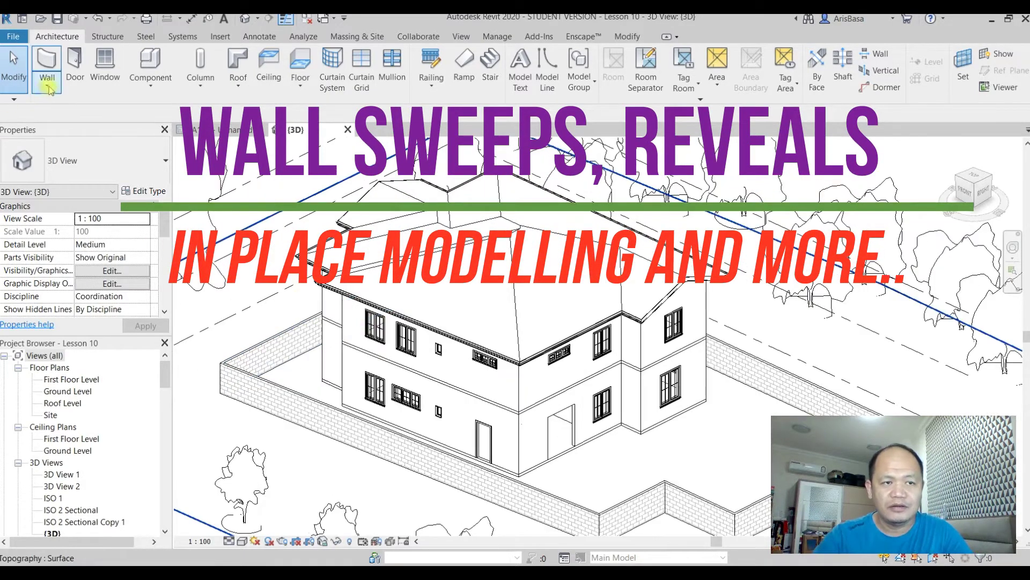
Step: Place a horizontal Cornice wall sweep about 1100 mm above Ground Level on the two ground-floor walls meeting at the building corner
left_click(49, 88)
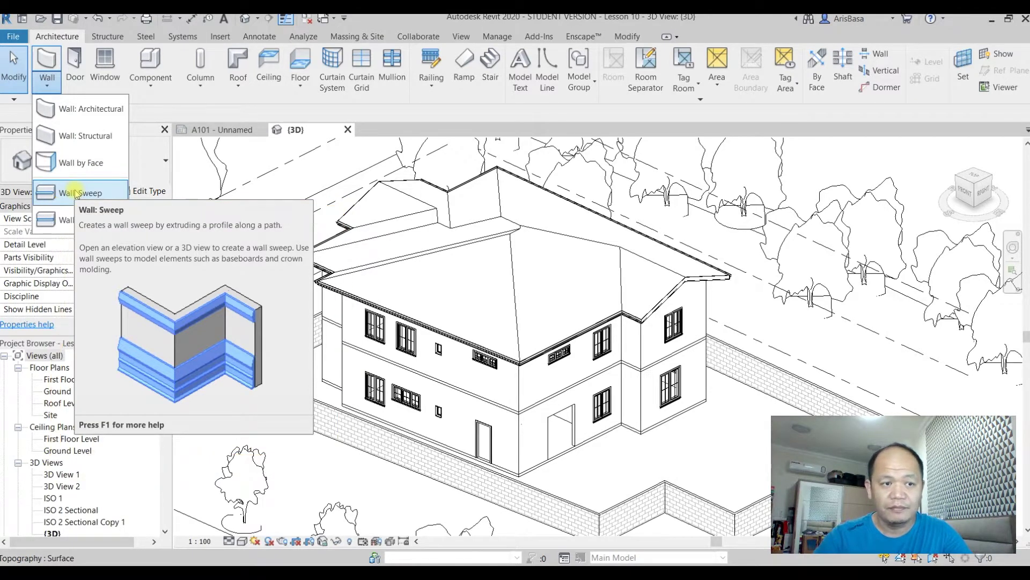
left_click(76, 193)
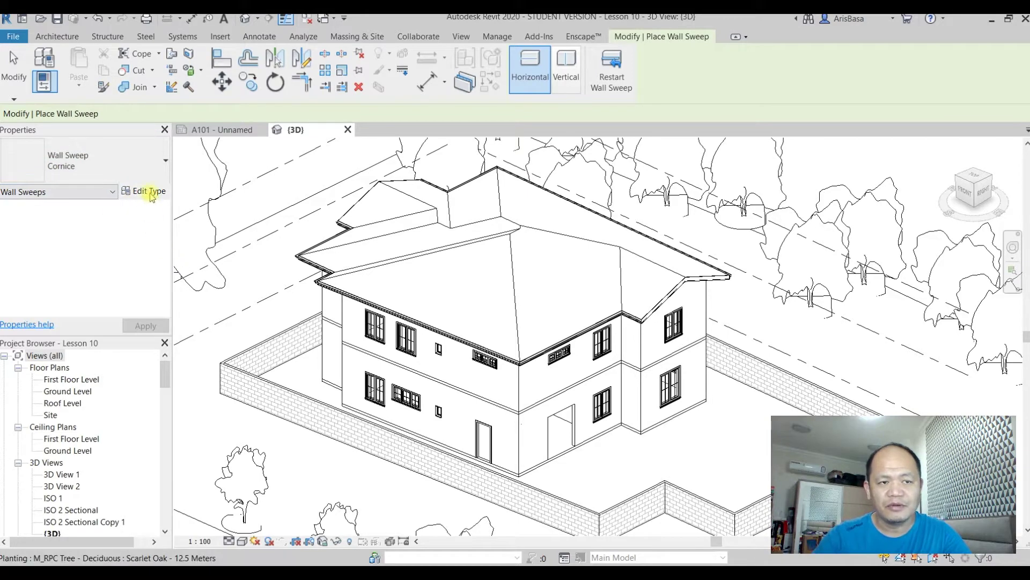
scroll(452, 385, "up", 10)
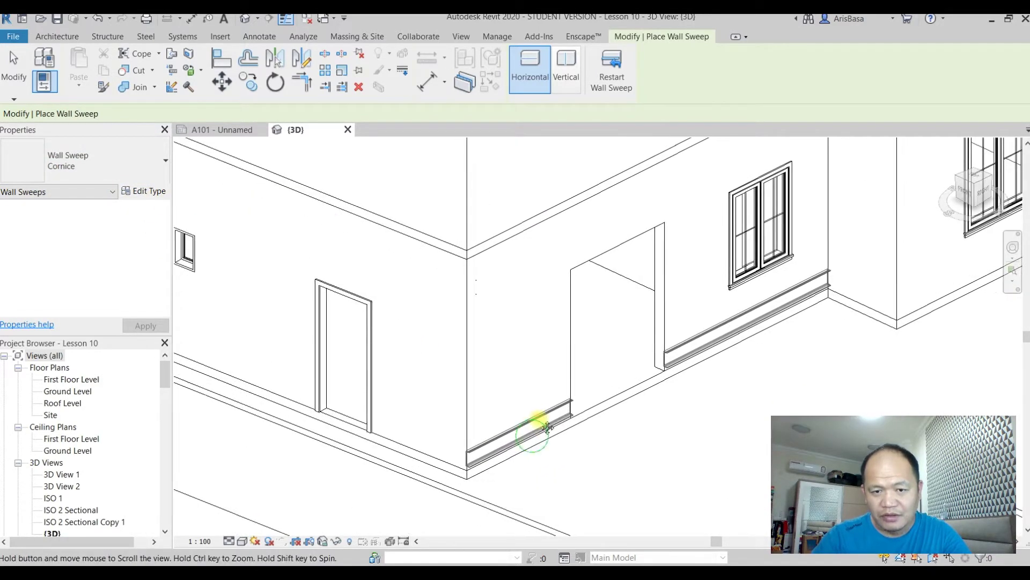
left_click(524, 377)
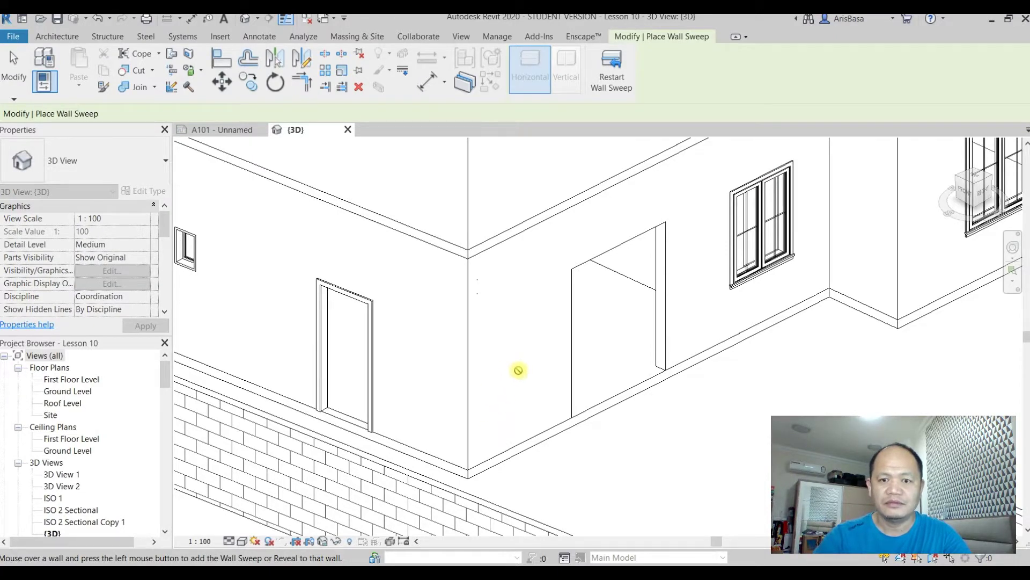
left_click(466, 403)
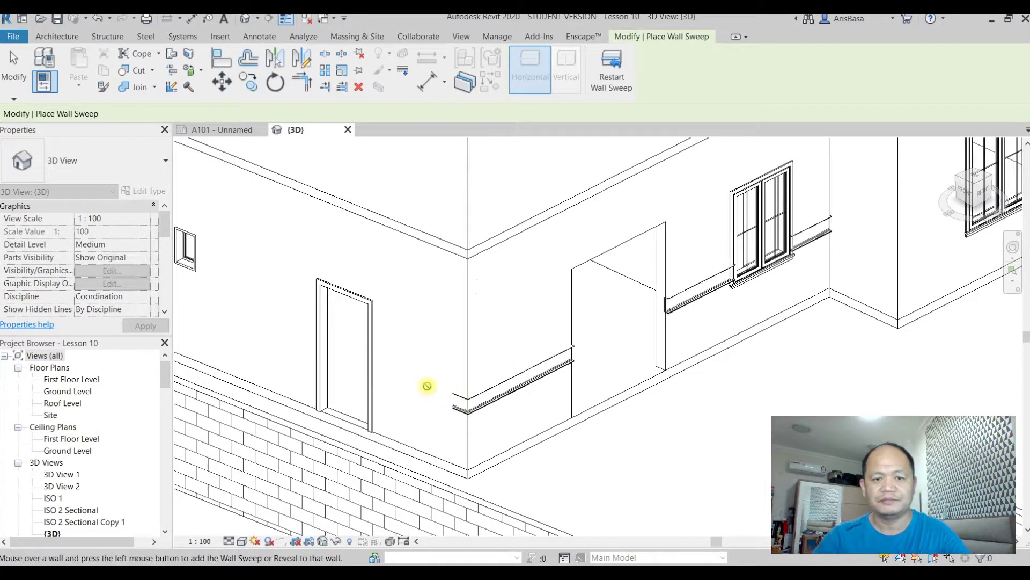
middle_click_drag(524, 454, 580, 477)
key("Escape")
key("Escape")
Step: Set the profile of the placed Cornice wall sweep's type to Default
scroll(544, 425, "up", 3)
scroll(543, 427, "up", 4)
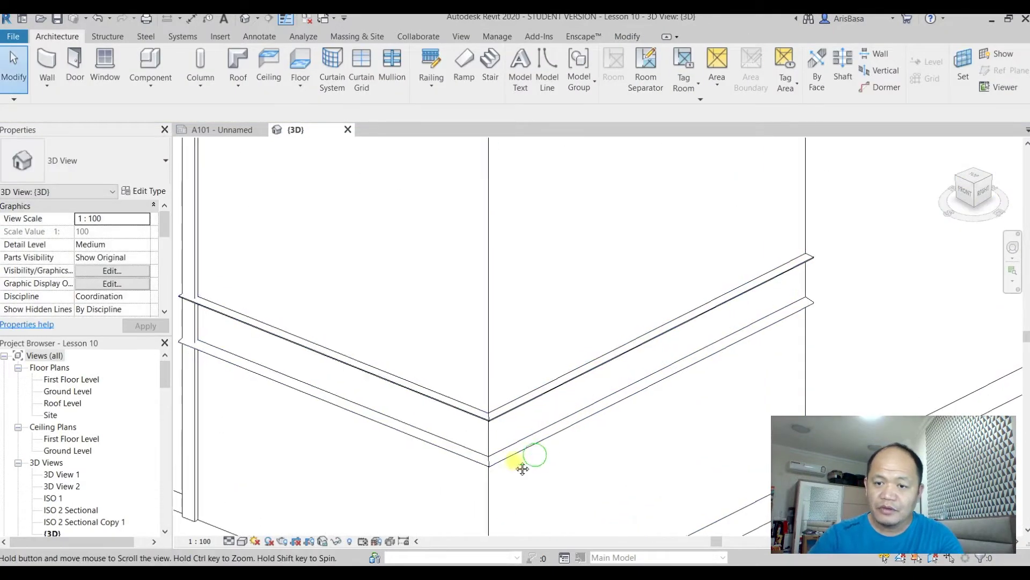
left_click(540, 429)
scroll(604, 435, "down", 5)
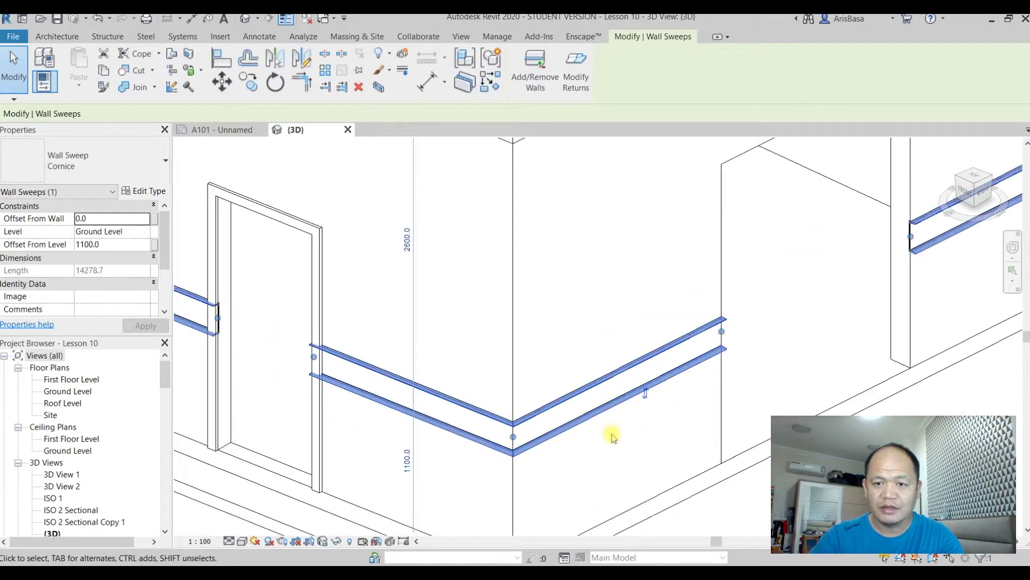
middle_click_drag(609, 432, 478, 472)
middle_click_drag(706, 369, 645, 406)
scroll(789, 288, "up", 6)
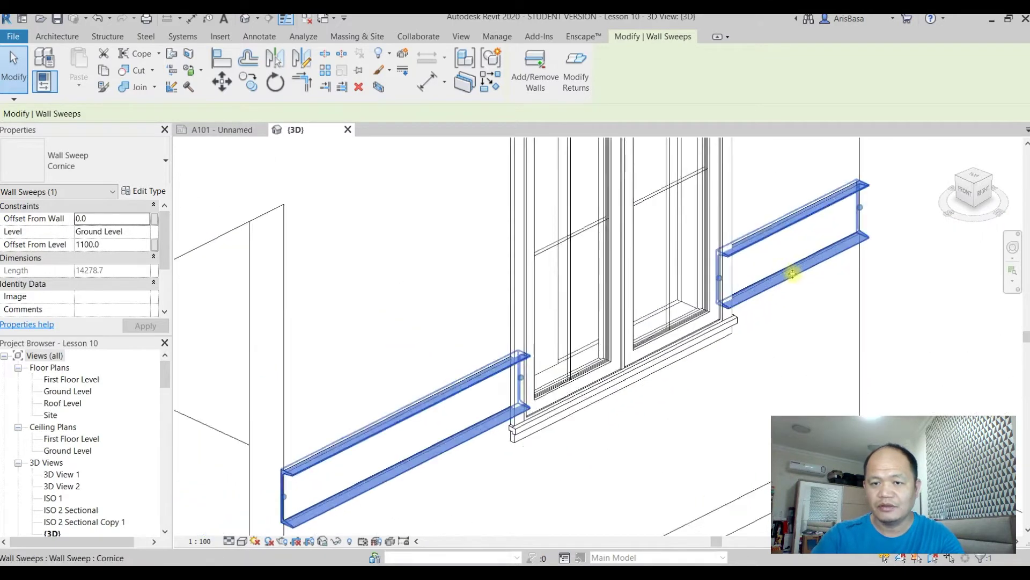
middle_click_drag(782, 288, 759, 320)
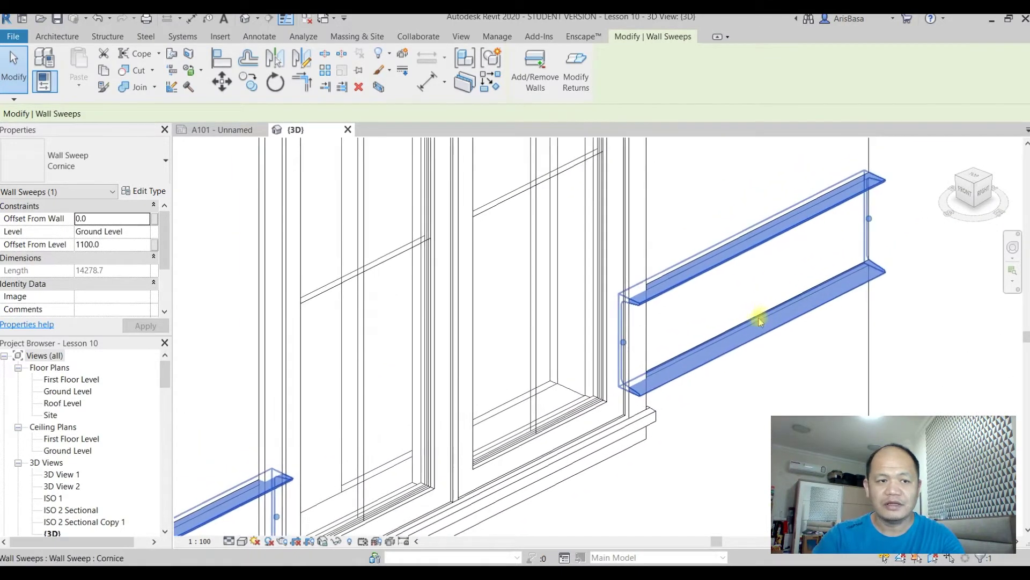
scroll(760, 320, "down", 1)
left_click(144, 191)
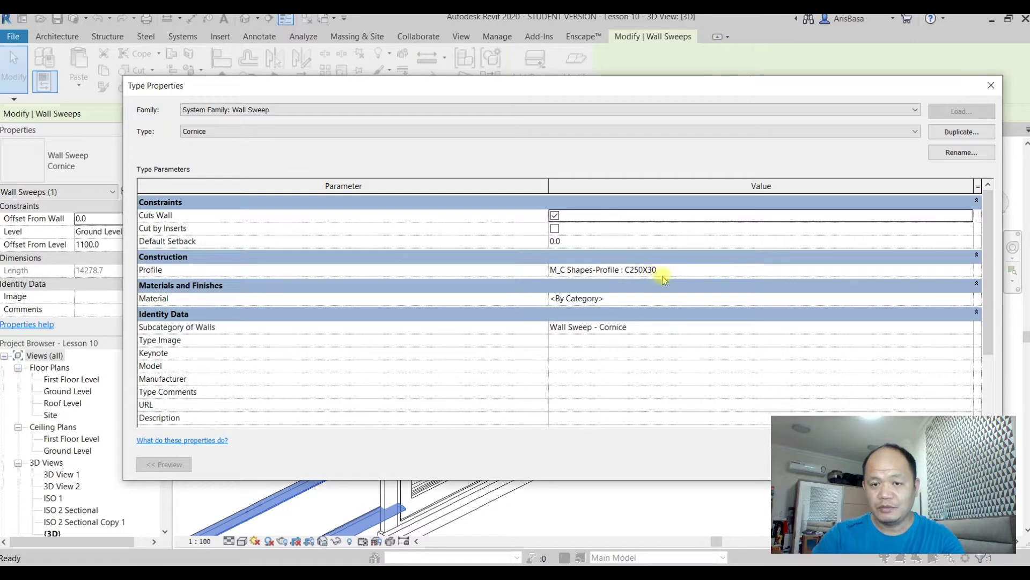
left_click(969, 275)
left_click(968, 271)
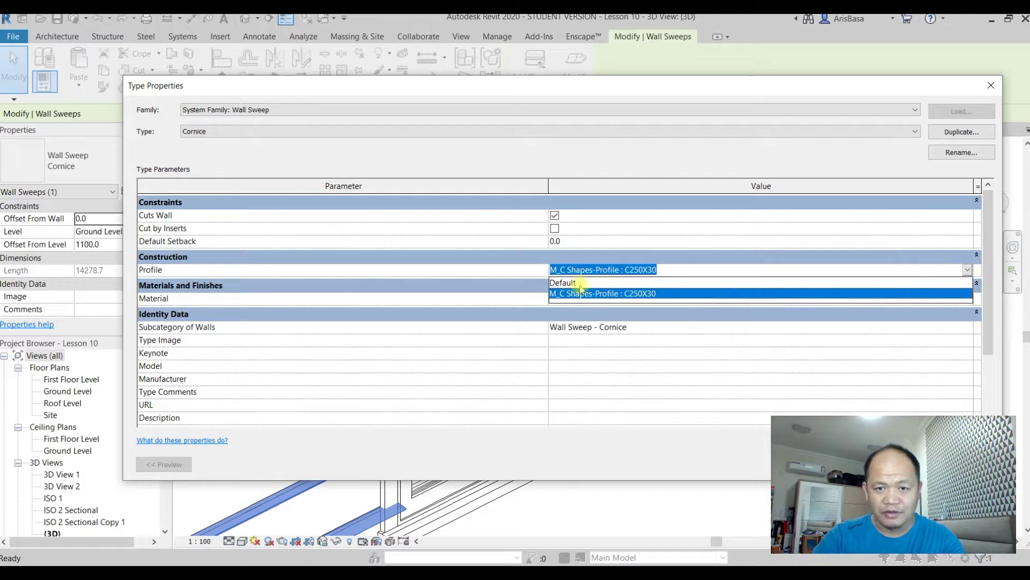
left_click(579, 284)
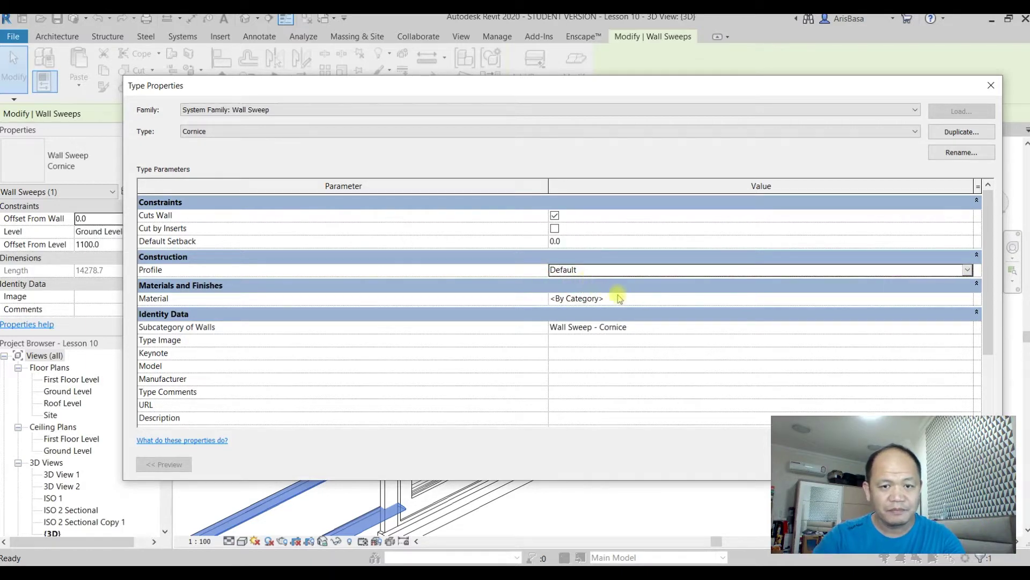
Step: Assign the Render, Tan, Textured material to the Cornice sweep type and apply the type changes
left_click(781, 313)
left_click(800, 298)
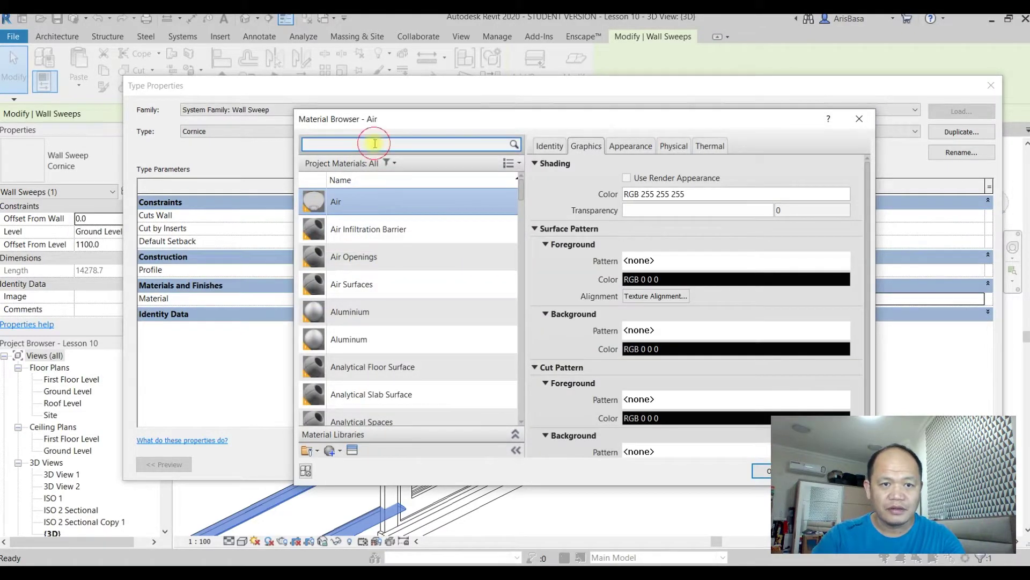
left_click(400, 145)
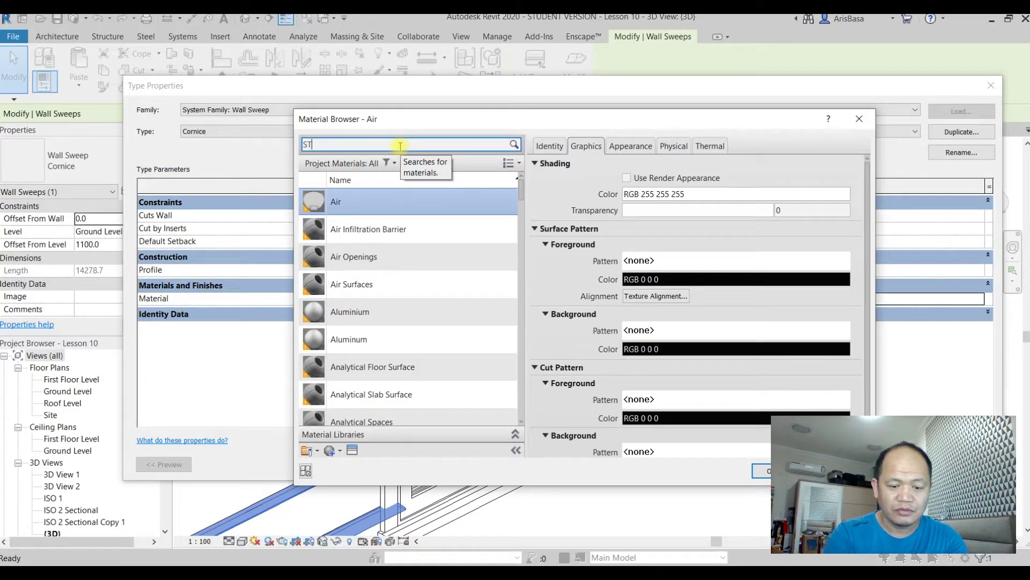
type("ST")
left_click(391, 267)
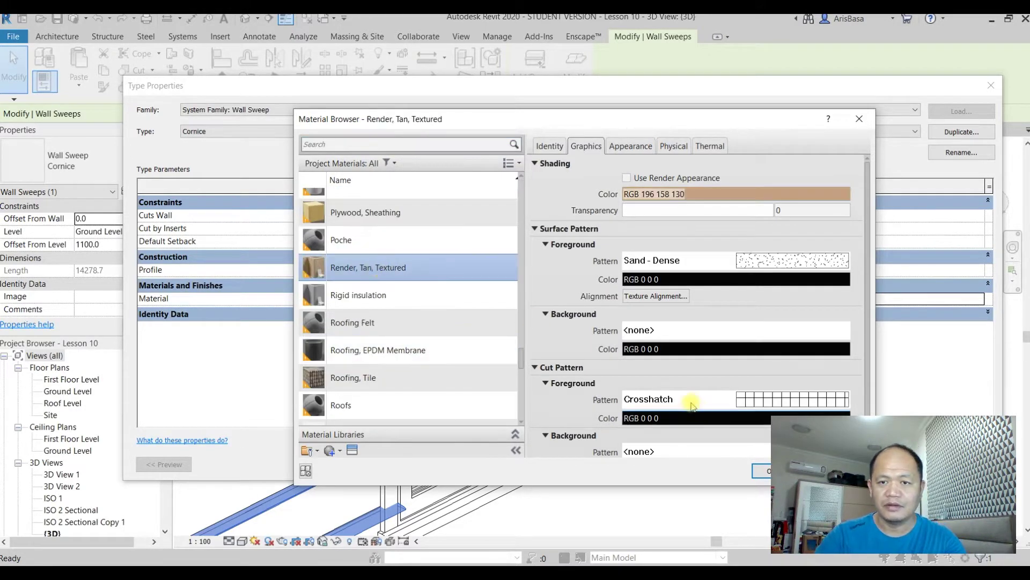
key("Return")
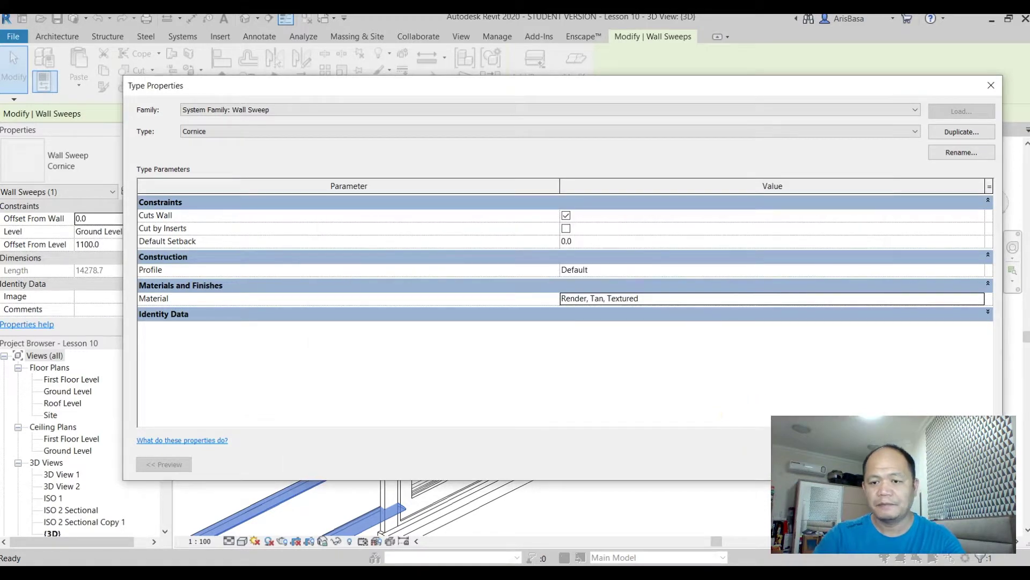
key("Return")
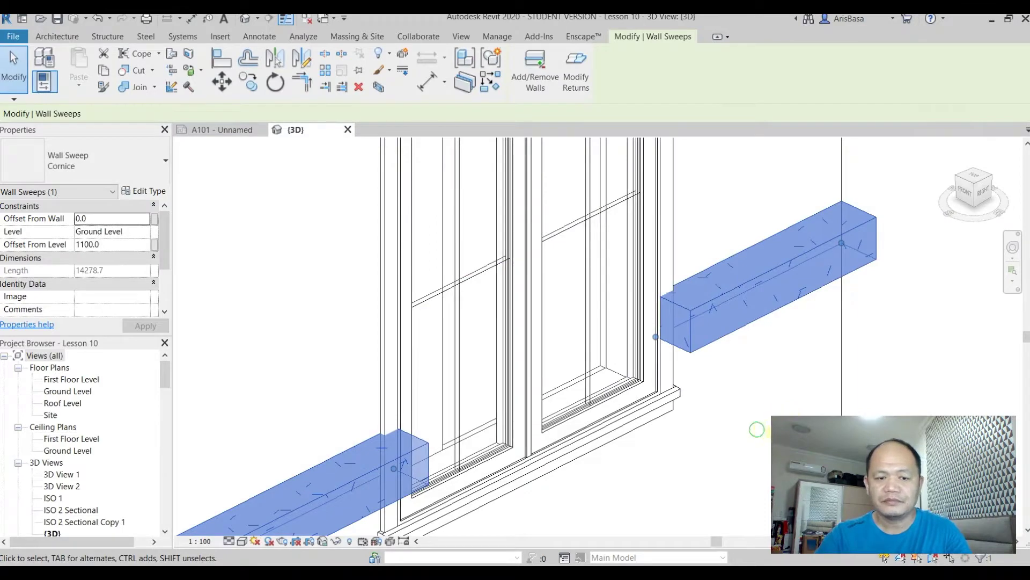
Step: Examine the updated cornice sweep at the building corner, door, wall opening and window
middle_click_drag(757, 429, 777, 432)
left_click(766, 444)
mouse_move(717, 455)
middle_mouse_down()
mouse_move(780, 444)
mouse_move(849, 347)
middle_mouse_up()
scroll(781, 422, "down", 3)
middle_click_drag(715, 409, 936, 269)
middle_click_drag(779, 361, 794, 349)
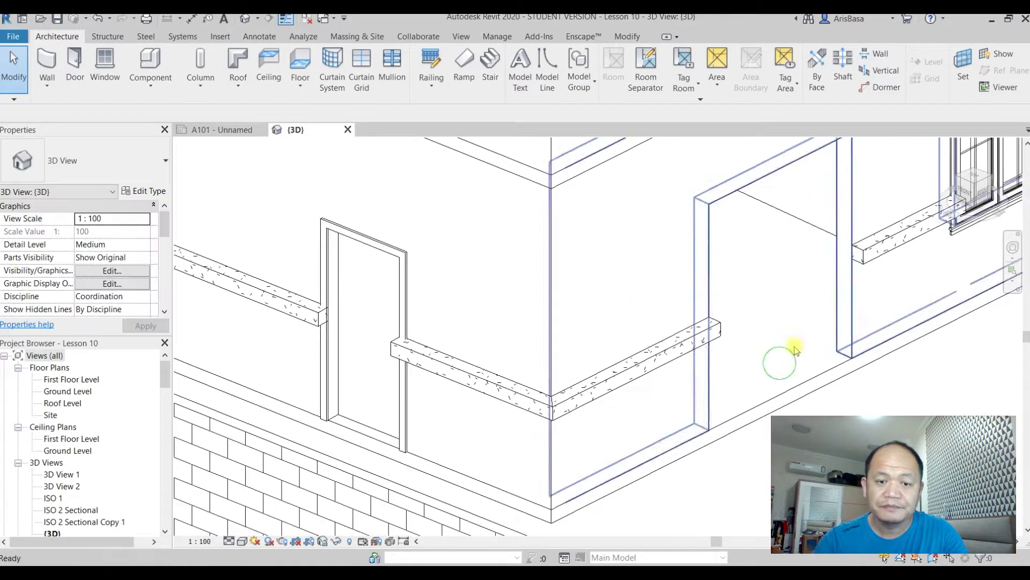
scroll(591, 366, "up", 3)
left_click(614, 396)
middle_click_drag(623, 416, 660, 432)
scroll(717, 417, "down", 6)
middle_click_drag(723, 424, 667, 398)
scroll(667, 397, "up", 1)
left_click(749, 436)
scroll(778, 441, "down", 4)
middle_click_drag(785, 456, 682, 426)
Step: Review the type properties of the ground-floor cornice sweep without changing them
left_click(670, 406)
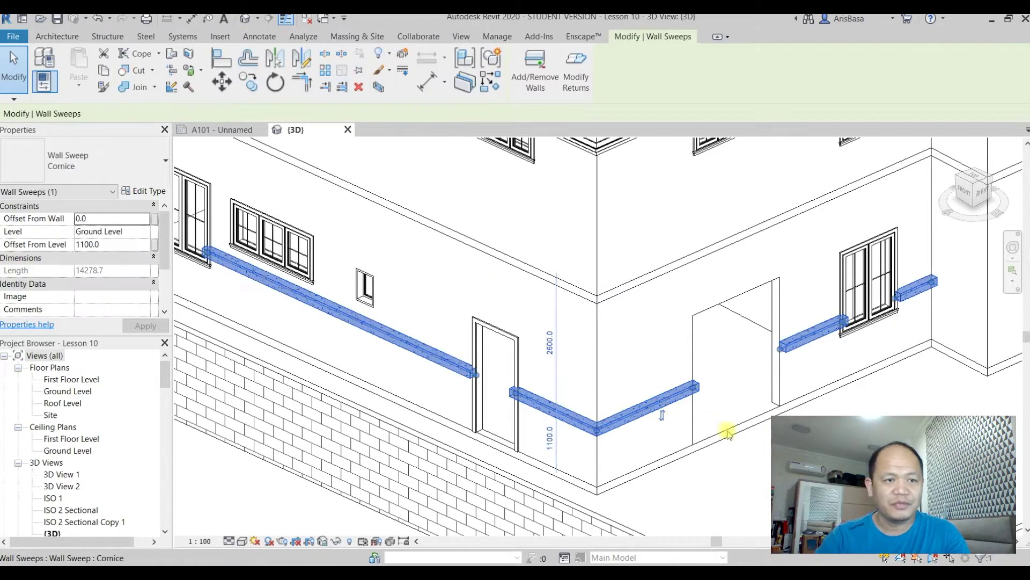
middle_click_drag(703, 423, 719, 419)
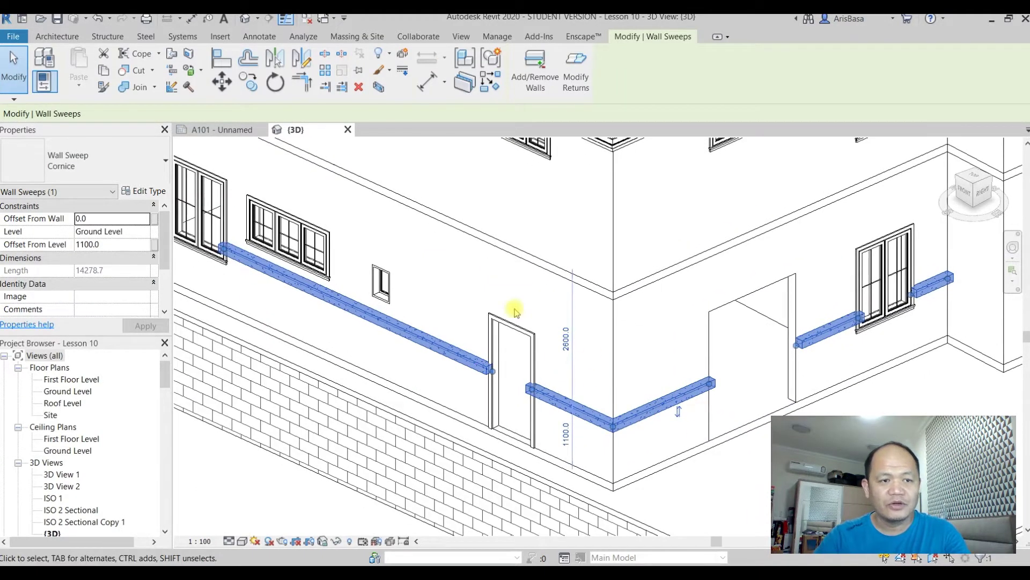
left_click(149, 192)
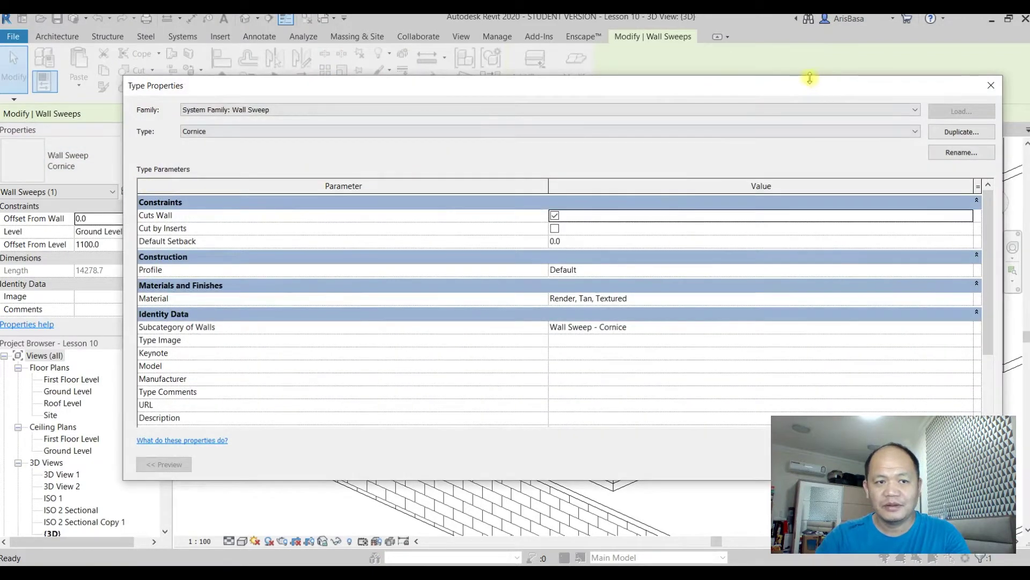
middle_click_drag(730, 468, 726, 467)
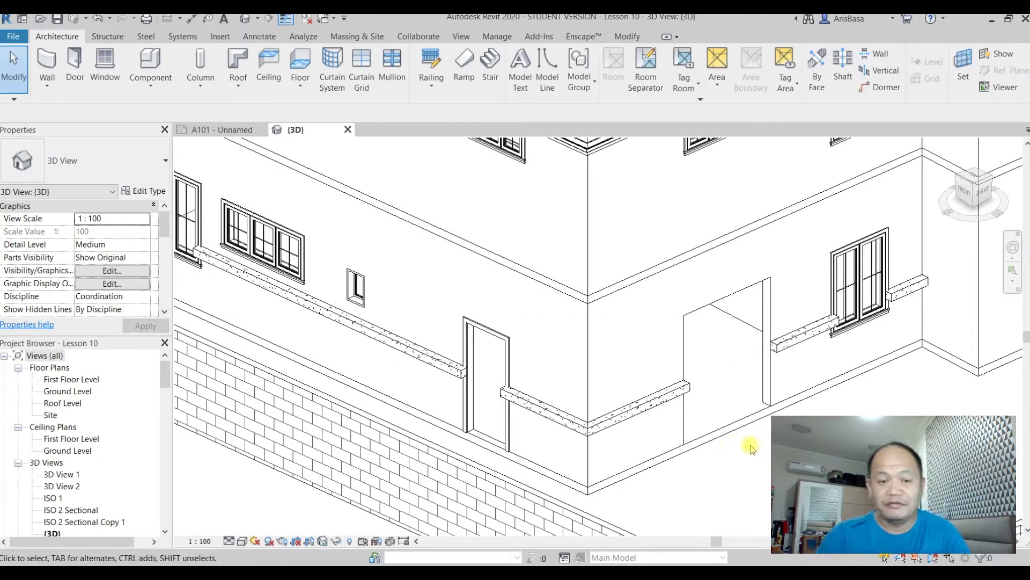
middle_click_drag(717, 473, 721, 471)
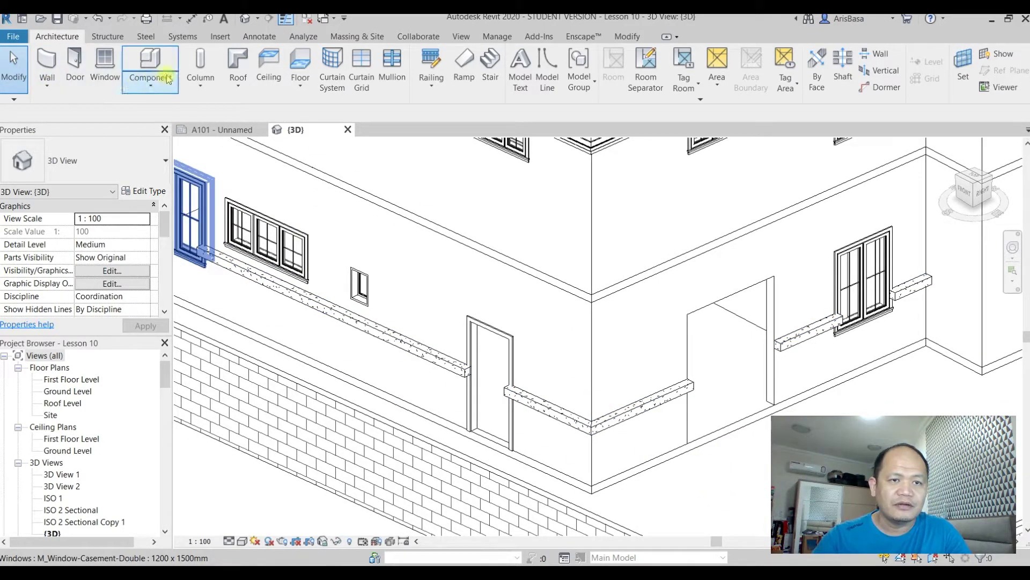
Step: Place a second horizontal Cornice wall sweep near the top of the same two ground-floor walls, just below the floor line
left_click(51, 89)
left_click(81, 192)
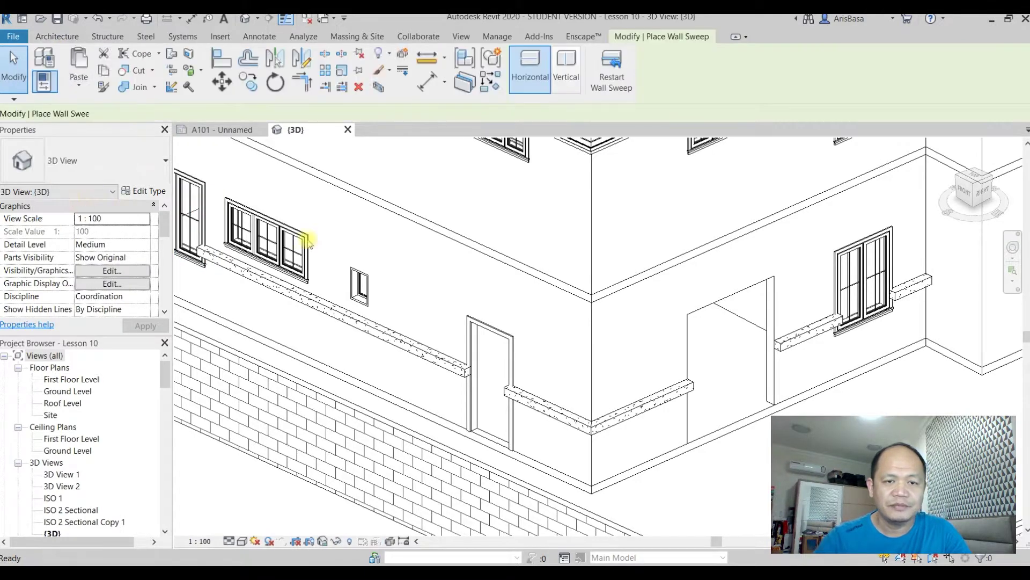
left_click(428, 260)
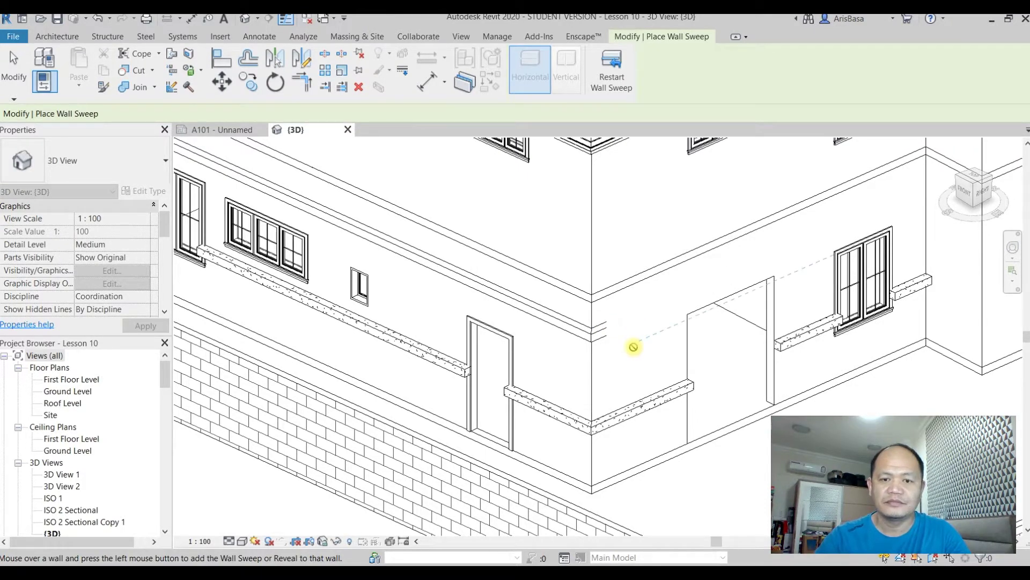
middle_click_drag(630, 348, 524, 375)
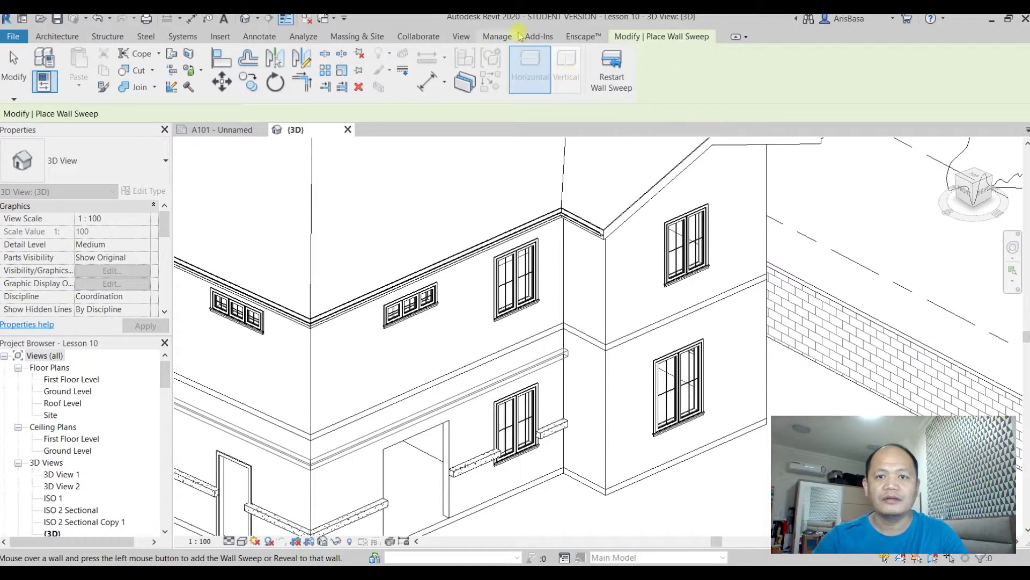
key("Escape")
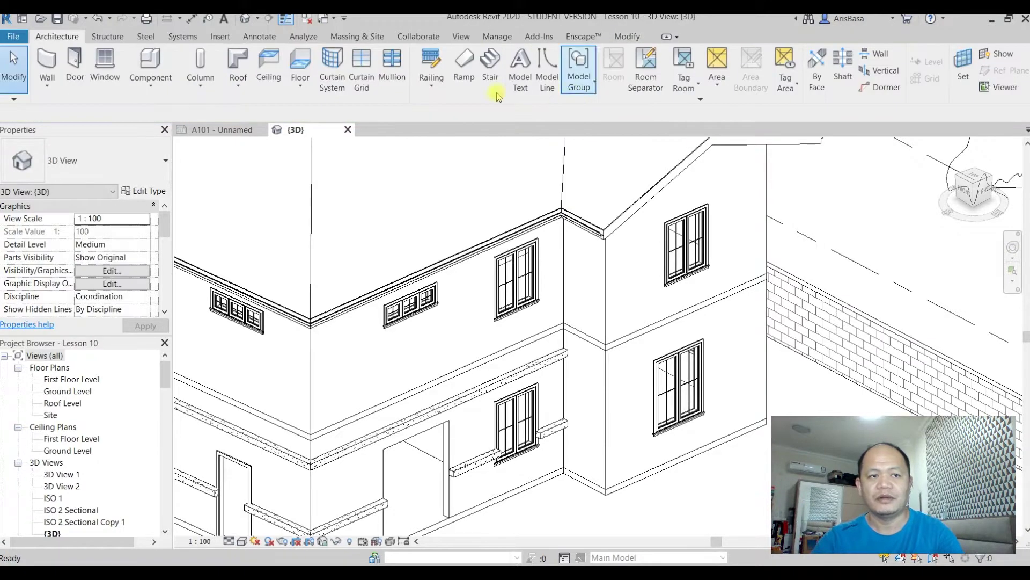
Step: Place vertical Cornice wall sweeps on both sides of the stacked windows on the gable wall, covering both storeys
left_click(47, 85)
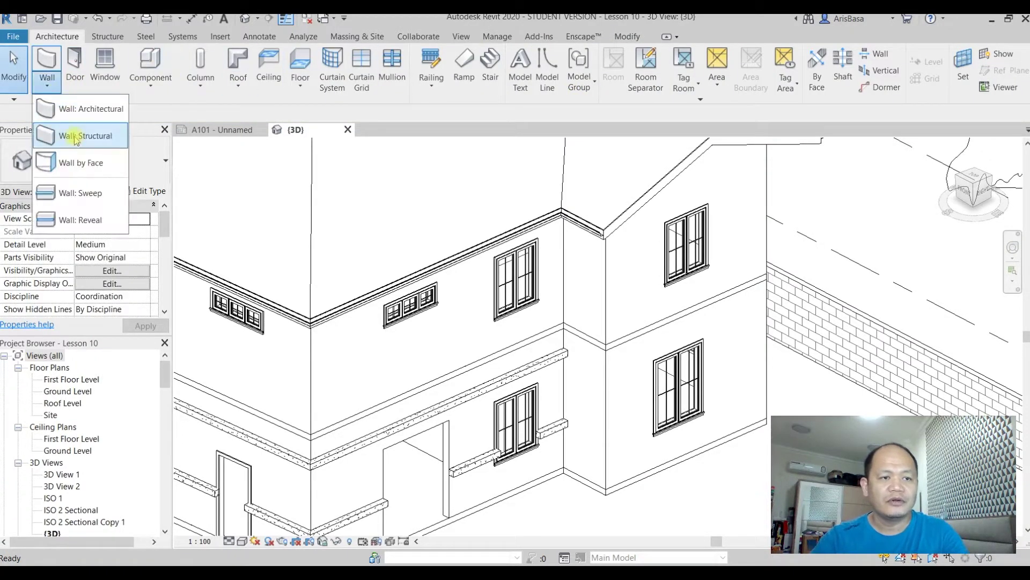
left_click(75, 190)
left_click(566, 70)
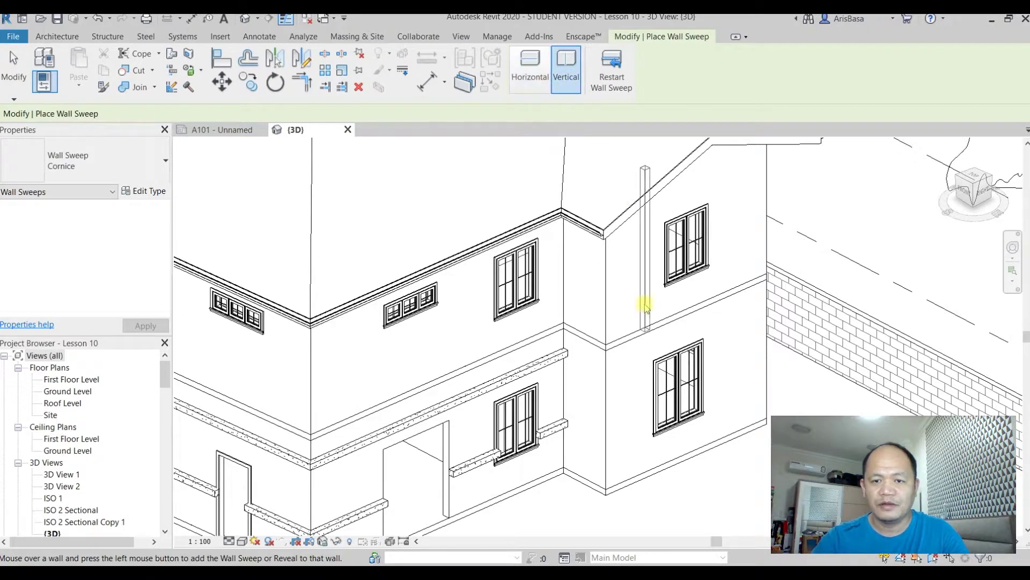
left_click(640, 407)
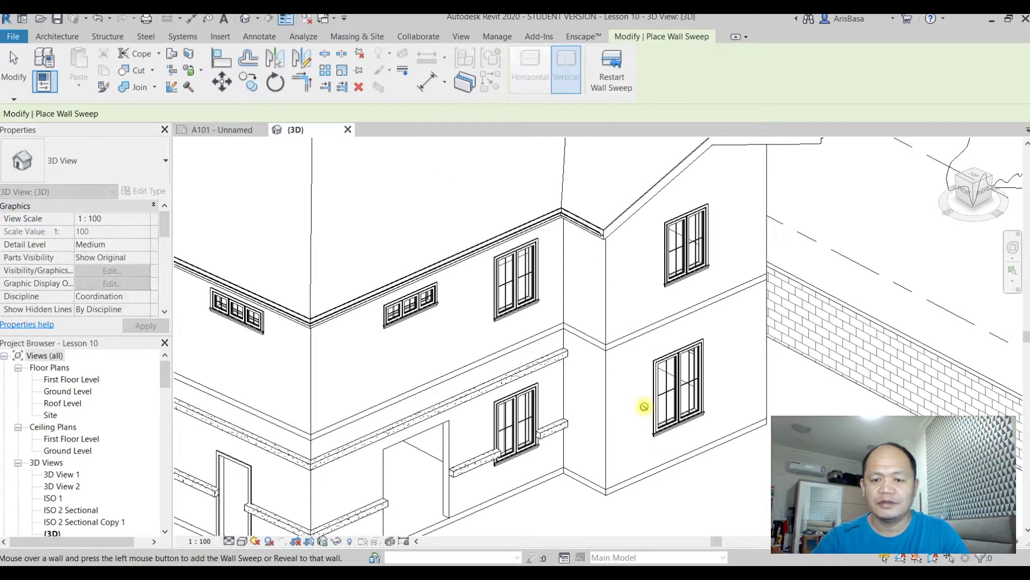
scroll(747, 385, "up", 2)
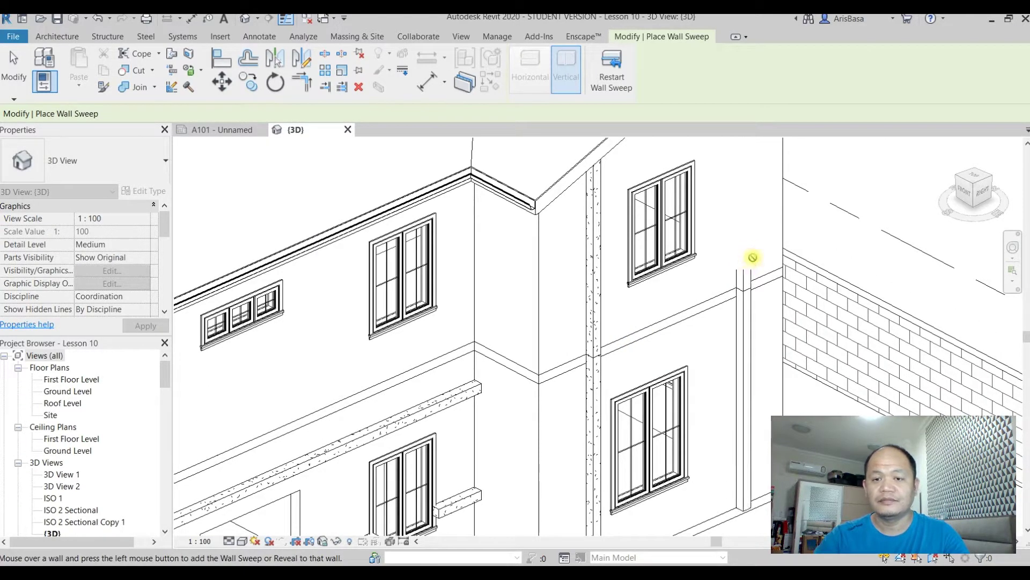
scroll(756, 285, "down", 2)
scroll(729, 315, "up", 1)
middle_click_drag(779, 374, 665, 378)
middle_click_drag(603, 424, 630, 407)
scroll(713, 407, "up", 5)
key("Escape")
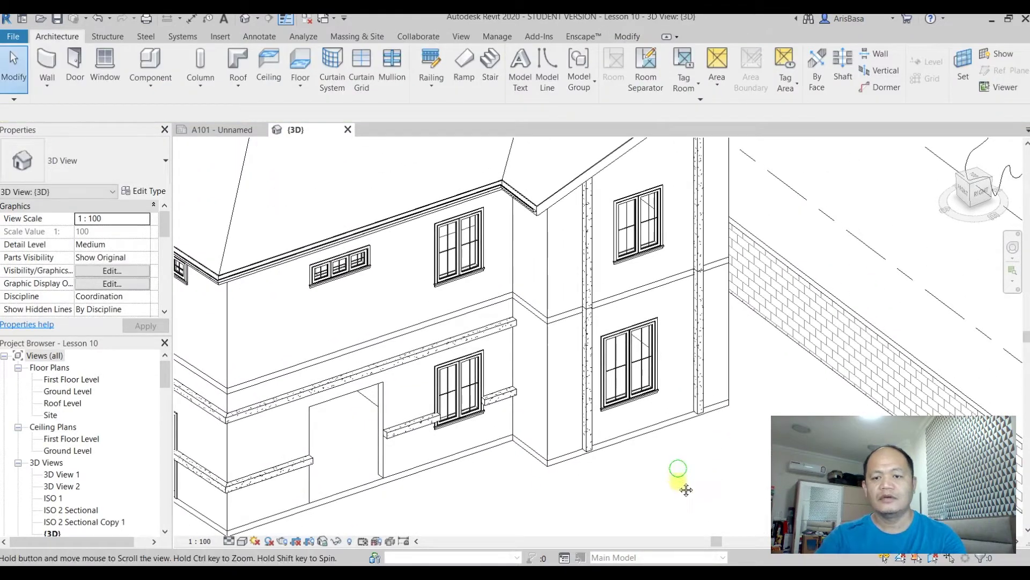
Step: Start a wall reveal and set the Reveal type's profile to M_Reveal-Brick Course : 1 Brick
middle_click_drag(679, 467, 685, 483)
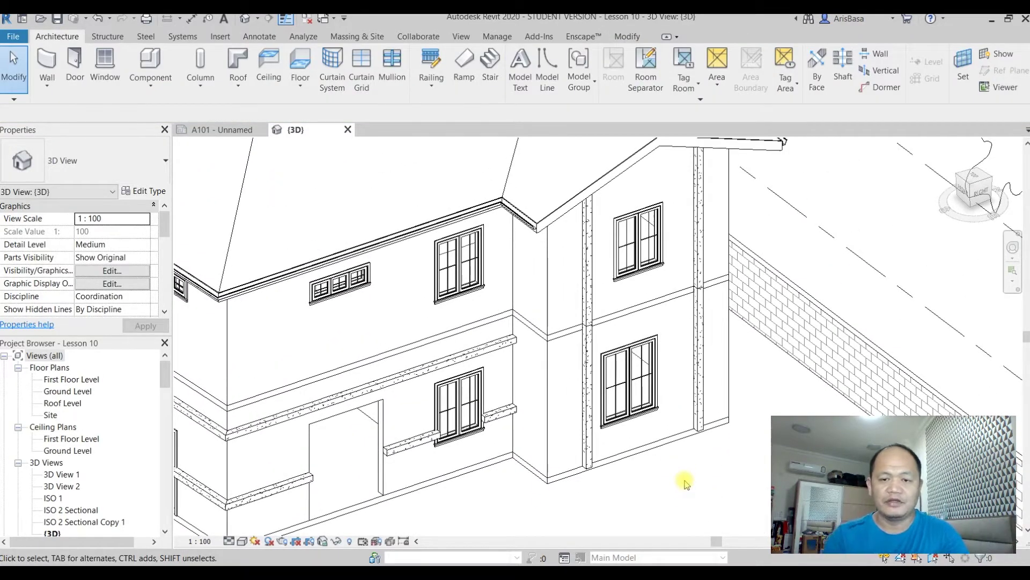
middle_click_drag(645, 504, 680, 492)
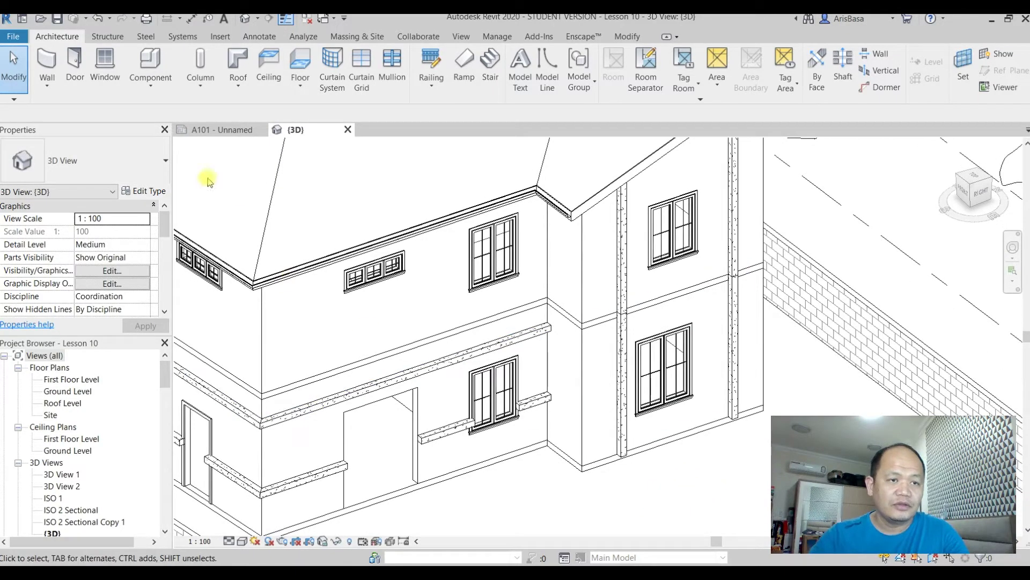
left_click(53, 94)
left_click(80, 215)
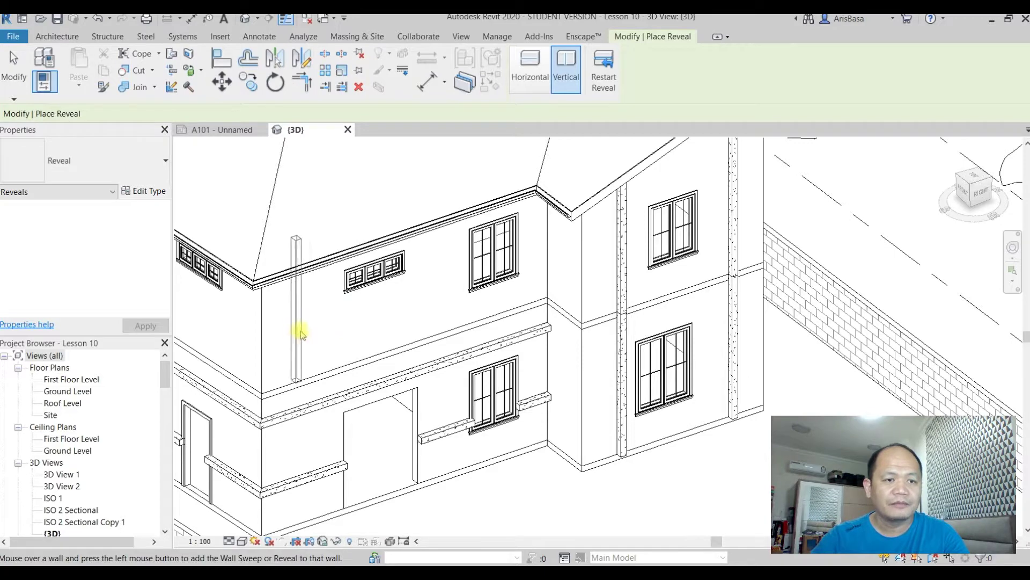
middle_click_drag(292, 332, 374, 325)
left_click(141, 169)
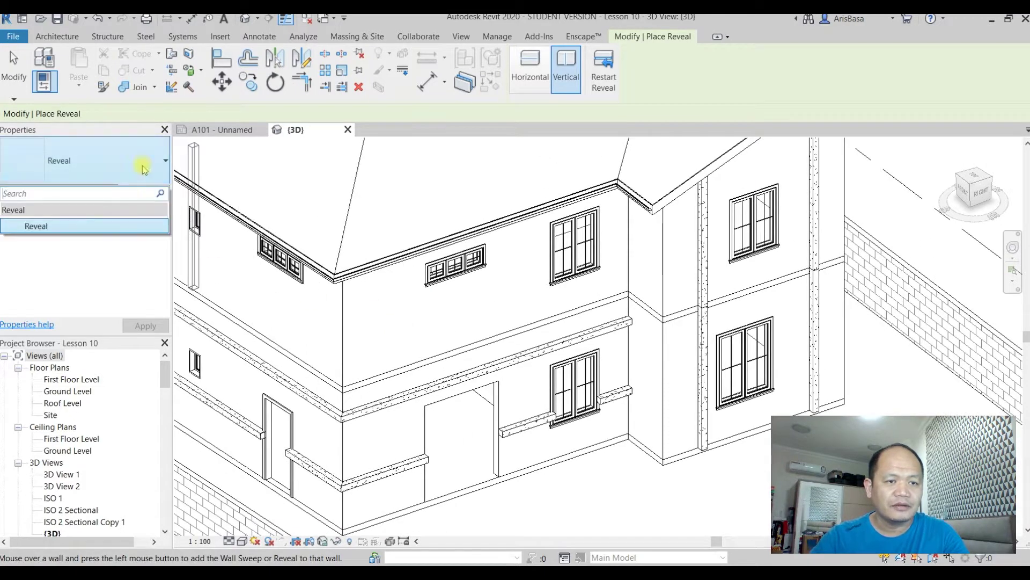
left_click(153, 186)
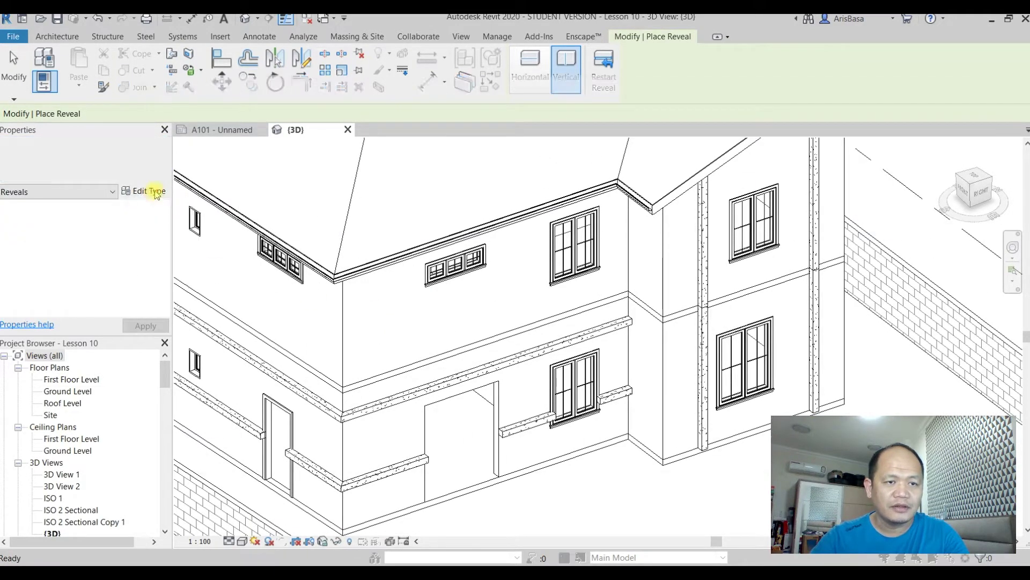
left_click(156, 191)
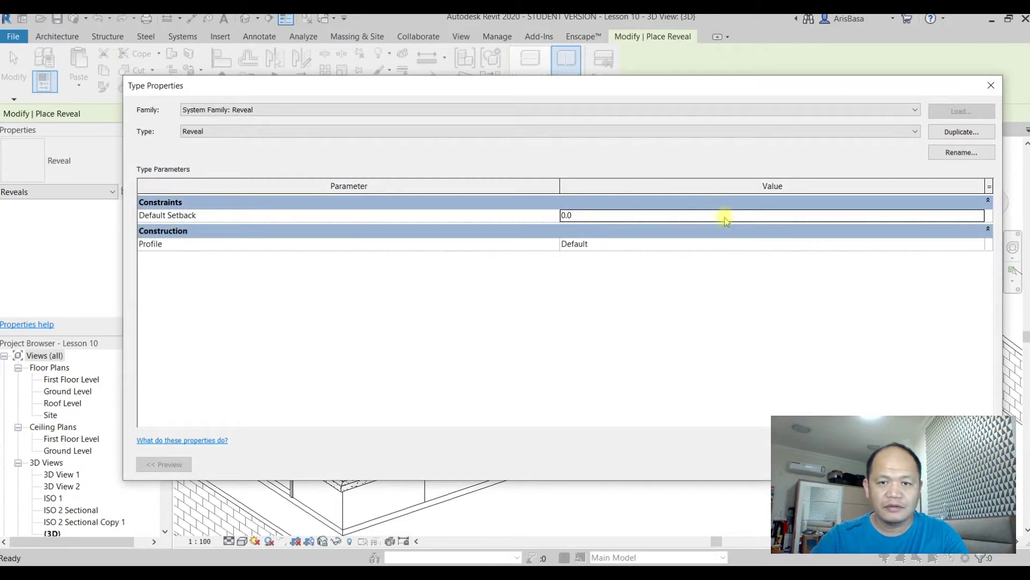
left_click(677, 246)
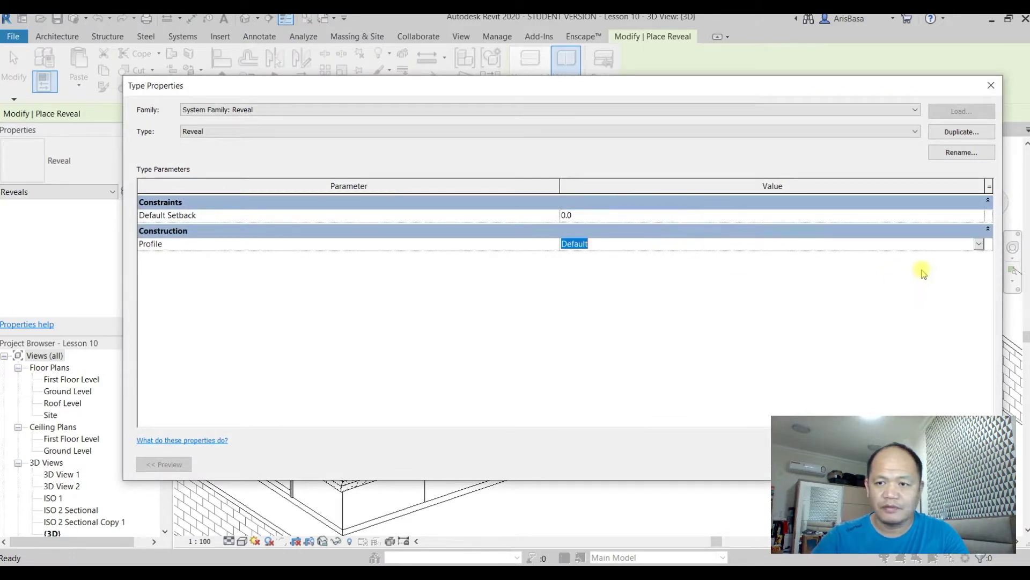
left_click(979, 244)
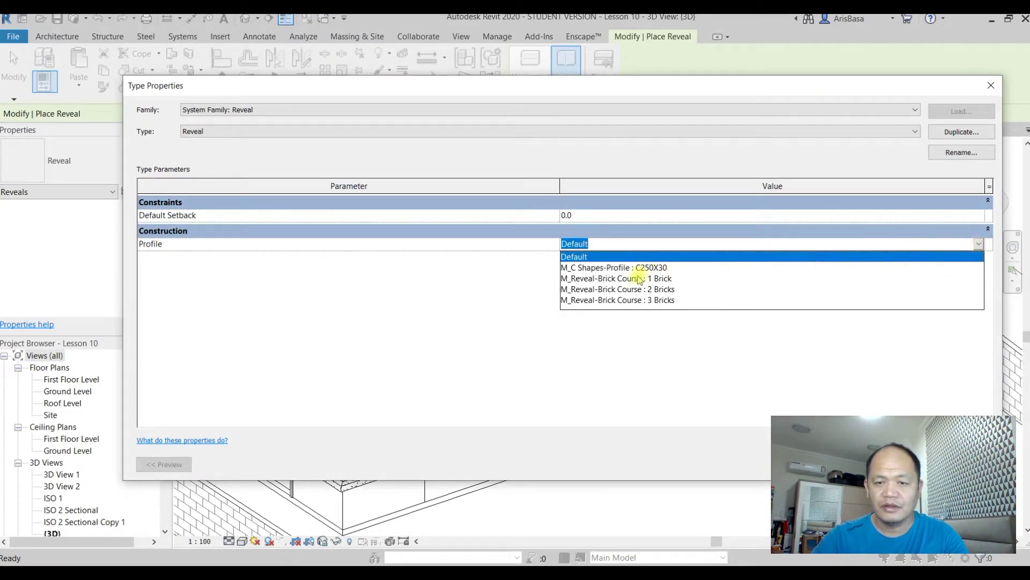
left_click(623, 279)
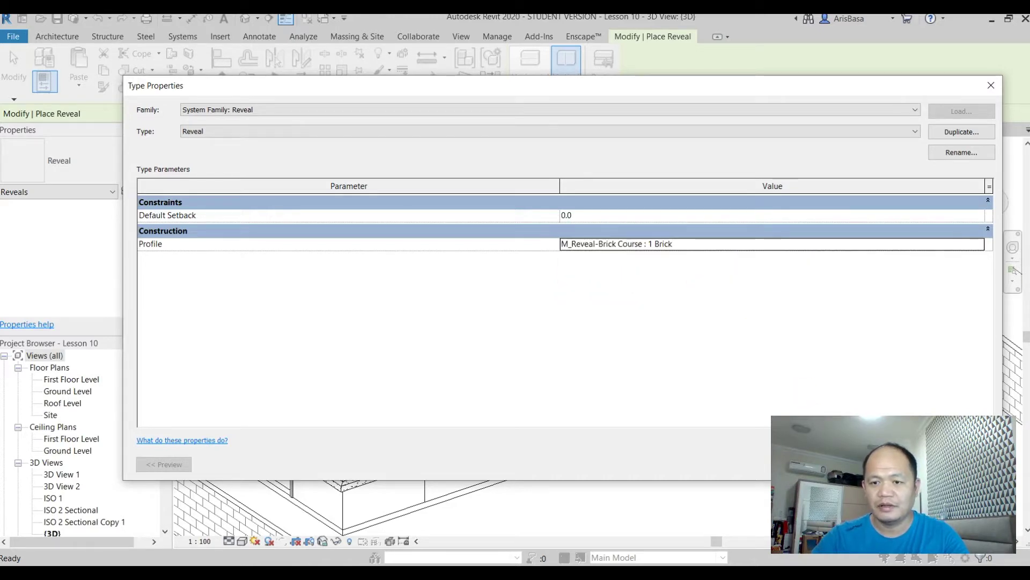
left_click(846, 465)
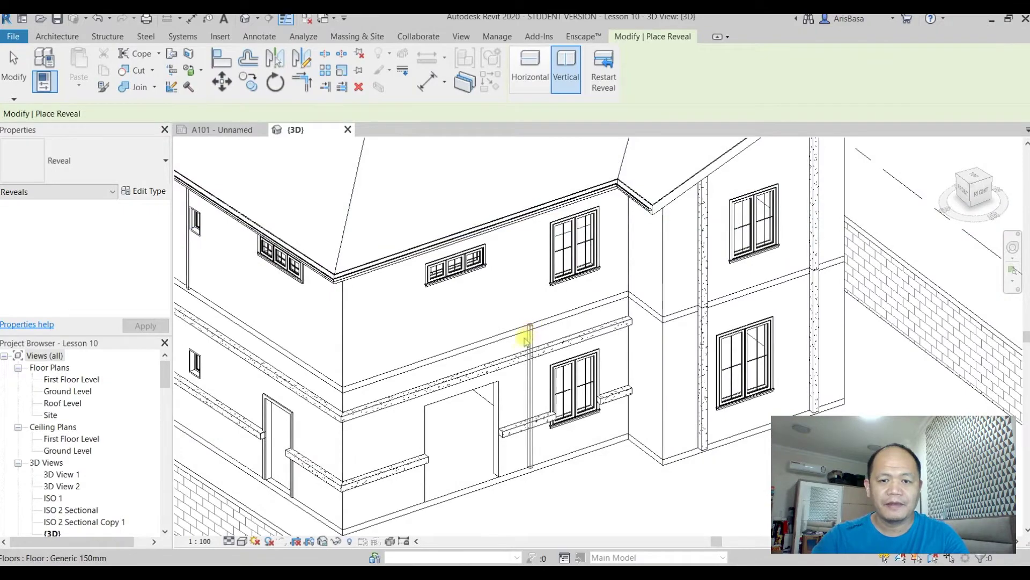
Step: Place two horizontal reveals on the ground-floor walls of the projecting gable bay, one near the base and one at window mid-height
middle_click_drag(494, 383, 559, 368)
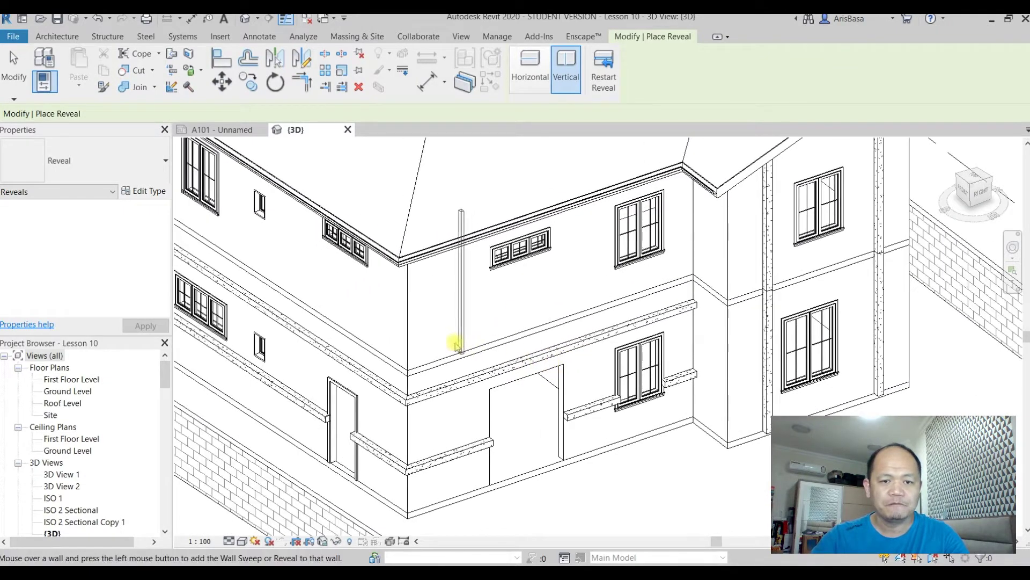
scroll(439, 356, "up", 1)
scroll(438, 355, "up", 2)
middle_click_drag(462, 357, 260, 292)
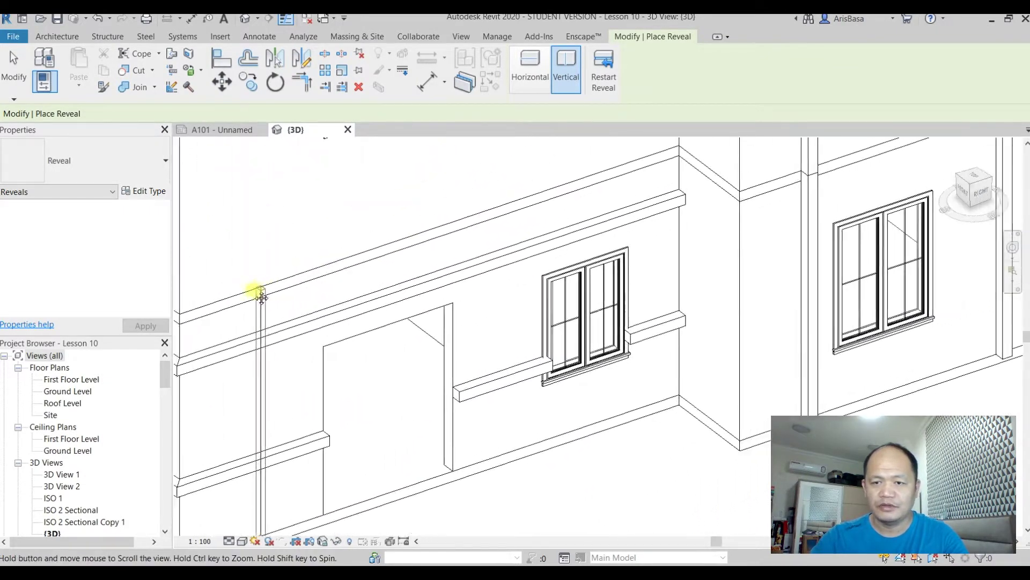
middle_click_drag(628, 310, 390, 317)
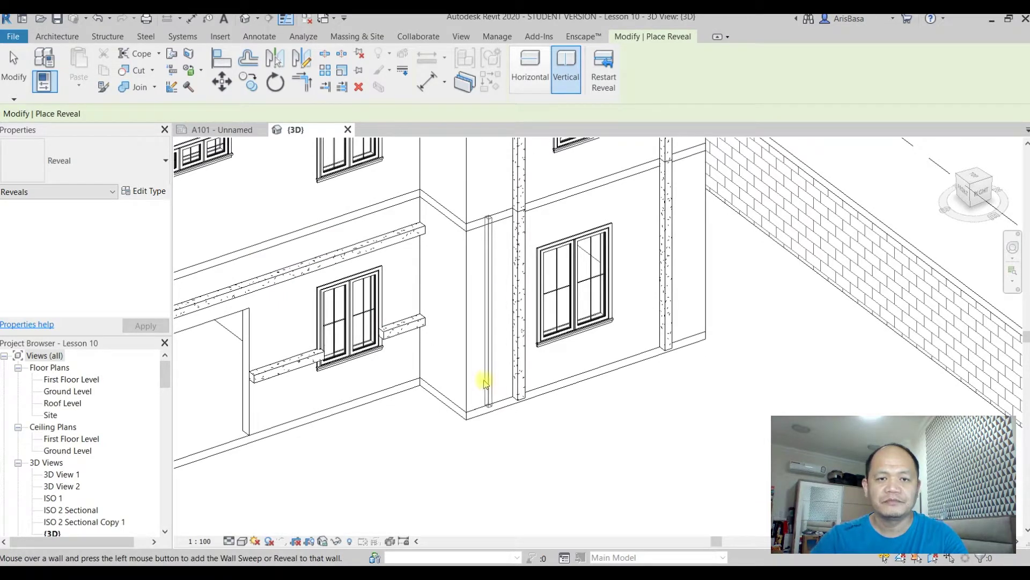
left_click(533, 78)
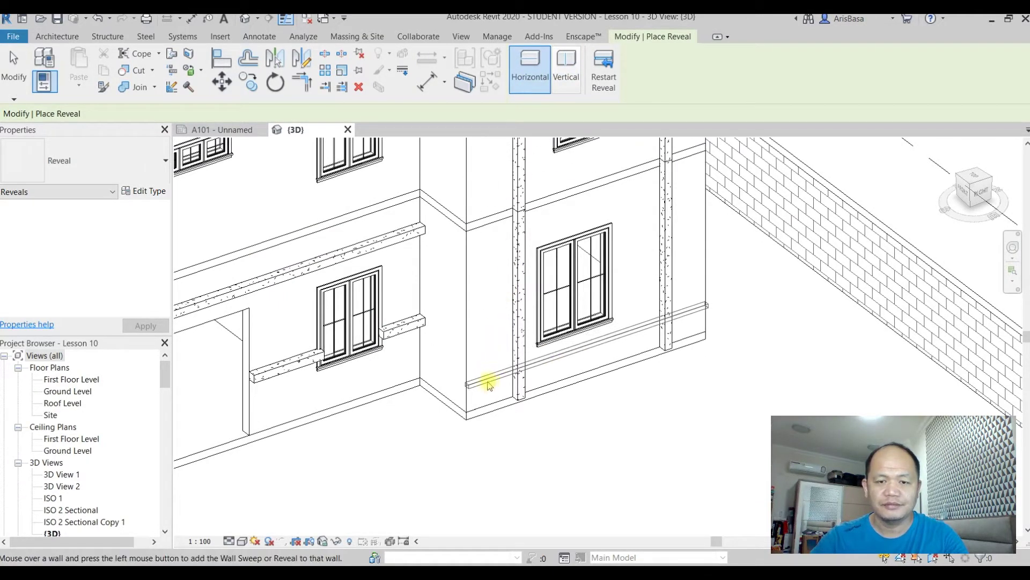
left_click(487, 388)
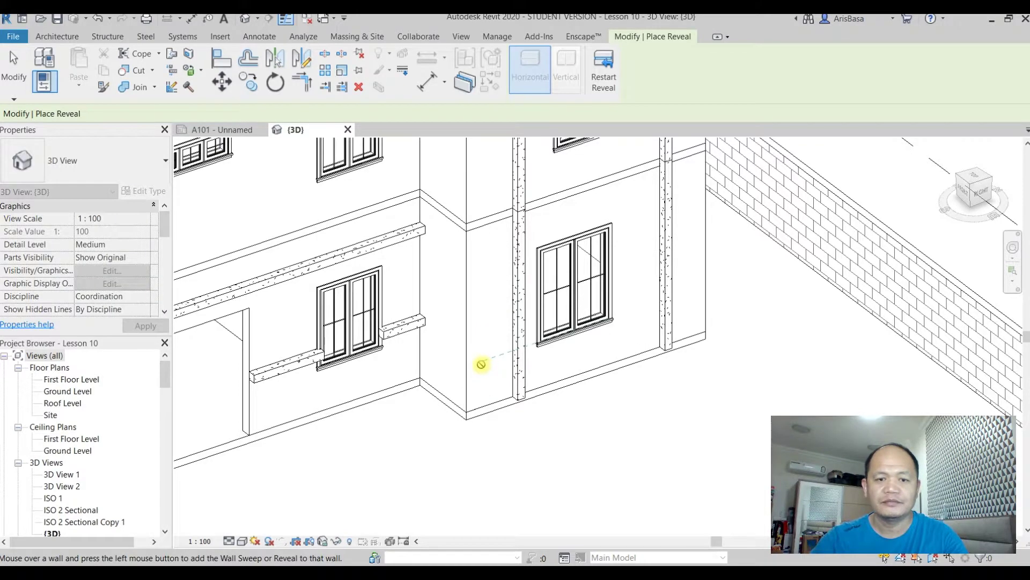
scroll(477, 365, "up", 1)
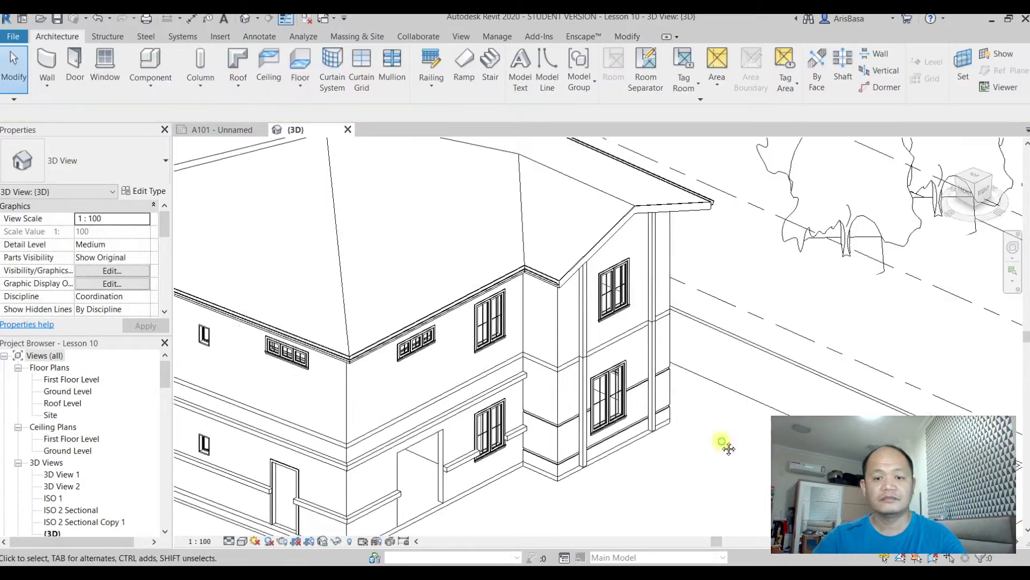
middle_click_drag(726, 446, 582, 419, "shift")
middle_click_drag(679, 434, 591, 456, "shift")
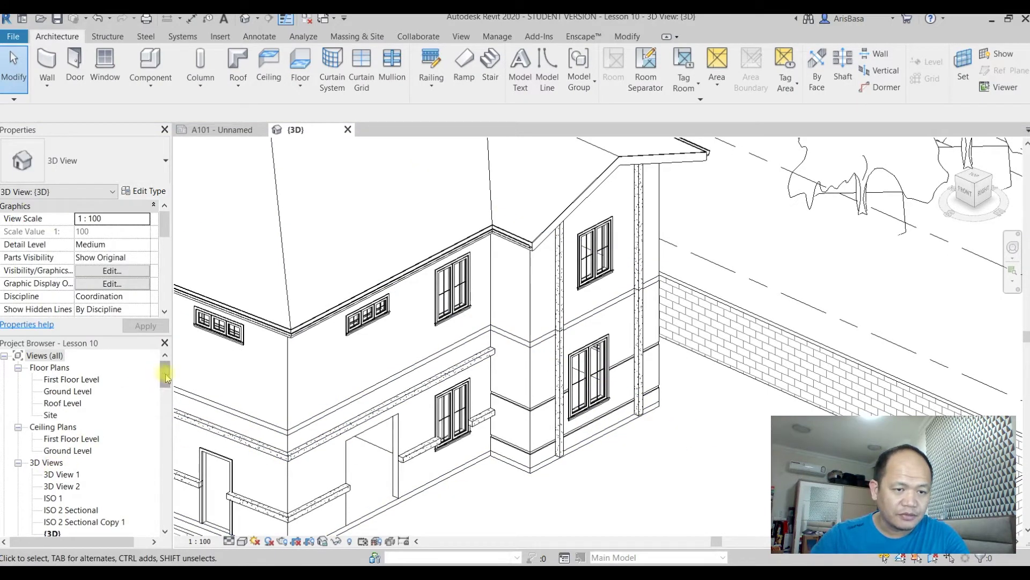
Step: Open the East Elevation view, set its visual style to Hidden Line and turn off shadows
left_click_drag(167, 381, 166, 403)
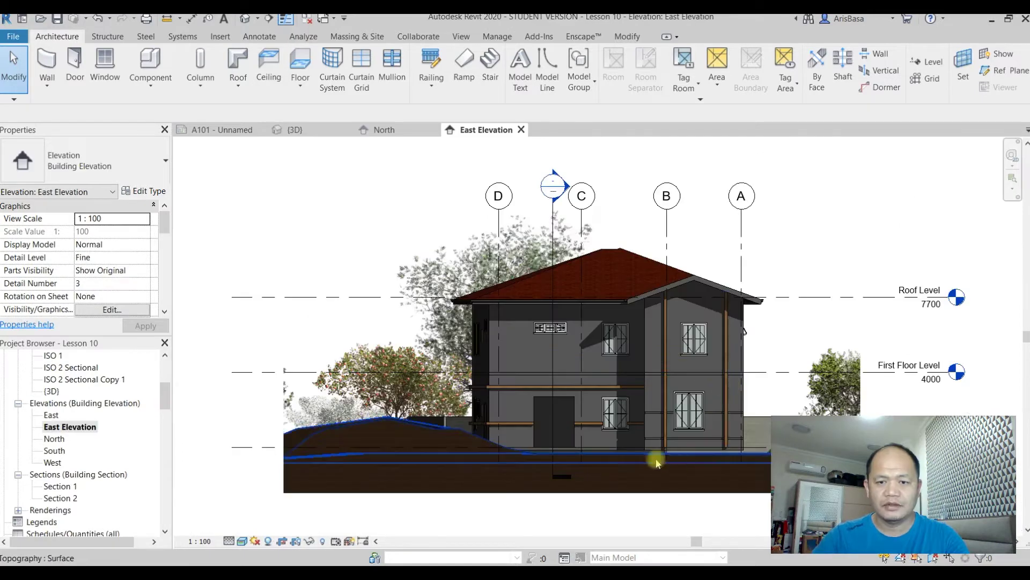
scroll(655, 460, "up", 5)
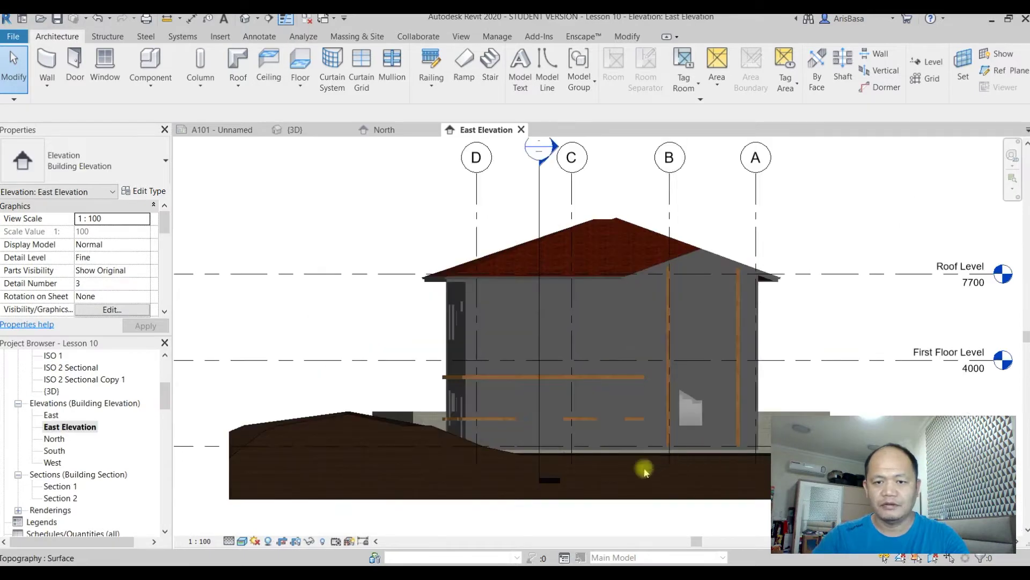
left_click(241, 541)
left_click(286, 475)
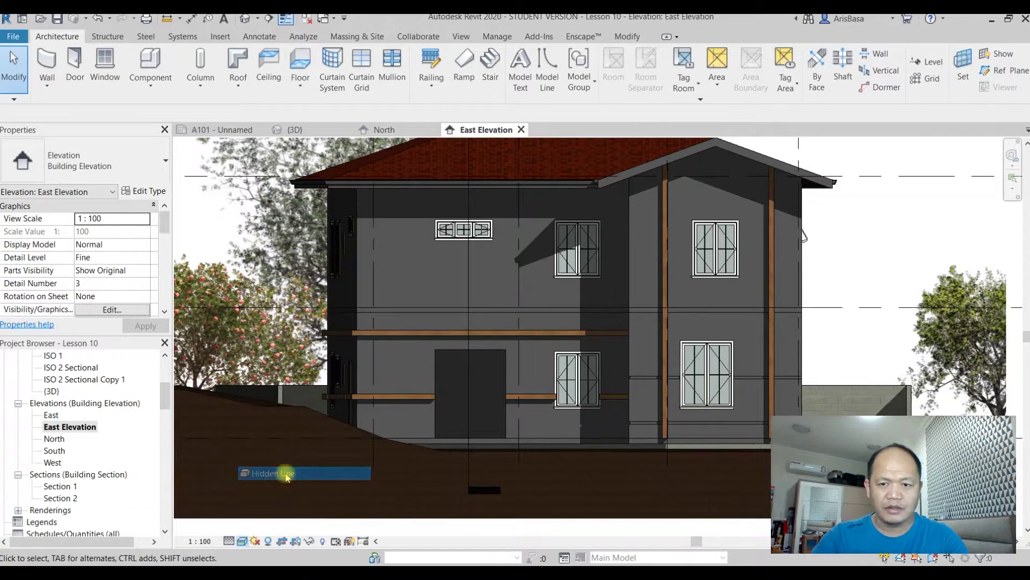
middle_click_drag(737, 424, 635, 437)
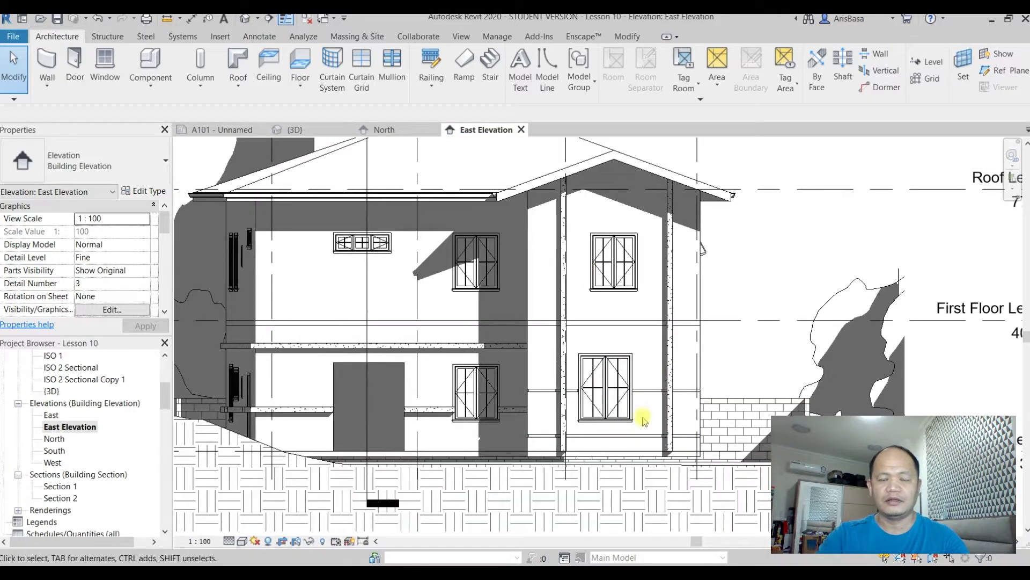
scroll(599, 301, "up", 6)
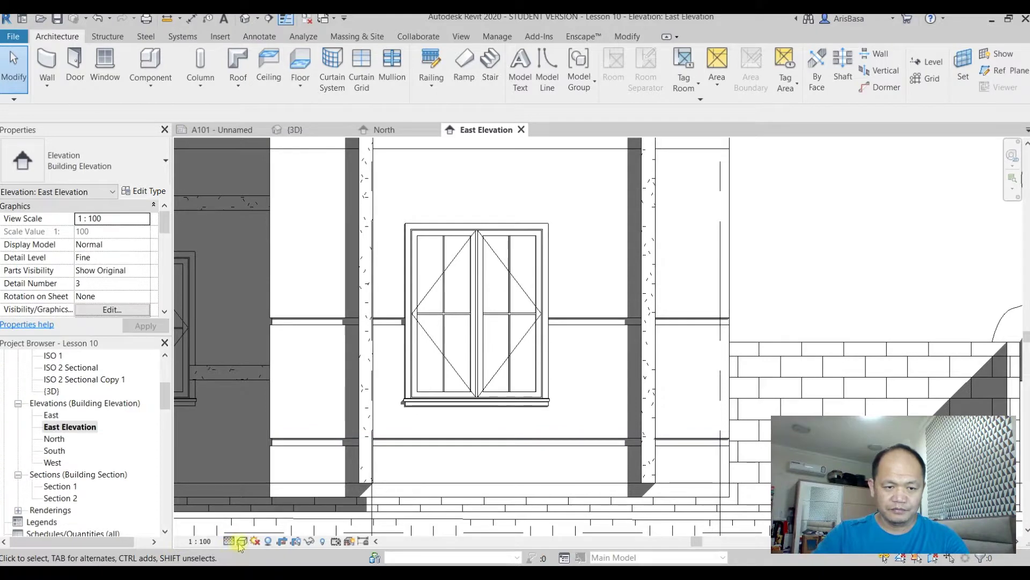
left_click(268, 542)
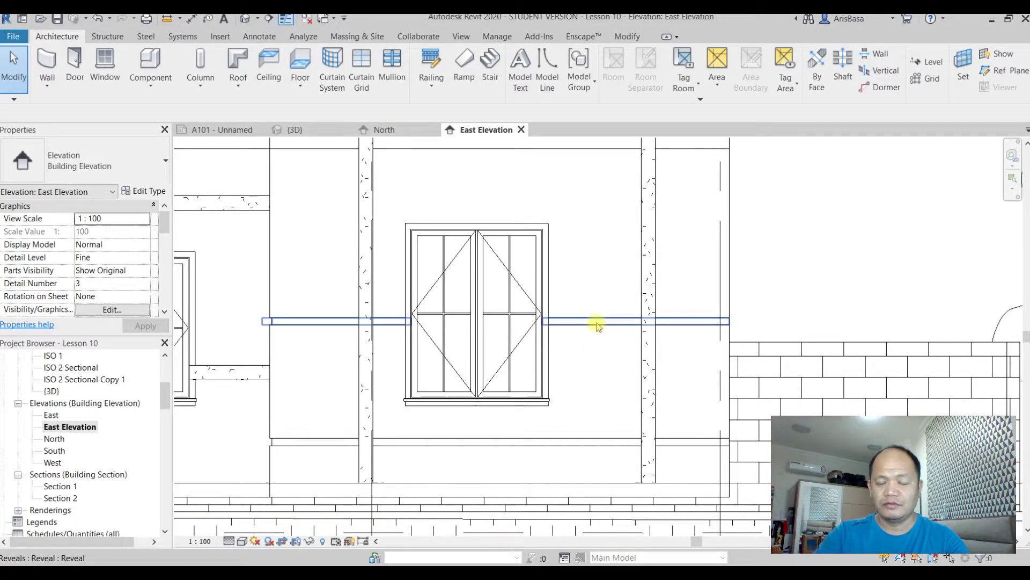
Step: Copy the reveal at the ground-floor window's mid-height upward to about 2420 mm above Ground Level
middle_click_drag(580, 345, 614, 409)
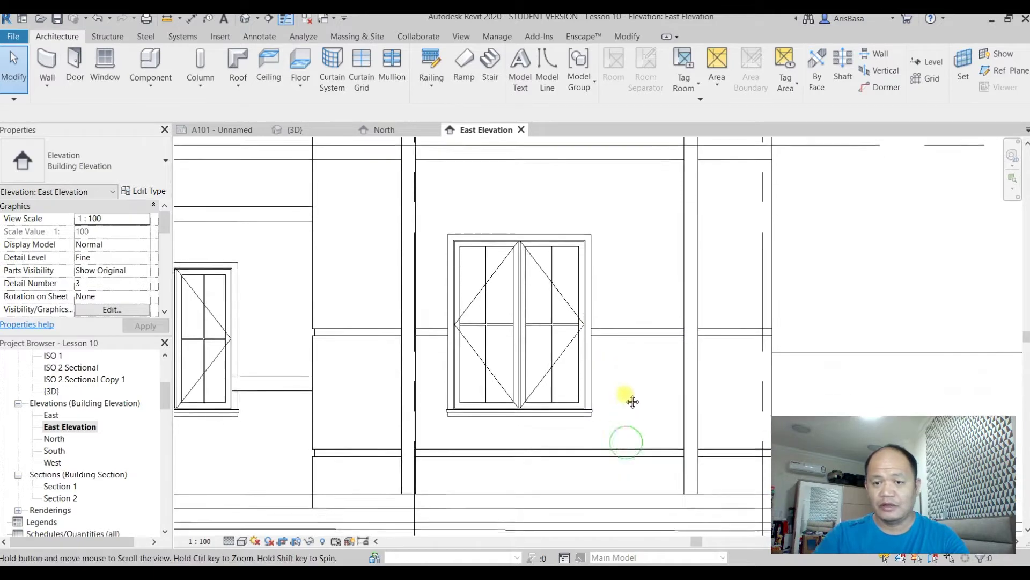
scroll(421, 414, "down", 1)
scroll(334, 368, "up", 3)
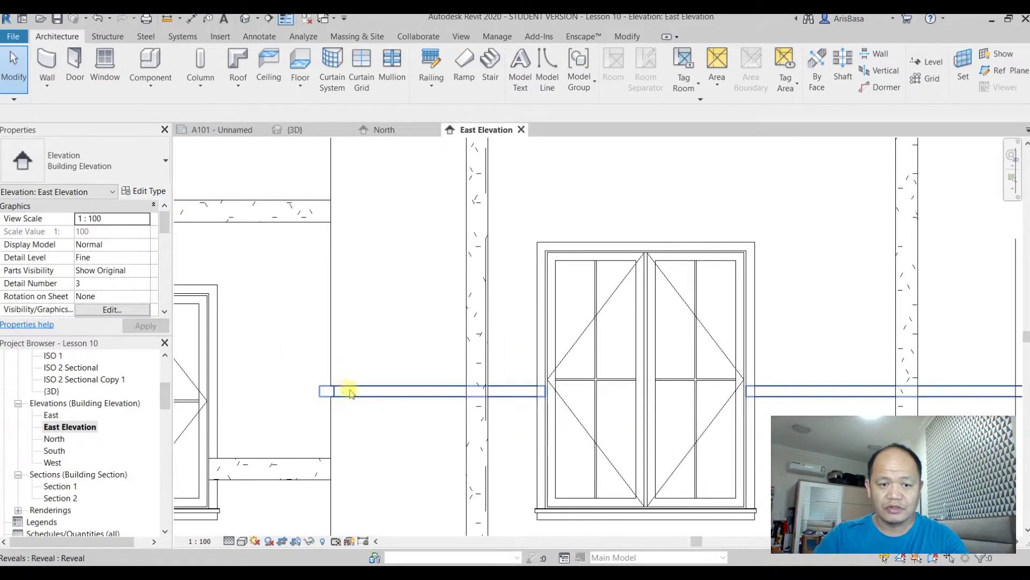
left_click(349, 391)
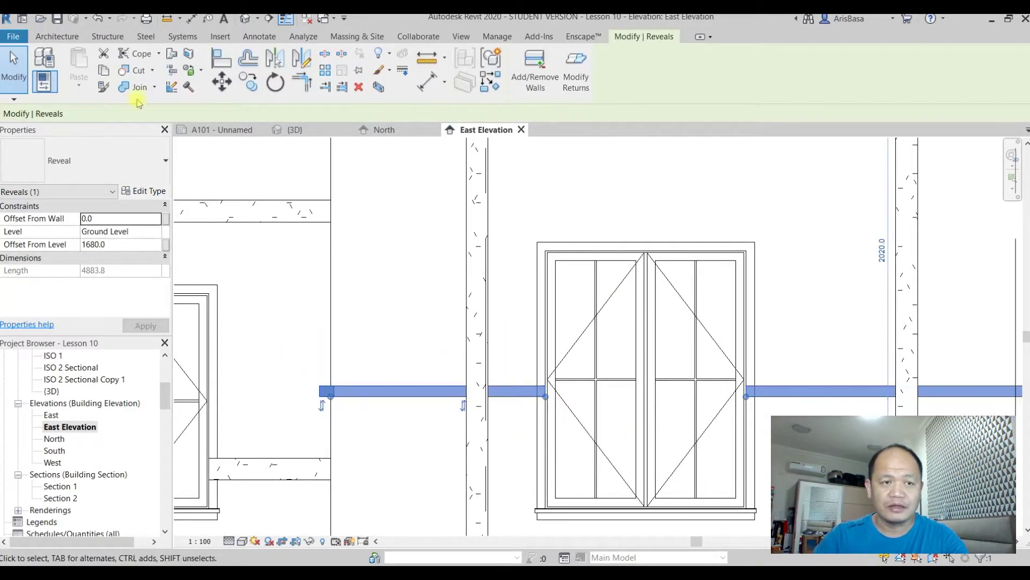
left_click(248, 83)
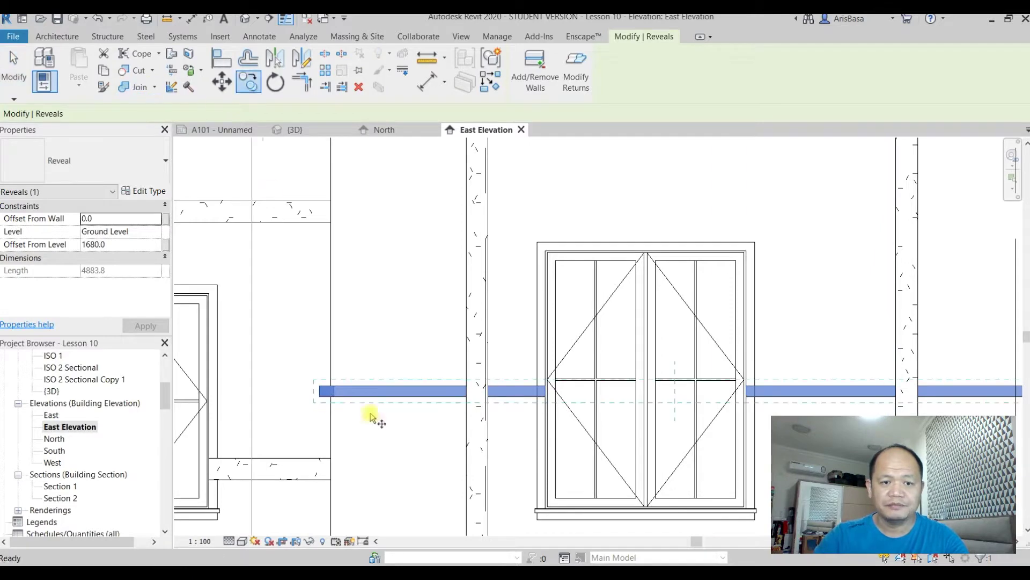
left_click(391, 396)
left_click(395, 292)
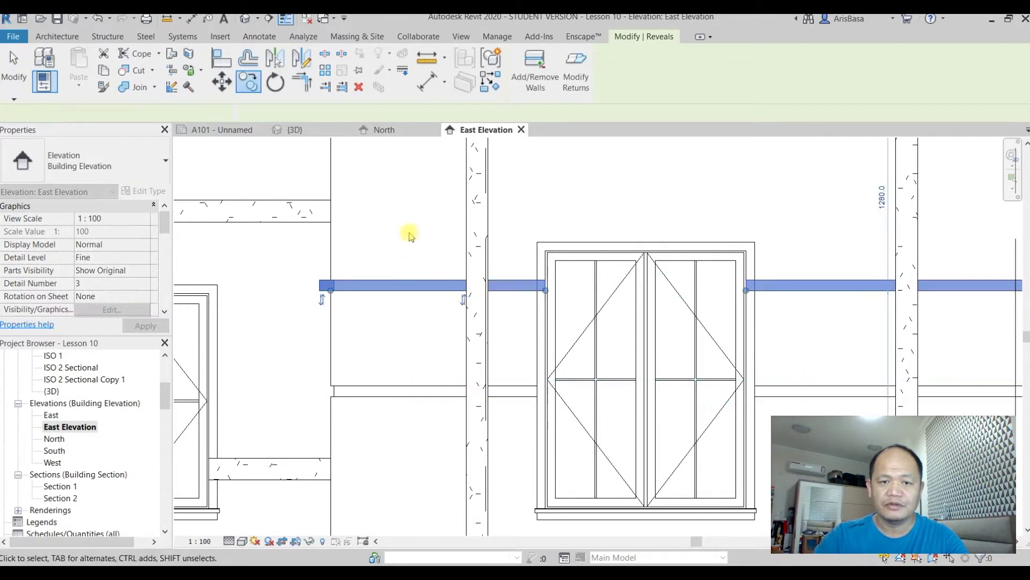
Step: Make multiple copies of the upper reveal up the gable wall, continuing over the first floor to the roof
middle_click_drag(403, 271, 403, 373)
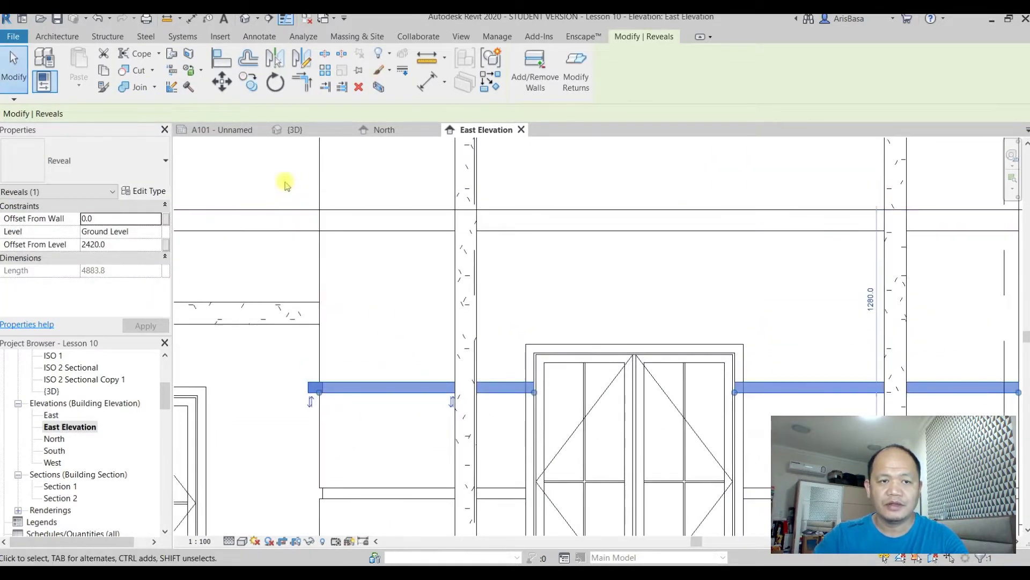
left_click(248, 83)
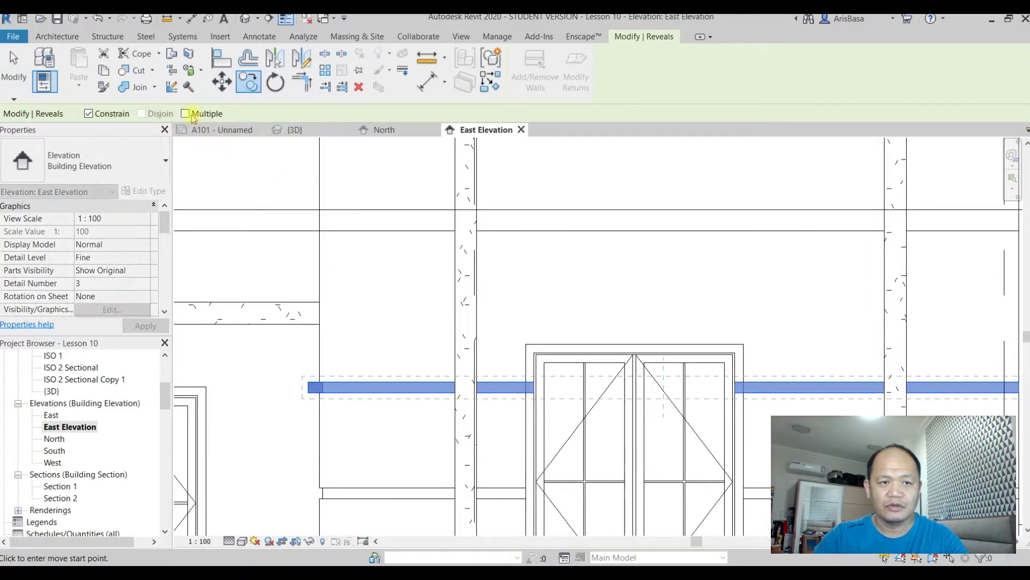
left_click(382, 382)
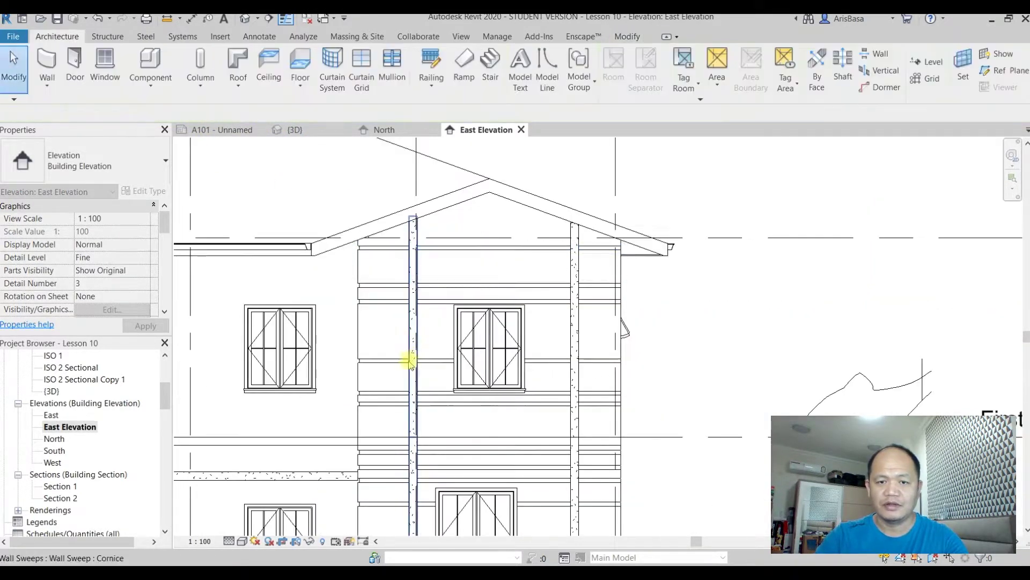
middle_click_drag(411, 359, 411, 386)
scroll(514, 469, "down", 3)
middle_click_drag(515, 470, 533, 489)
middle_click_drag(656, 436, 659, 441)
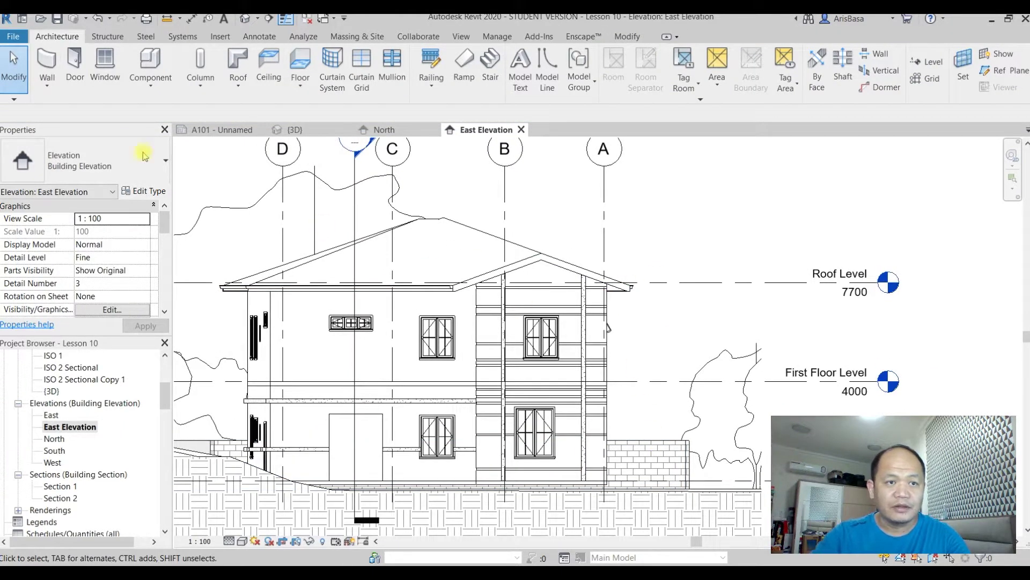
Step: Create a rectangular callout in the East Elevation around the full height of the projecting gable bay
left_click(461, 36)
middle_click_drag(662, 205, 670, 215)
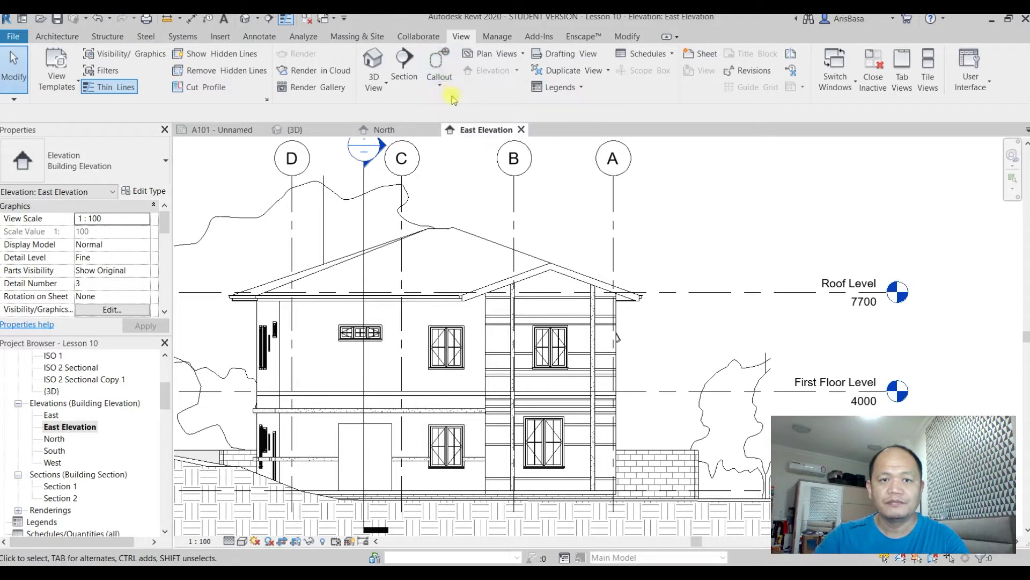
left_click(440, 86)
left_click(454, 113)
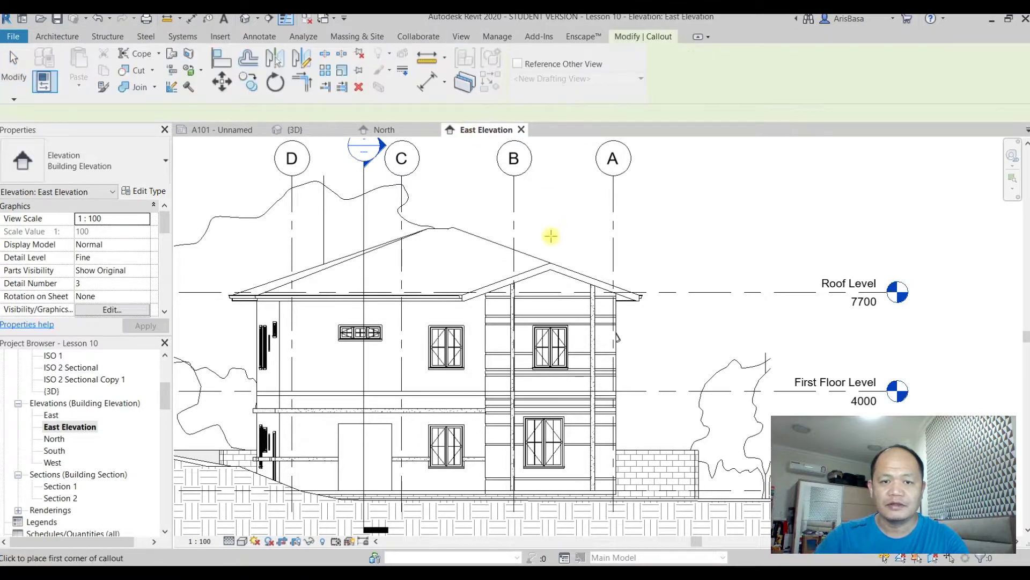
left_click(452, 224)
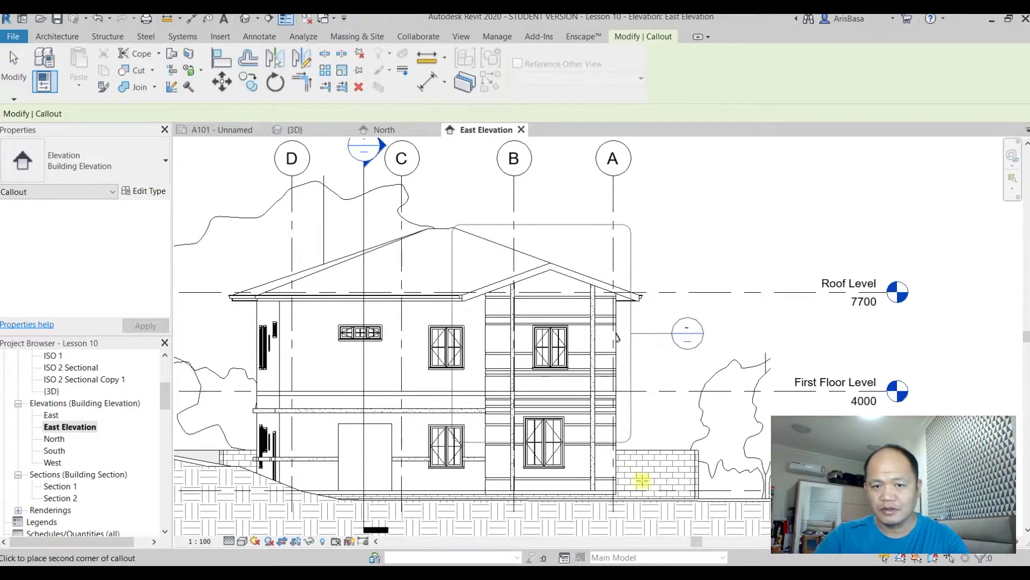
left_click(654, 528)
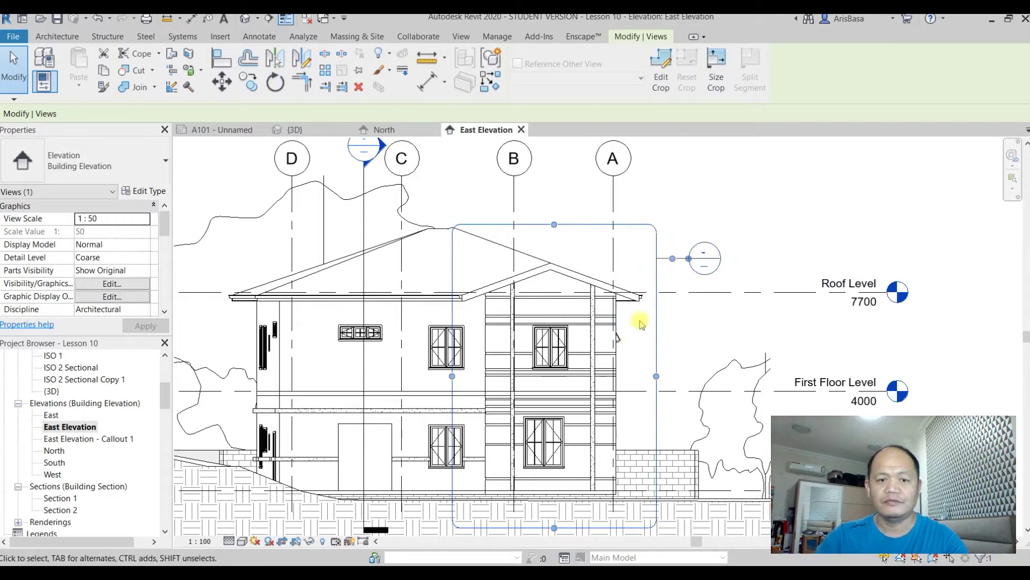
Step: Open the new callout's view and frame the first-floor part of the gable bay
middle_click_drag(636, 319, 644, 282)
right_click(642, 179)
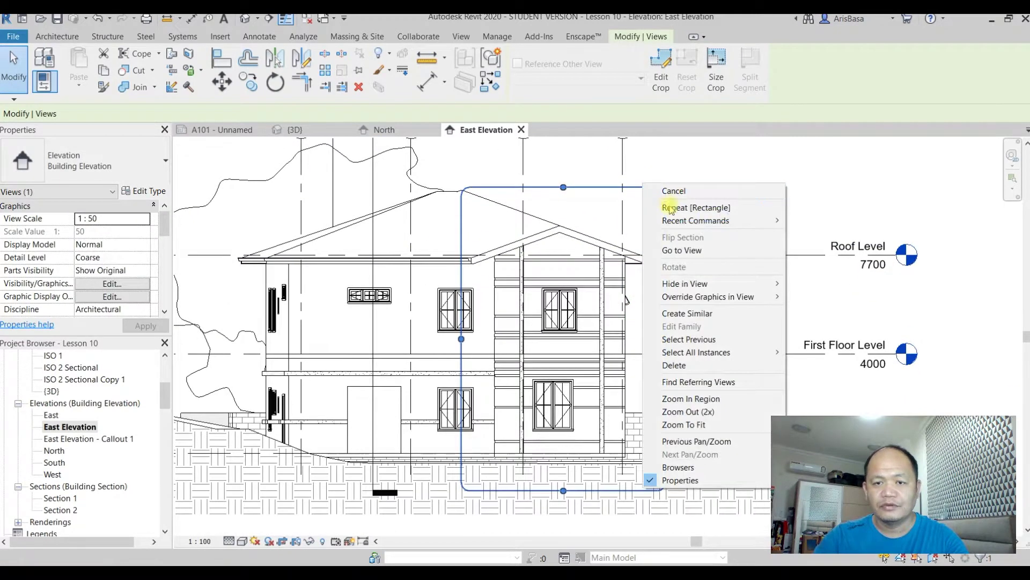
left_click(674, 250)
scroll(687, 278, "up", 4)
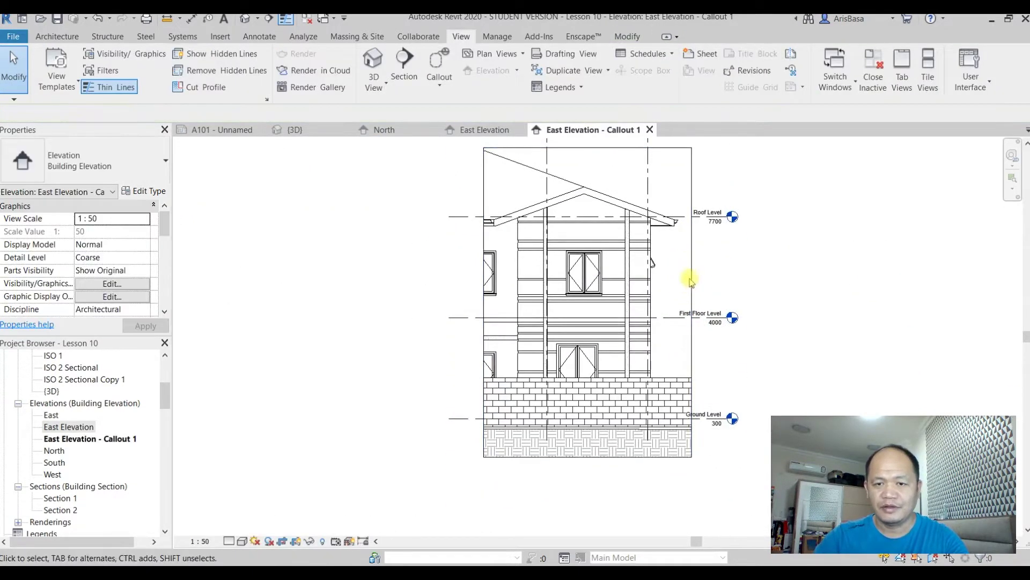
middle_click_drag(719, 285, 677, 379)
scroll(605, 340, "up", 3)
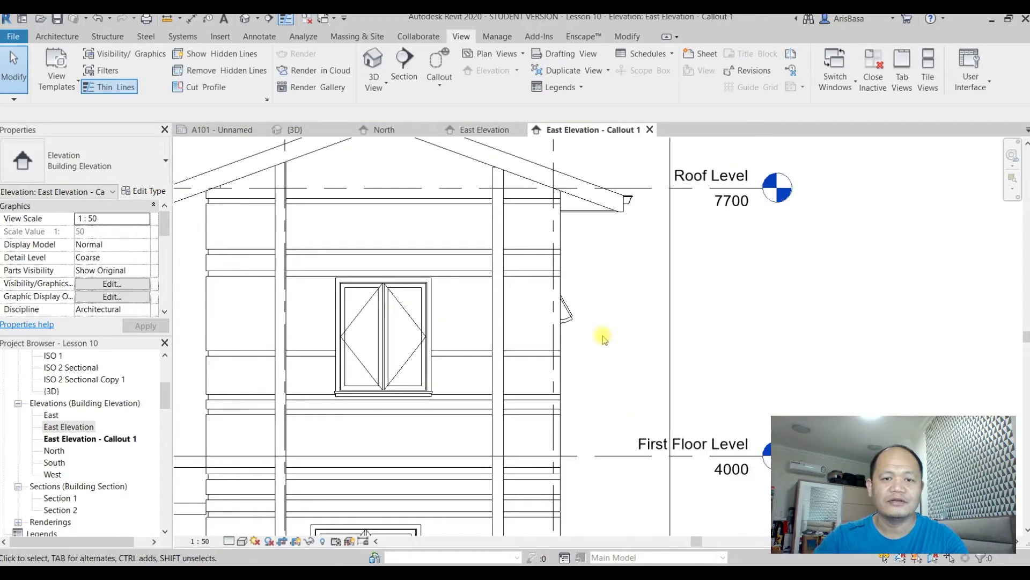
Step: Place an aligned dimension string beside the bay, measuring the reveal edges from the roof down past First Floor Level
left_click(191, 19)
scroll(591, 256, "up", 3)
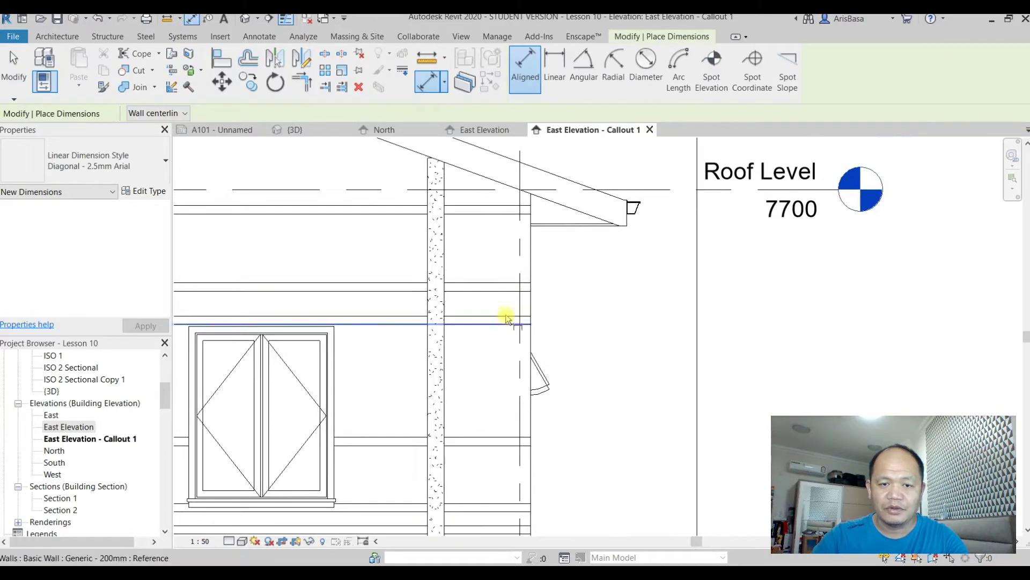
left_click(494, 214)
left_click(486, 282)
left_click(490, 291)
left_click(498, 316)
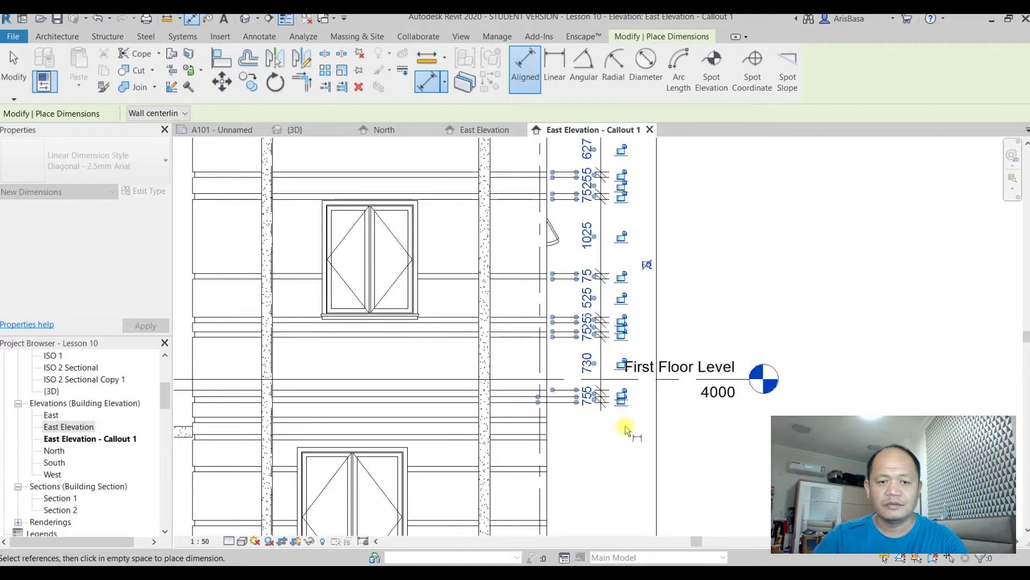
scroll(606, 430, "up", 2)
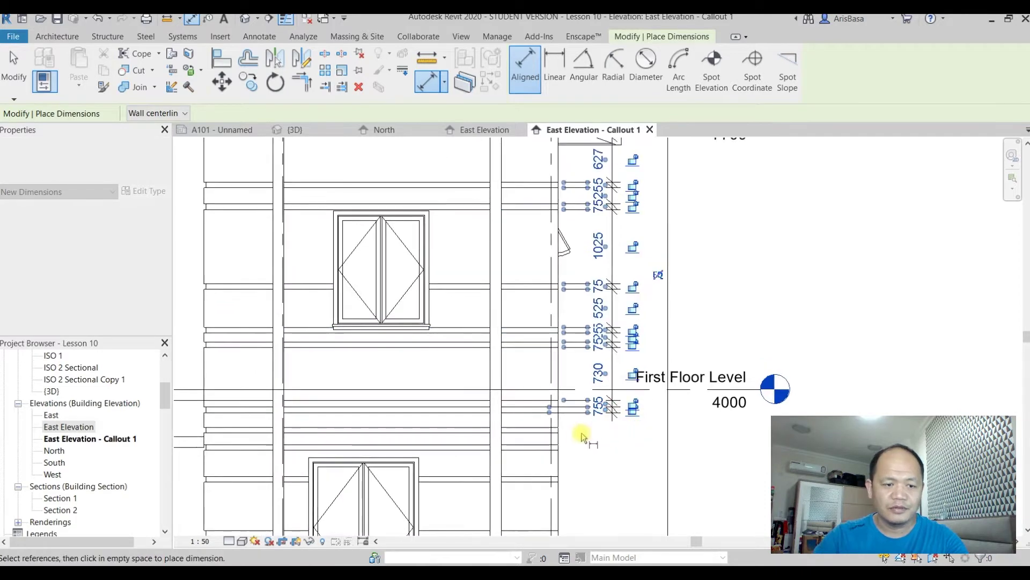
left_click(572, 446)
key("Escape")
key("Escape")
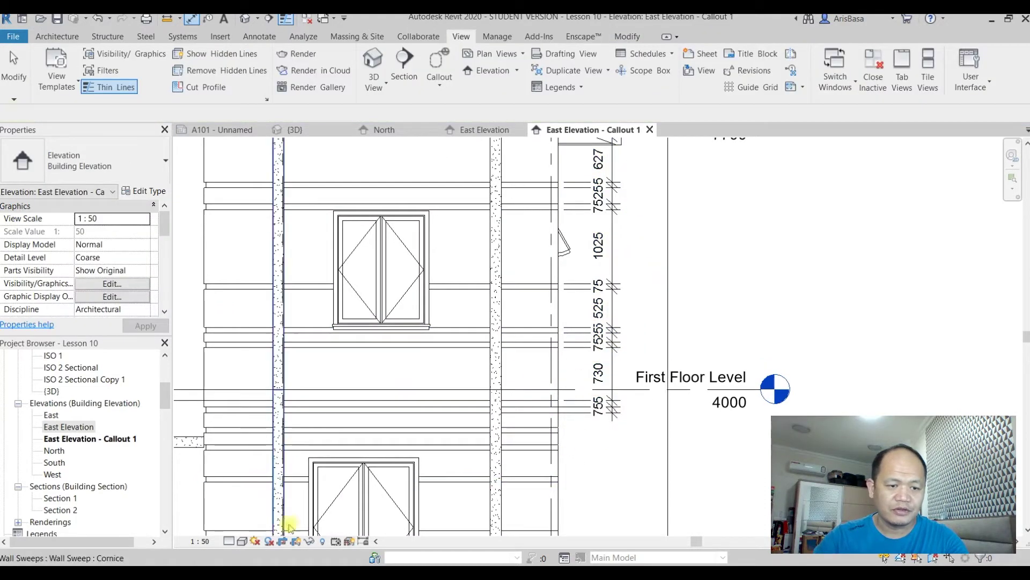
Step: Set the callout view's scale to 1:25
left_click(199, 541)
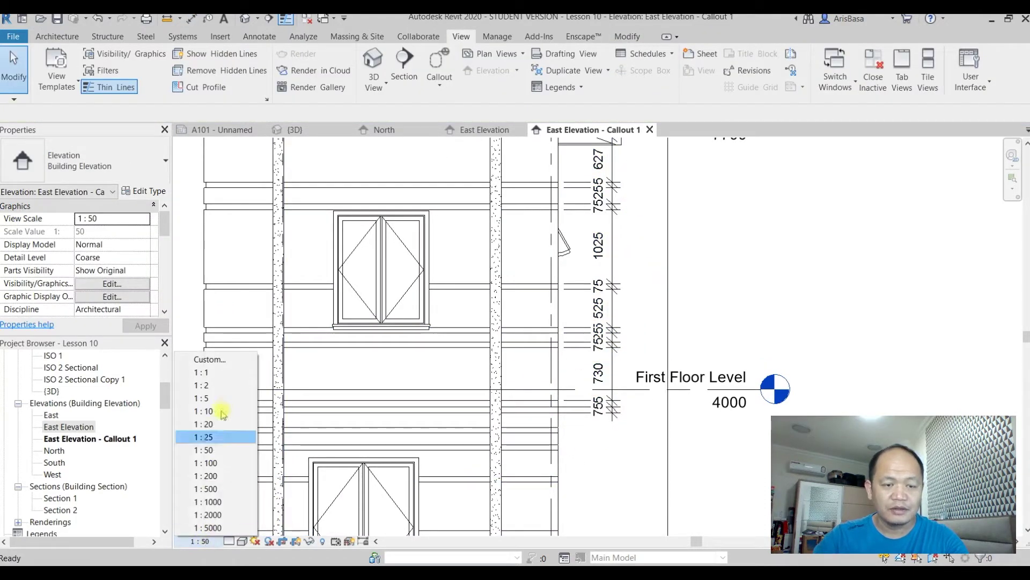
left_click(214, 437)
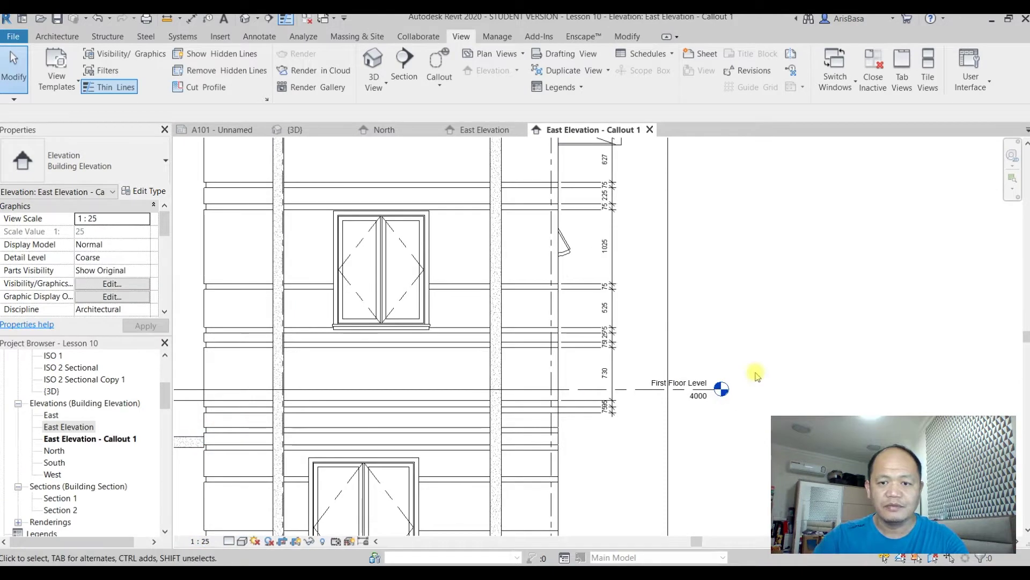
scroll(660, 442, "down", 4)
scroll(652, 397, "up", 6)
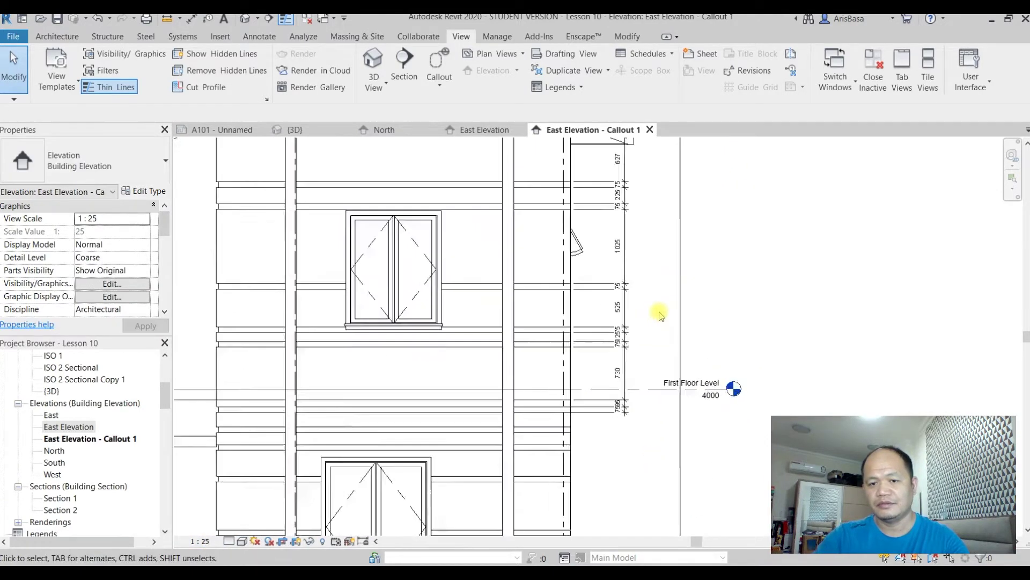
Step: Move the overlapping 75 text of the lower reveal above First Floor Level clear in the dimension string
scroll(646, 344, "up", 5)
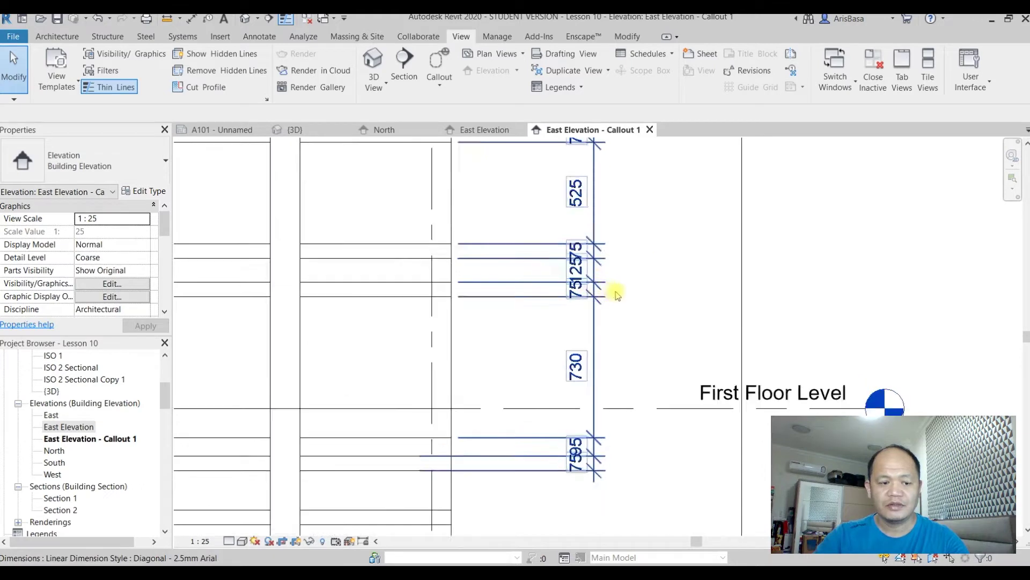
left_click(579, 289)
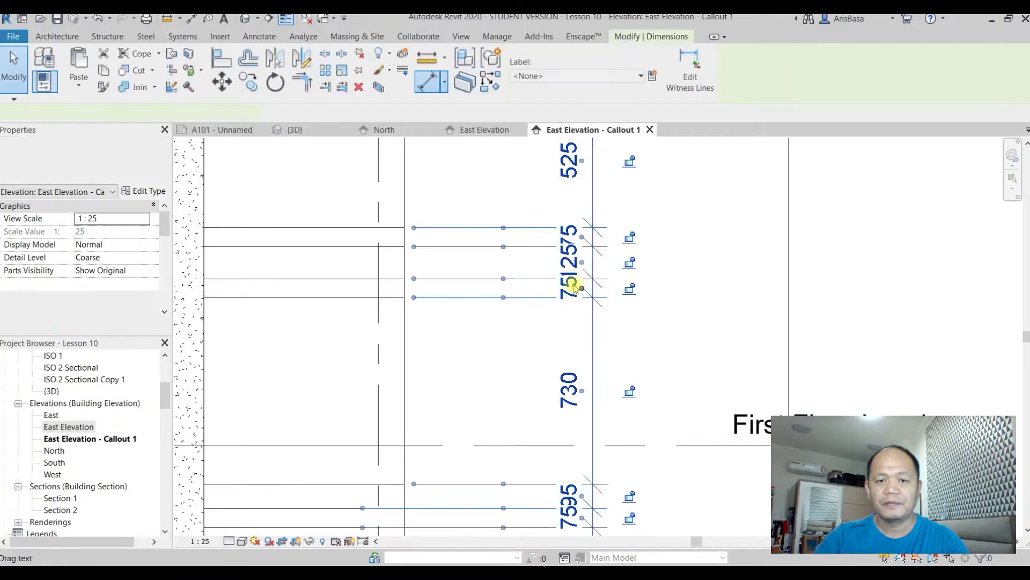
left_click_drag(608, 326, 598, 332)
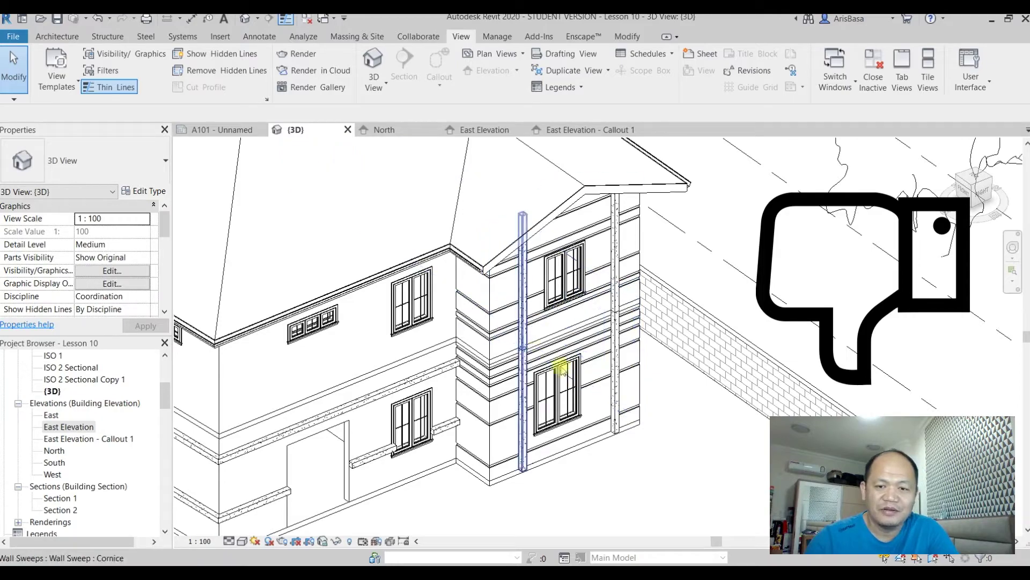
Step: Examine the cornice wall sweep and the reveals where they meet the gable bay's corners in the 3D view
scroll(621, 380, "up", 5)
middle_click_drag(706, 397, 826, 395)
middle_click_drag(497, 372, 650, 364)
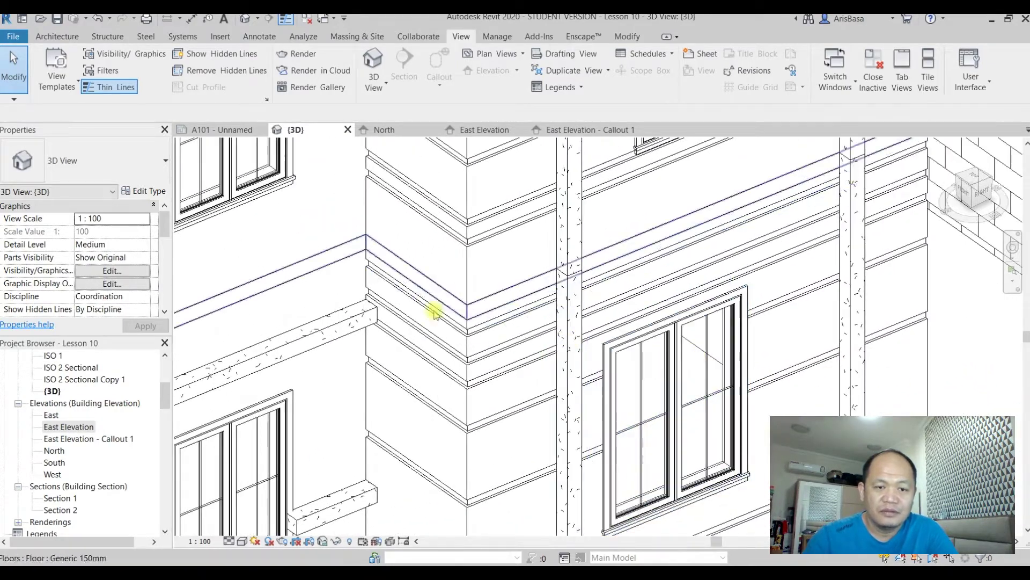
left_click(328, 329)
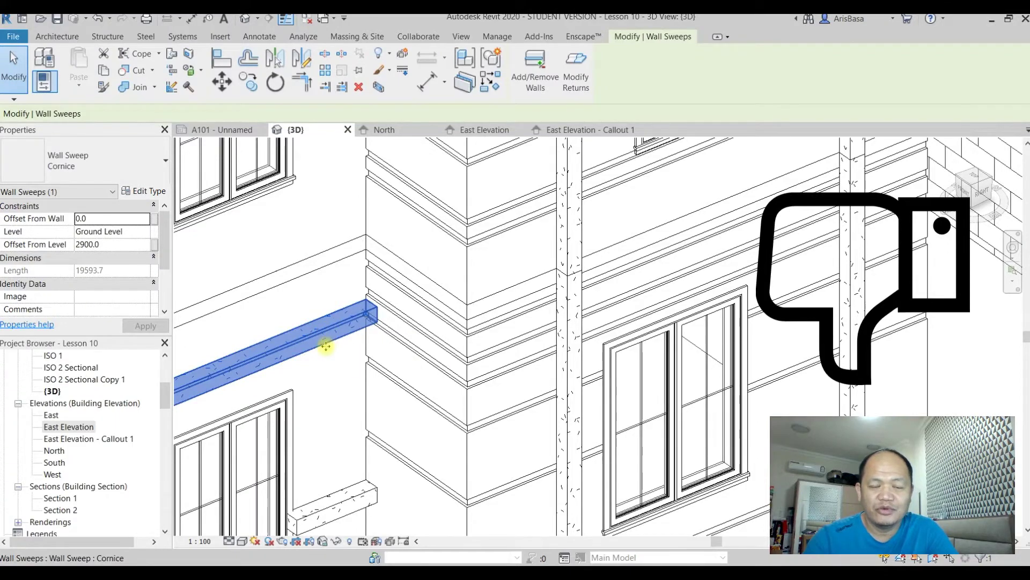
scroll(553, 356, "up", 5)
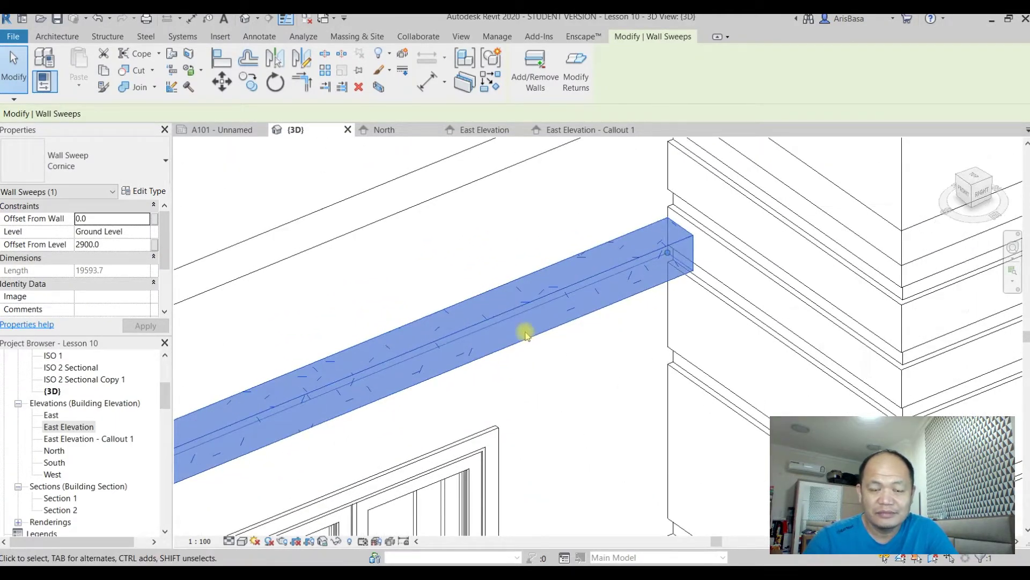
scroll(527, 338, "down", 3)
scroll(533, 345, "up", 4)
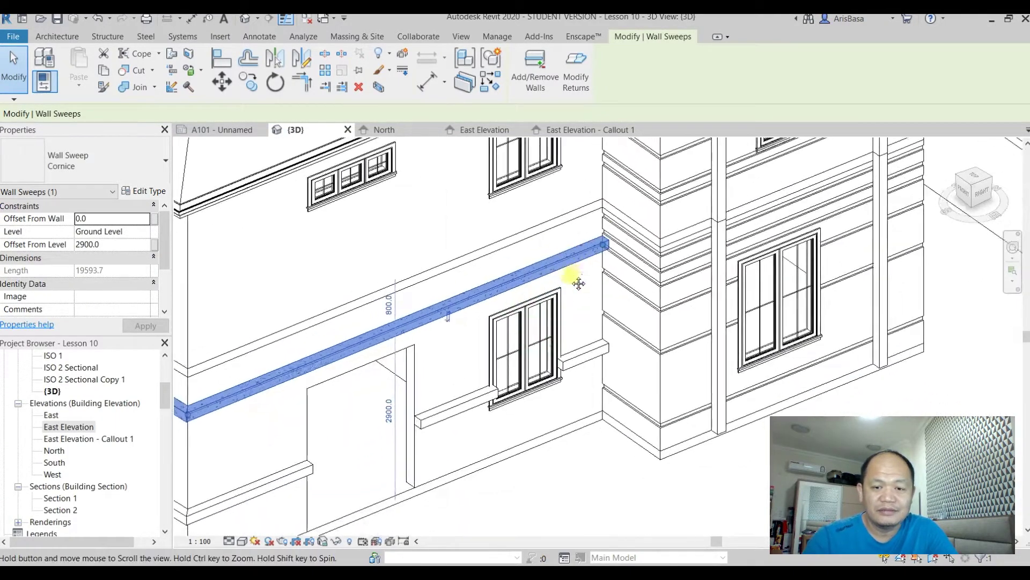
scroll(544, 355, "up", 2)
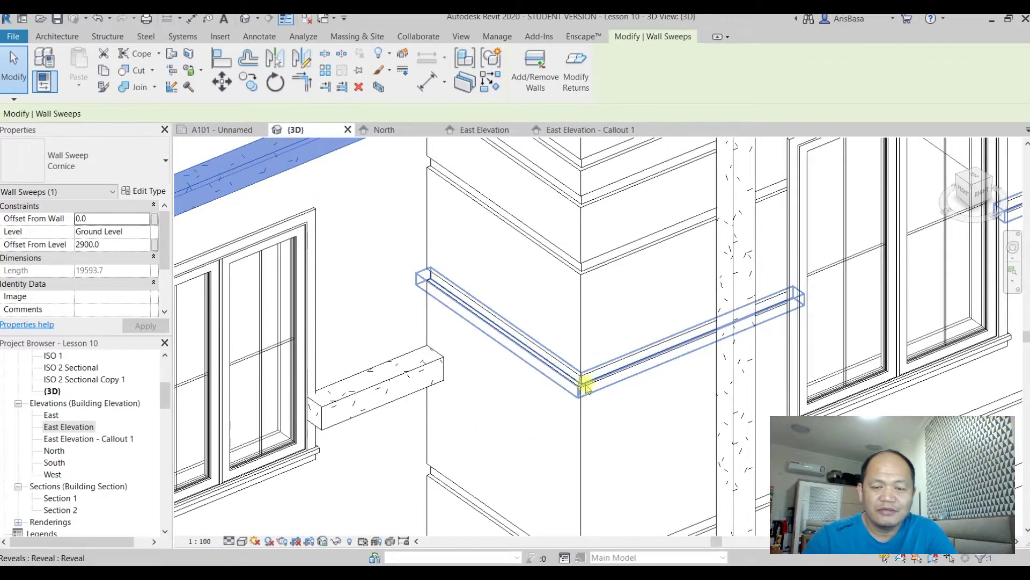
scroll(413, 267, "up", 3)
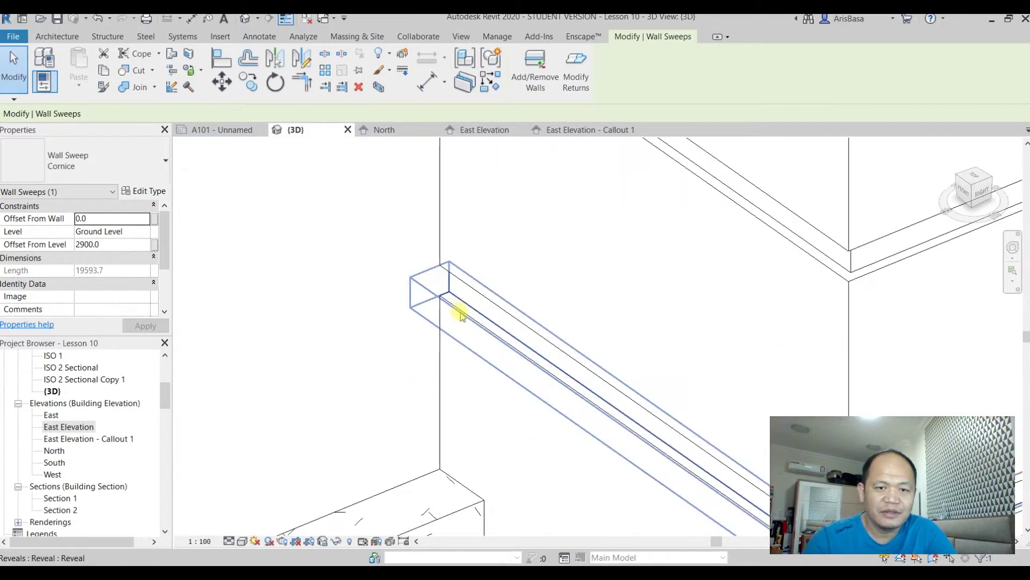
scroll(472, 312, "down", 6)
scroll(524, 427, "up", 1)
scroll(543, 404, "down", 1)
middle_click_drag(545, 404, 425, 364)
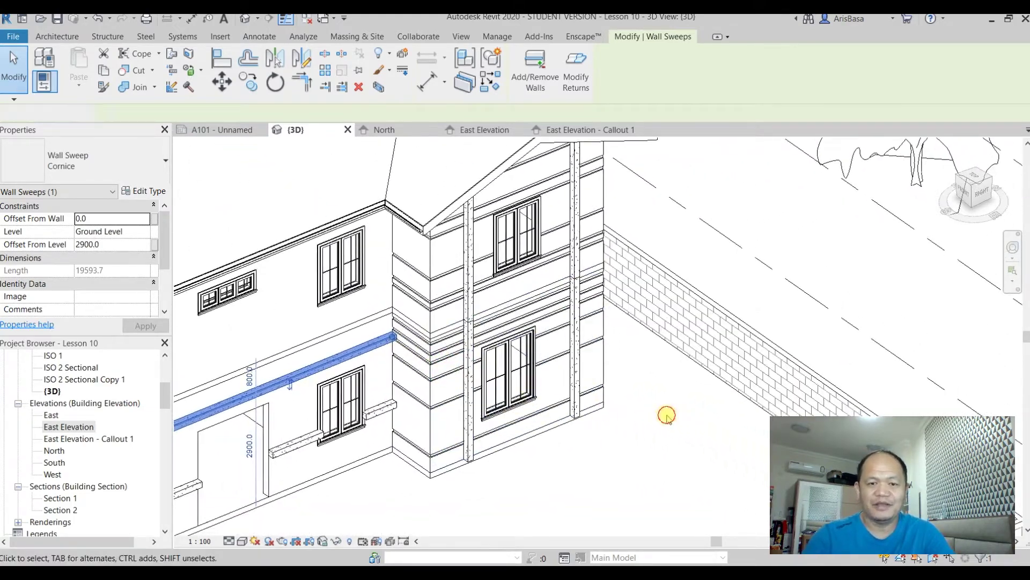
left_click(666, 415)
mouse_move(653, 471)
middle_mouse_down()
mouse_move(676, 526)
mouse_move(645, 484)
middle_mouse_up()
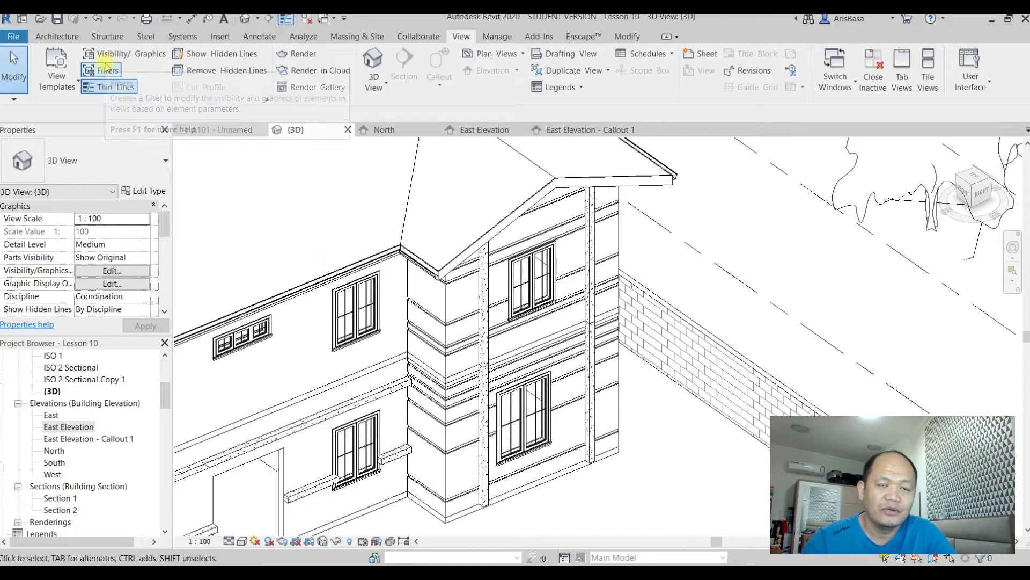
Step: Start loading a family and browse the US Metric library to the Wall folder within Profiles
left_click(220, 36)
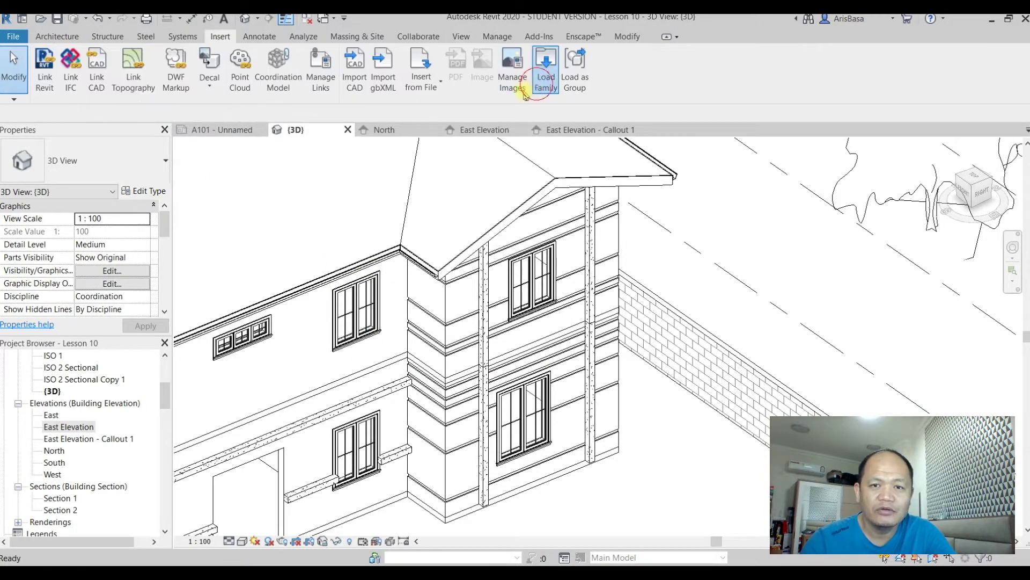
left_click(545, 78)
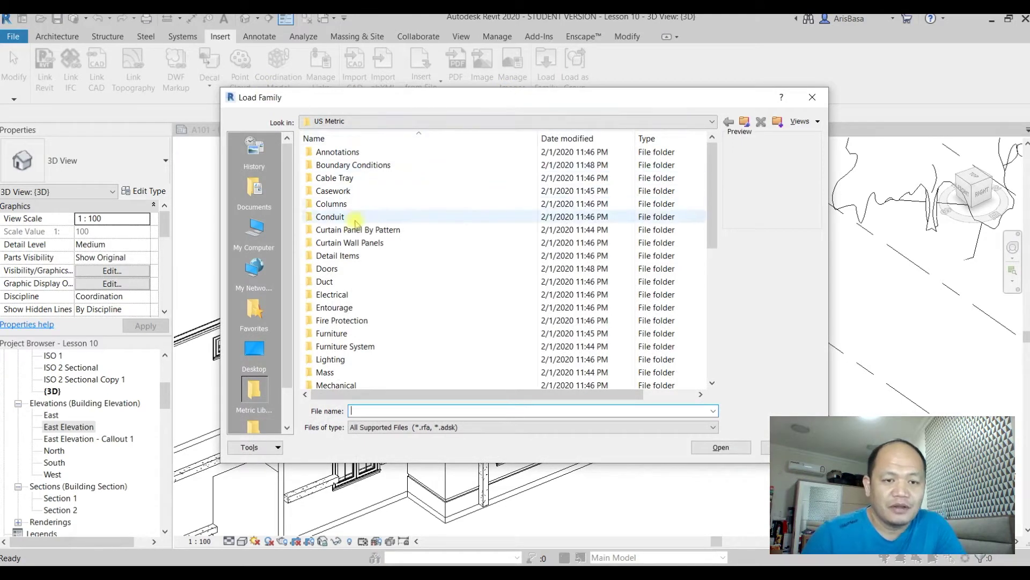
scroll(350, 318, "down", 2)
scroll(349, 318, "down", 2)
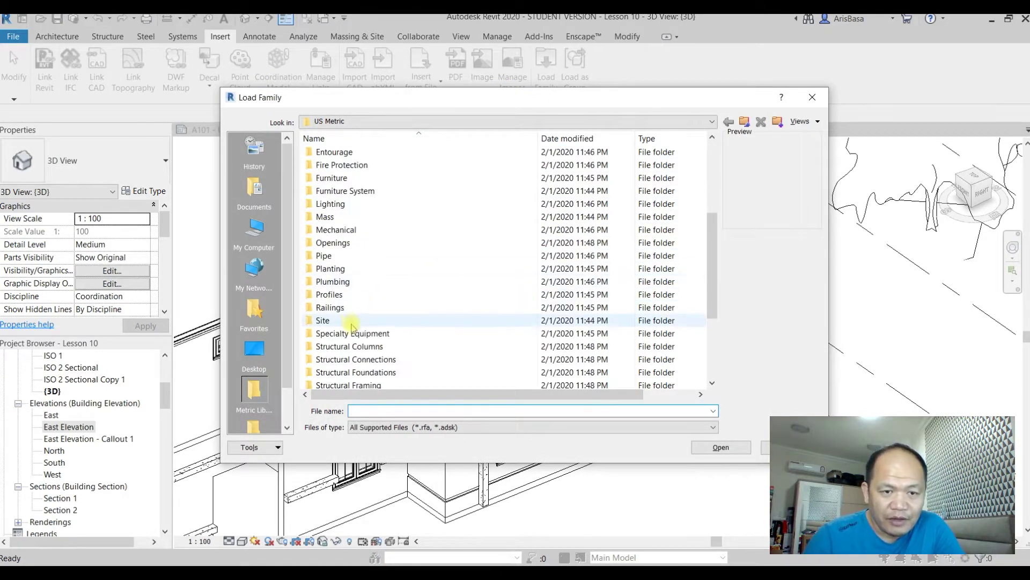
double_click(333, 295)
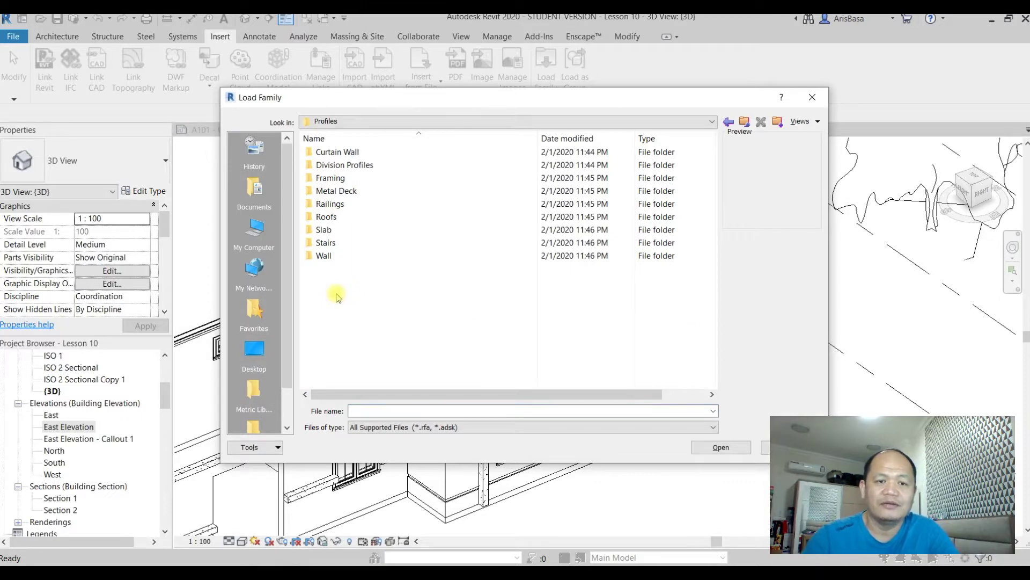
double_click(317, 256)
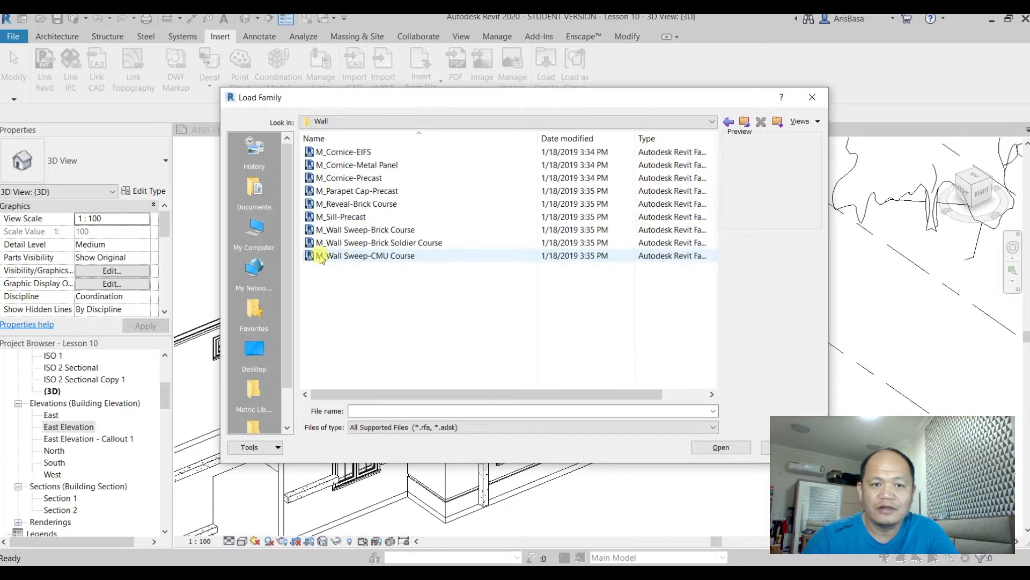
Step: Preview the wall profile families one by one, from M_Cornice-EIFS to M_Wall Sweep-CMU Course
left_click(349, 153)
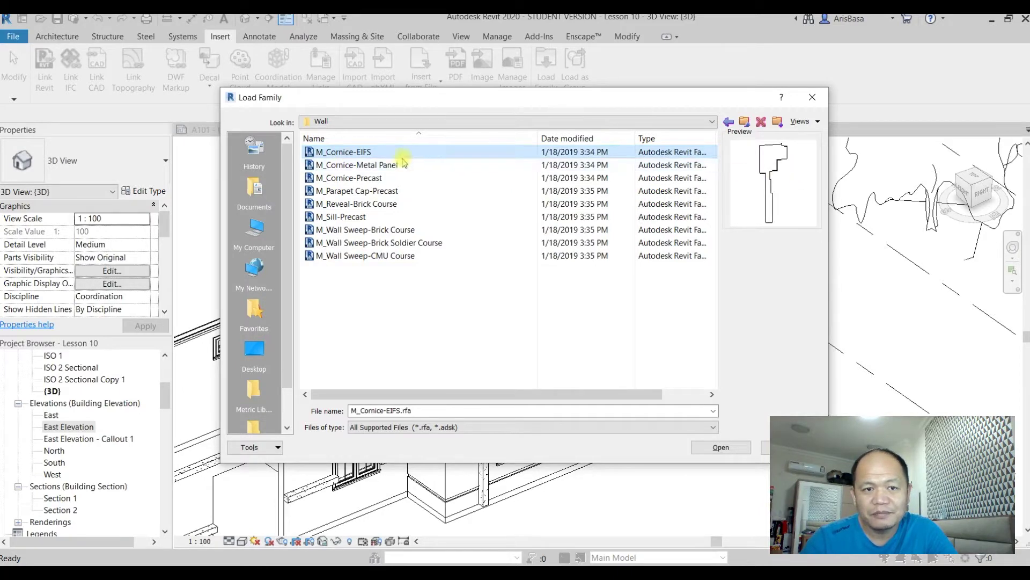
left_click(371, 166)
left_click(374, 182)
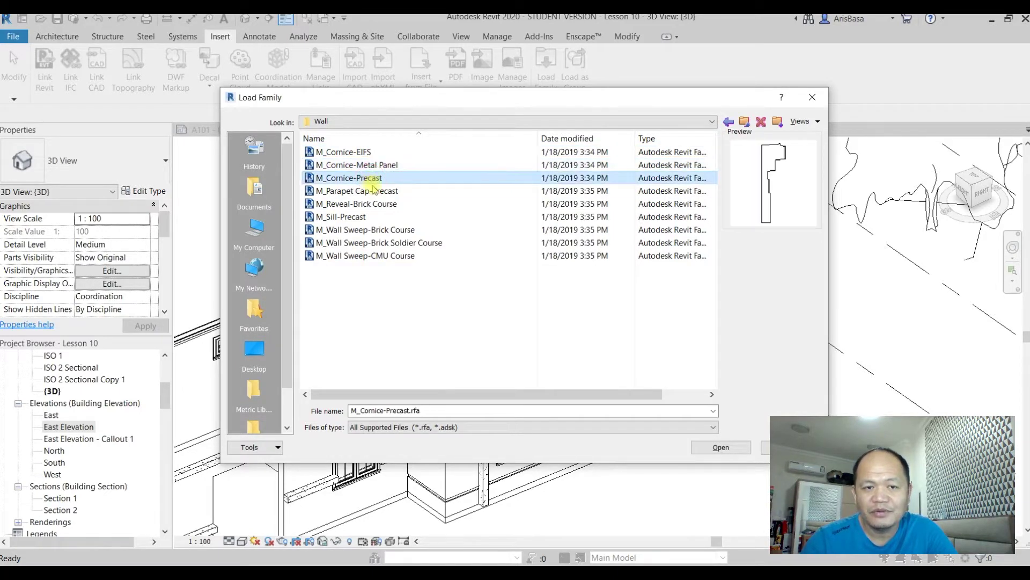
left_click(370, 191)
left_click(356, 205)
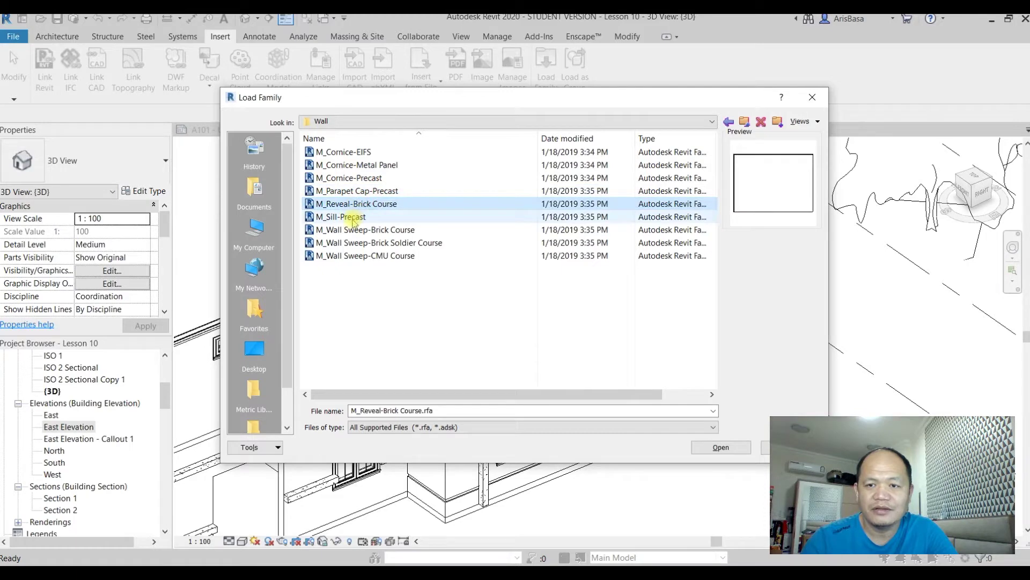
left_click(352, 217)
left_click(351, 230)
left_click(355, 244)
left_click(364, 257)
Step: Load all the families in the Wall profiles folder into the project
left_click_drag(394, 326, 333, 156)
left_click(724, 449)
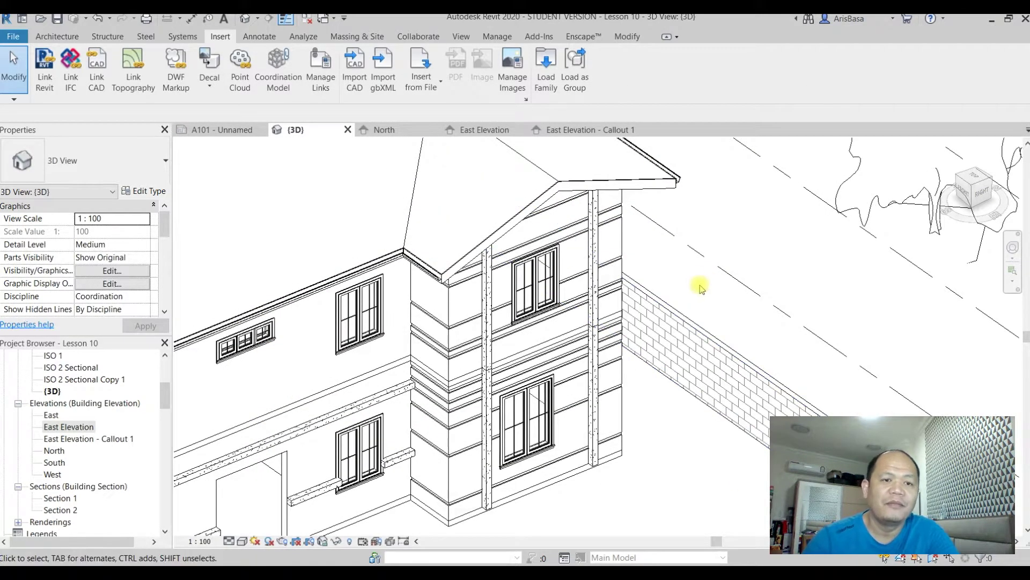
middle_click_drag(666, 268, 713, 258)
middle_click_drag(624, 394, 741, 304)
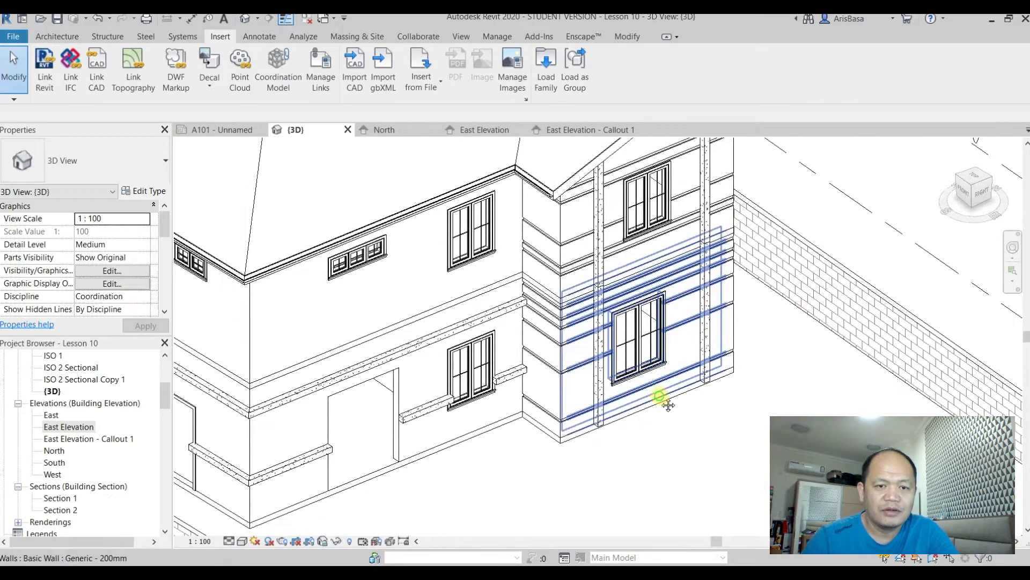
Step: Check which wall sweep types are available for the lower cornice sweep at the house corner
middle_click_drag(667, 404, 681, 426)
middle_click_drag(532, 492, 510, 487)
scroll(475, 427, "up", 3)
scroll(481, 425, "down", 3)
middle_click_drag(456, 440, 620, 423)
middle_click_drag(569, 473, 595, 465)
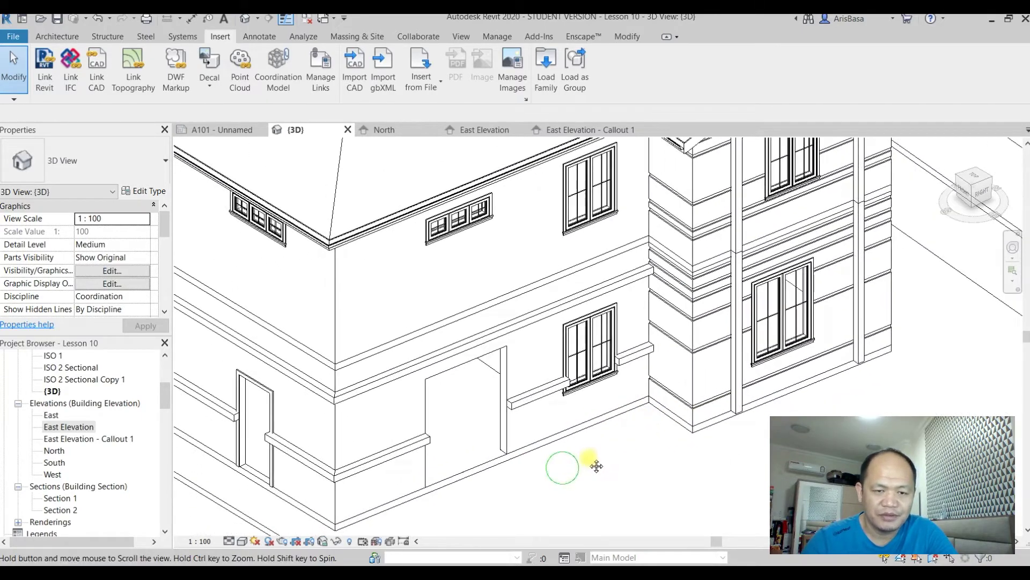
scroll(516, 457, "up", 1)
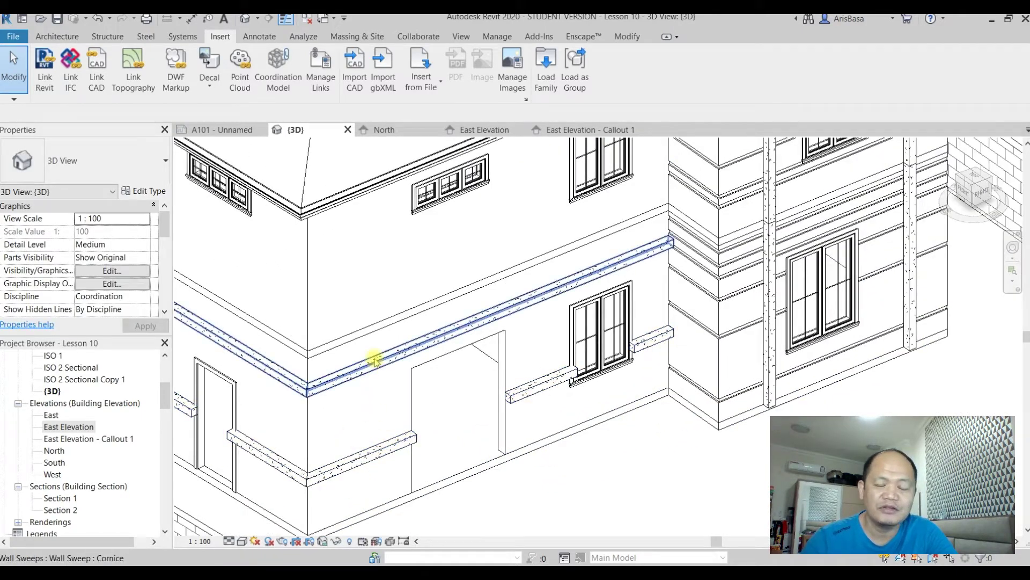
middle_click_drag(624, 497, 641, 467)
left_click(374, 443)
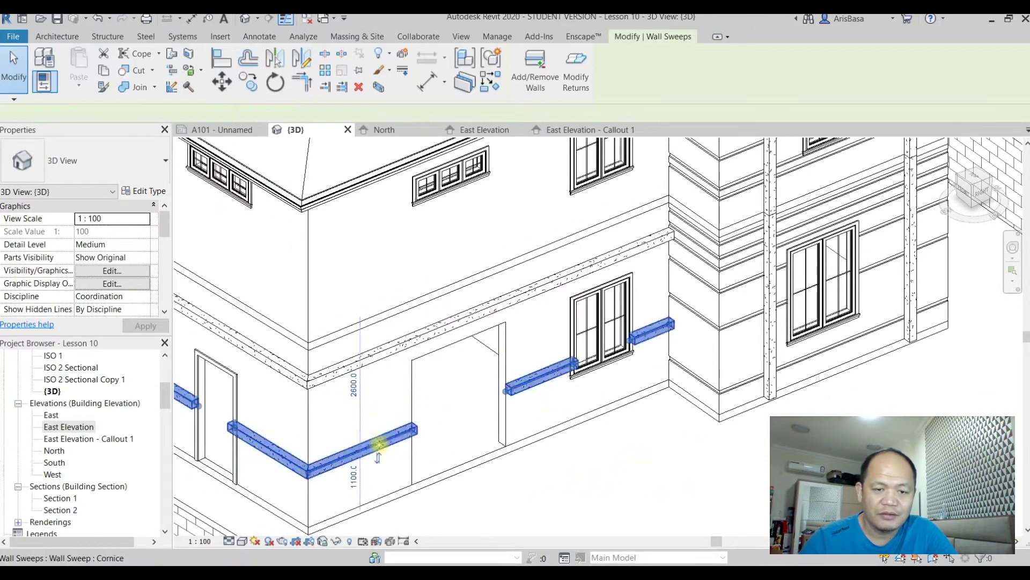
scroll(375, 442, "up", 2)
middle_click_drag(658, 475, 728, 479)
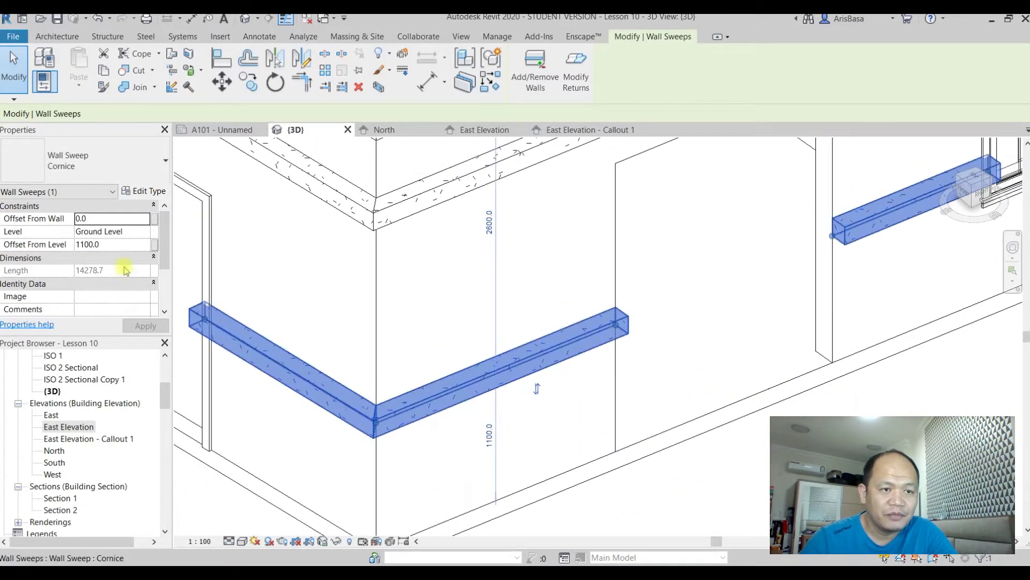
left_click(157, 168)
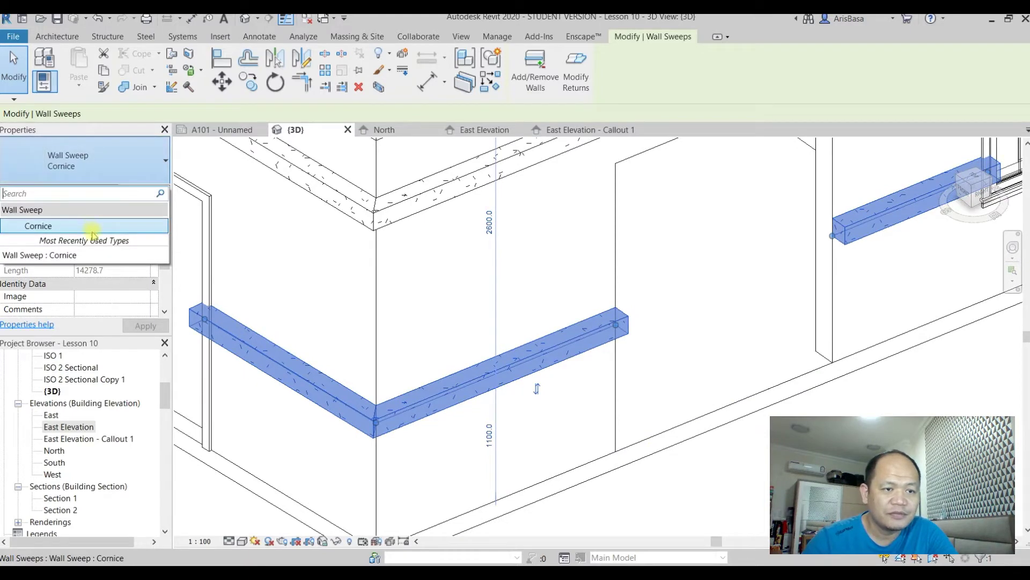
left_click(669, 480)
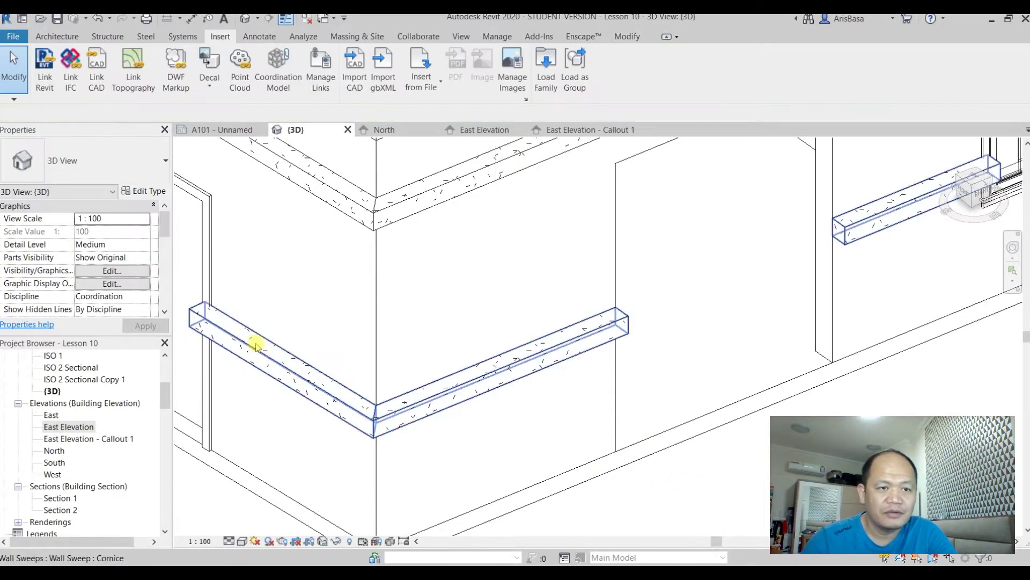
left_click(150, 191)
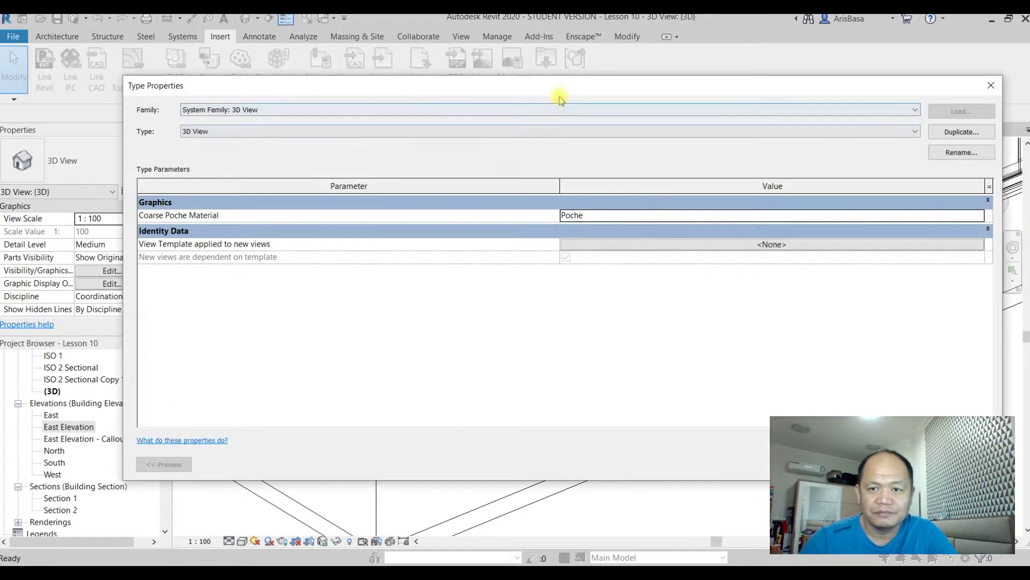
left_click_drag(560, 97, 533, 85)
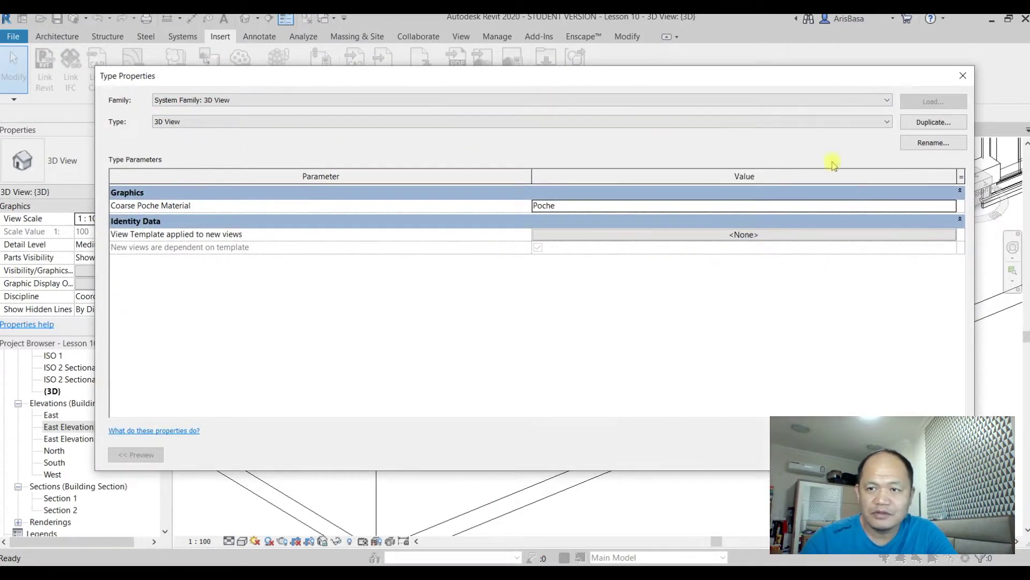
left_click(963, 75)
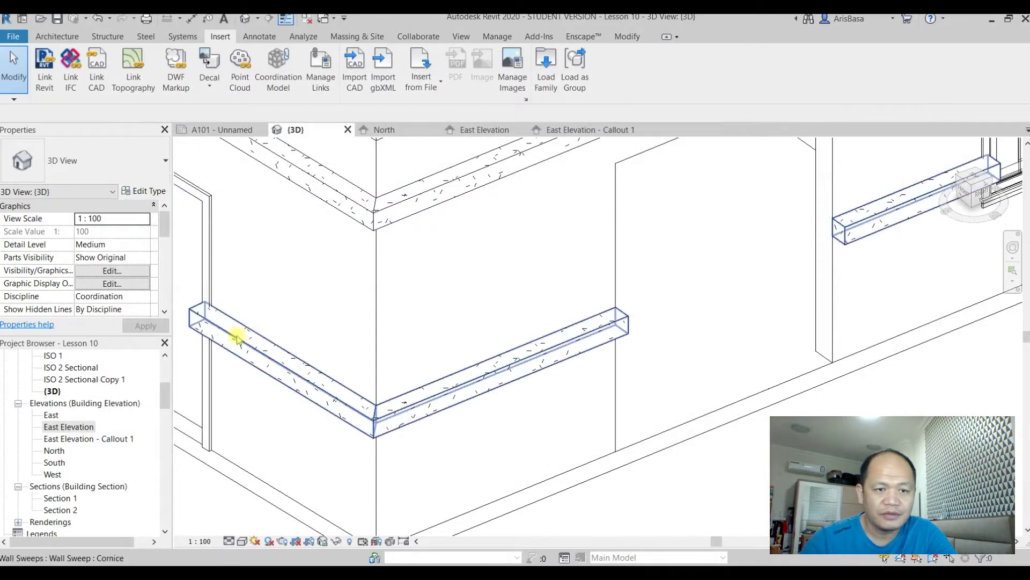
Step: Duplicate the lower cornice sweep's type as Cornice 2 and set its profile to M_Cornice-EIFS : Cornice-EIFS
left_click(274, 350)
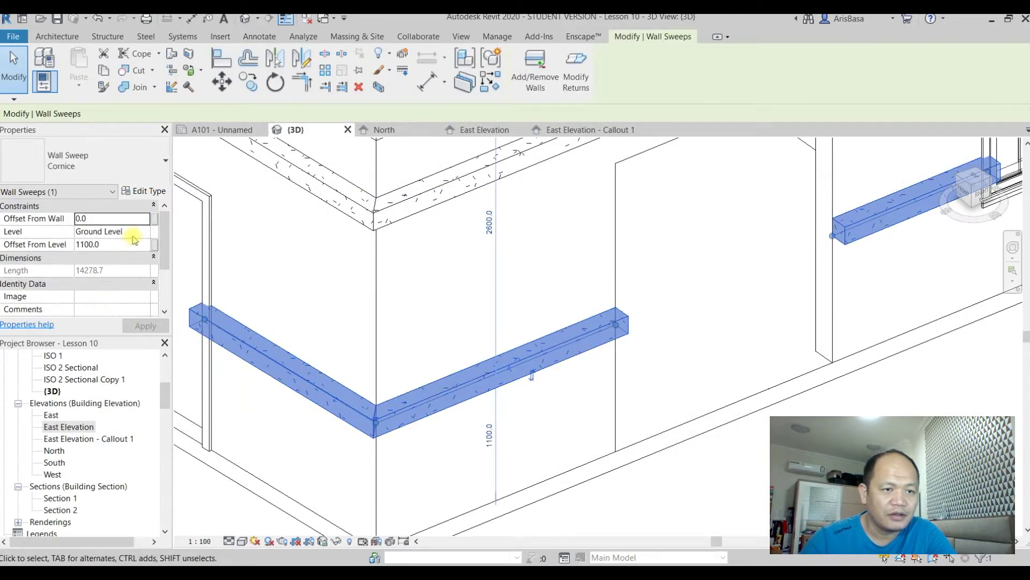
left_click(150, 194)
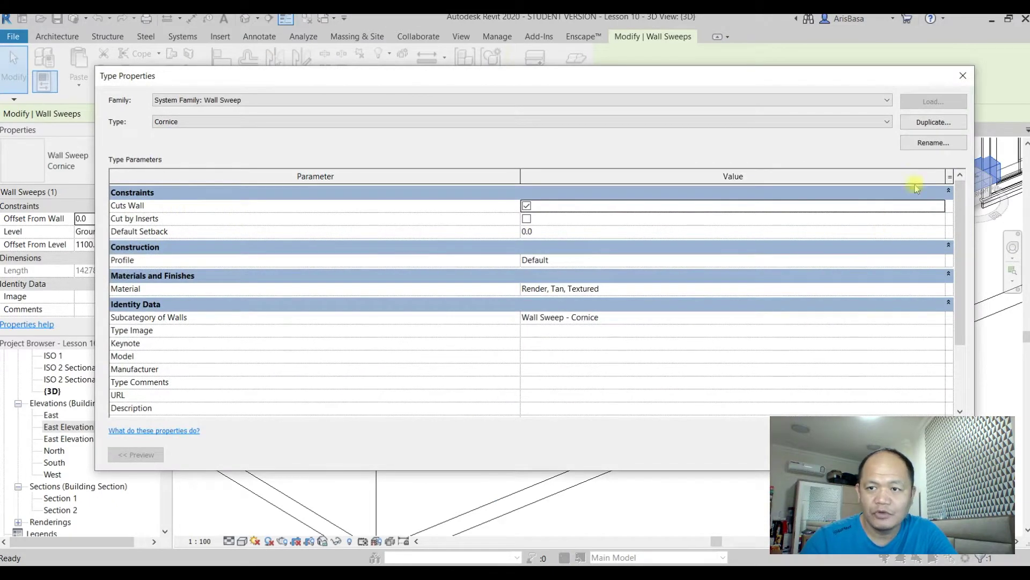
left_click(930, 123)
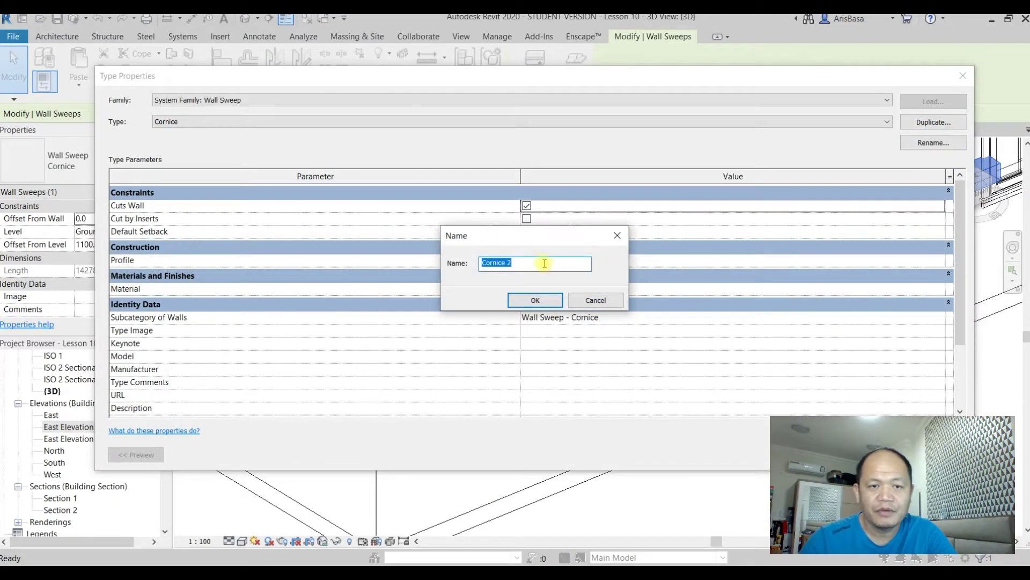
left_click(540, 302)
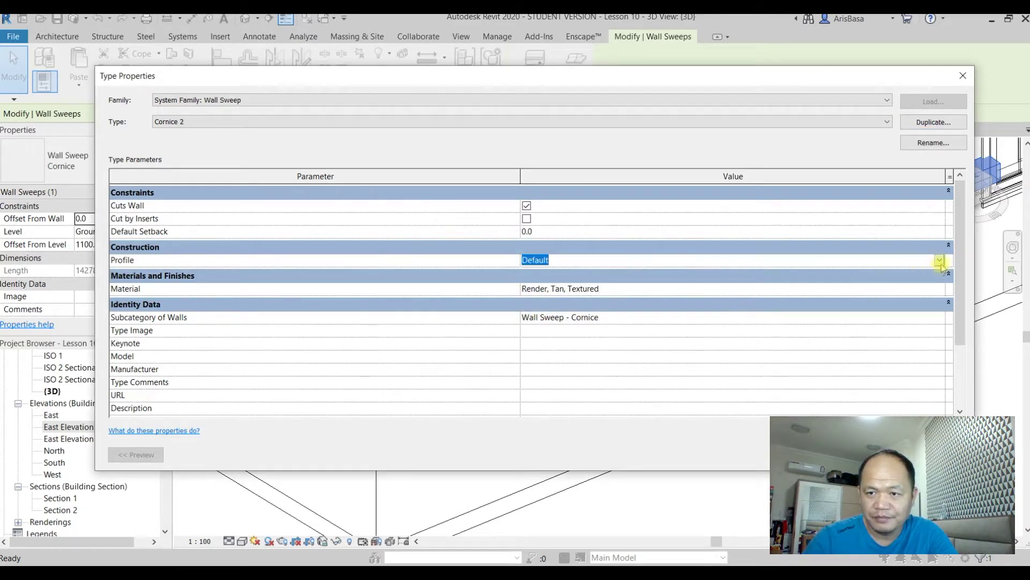
left_click(939, 261)
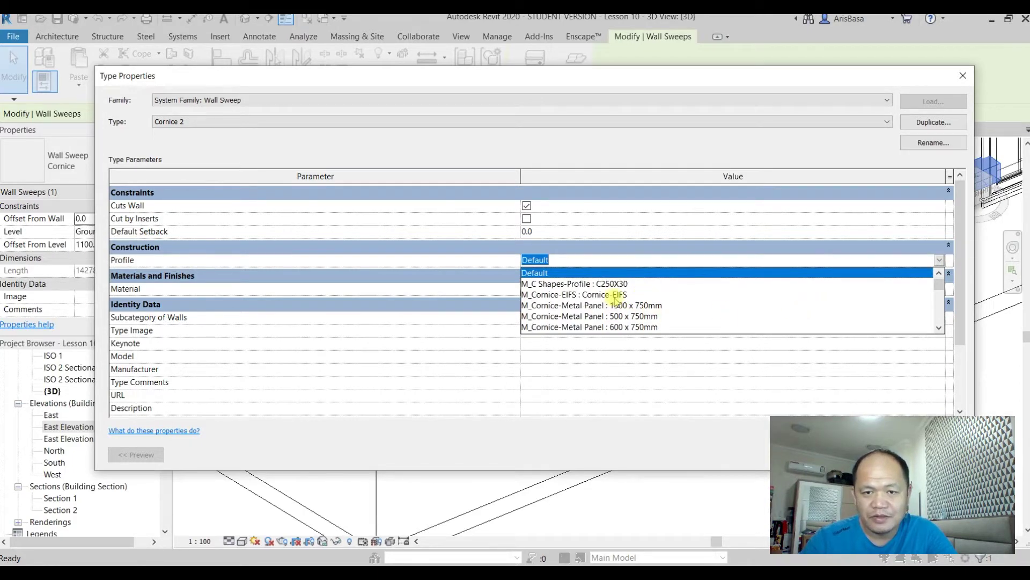
left_click(612, 294)
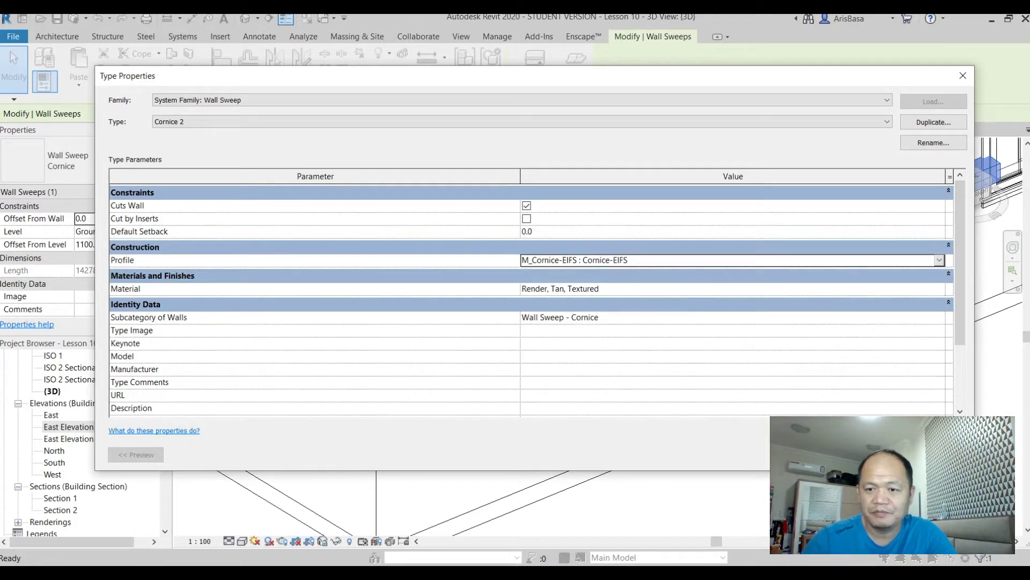
left_click(817, 455)
Step: Examine the lower Cornice 2 sweep from several angles around the house corner, the door opening and the window
scroll(817, 456, "down", 3)
mouse_move(795, 456)
middle_mouse_down()
mouse_move(740, 445)
mouse_move(759, 485)
mouse_move(749, 492)
mouse_move(830, 457)
mouse_move(731, 466)
mouse_move(755, 447)
middle_mouse_up()
left_click(758, 451)
scroll(751, 450, "down", 4)
scroll(688, 468, "up", 4)
mouse_move(692, 475)
middle_mouse_down("shift")
mouse_move(718, 480)
mouse_move(758, 466)
mouse_move(760, 453)
middle_mouse_up("shift")
scroll(768, 371, "up", 4)
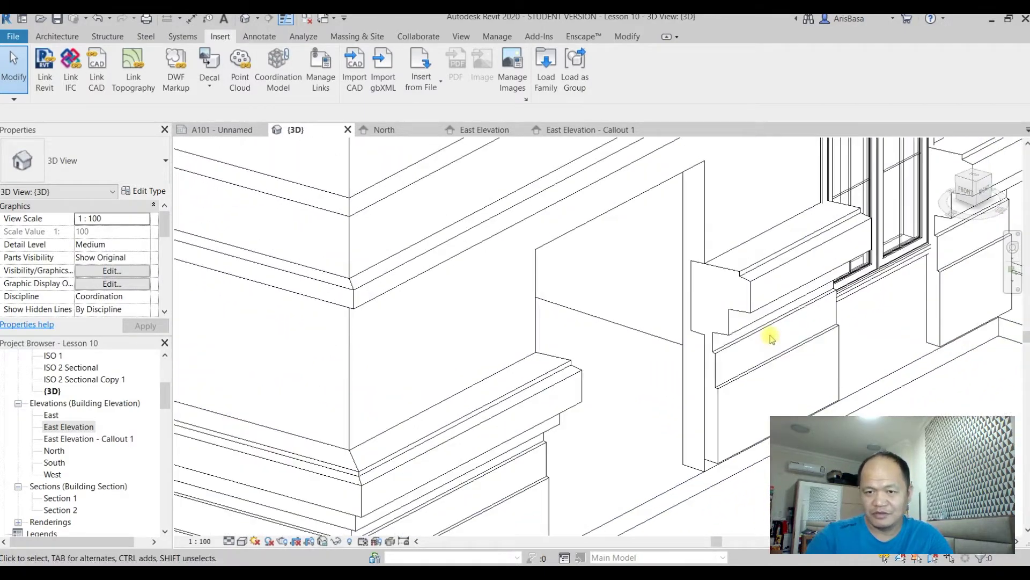
scroll(764, 338, "down", 2)
left_click(765, 335)
scroll(719, 408, "down", 2)
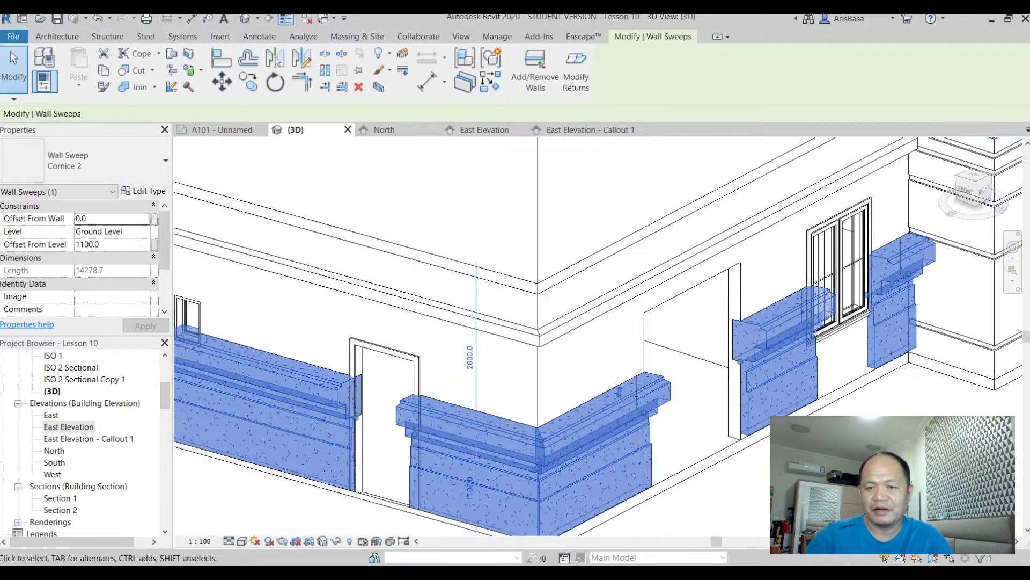
scroll(689, 480, "up", 2)
scroll(689, 475, "down", 2)
scroll(719, 451, "up", 2)
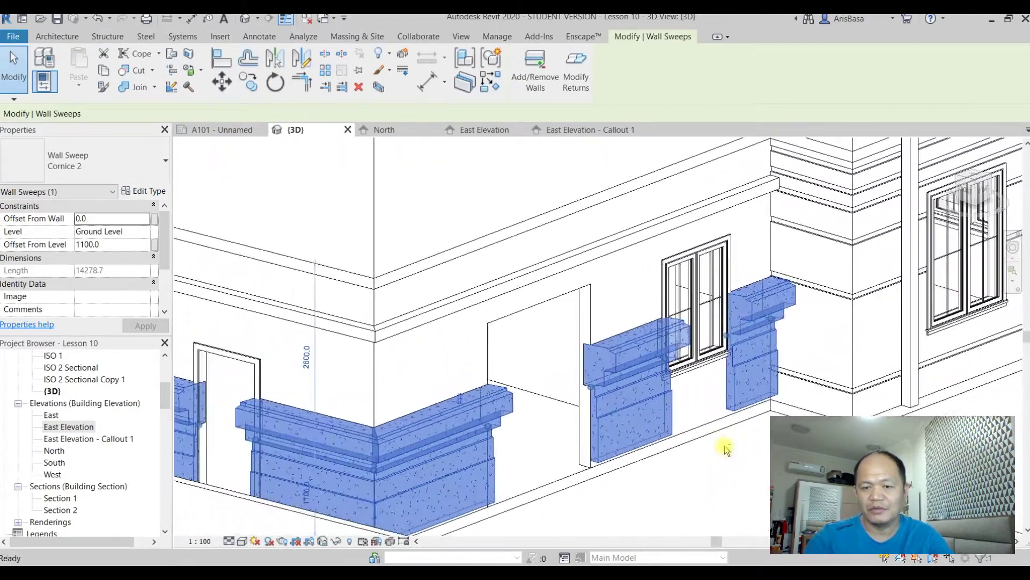
left_click(722, 464)
scroll(743, 417, "down", 3)
middle_click_drag(743, 417, 770, 473, "shift")
scroll(728, 445, "down", 1)
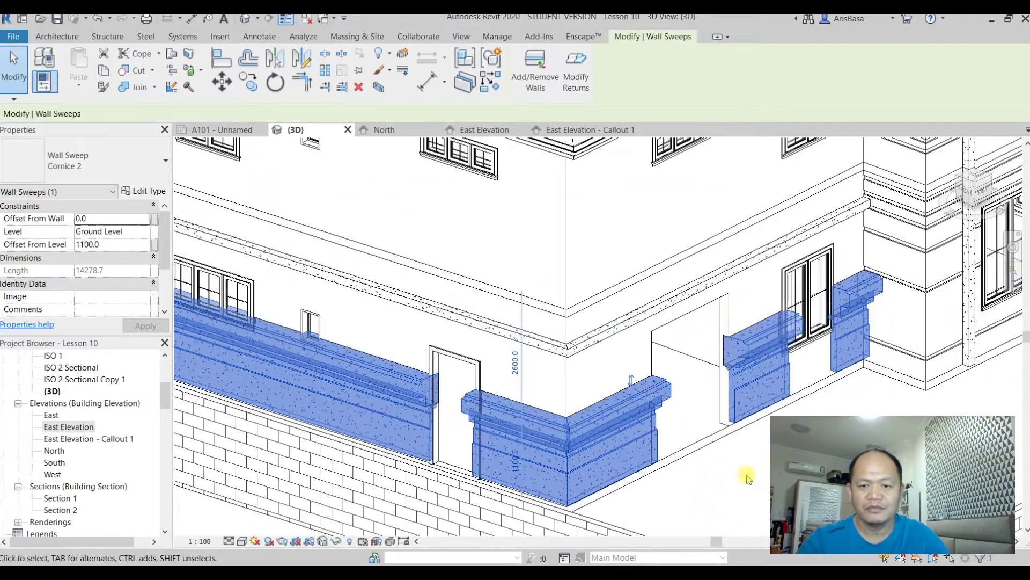
left_click(745, 476)
Step: Change the type of the upper cornice sweep at offset 2900 to Cornice 2
left_click(624, 319)
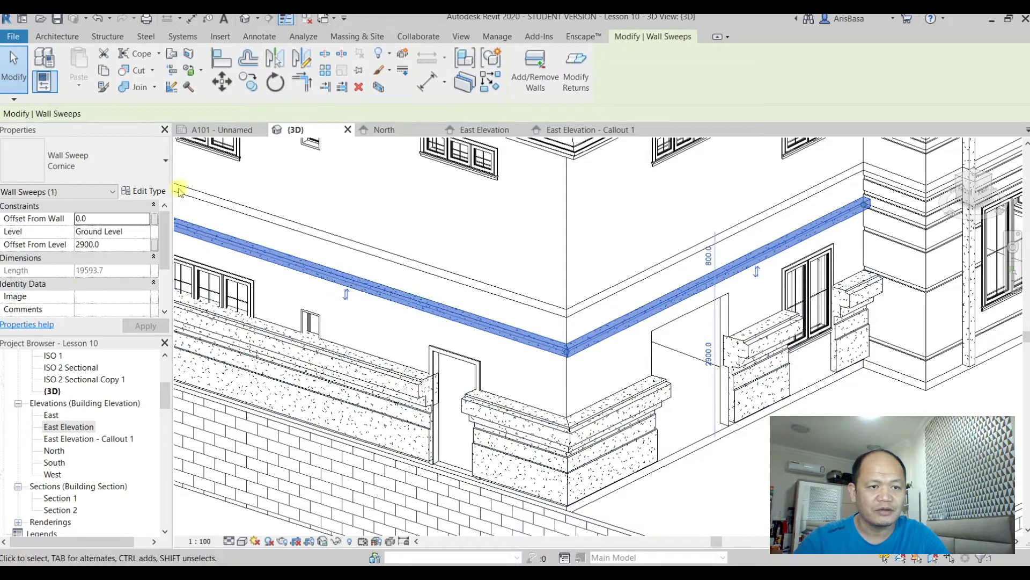
left_click(139, 163)
left_click(70, 247)
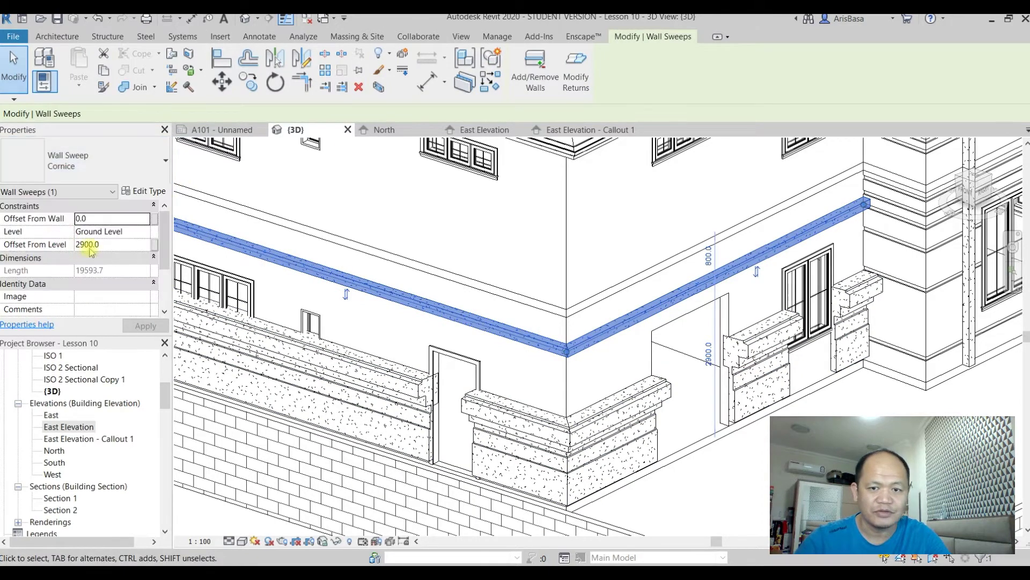
left_click(776, 464)
Step: Raise the upper Cornice 2 sweep to an offset of 3700 mm from Ground Level
middle_click_drag(776, 464, 775, 528)
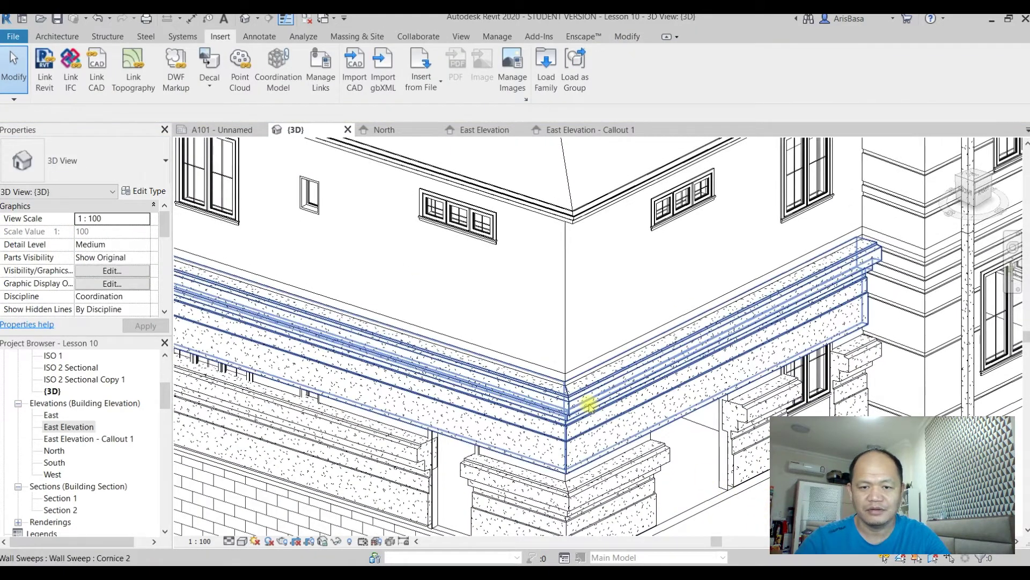
left_click(590, 369)
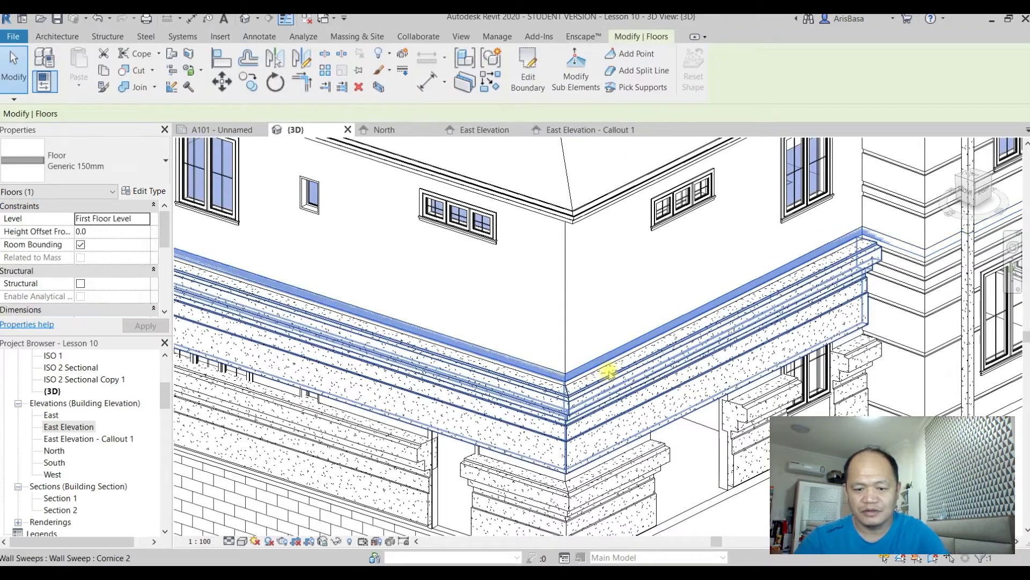
key("Escape")
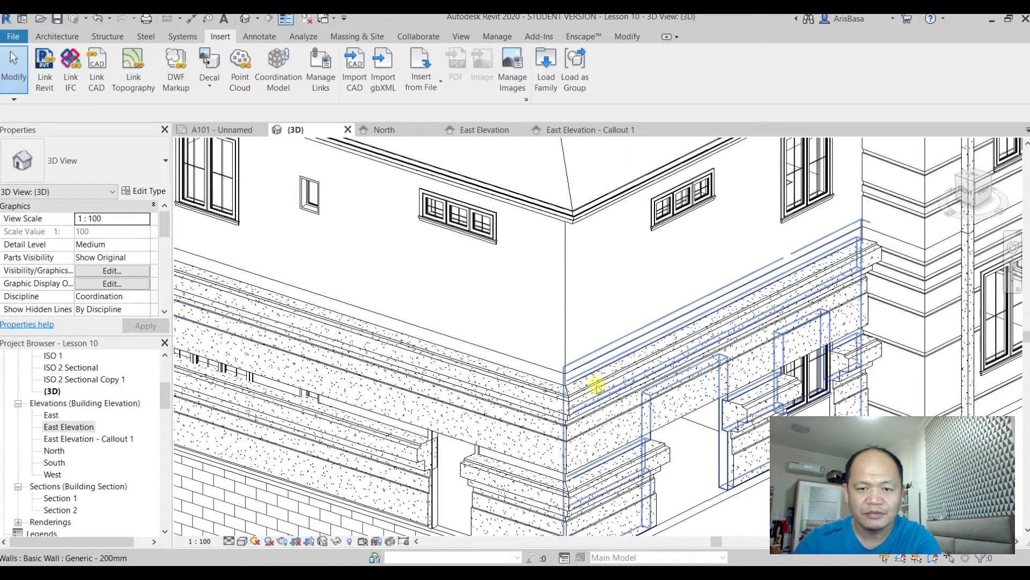
left_click(596, 370)
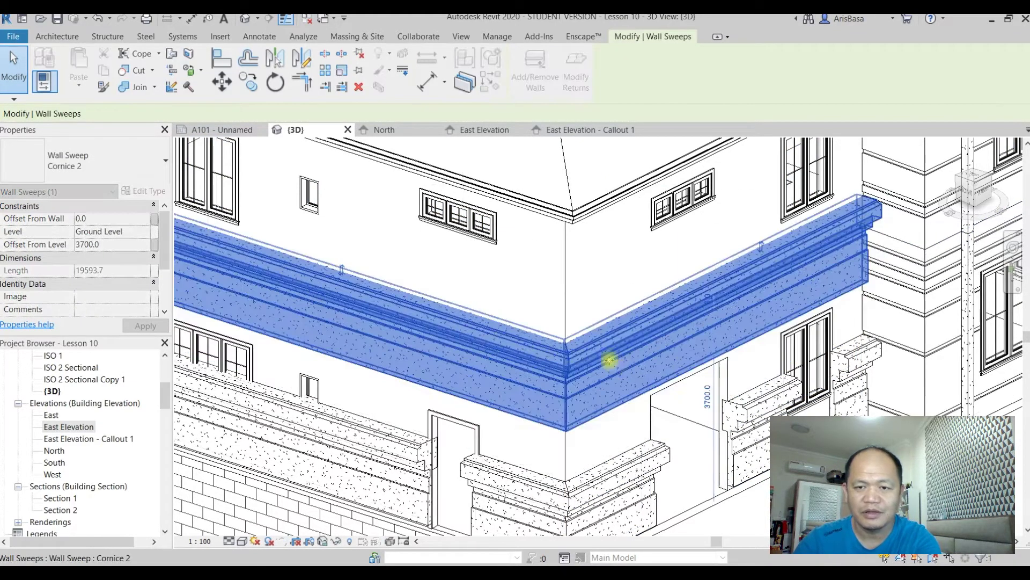
key("Escape")
Step: Delete the lower Cornice 2 sweep running along the ground-floor walls
scroll(805, 408, "down", 3)
middle_click_drag(719, 408, 700, 437, "shift")
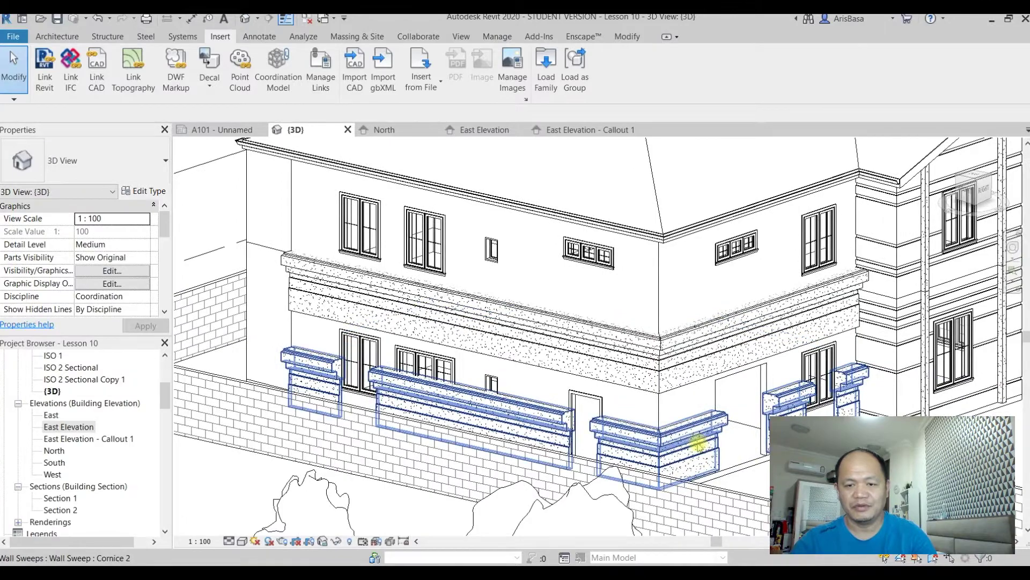
left_click(698, 443)
key("Escape")
Step: Delete the two vertical cornice sweeps on the front of the gable bay
scroll(730, 429, "down", 4)
middle_click_drag(750, 416, 814, 401, "shift")
middle_click_drag(814, 401, 736, 440)
scroll(742, 252, "up", 1)
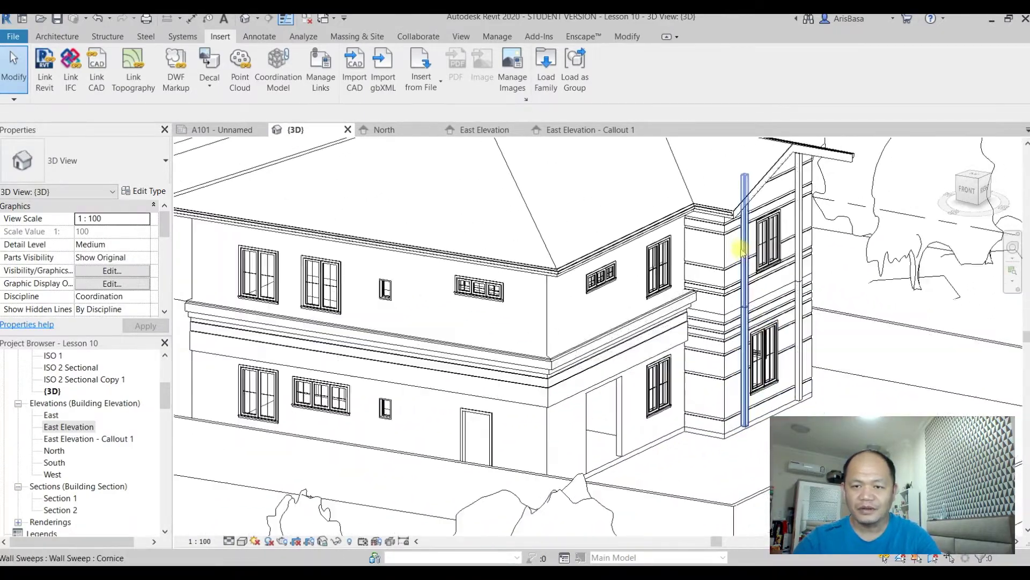
scroll(739, 248, "up", 2)
left_click(750, 262)
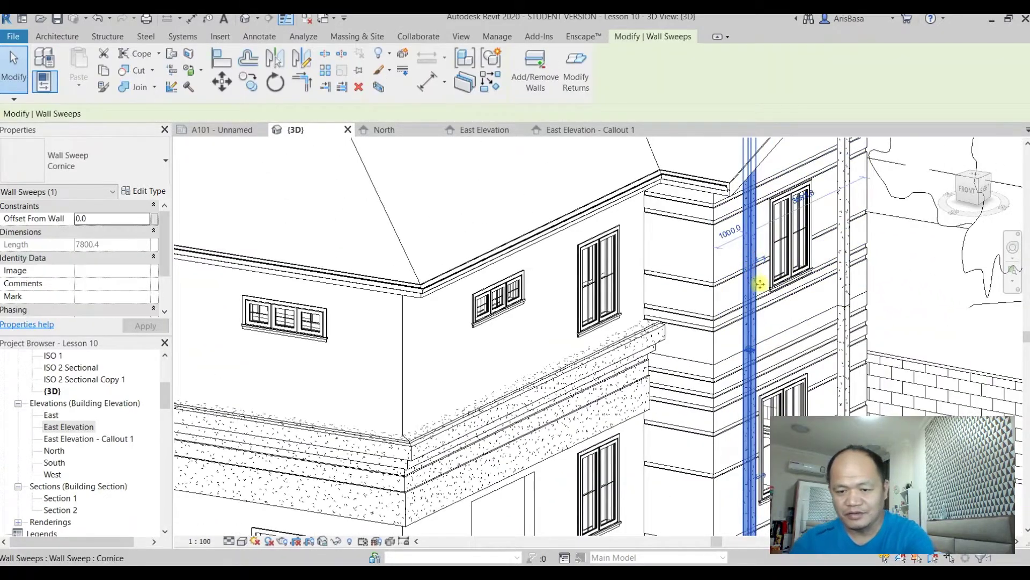
key("Delete")
left_click(844, 272)
key("Delete")
Step: Delete the closely spaced extra reveals on the gable bay just above and below the first-floor line
scroll(836, 371, "down", 2)
middle_click_drag(841, 382, 720, 369, "shift")
scroll(646, 374, "up", 2)
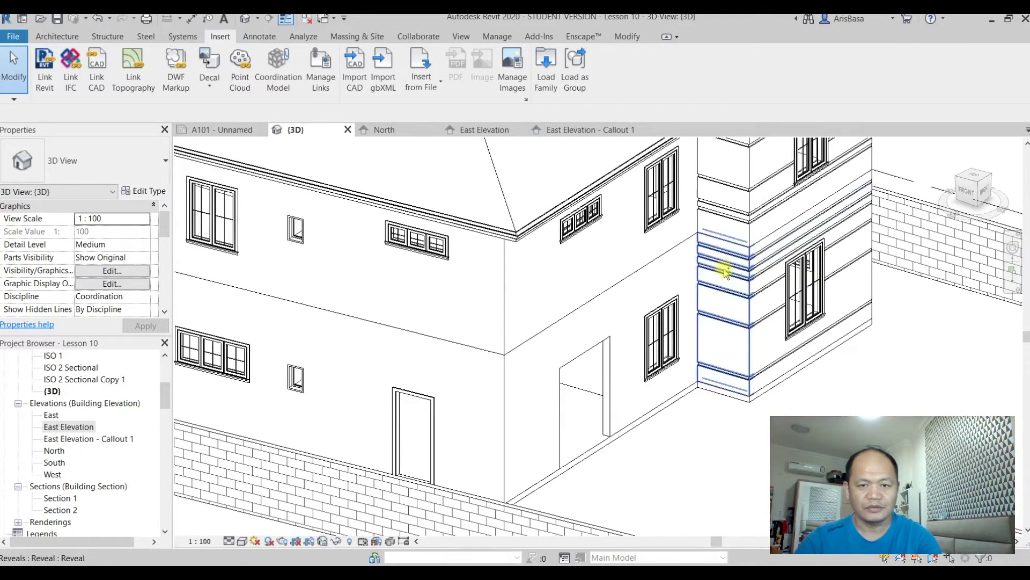
scroll(723, 268, "up", 4)
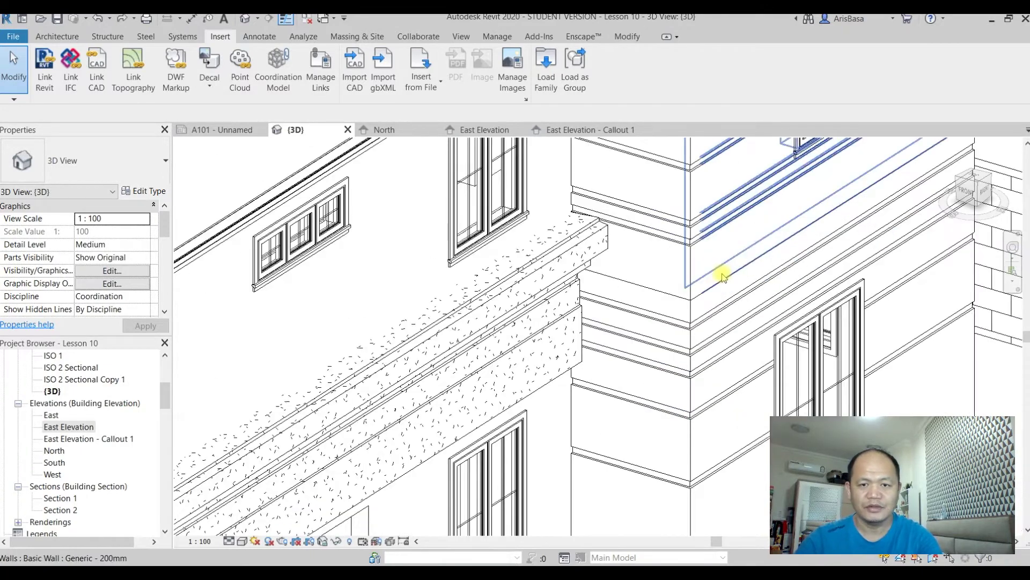
left_click(666, 322)
key("Delete")
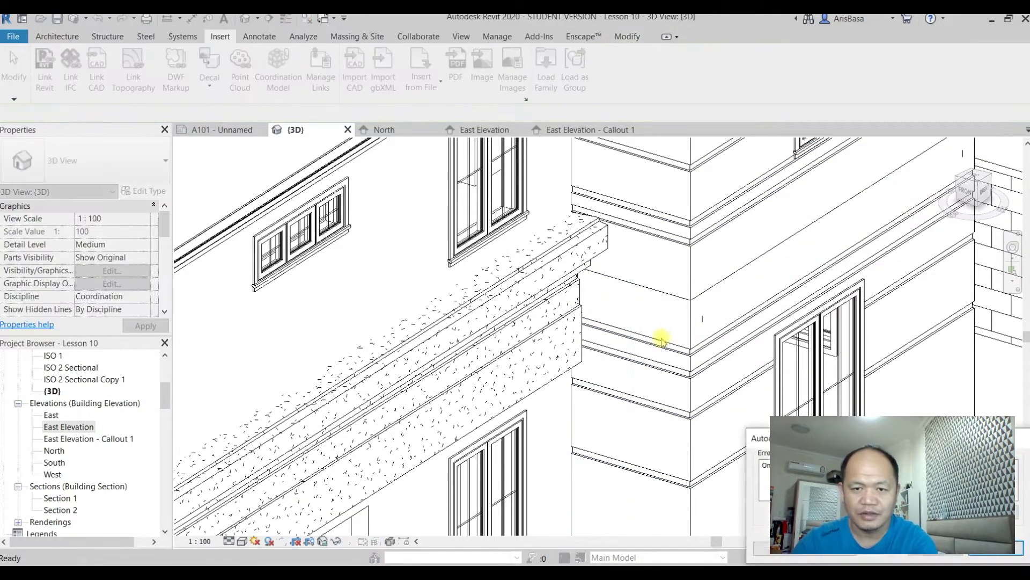
left_click(820, 553)
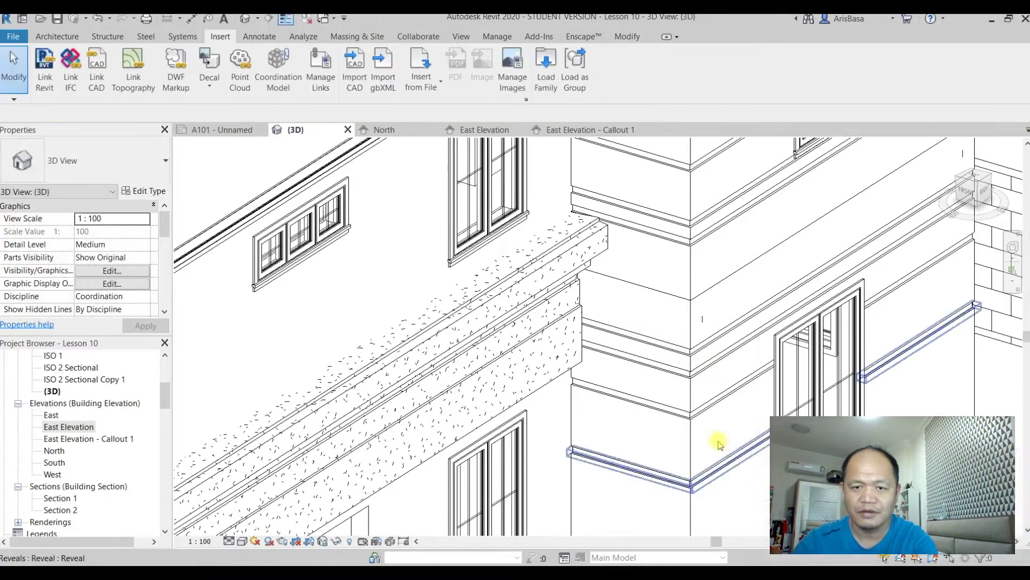
left_click(684, 377)
key("Delete")
left_click(655, 236)
key("Delete")
middle_click_drag(655, 236, 680, 322)
scroll(676, 343, "down", 1)
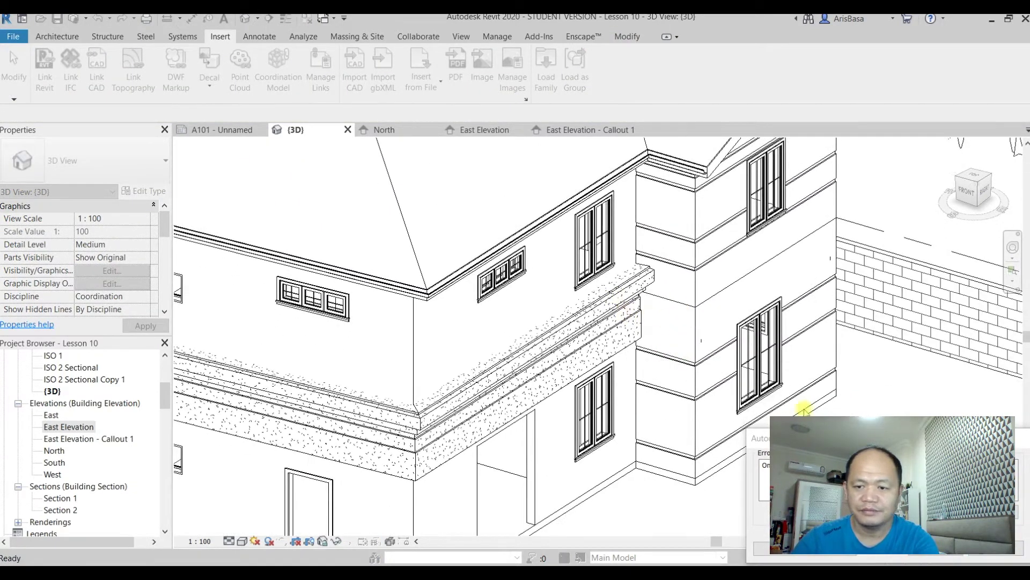
left_click(828, 556)
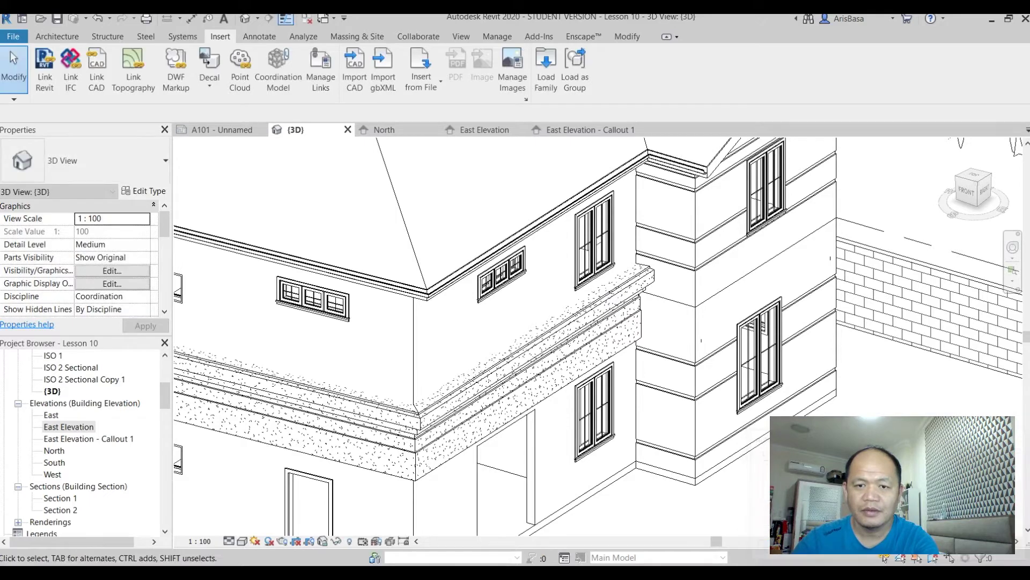
Step: Extend the Cornice 2 wall sweep onto the side and front walls of the gable bay using Add/Remove Walls
left_click(636, 287)
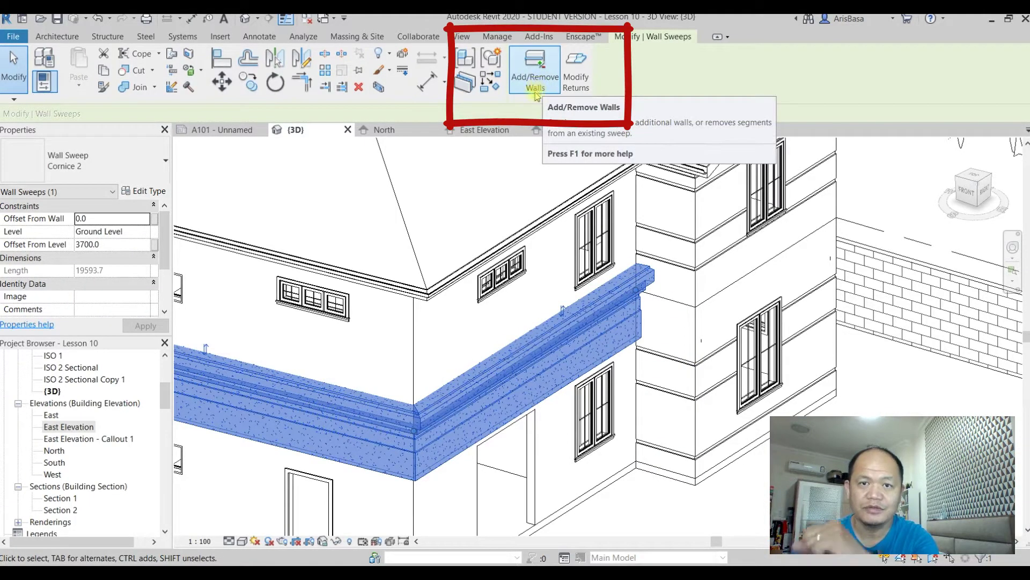
left_click(535, 91)
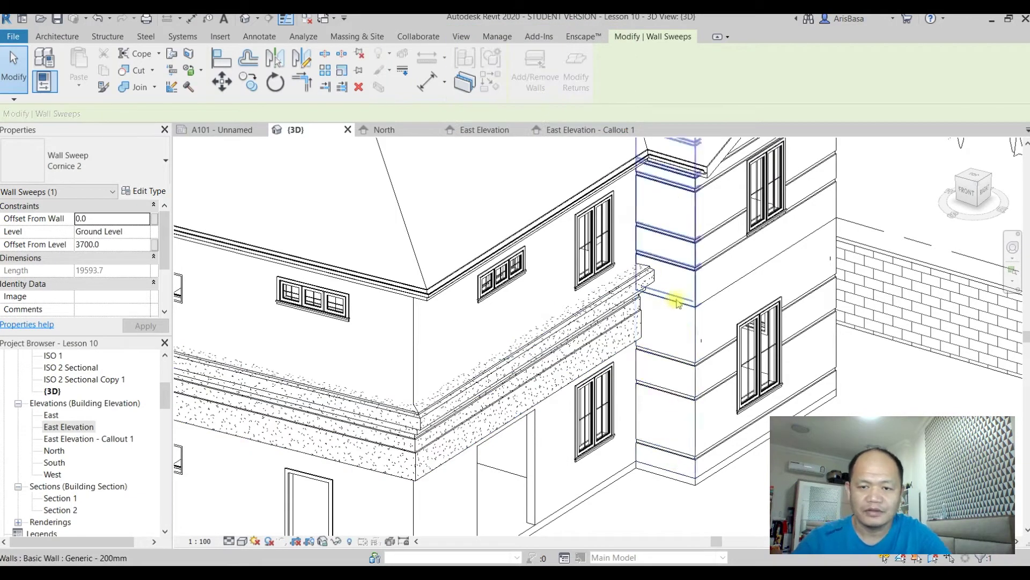
scroll(677, 302, "up", 2)
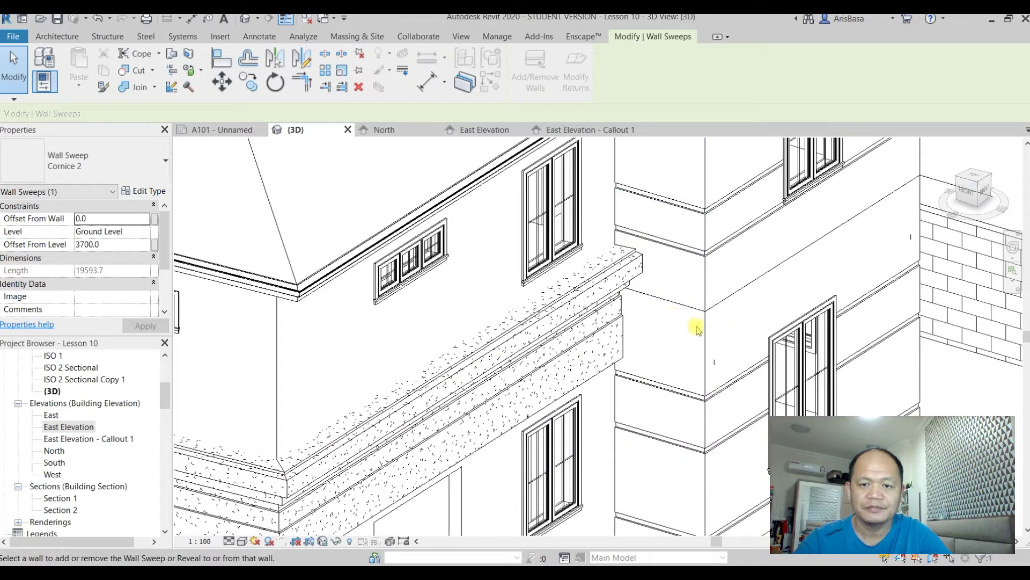
left_click(710, 329)
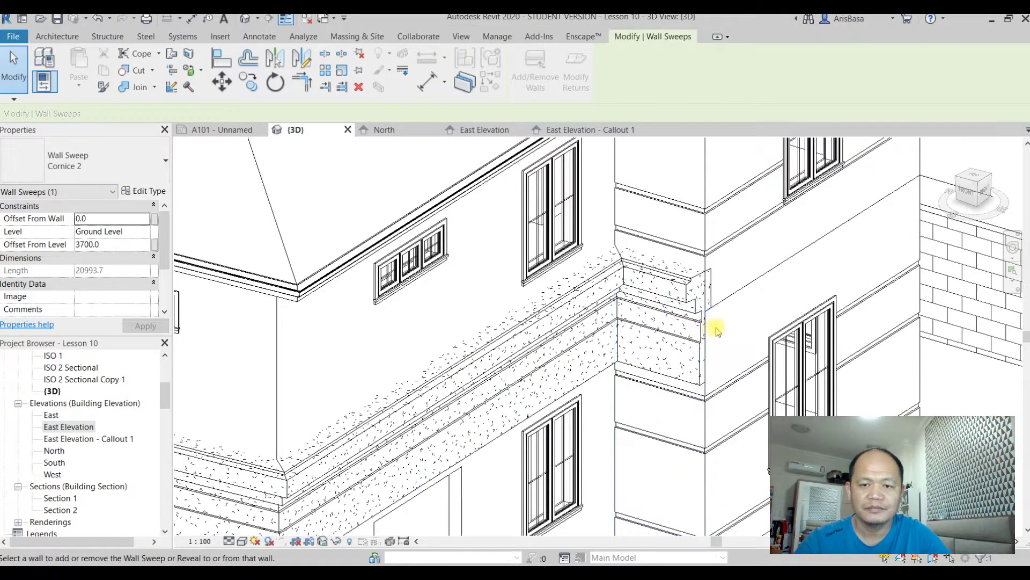
left_click(741, 291)
middle_click_drag(741, 291, 575, 386, "shift")
middle_click_drag(749, 344, 493, 350, "shift")
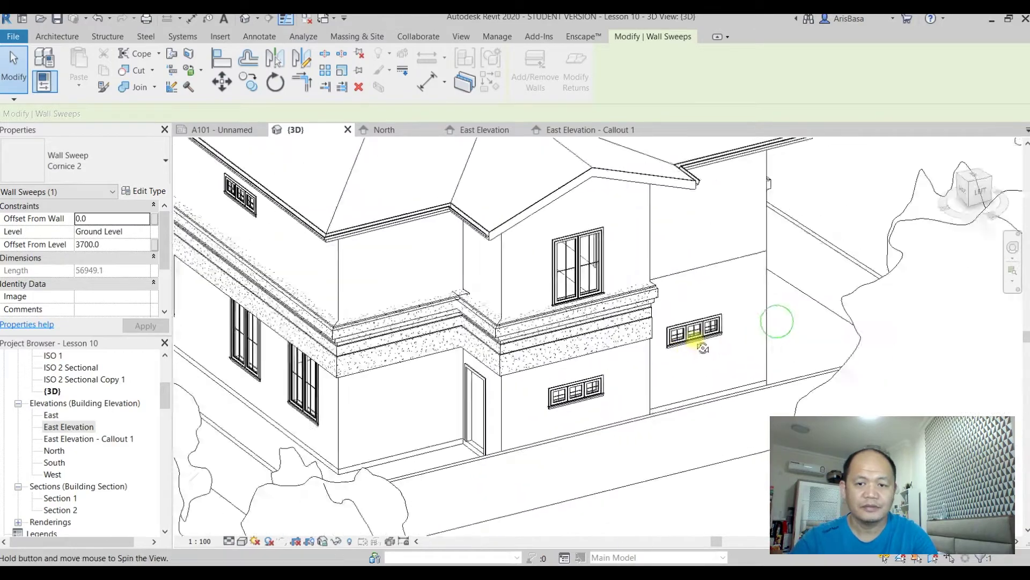
Step: Add the remaining uncovered walls at the stepped corner to the Cornice 2 sweep so it wraps around the house, and finish editing
middle_click_drag(424, 347, 684, 318)
scroll(644, 320, "up", 5)
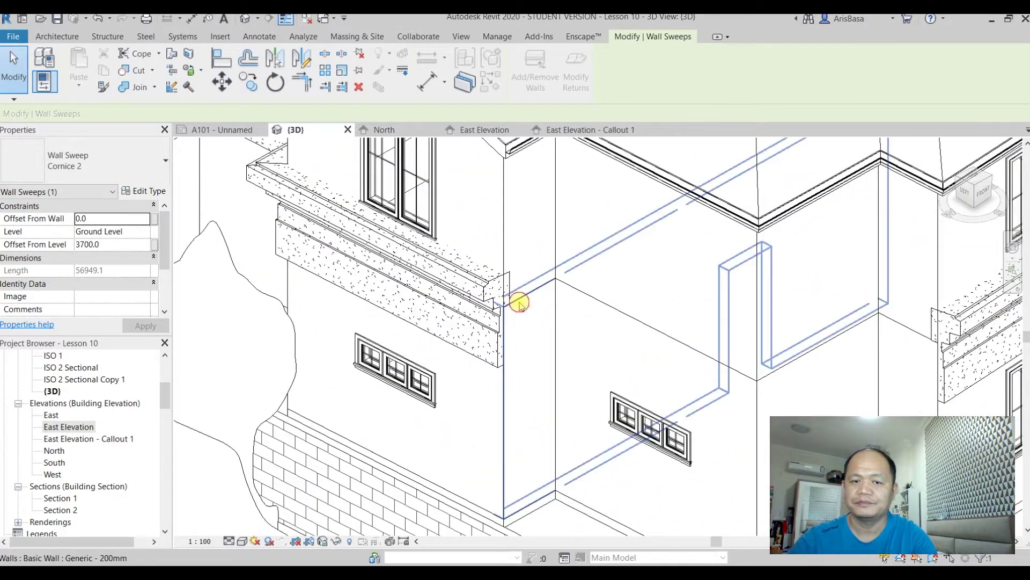
left_click(519, 301)
left_click(601, 304)
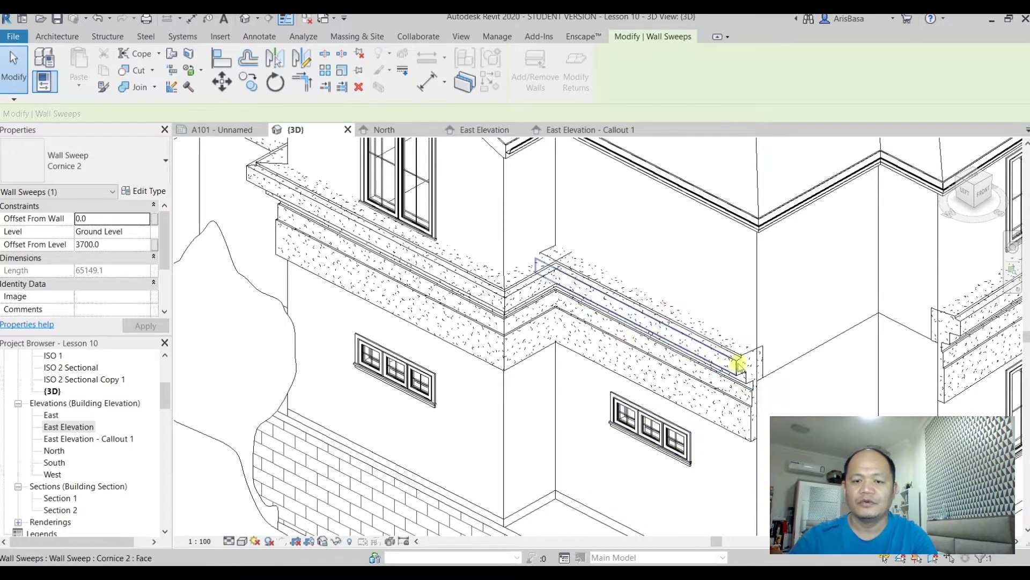
left_click(785, 368)
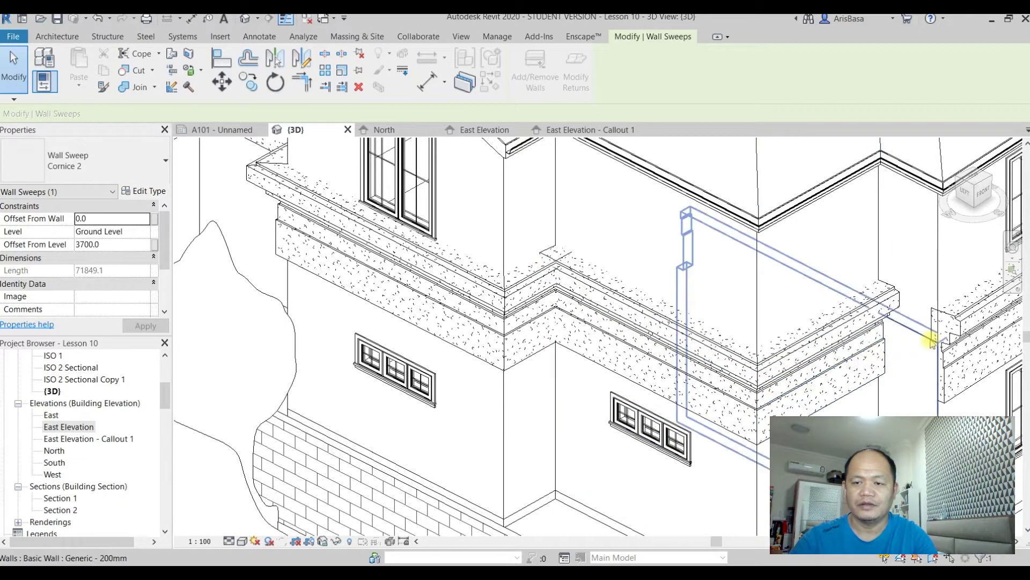
left_click(919, 351)
middle_click_drag(919, 352, 472, 299, "shift")
scroll(696, 326, "down", 2)
middle_click_drag(693, 327, 807, 410)
key("Escape")
key("Escape")
scroll(720, 414, "up", 6)
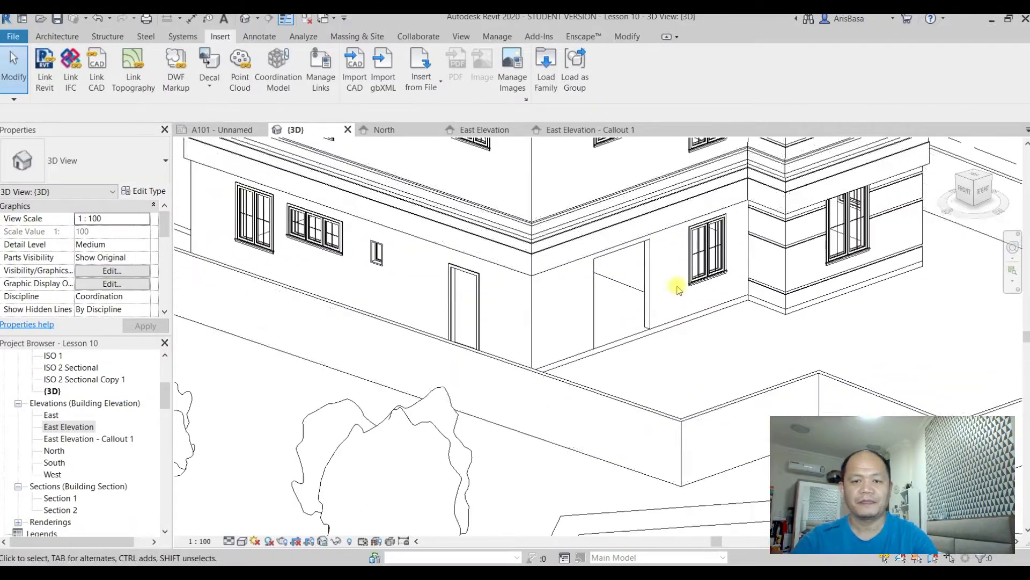
middle_click_drag(677, 318, 685, 356, "shift")
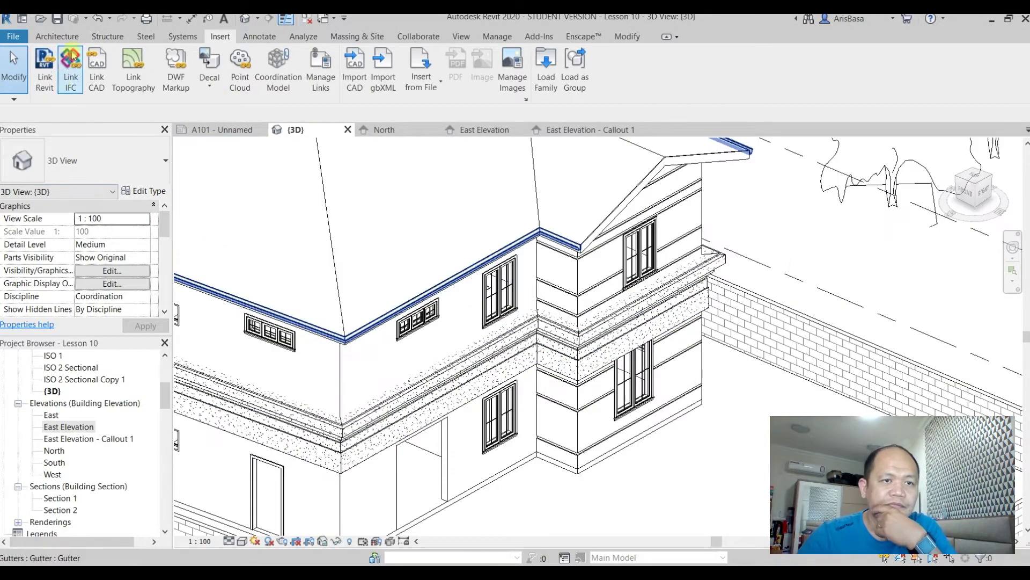
Step: Start a wall reveal and duplicate its type as Reveal 2 with the profile M_Reveal-Brick Course : 3 Bricks
left_click(62, 36)
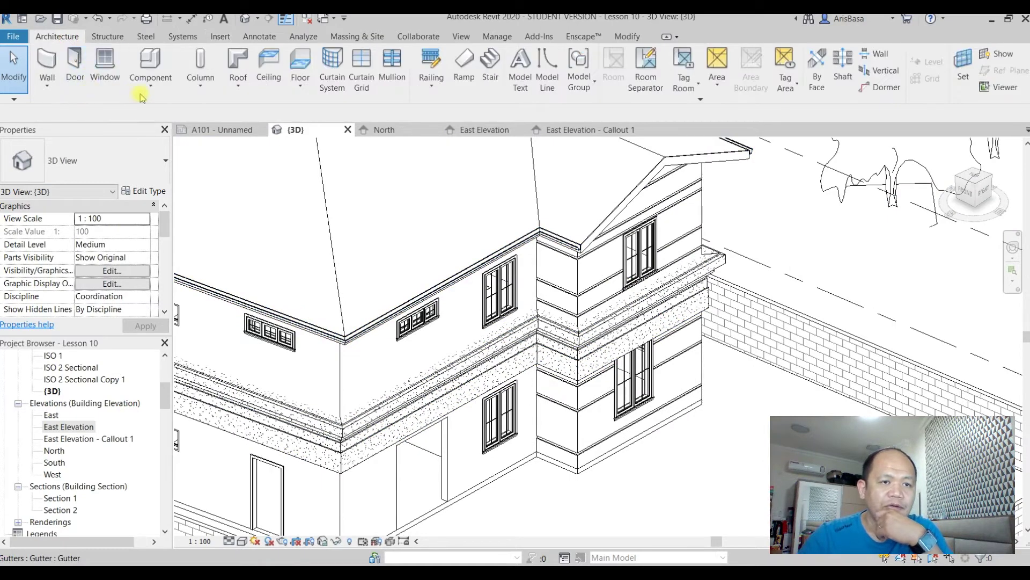
left_click(48, 84)
left_click(84, 219)
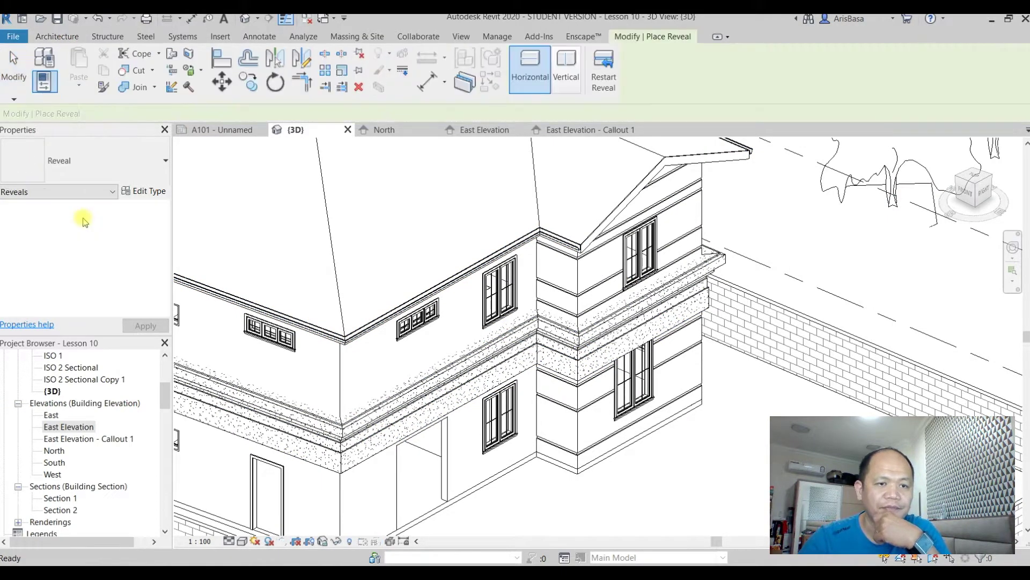
left_click(148, 192)
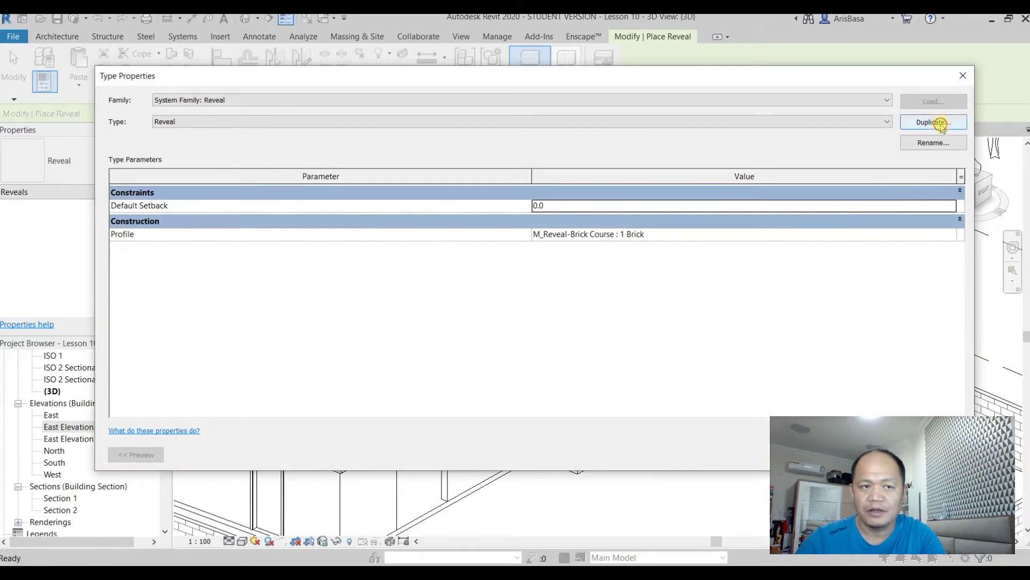
left_click(941, 125)
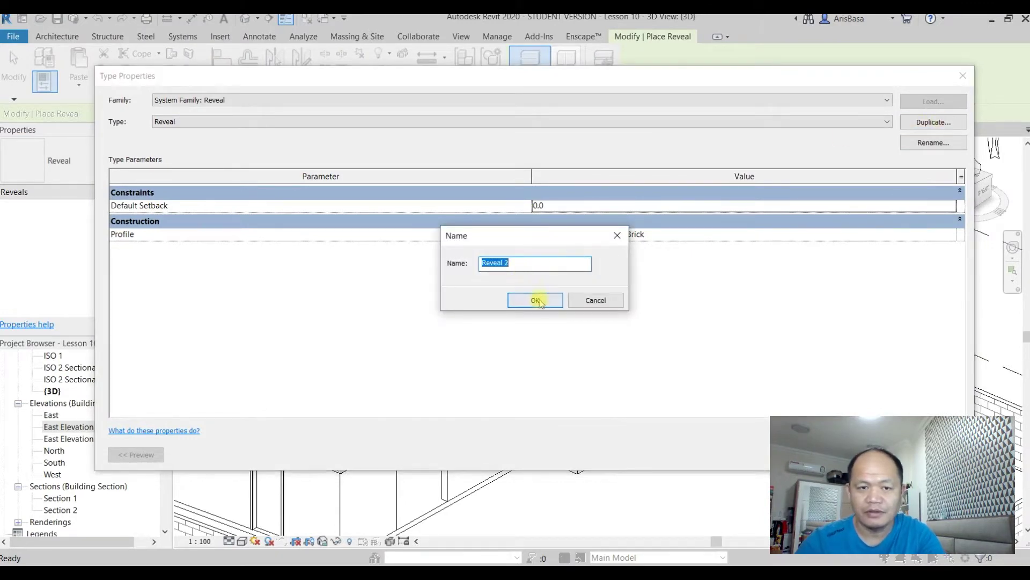
left_click(536, 301)
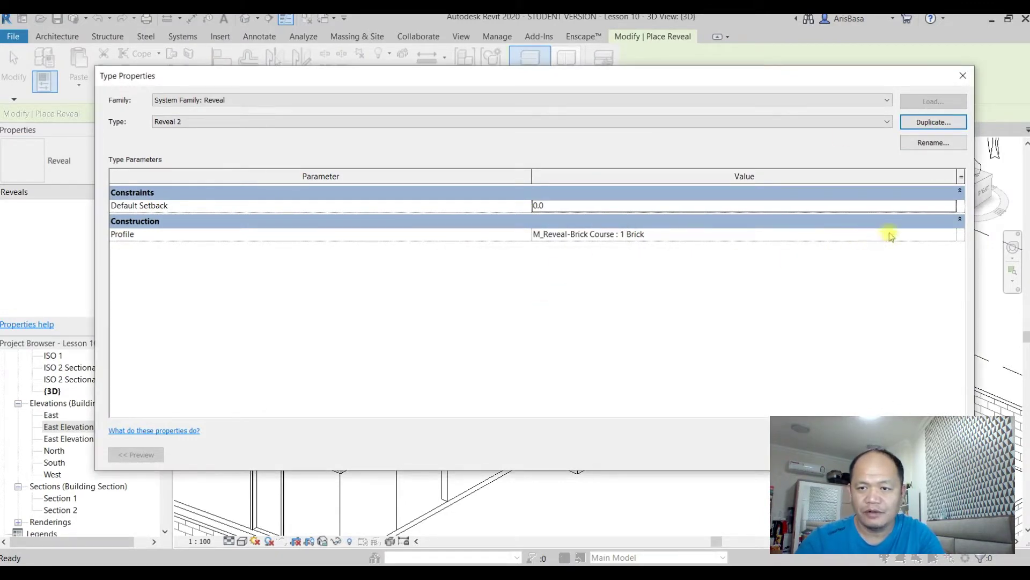
left_click(952, 235)
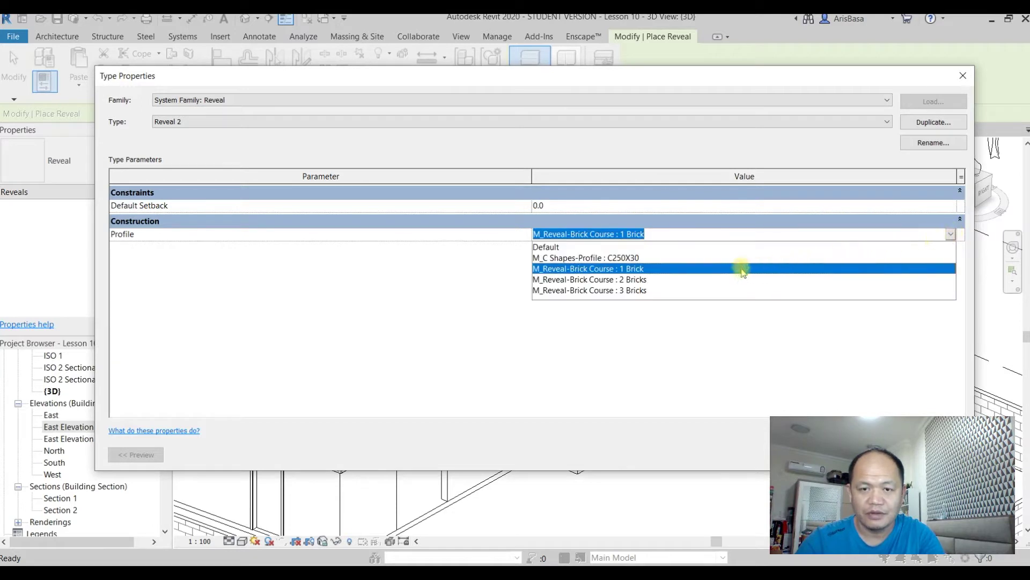
left_click(633, 291)
key("Return")
Step: Place horizontal Reveal 2 reveals along the lower part of the ground-floor walls, including the gable bay
scroll(678, 380, "up", 3)
scroll(581, 444, "up", 4)
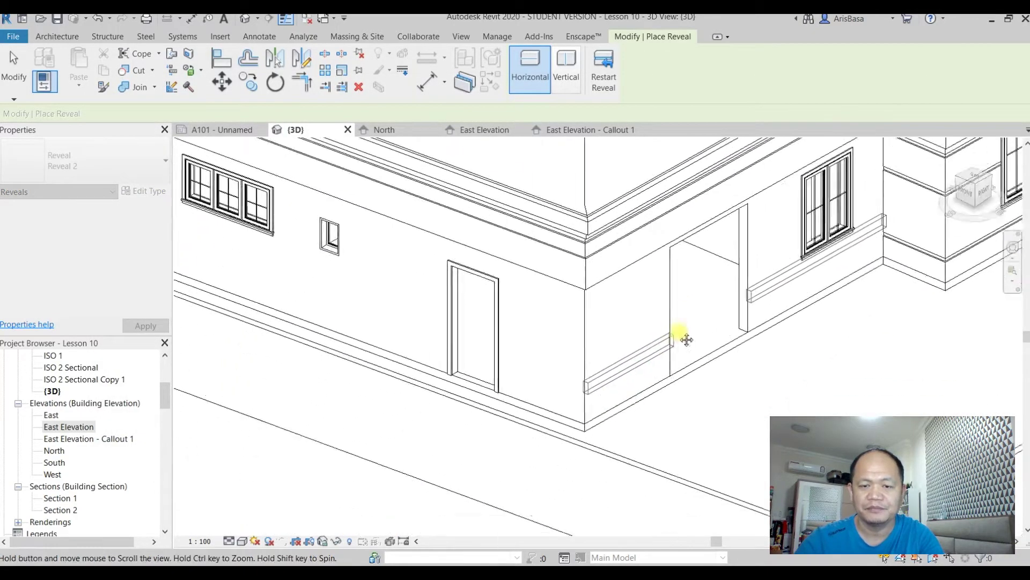
left_click(658, 342)
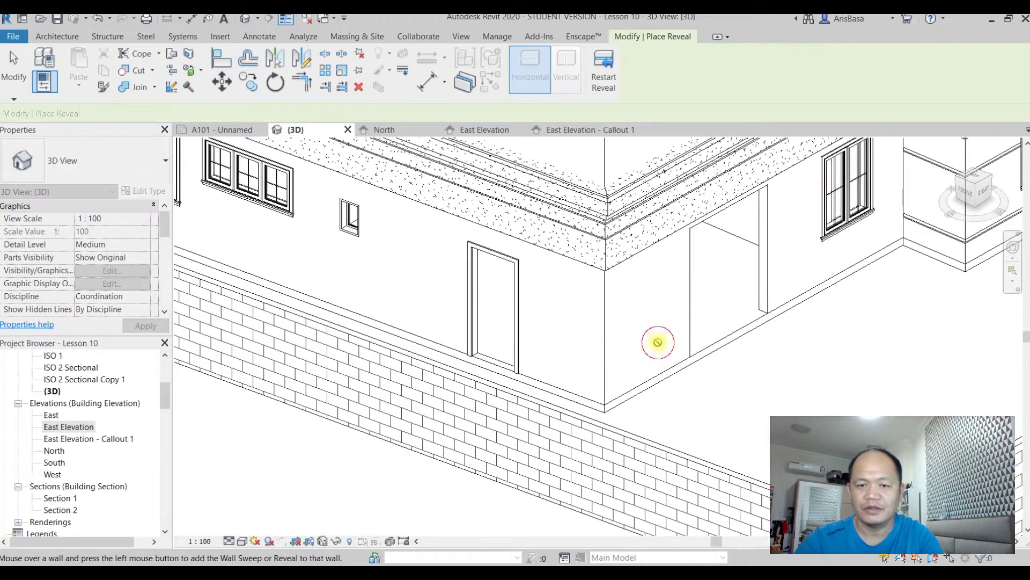
key("Escape")
key("Escape")
middle_click_drag(542, 301, 515, 393)
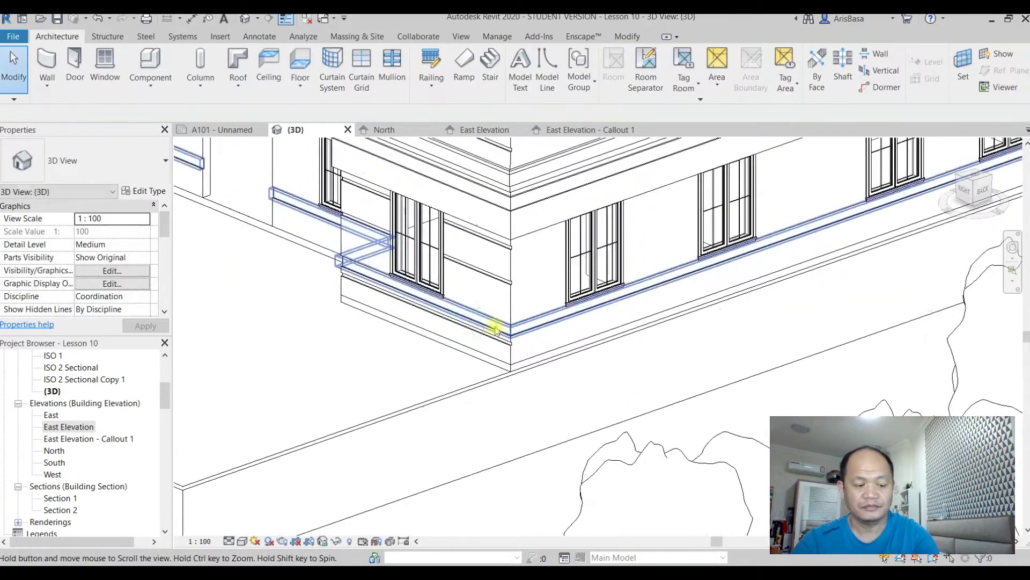
scroll(515, 392, "up", 2)
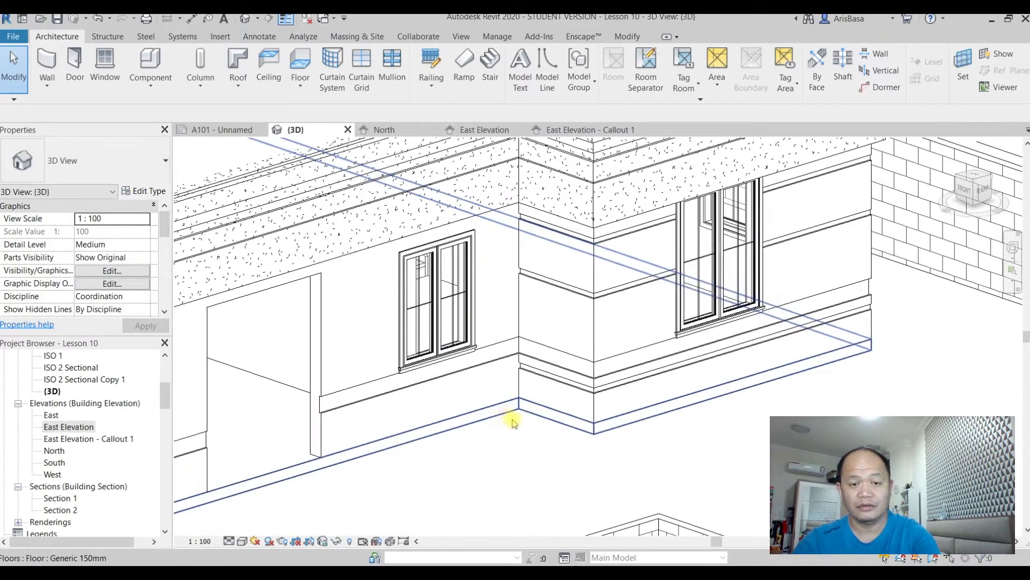
scroll(509, 424, "down", 4)
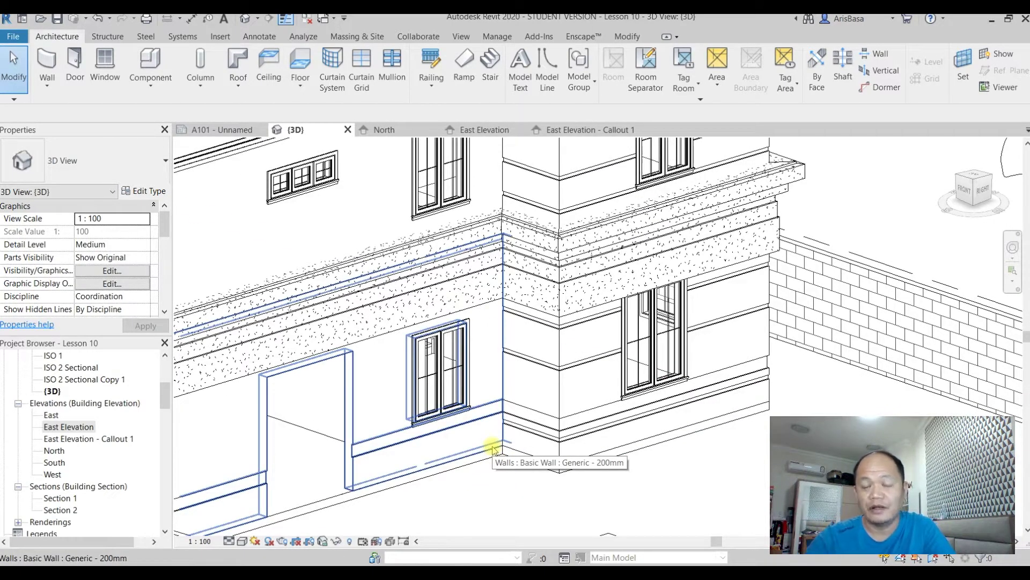
Step: Set the 3D view's visual style to Shaded and its detail level to Fine
scroll(612, 476, "up", 5)
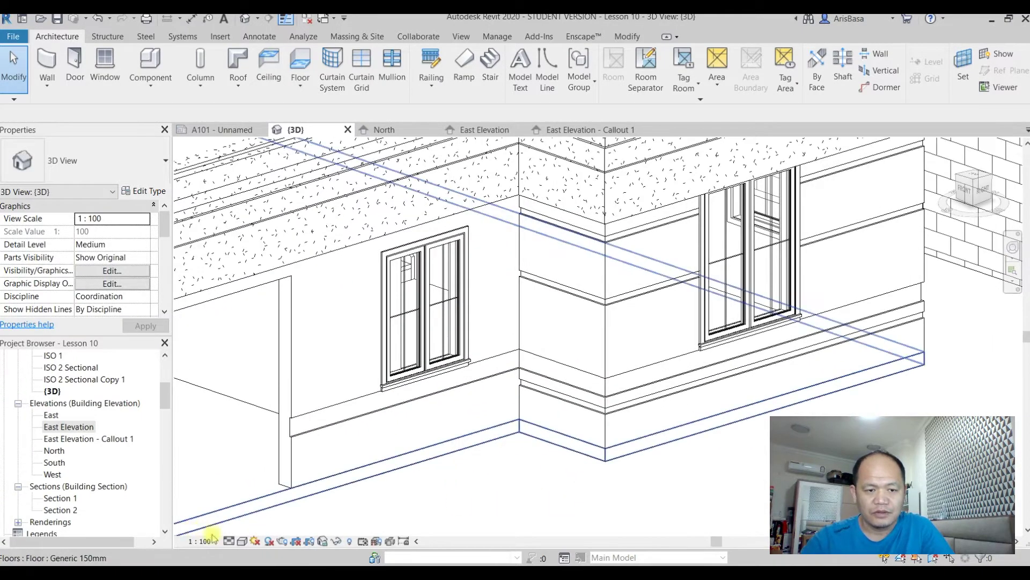
left_click(242, 541)
left_click(272, 486)
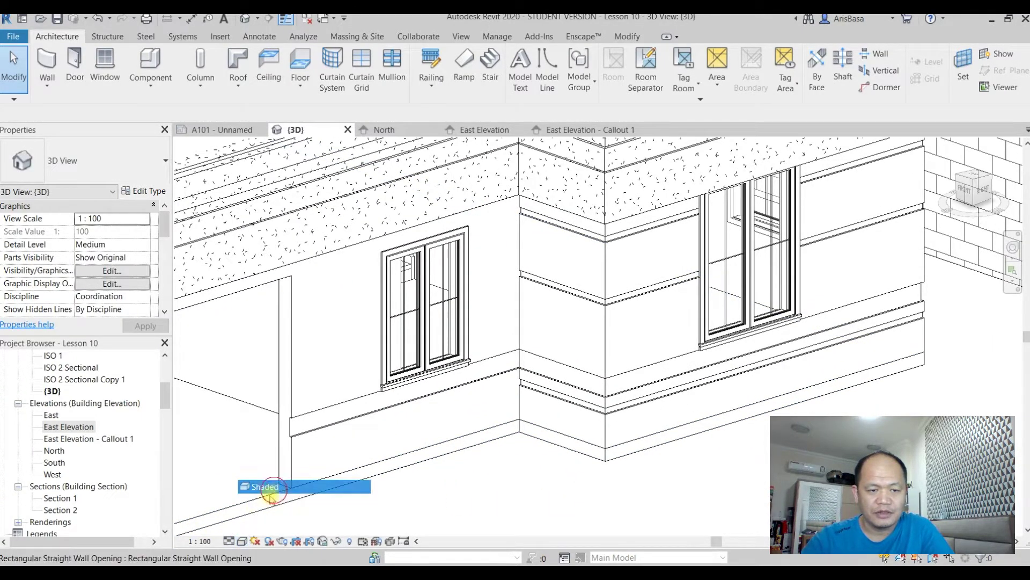
left_click(229, 541)
left_click(243, 526)
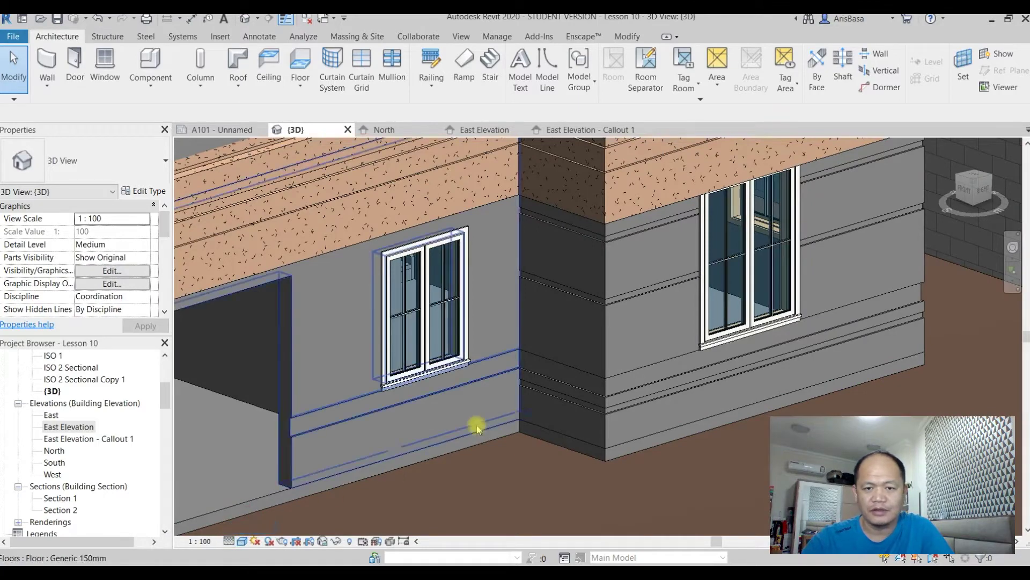
Step: Examine the cornice sweep and the reveals around the house in the 3D view
scroll(582, 416, "up", 4)
middle_click_drag(559, 445, 558, 475, "shift")
scroll(578, 472, "down", 4)
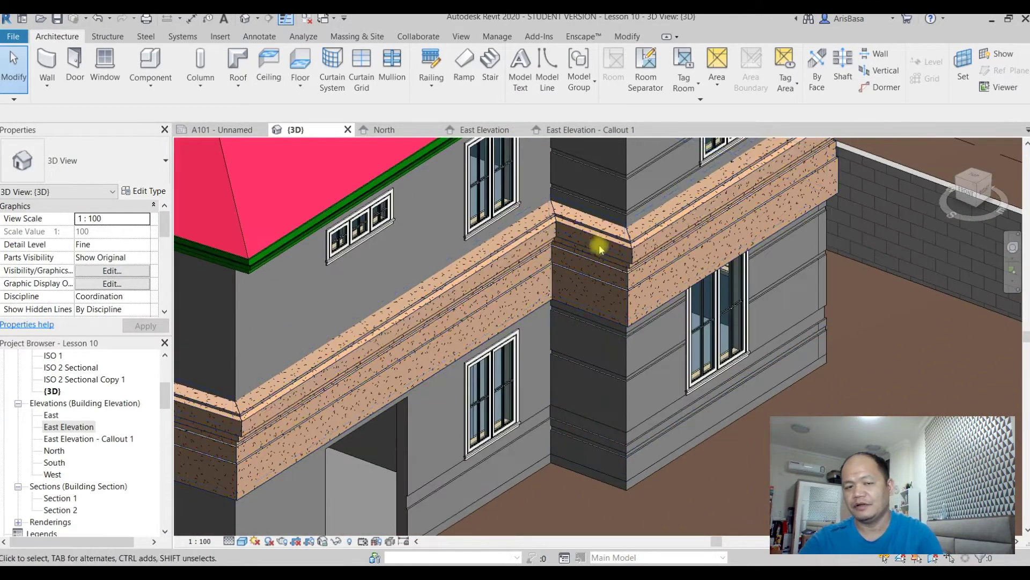
scroll(597, 243, "down", 5)
middle_click_drag(651, 320, 469, 314, "shift")
scroll(461, 308, "down", 4)
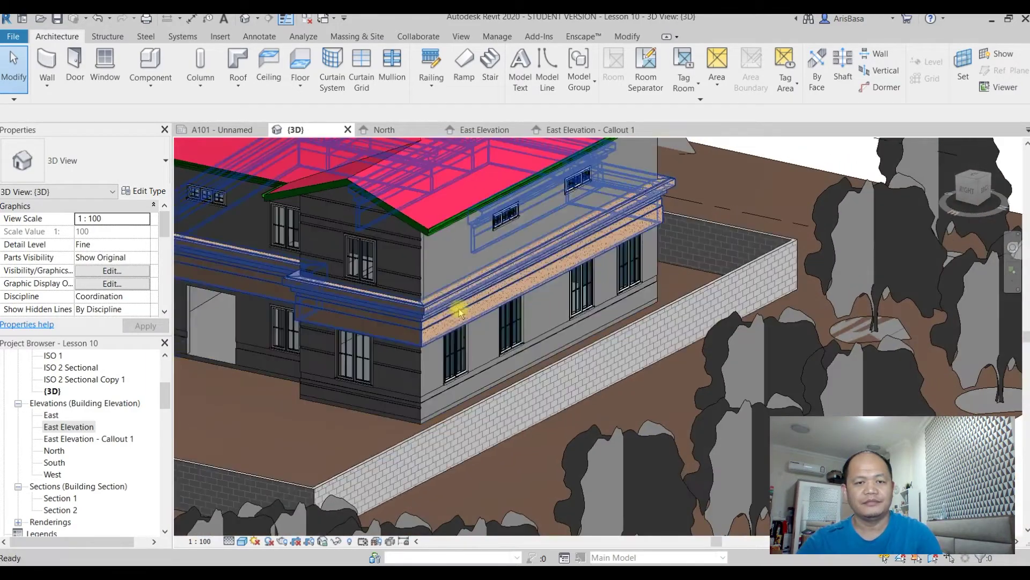
scroll(494, 440, "up", 6)
scroll(503, 460, "down", 3)
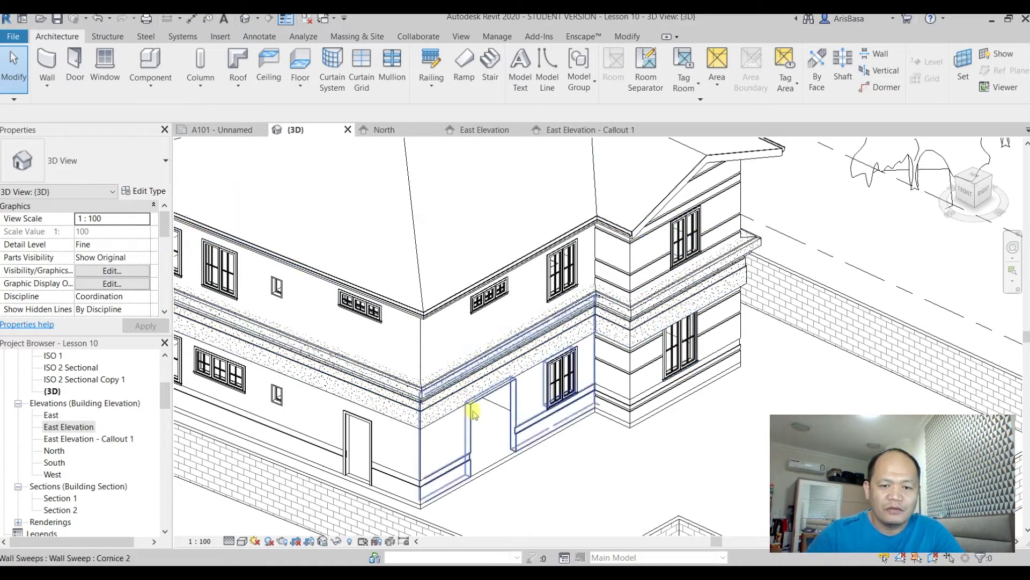
Step: Split the short ground-floor wall at the projecting corner vertically with Split Element, about 1300 mm from the outer corner
scroll(496, 429, "up", 4)
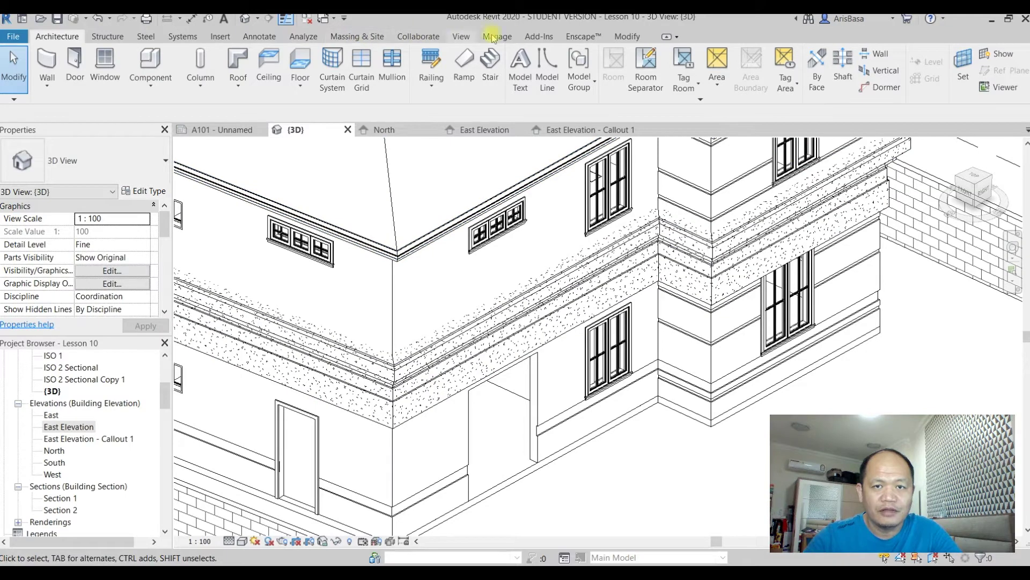
left_click(623, 37)
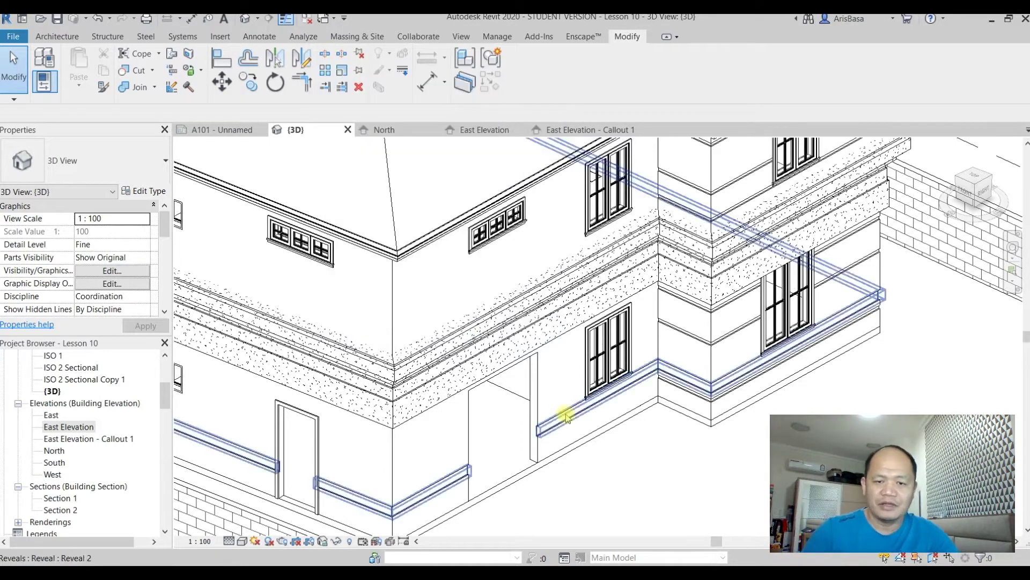
middle_click_drag(639, 480, 697, 407)
scroll(644, 470, "down", 5)
scroll(592, 405, "up", 3)
middle_click_drag(601, 424, 609, 455)
scroll(612, 430, "up", 1)
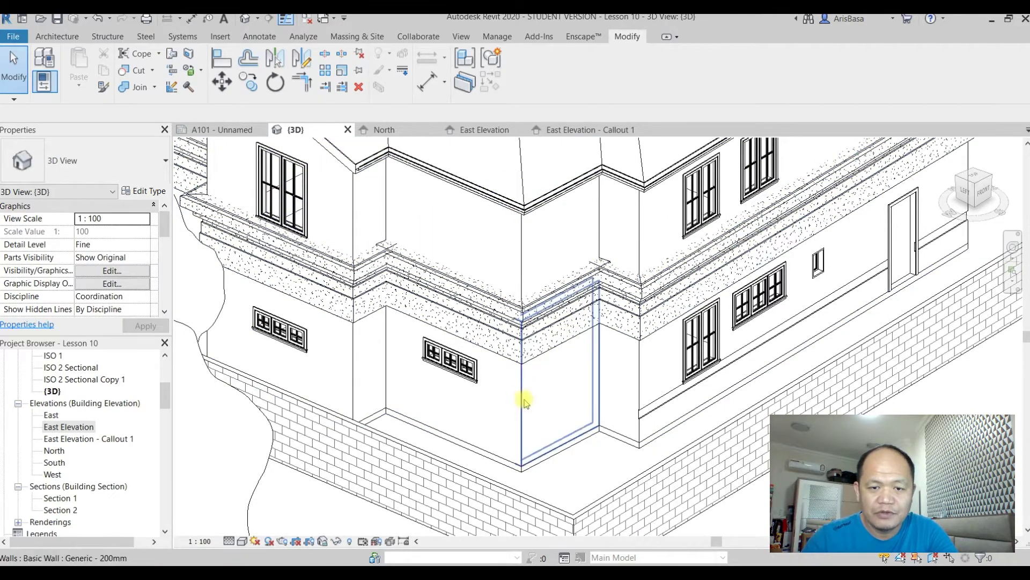
left_click(525, 397)
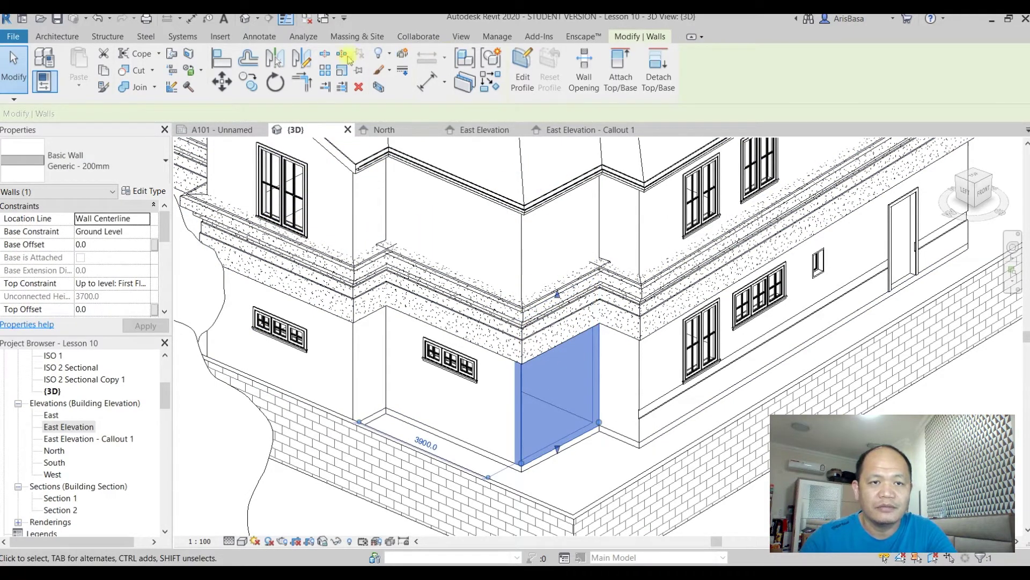
left_click(325, 54)
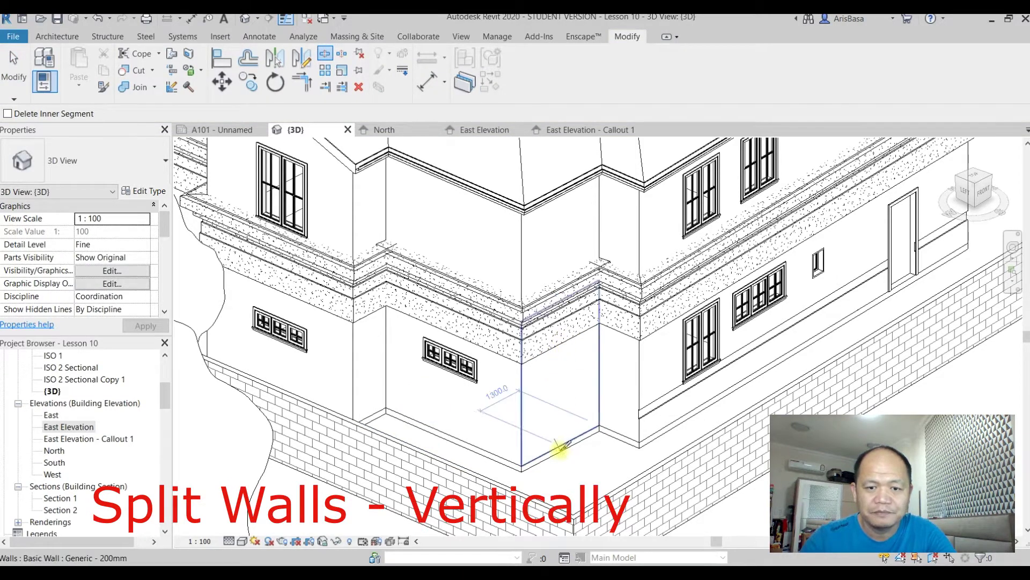
scroll(561, 443, "up", 3)
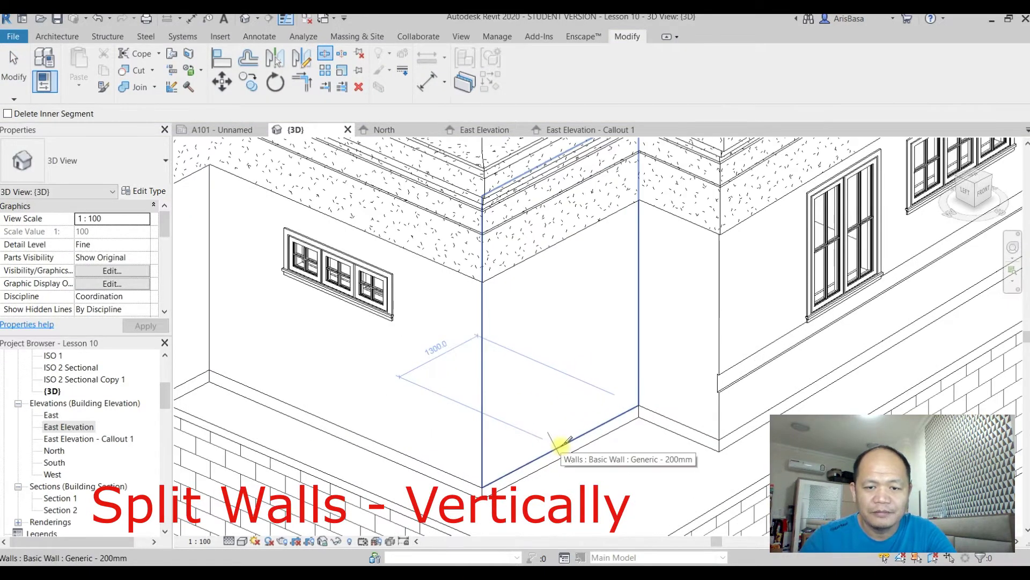
left_click(572, 395)
Step: Select the two segments of the split wall in turn to check that they are separate walls
scroll(578, 320, "down", 2)
middle_click_drag(585, 340, 559, 441)
left_click(359, 392)
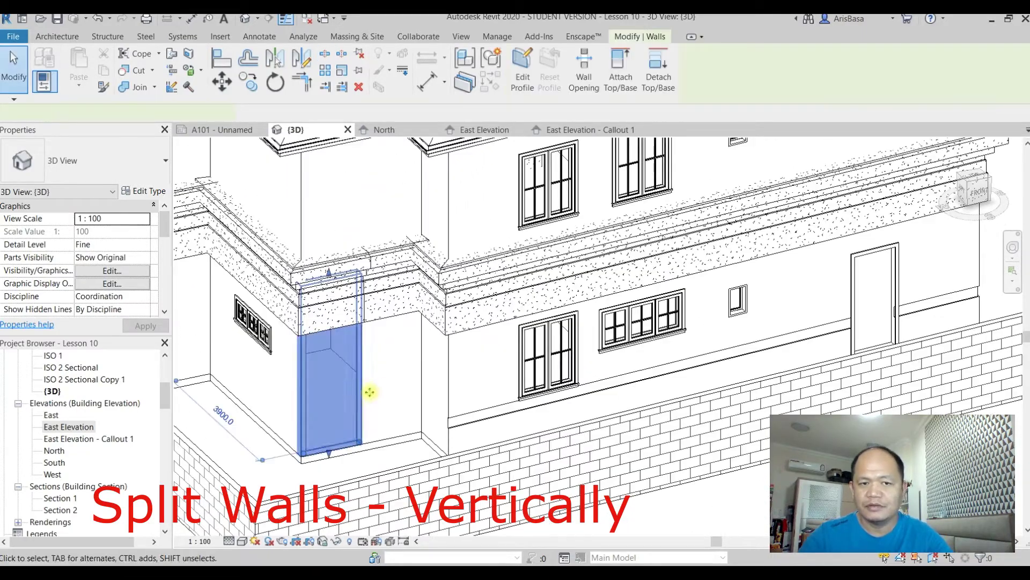
left_click(414, 388)
middle_click_drag(413, 387, 485, 379)
left_click(384, 384)
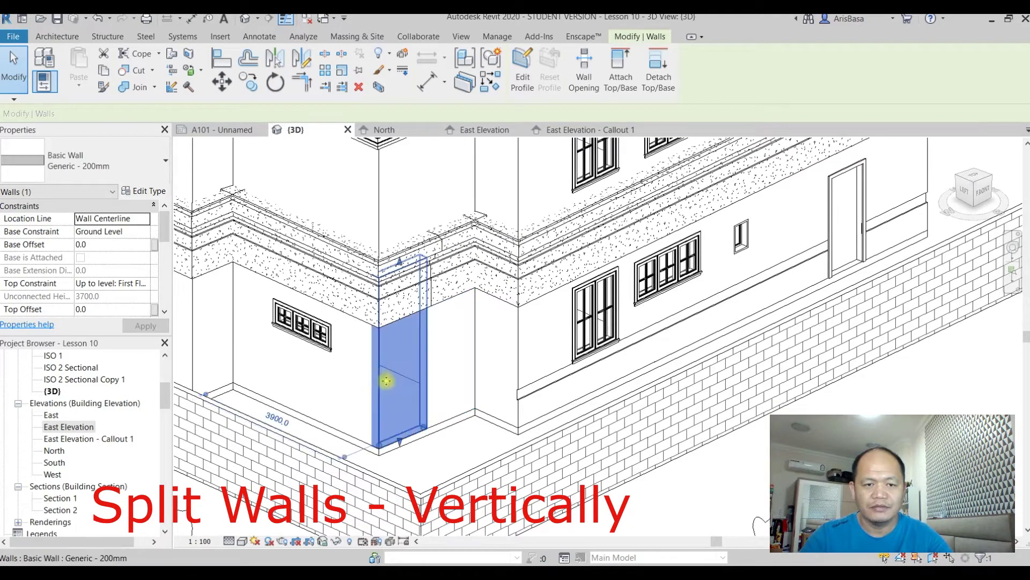
Step: Split the ground-floor wall beside the projecting corner vertically on both sides of its three-pane window with Split Element
mouse_move(384, 384)
middle_mouse_down()
mouse_move(457, 416)
mouse_move(416, 393)
mouse_move(539, 361)
mouse_move(487, 390)
middle_mouse_up()
scroll(488, 389, "up", 5)
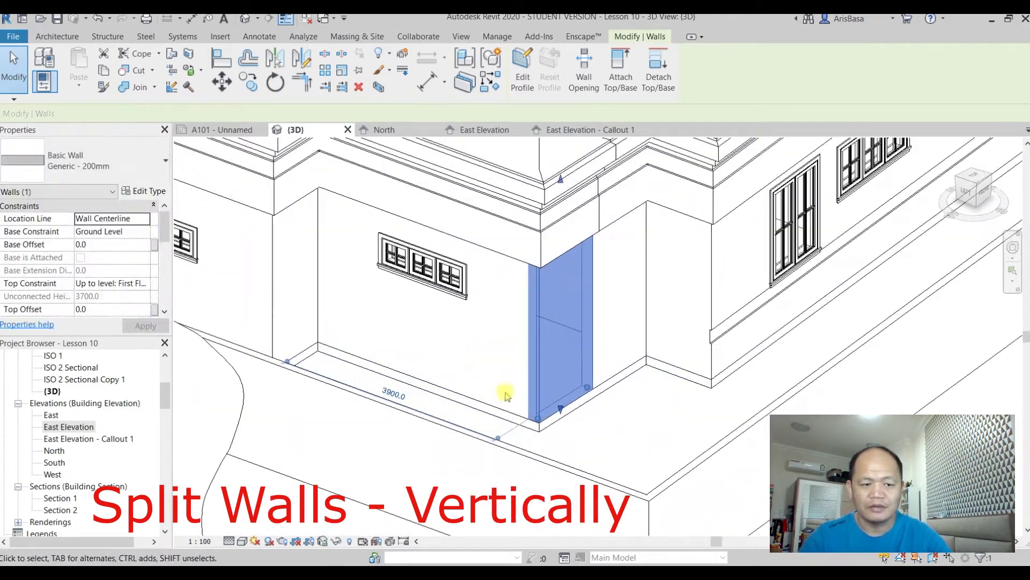
key("Escape")
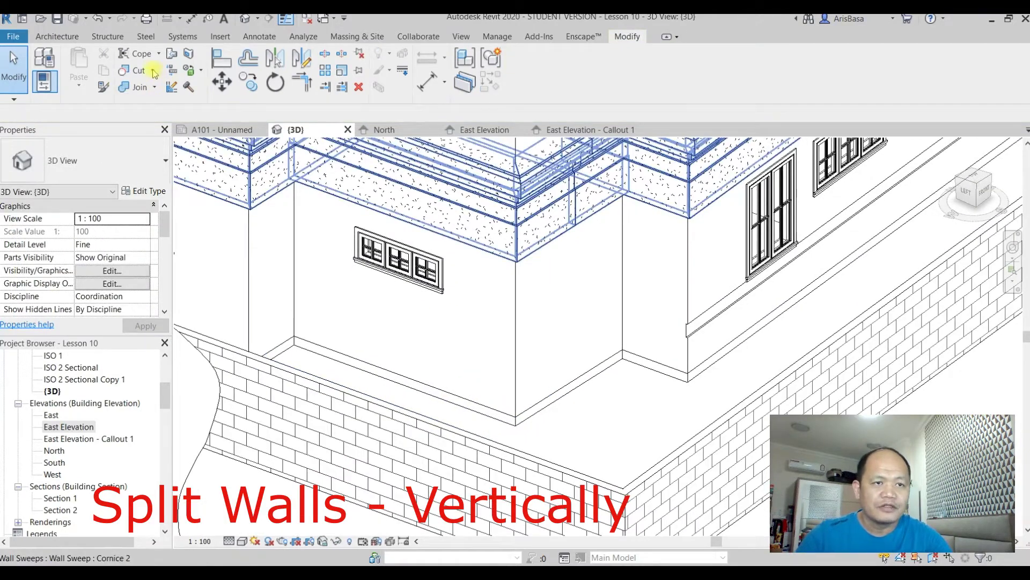
left_click(325, 53)
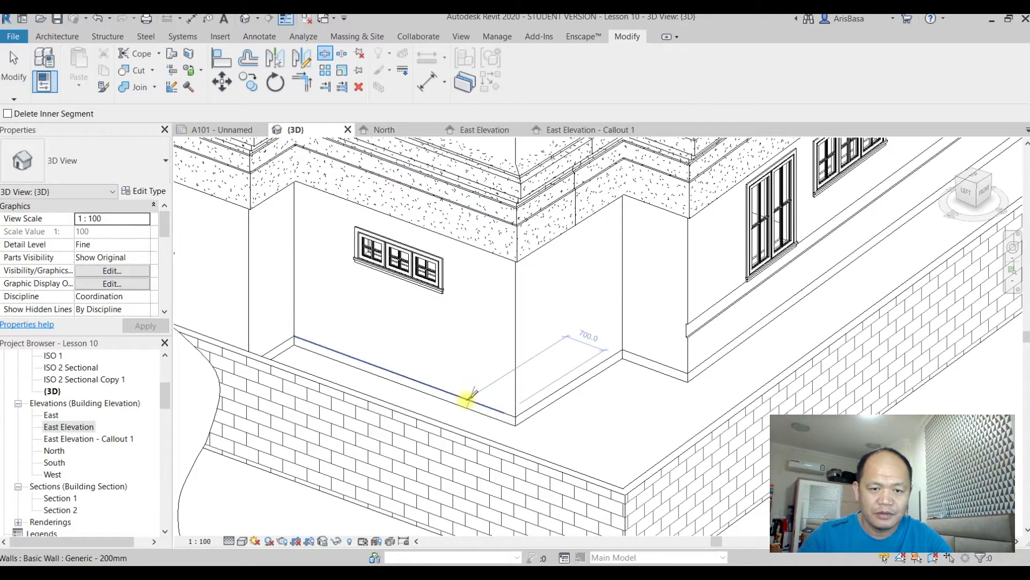
left_click(460, 395)
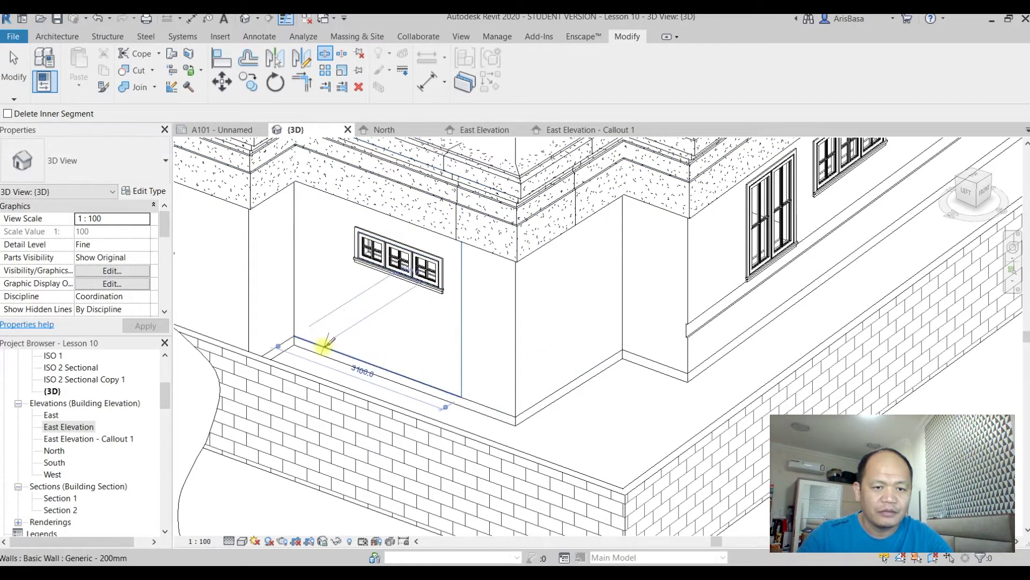
middle_click_drag(329, 345, 352, 349)
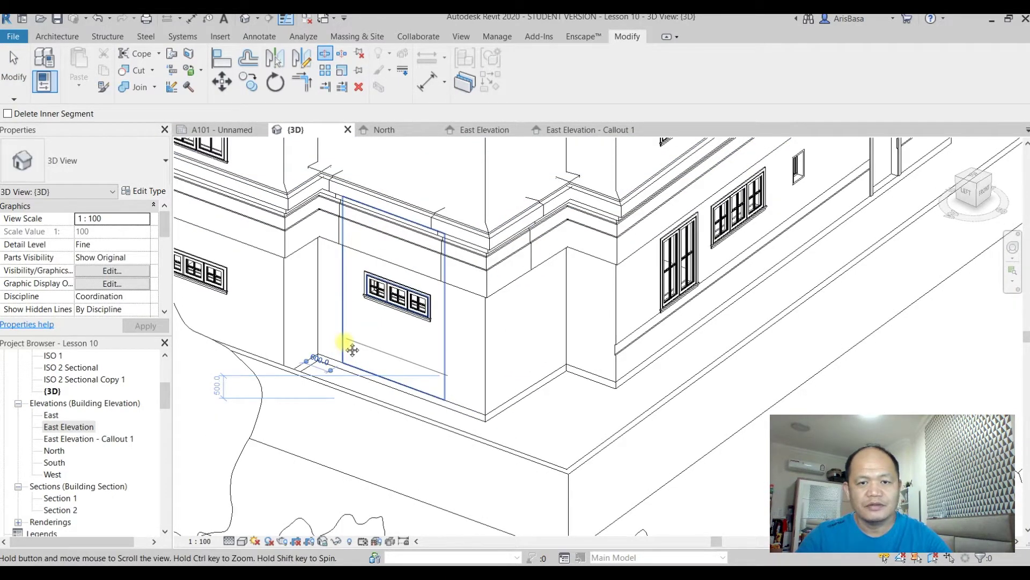
key("Escape")
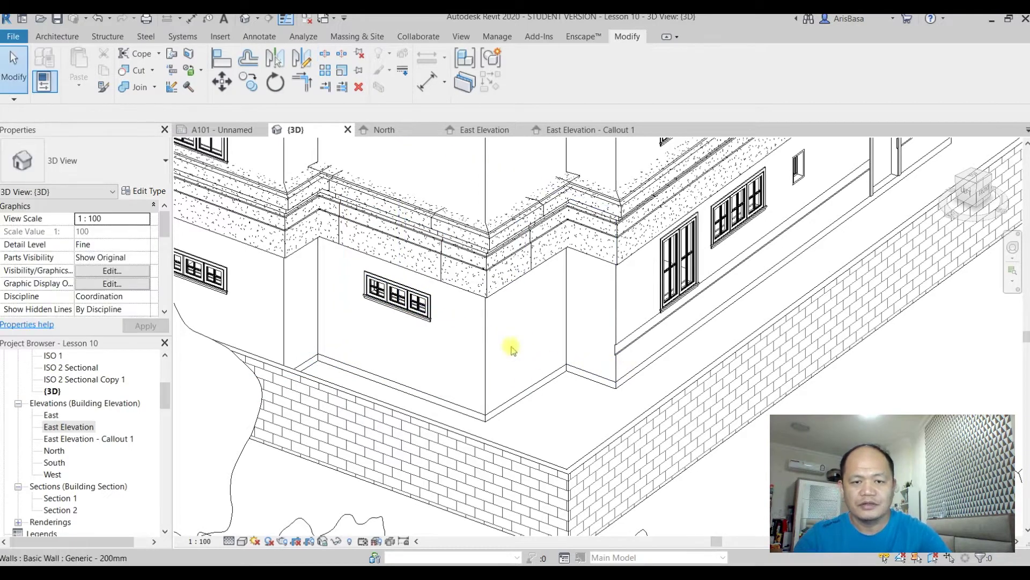
Step: Change the two wall segments at the projecting corner and the narrow segment beyond the window to Generic - 90mm Brick
left_click(486, 326)
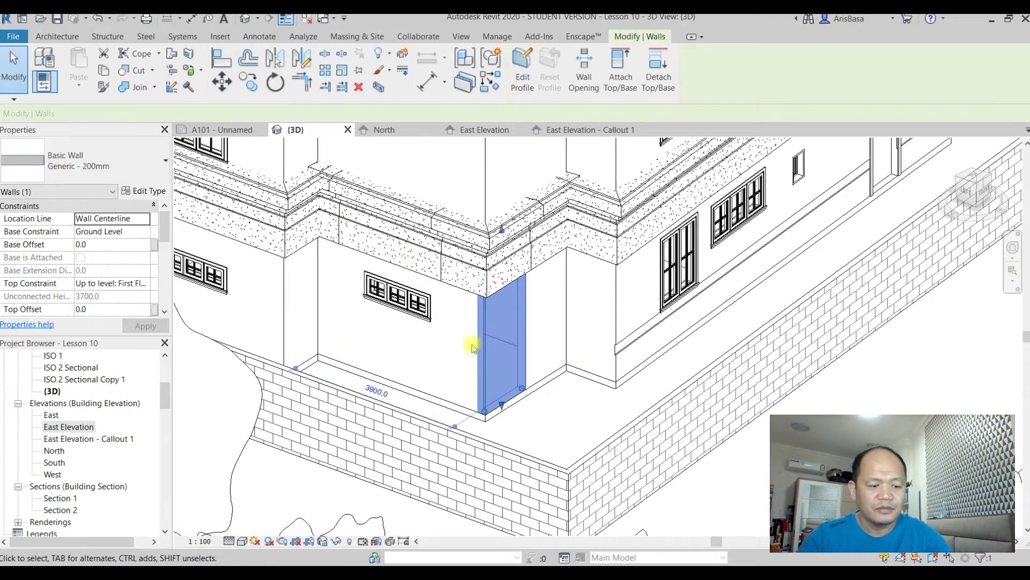
left_click(446, 346, "ctrl")
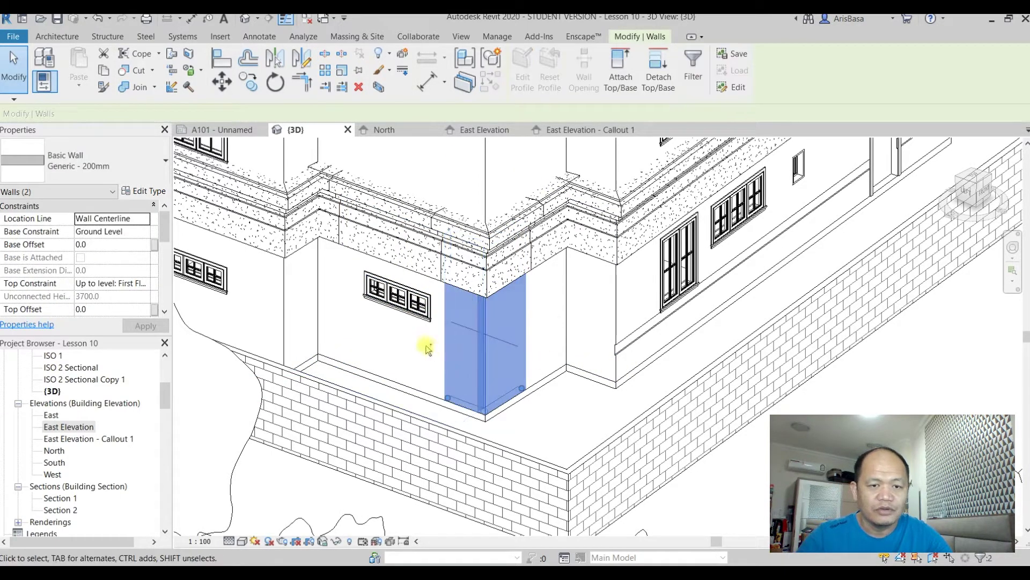
left_click(343, 319, "ctrl")
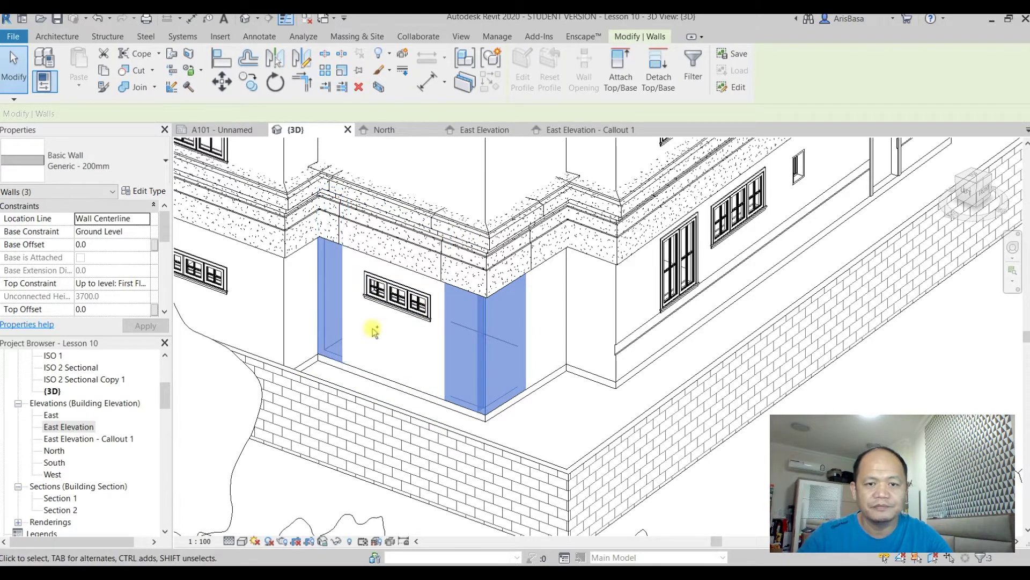
scroll(563, 375, "down", 1)
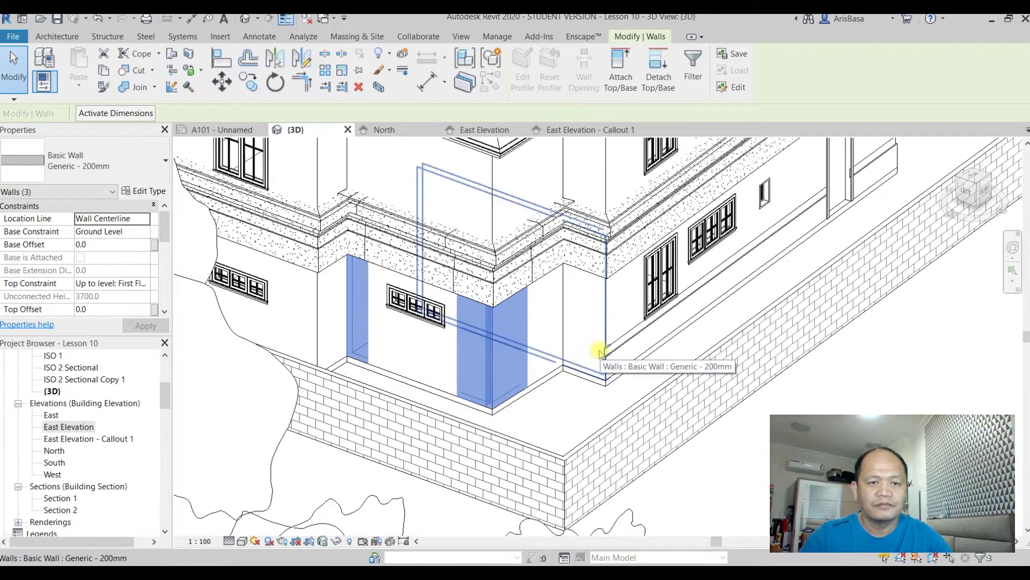
left_click(142, 168)
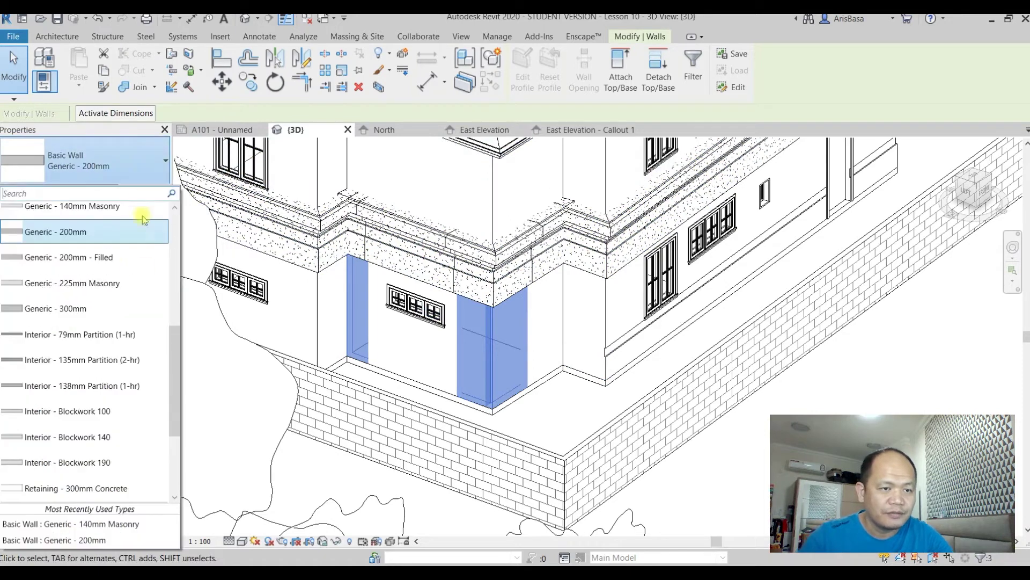
scroll(177, 350, "up", 2)
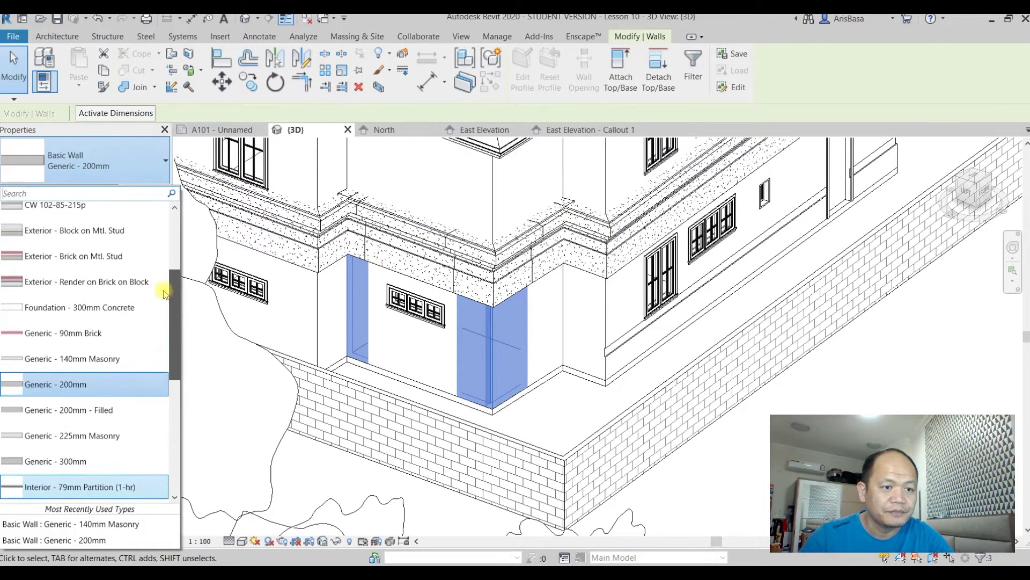
left_click(63, 332)
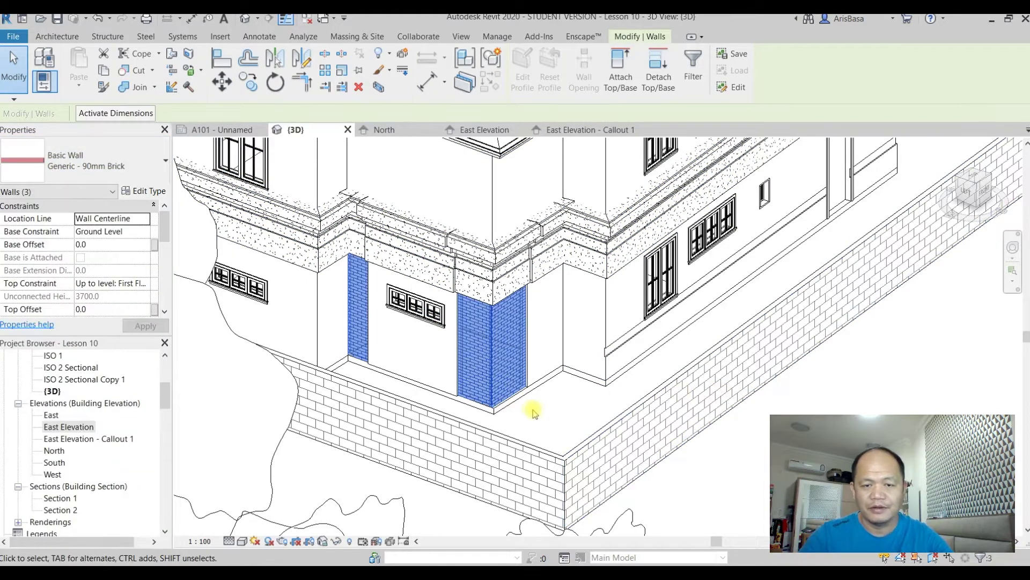
left_click(540, 406)
Step: Examine the base of the brick segments where they meet the adjoining 200 mm walls
middle_click_drag(573, 401, 545, 395)
scroll(545, 377, "up", 5)
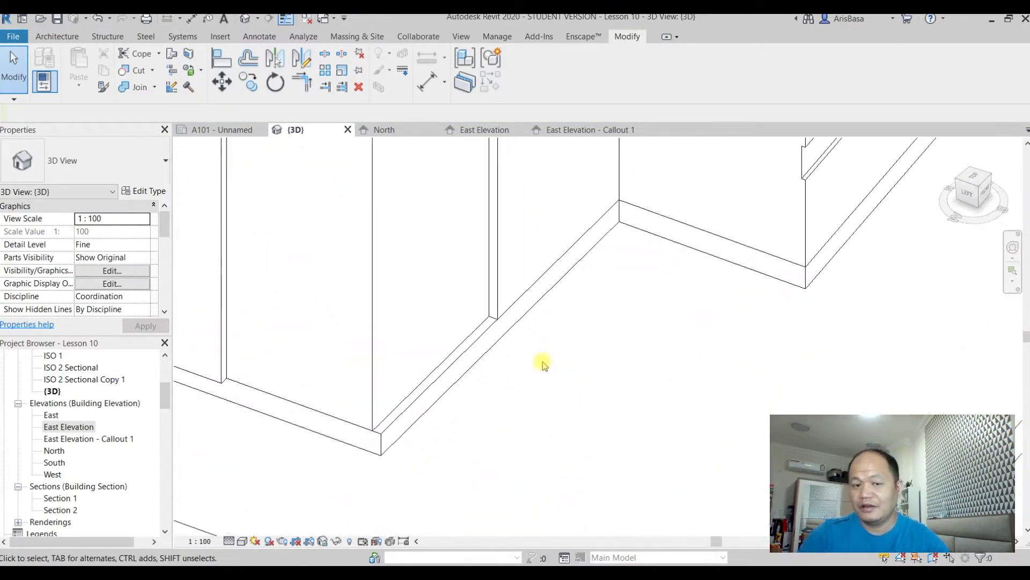
scroll(543, 365, "down", 3)
scroll(489, 333, "up", 5)
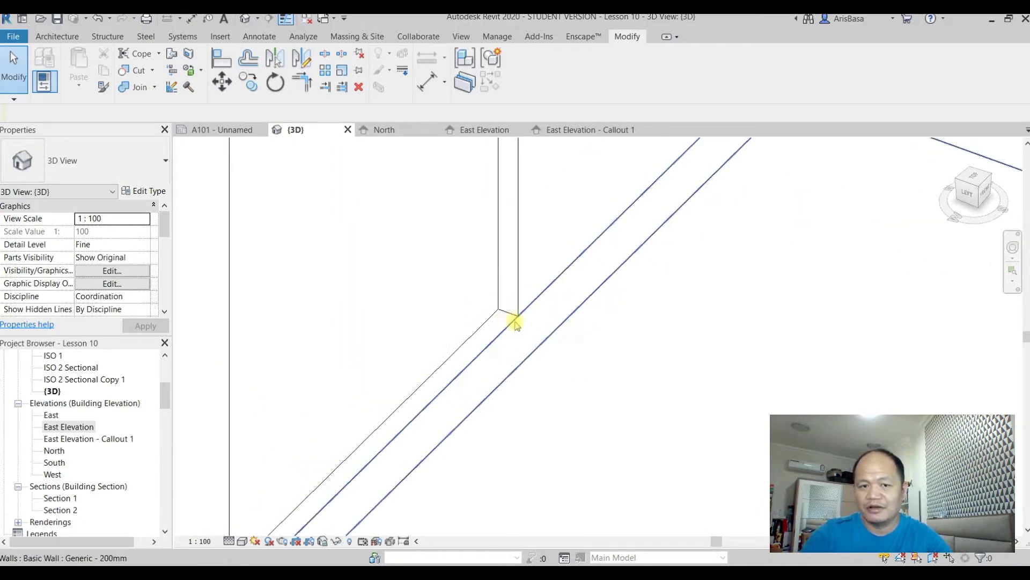
scroll(513, 322, "down", 3)
scroll(501, 301, "up", 3)
middle_click_drag(501, 301, 712, 405)
scroll(718, 454, "up", 3)
middle_click_drag(664, 474, 697, 329)
scroll(713, 491, "down", 4)
middle_click_drag(720, 499, 715, 489, "shift")
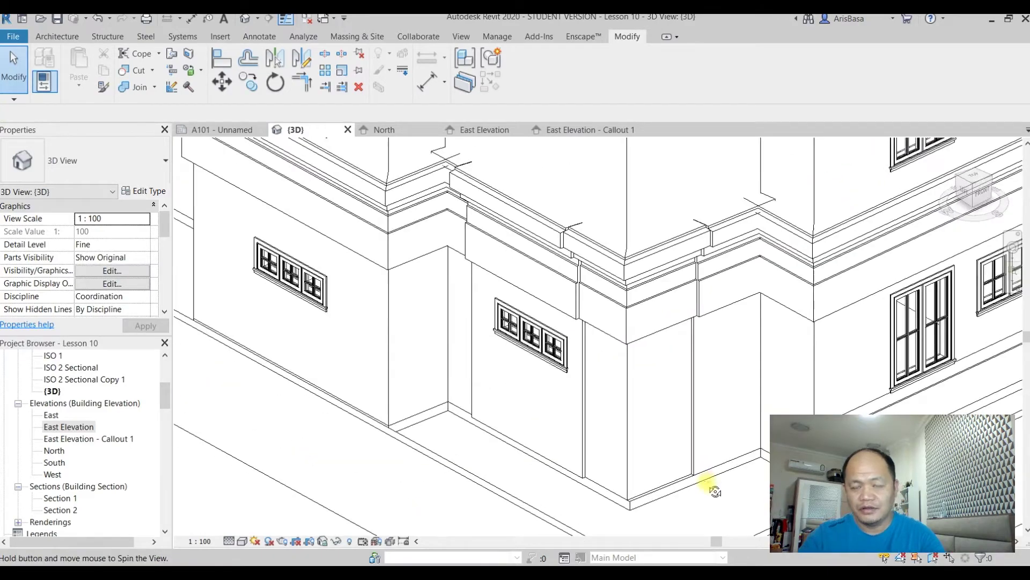
Step: Examine how the cornice sweep follows the offsets between the brick segments and the adjoining walls around the projecting corner
scroll(634, 305, "down", 2)
scroll(669, 363, "up", 5)
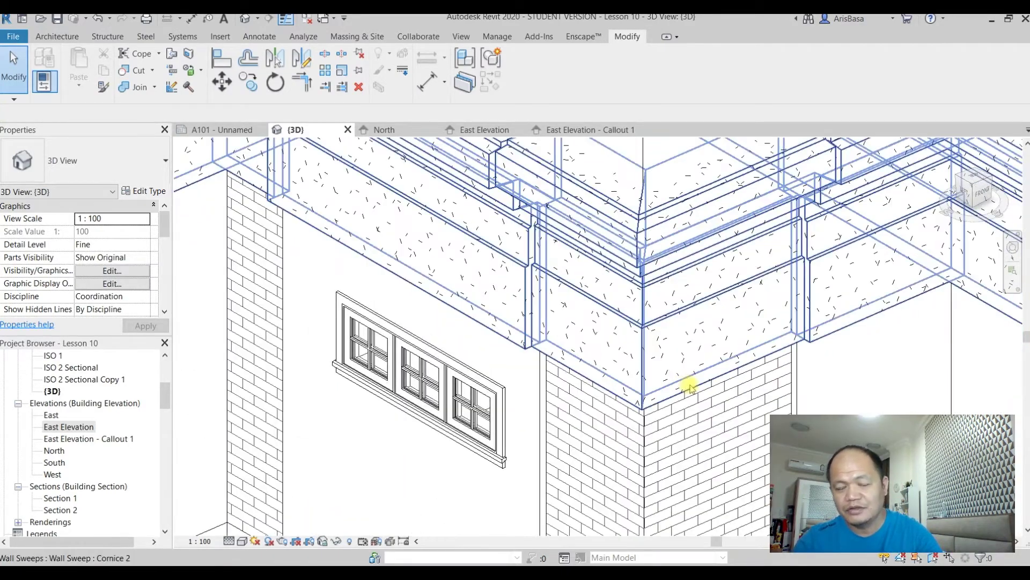
scroll(688, 401, "down", 3)
mouse_move(686, 406)
middle_mouse_down("shift")
mouse_move(690, 415)
mouse_move(723, 404)
mouse_move(723, 298)
mouse_move(708, 322)
middle_mouse_up("shift")
scroll(737, 375, "up", 3)
scroll(513, 363, "down", 3)
middle_click_drag(534, 379, 556, 457, "shift")
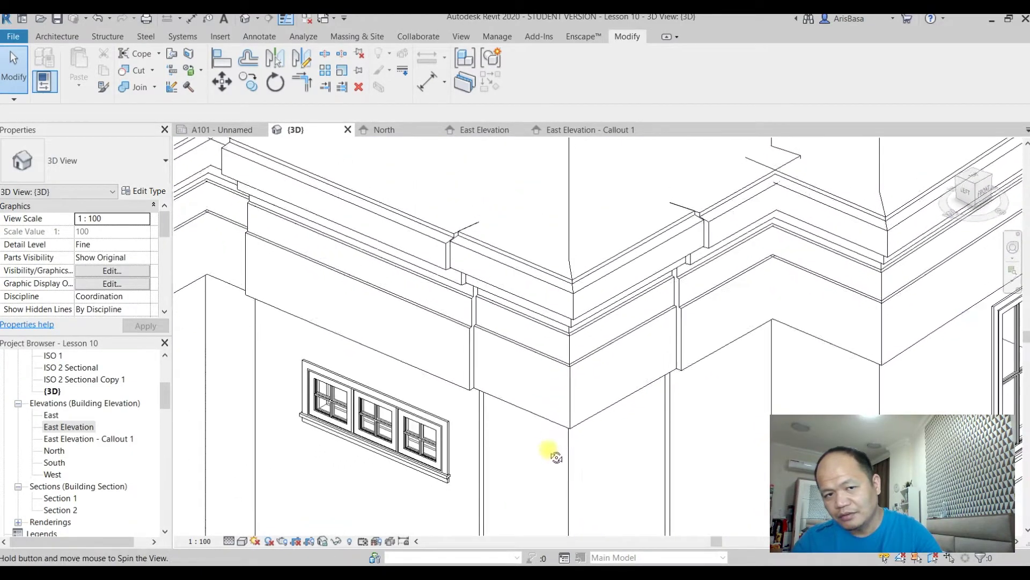
scroll(502, 233, "up", 3)
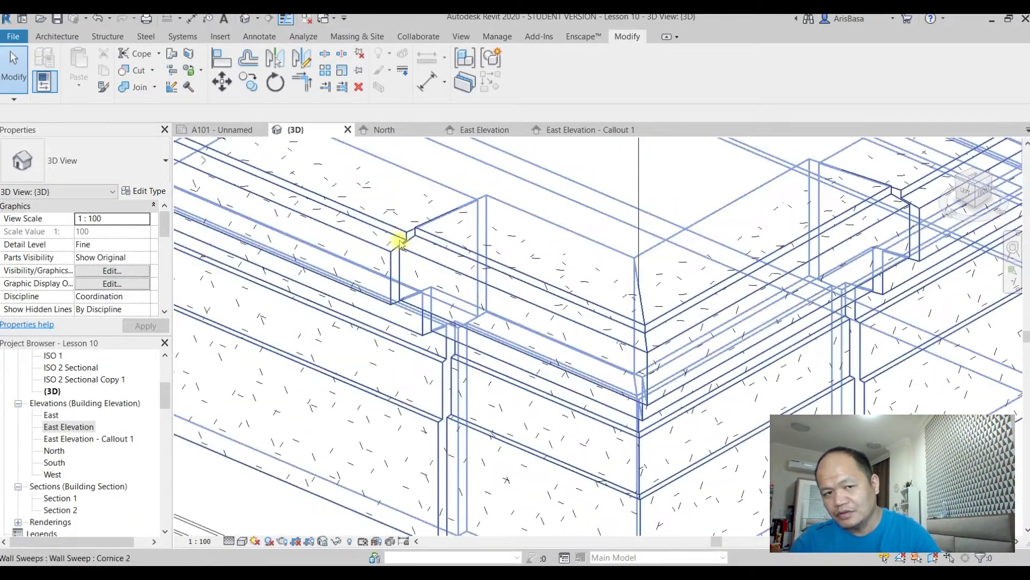
scroll(490, 292, "down", 4)
middle_click_drag(490, 281, 504, 336, "shift")
scroll(633, 294, "down", 2)
mouse_move(632, 295)
middle_mouse_down("shift")
mouse_move(621, 322)
mouse_move(535, 315)
mouse_move(630, 323)
middle_mouse_up("shift")
mouse_move(589, 377)
middle_mouse_down("shift")
mouse_move(683, 345)
mouse_move(686, 432)
mouse_move(581, 424)
mouse_move(623, 391)
mouse_move(610, 382)
middle_mouse_up("shift")
scroll(583, 413, "down", 2)
mouse_move(604, 423)
middle_mouse_down("shift")
mouse_move(589, 421)
mouse_move(608, 426)
mouse_move(600, 424)
middle_mouse_up("shift")
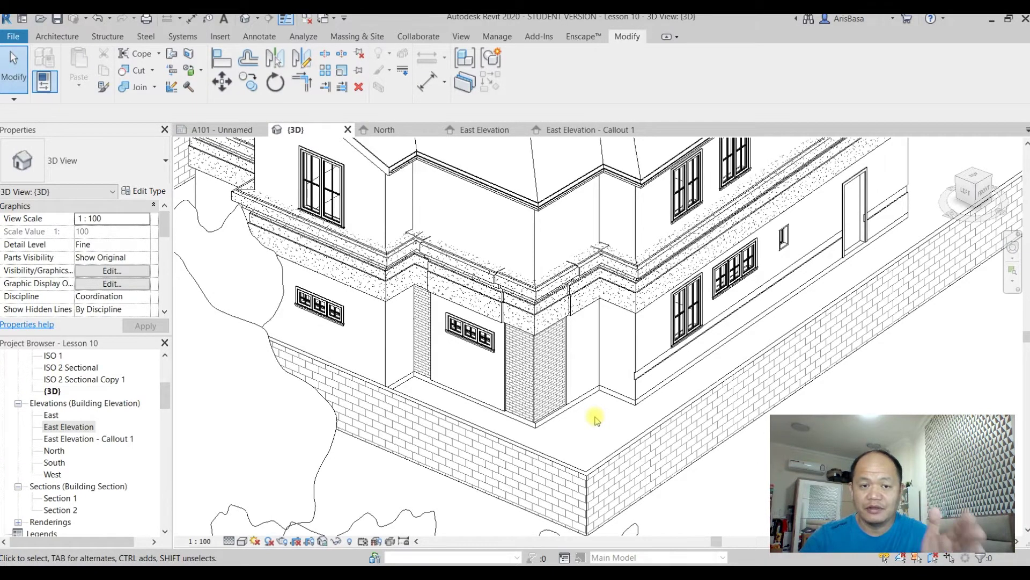
Step: Split the neighbouring ground-floor wall horizontally below and above its window, making a 700 mm lower band and a 1300 mm middle band
mouse_move(573, 423)
middle_mouse_down()
mouse_move(646, 416)
mouse_move(690, 427)
mouse_move(678, 426)
middle_mouse_up()
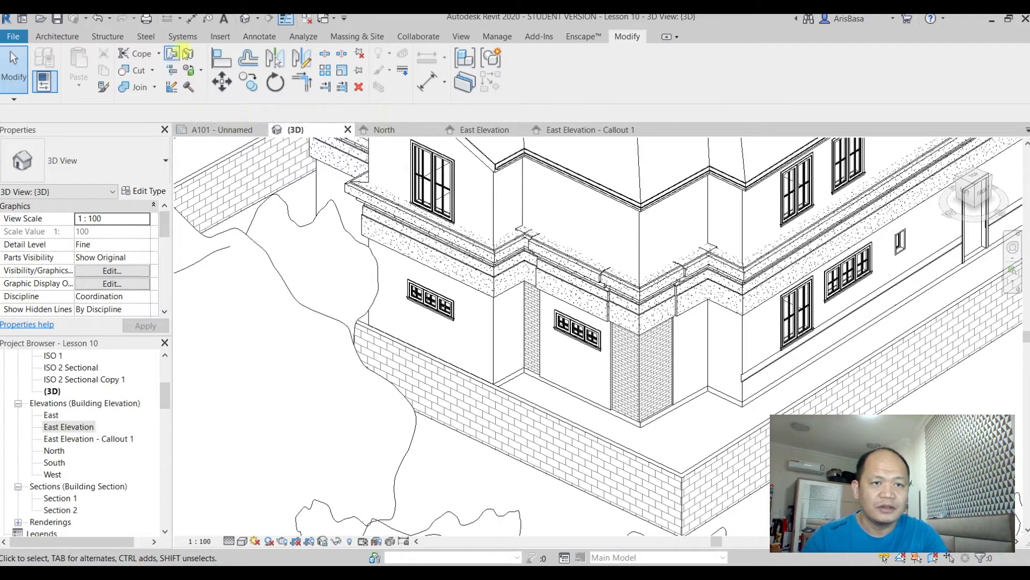
left_click(325, 53)
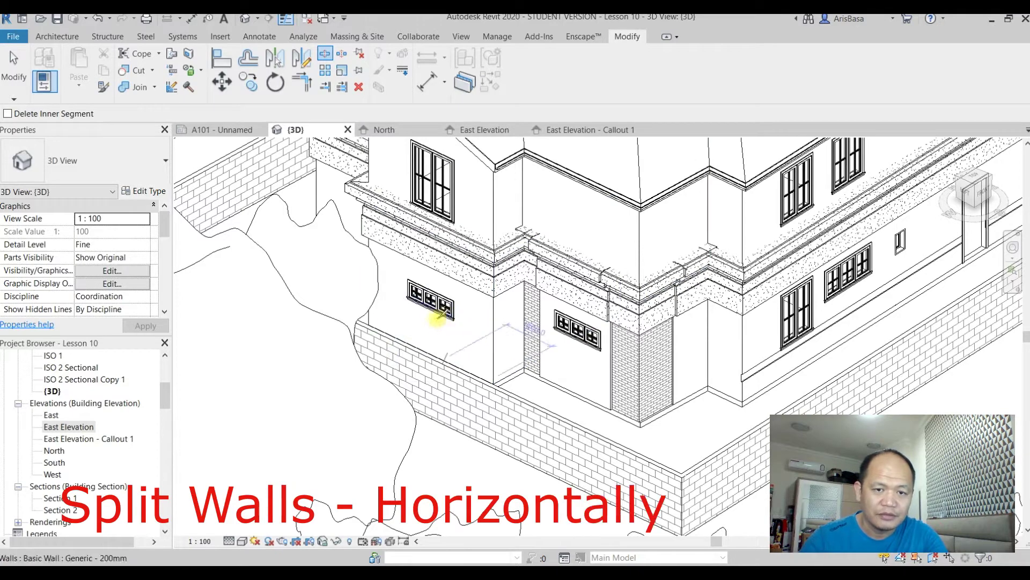
middle_click_drag(423, 288, 585, 299)
scroll(569, 300, "up", 1)
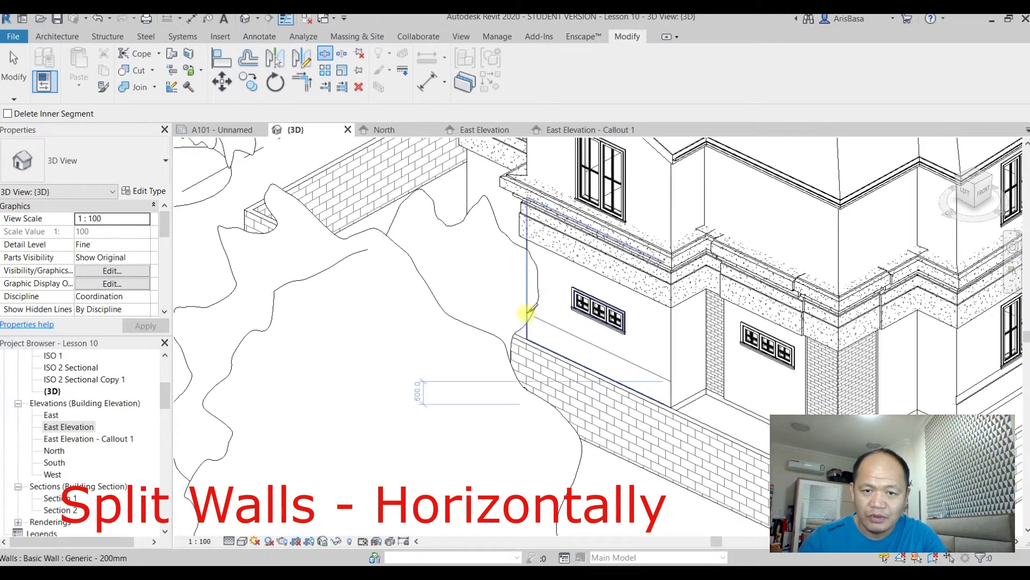
left_click(528, 311)
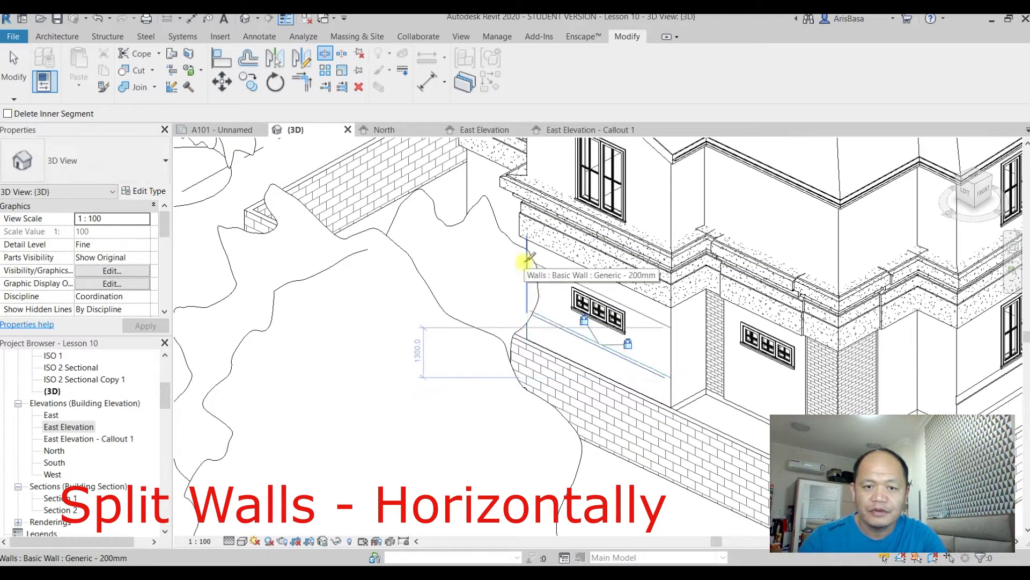
middle_click_drag(649, 343, 669, 353)
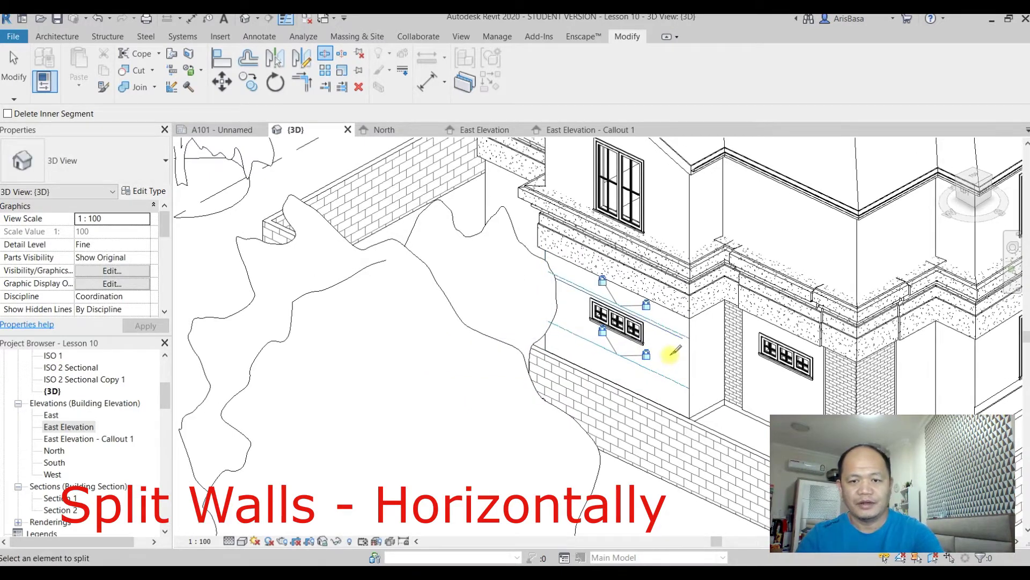
key("ctrl+z")
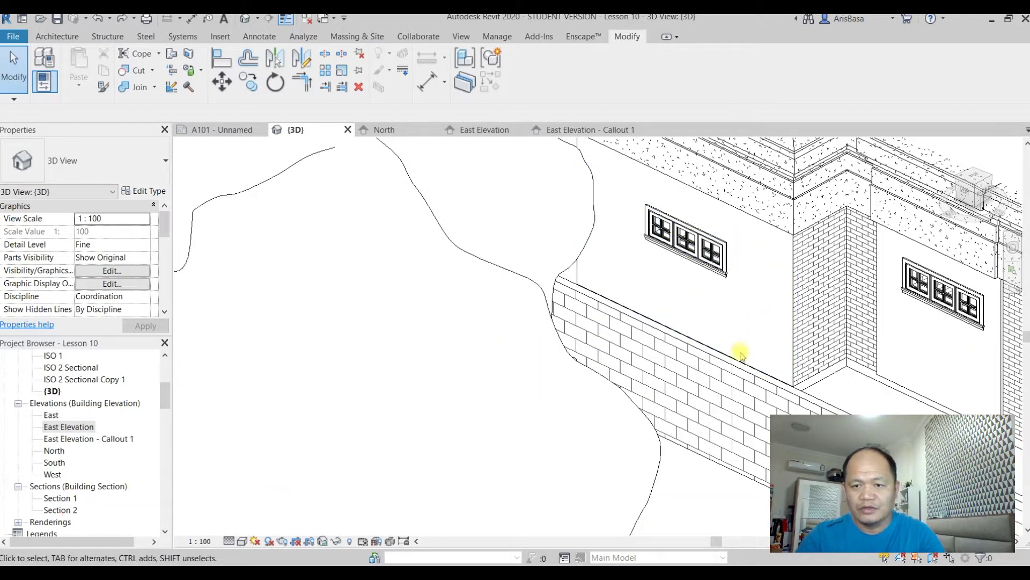
Step: Select the lower and upper bands of the horizontally split wall together to check that they are separate walls
left_click(759, 331)
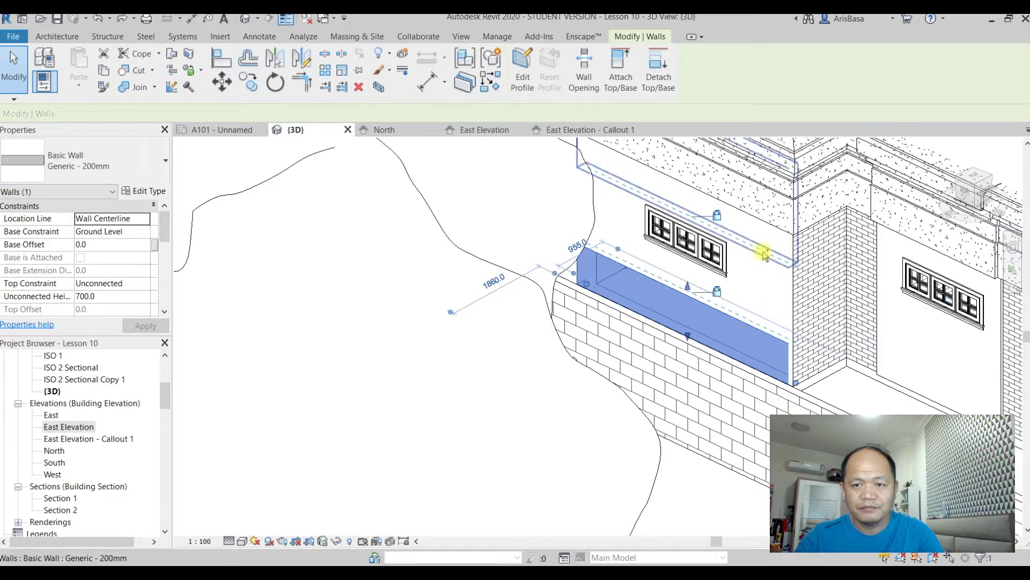
left_click(762, 254, "ctrl")
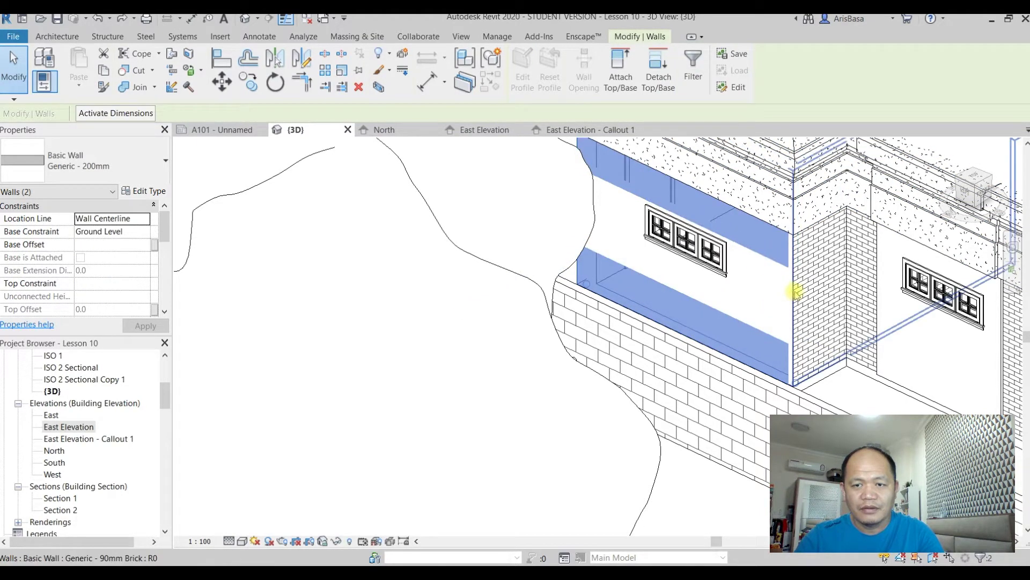
key("Escape")
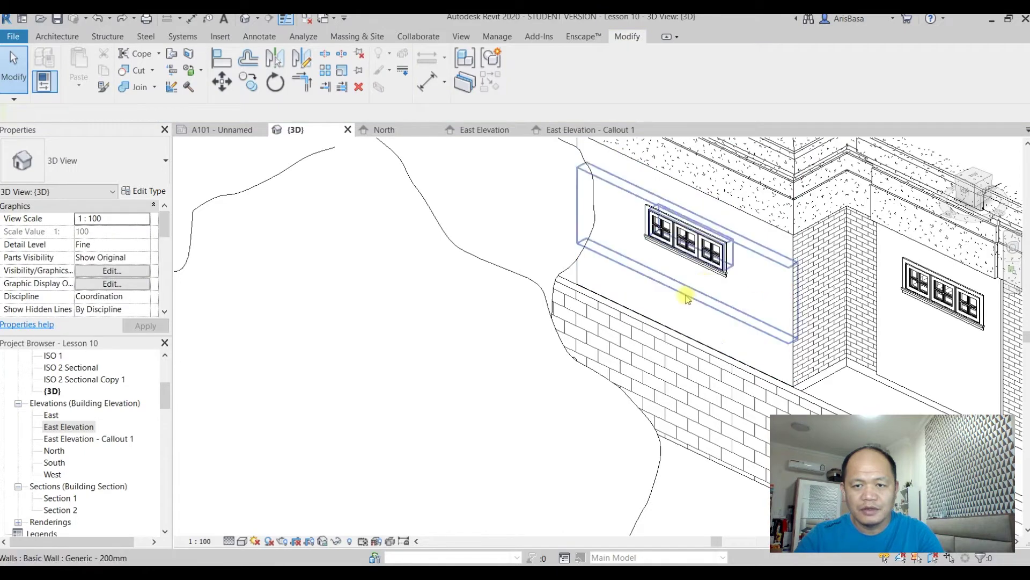
Step: Change the wall type of the middle band containing the window
left_click(686, 289)
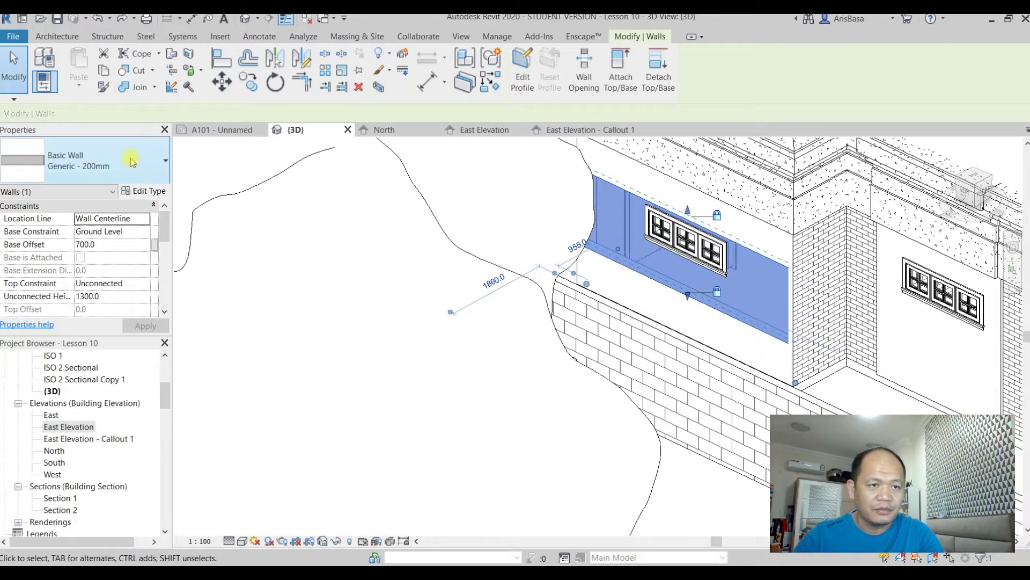
left_click(86, 160)
scroll(89, 343, "up", 2)
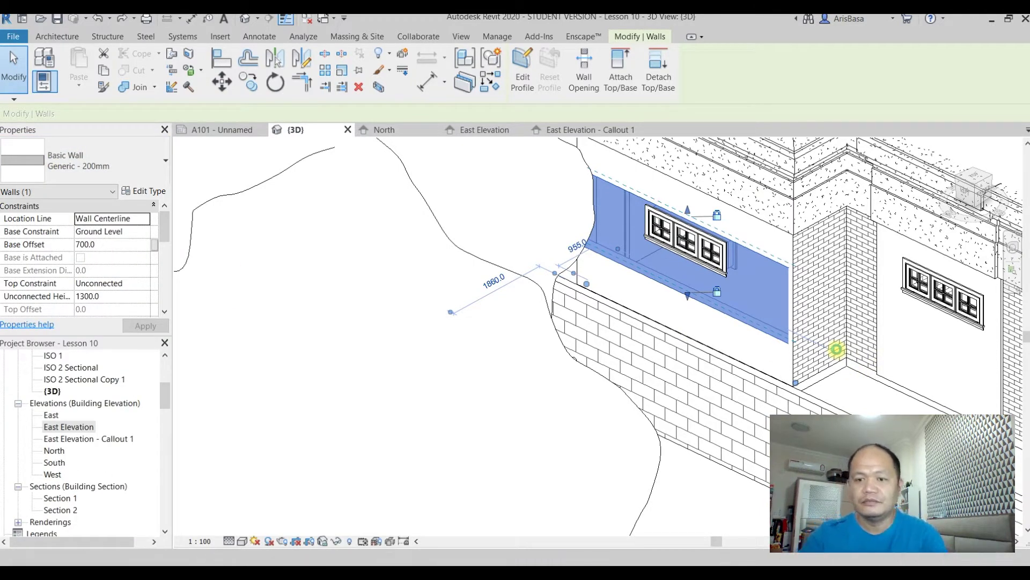
mouse_move(862, 392)
middle_mouse_down()
mouse_move(895, 394)
mouse_move(867, 361)
mouse_move(871, 338)
mouse_move(816, 234)
mouse_move(830, 299)
mouse_move(778, 295)
mouse_move(720, 265)
mouse_move(904, 306)
mouse_move(1005, 345)
mouse_move(1026, 333)
middle_mouse_up()
key("Escape")
Step: Examine the right side of the house in the 3D view, including the cornice, the wall reveals and the ground-floor openings
scroll(896, 345, "up", 2)
scroll(844, 286, "down", 5)
mouse_move(959, 386)
middle_mouse_down()
mouse_move(916, 331)
mouse_move(968, 284)
mouse_move(978, 289)
middle_mouse_up()
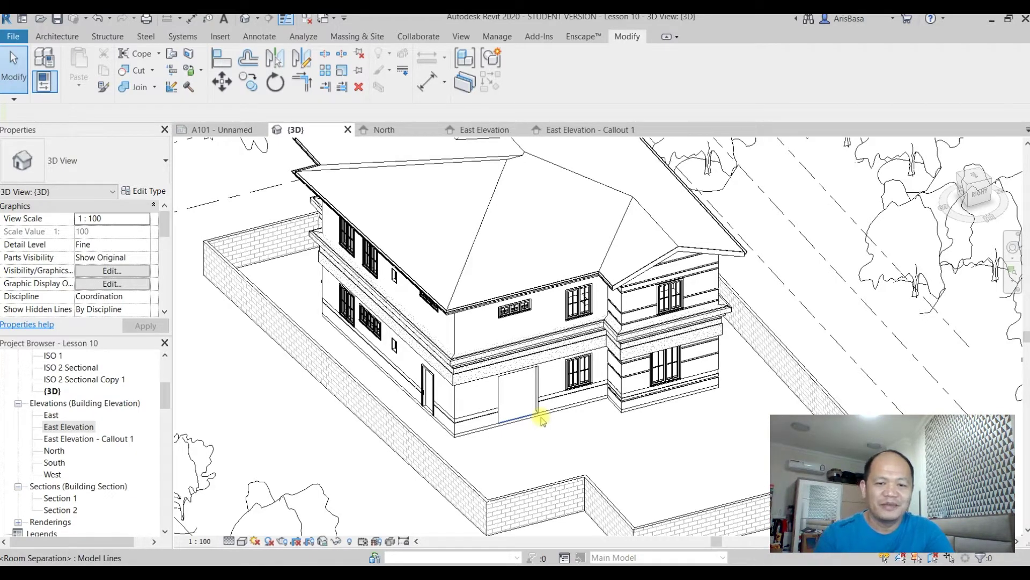
middle_click_drag(564, 460, 601, 369, "shift")
scroll(579, 371, "up", 6)
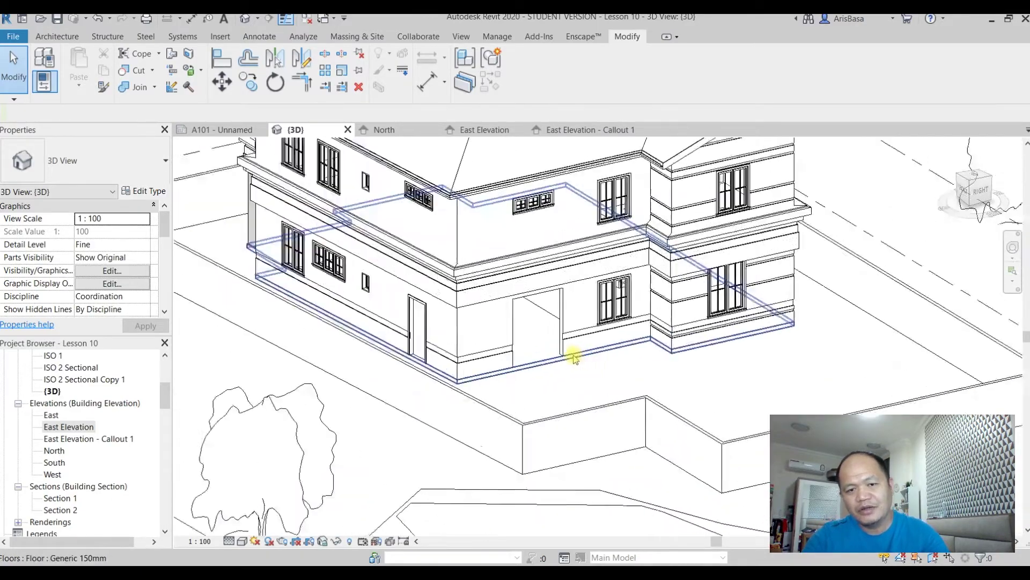
scroll(577, 396, "down", 3)
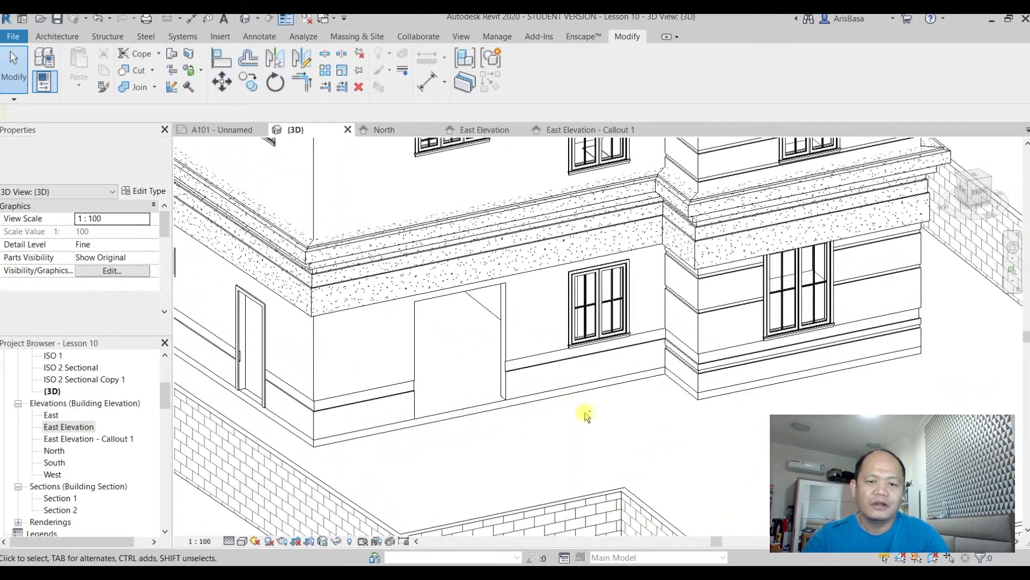
scroll(572, 409, "down", 2)
middle_click_drag(571, 409, 604, 418, "shift")
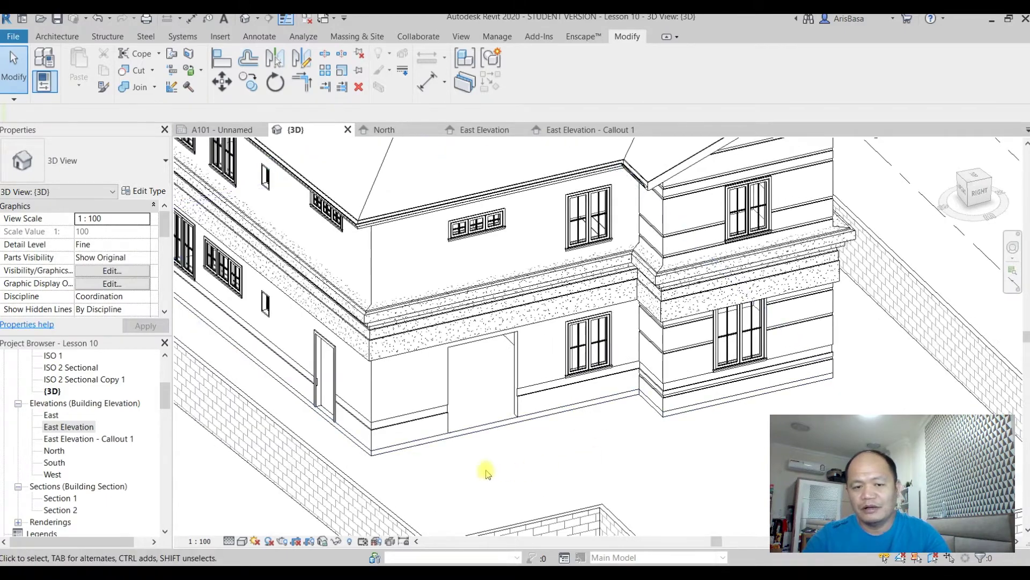
Step: Examine the wall opening and the ground-floor slab edge below it on the right side of the house
middle_click_drag(542, 459, 550, 452, "shift")
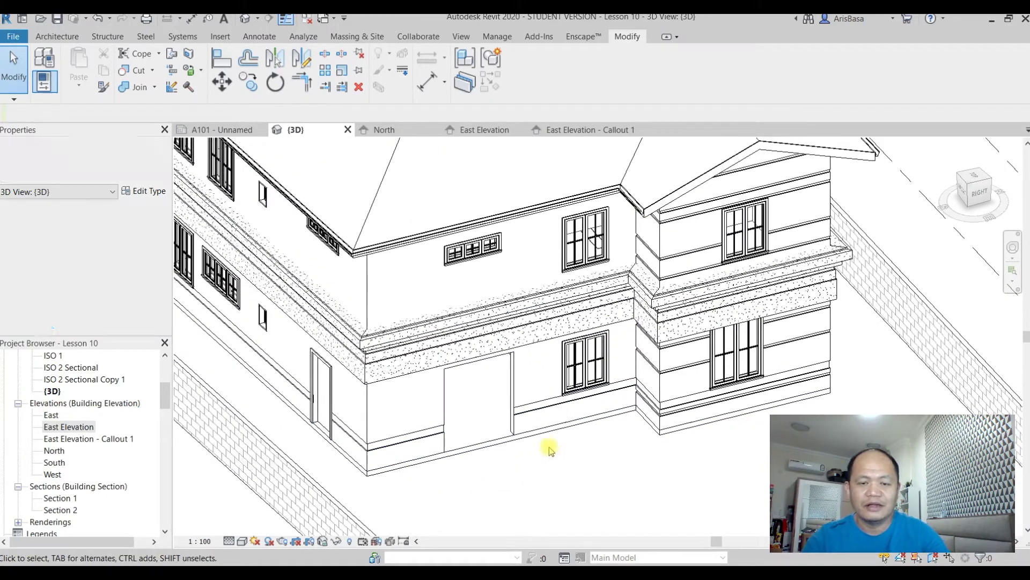
mouse_move(456, 484)
middle_mouse_down()
mouse_move(477, 443)
mouse_move(532, 423)
mouse_move(530, 406)
mouse_move(539, 427)
mouse_move(530, 414)
middle_mouse_up()
left_click(507, 387)
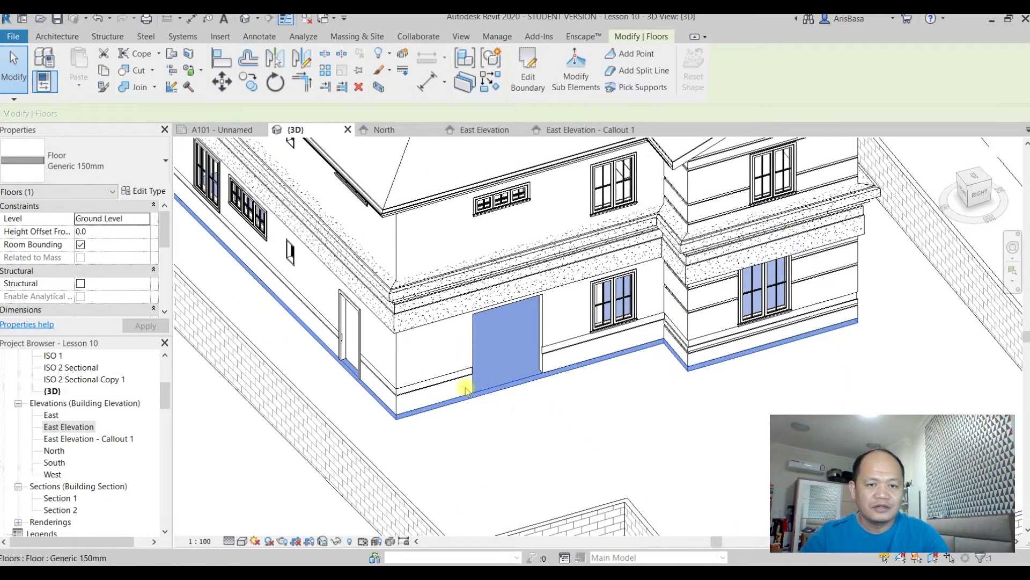
scroll(539, 416, "up", 2)
middle_click_drag(537, 410, 572, 369)
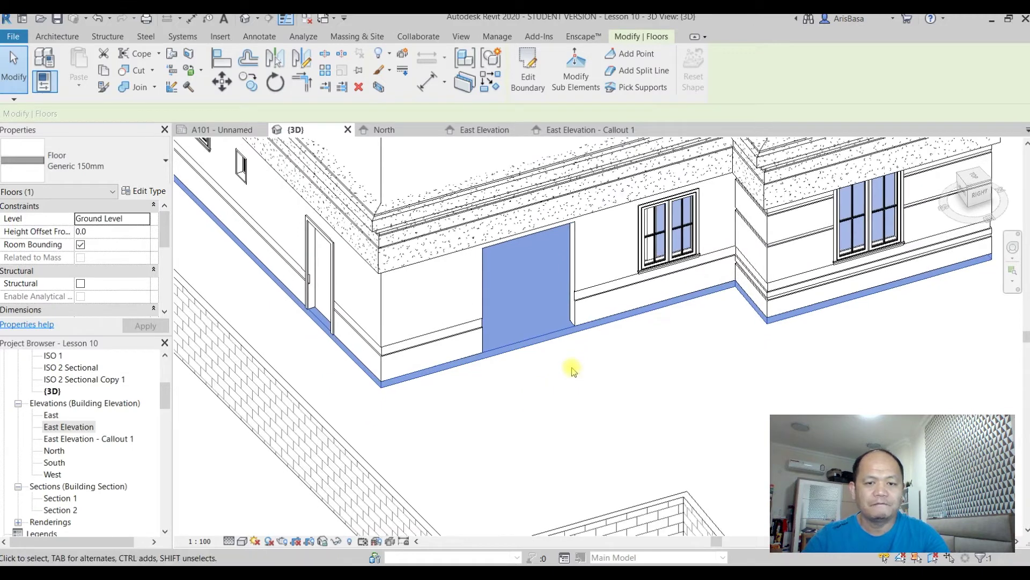
scroll(604, 347, "up", 2)
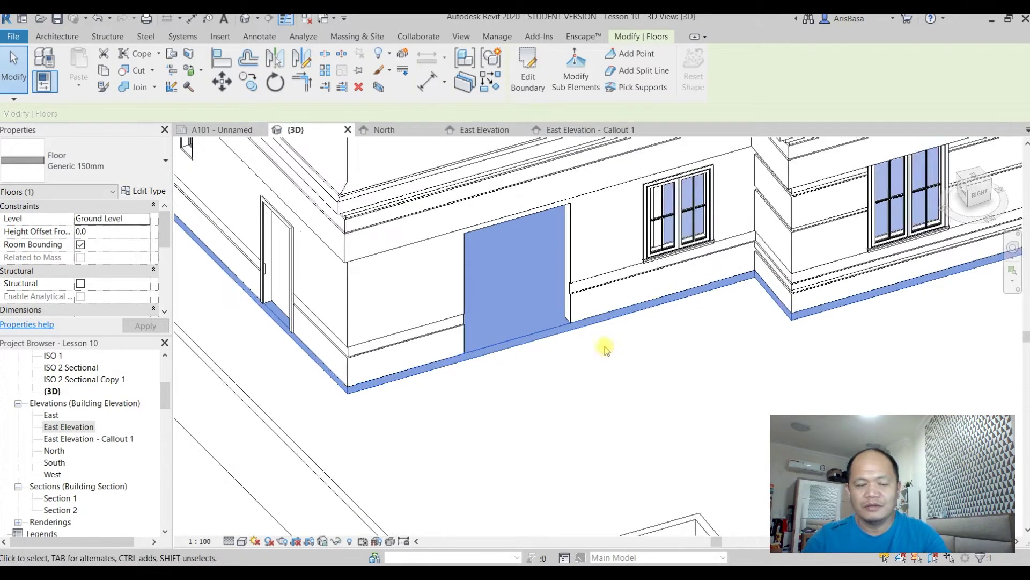
left_click(634, 364)
scroll(531, 331, "up", 4)
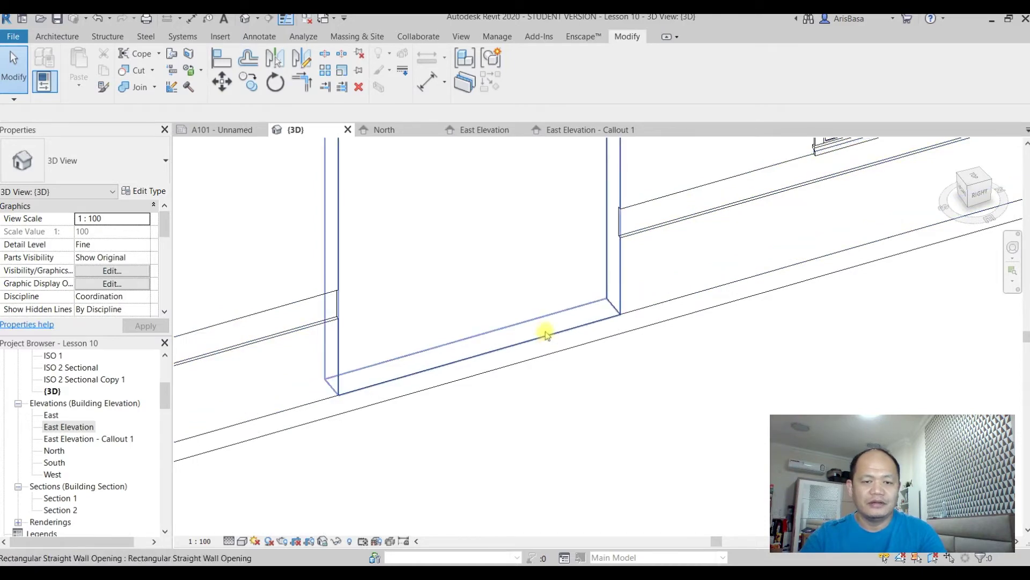
left_click(547, 335)
scroll(616, 411, "down", 3)
middle_click_drag(616, 411, 621, 368)
left_click(621, 376)
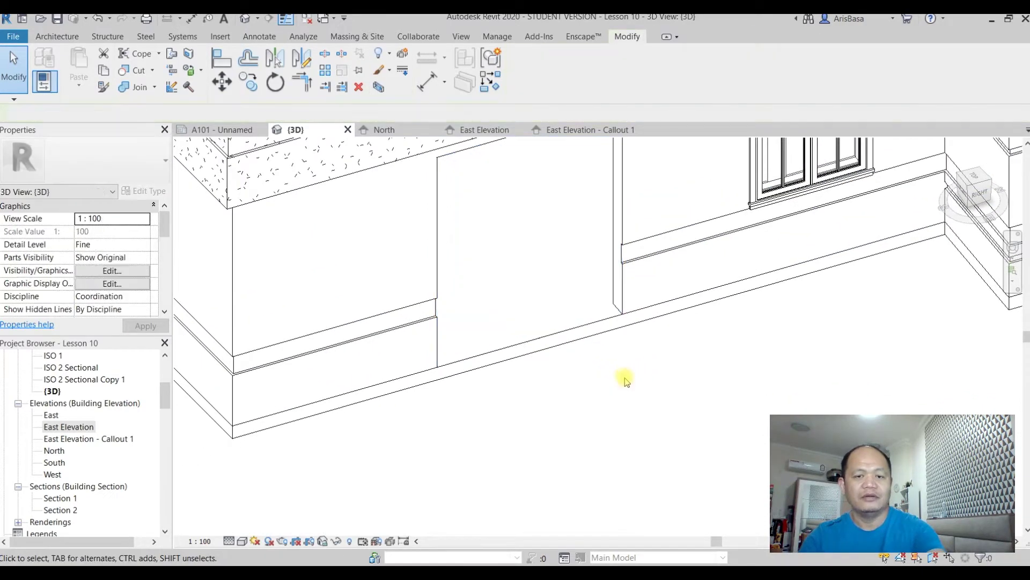
scroll(595, 403, "down", 5)
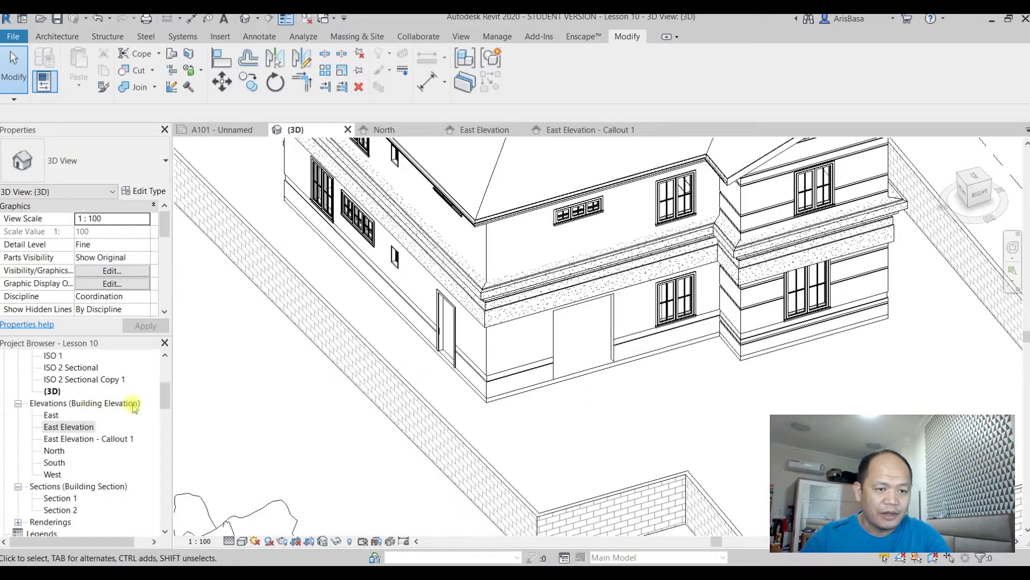
Step: Open the Ground Level floor plan at the wall opening beside the living area
left_click_drag(168, 398, 156, 346)
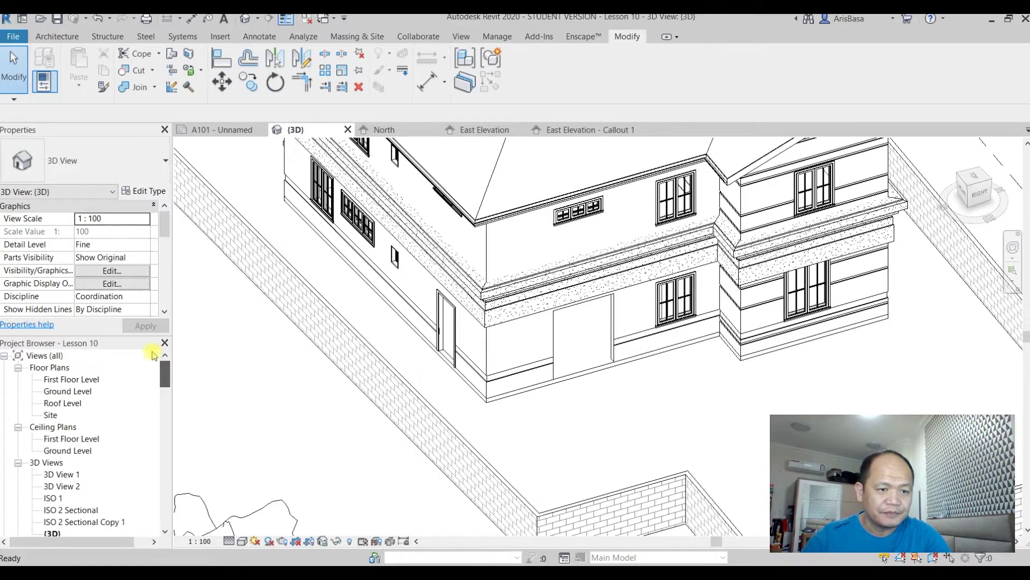
double_click(72, 396)
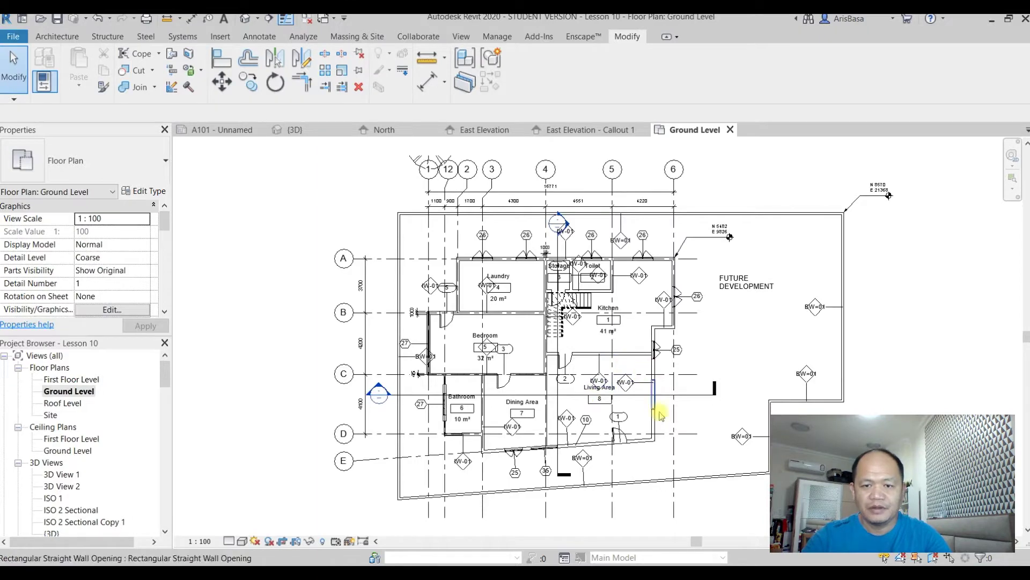
scroll(659, 399, "up", 5)
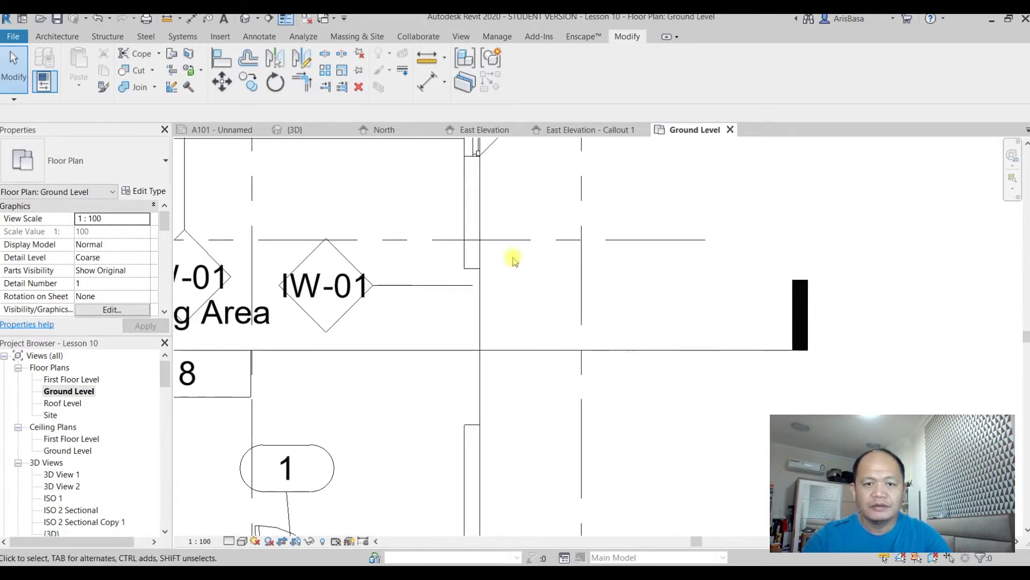
middle_click_drag(646, 455, 594, 454)
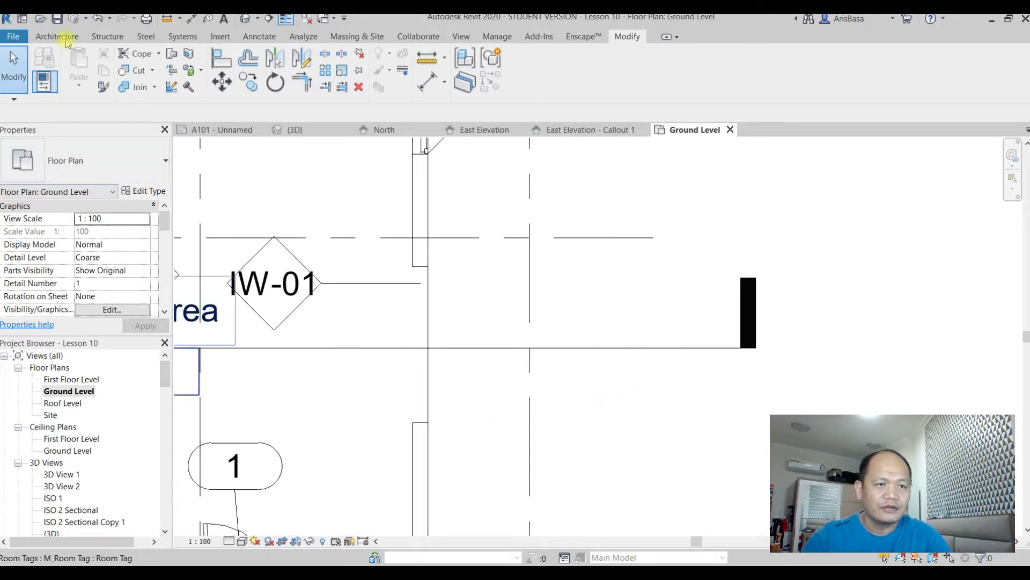
Step: Create a rectangular Generic 150mm architectural floor about 1800 by 3300 mm outside the wall opening, with a height offset of -50
left_click(64, 41)
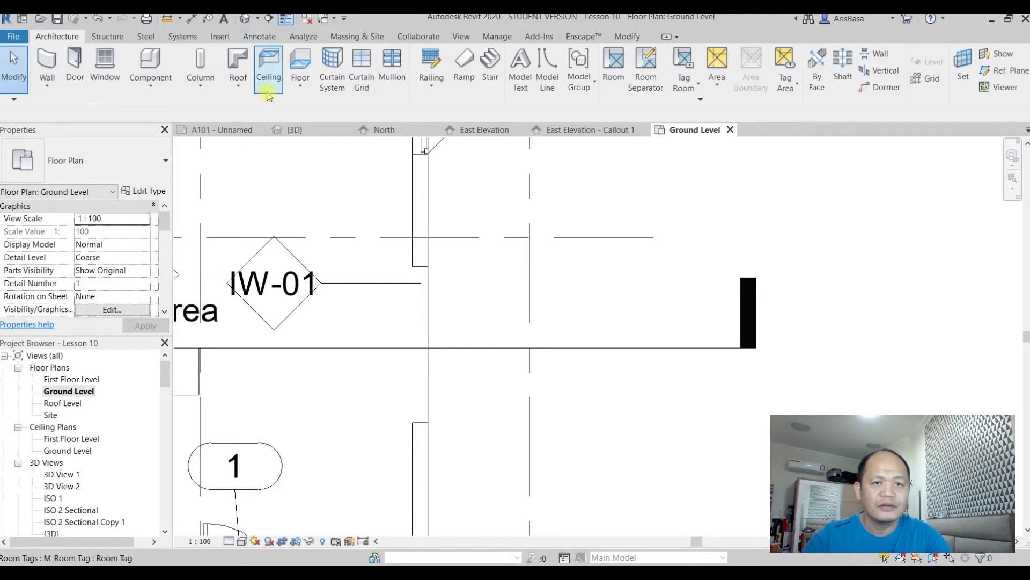
left_click(300, 83)
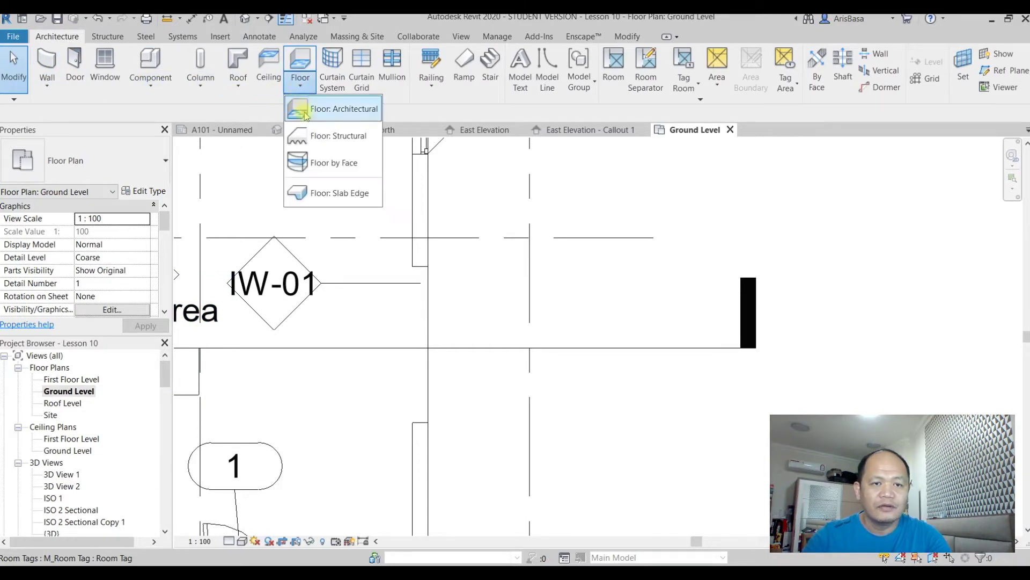
left_click(343, 113)
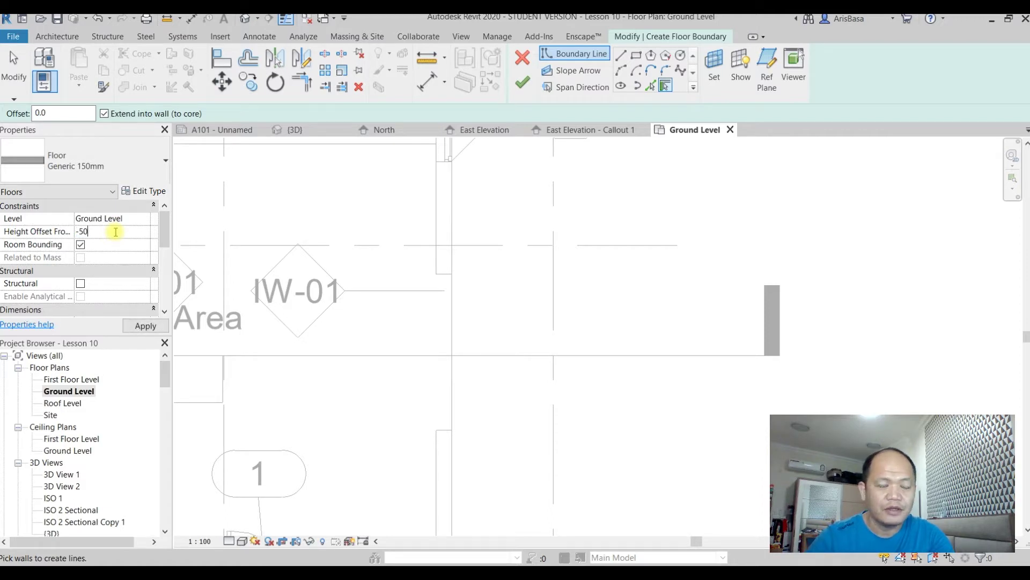
left_click(636, 56)
left_click(453, 218)
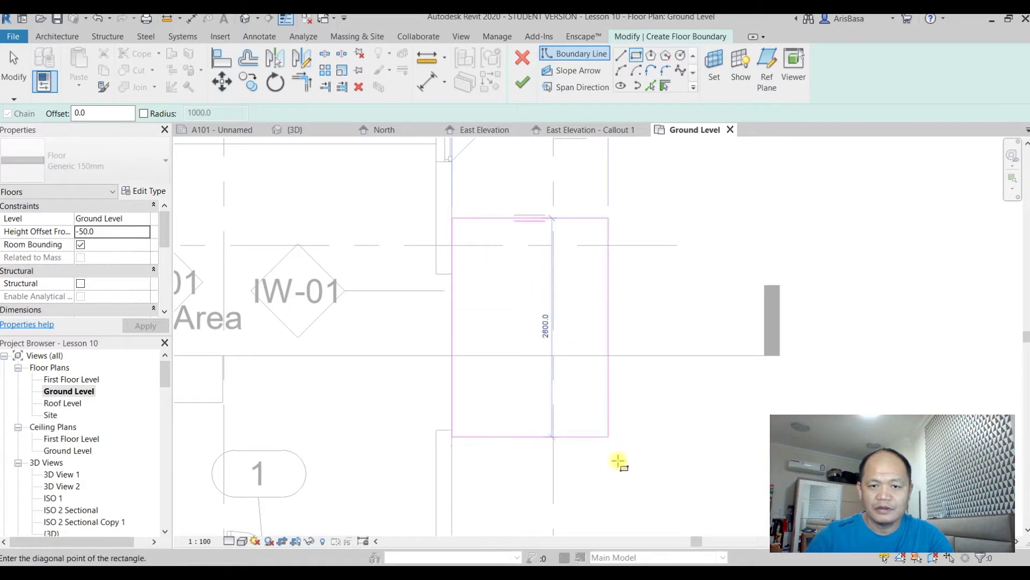
left_click(593, 475)
middle_click_drag(628, 414, 645, 381)
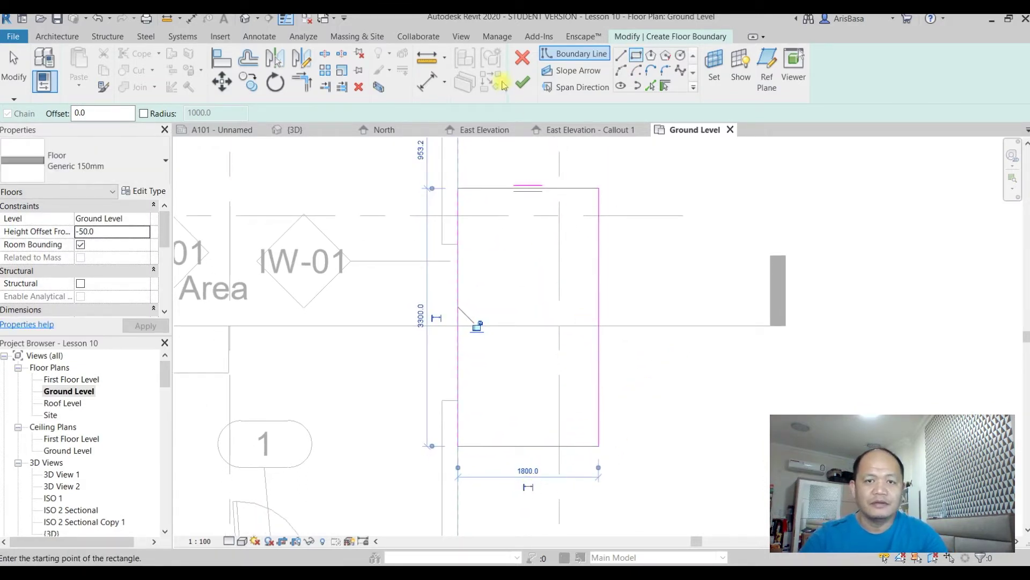
left_click(519, 83)
middle_click_drag(701, 345, 691, 355)
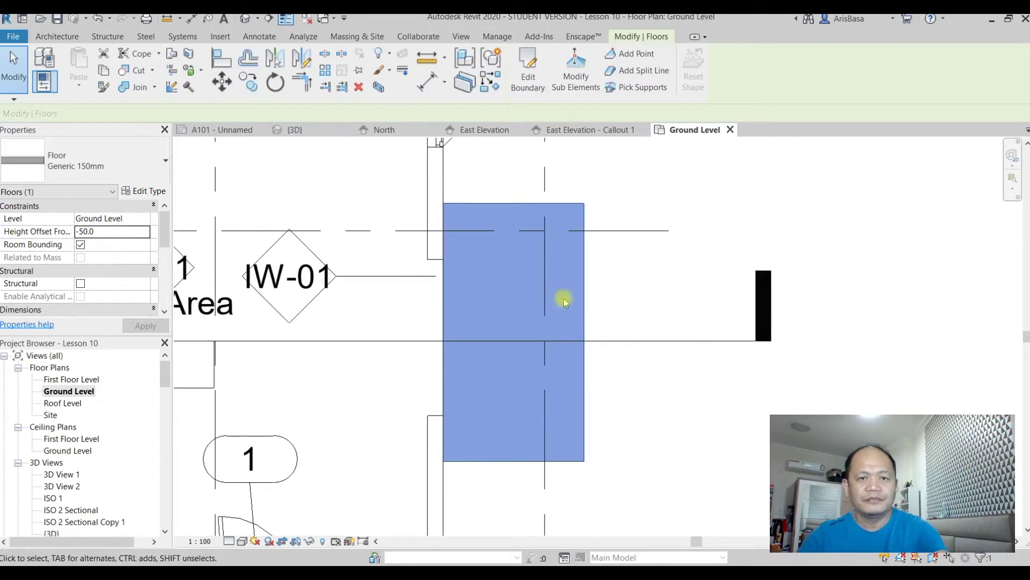
Step: Inspect the new entrance slab in the 3D view, including its step down from the house floor and its position at the opening
left_click(301, 129)
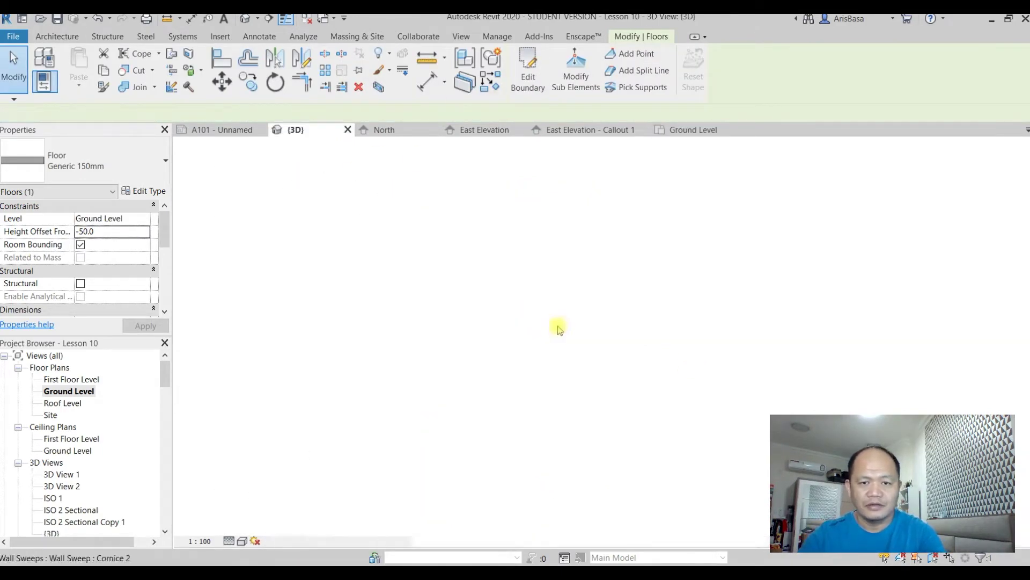
scroll(609, 396, "up", 6)
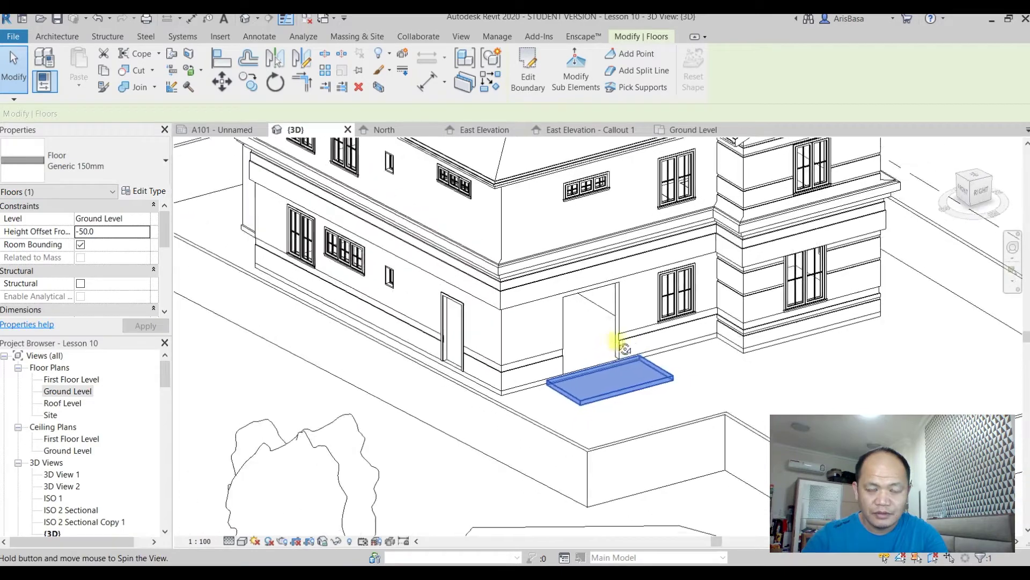
scroll(584, 387, "up", 4)
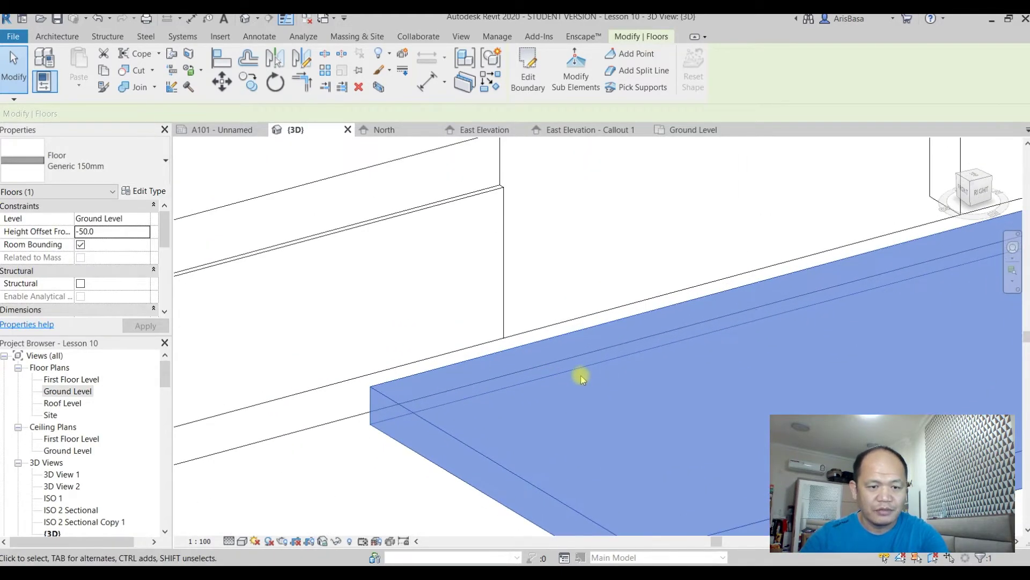
key("Escape")
middle_click_drag(596, 349, 684, 391, "shift")
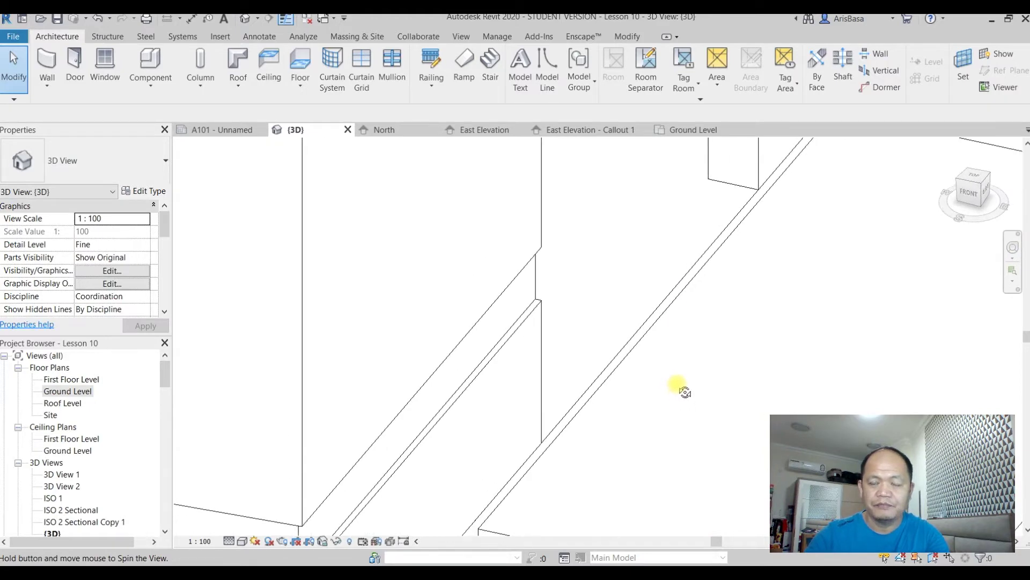
scroll(671, 302, "up", 3)
scroll(706, 275, "down", 5)
middle_click_drag(715, 313, 642, 287, "shift")
scroll(761, 322, "down", 2)
scroll(700, 376, "down", 3)
middle_click_drag(700, 375, 720, 386, "shift")
scroll(646, 409, "up", 5)
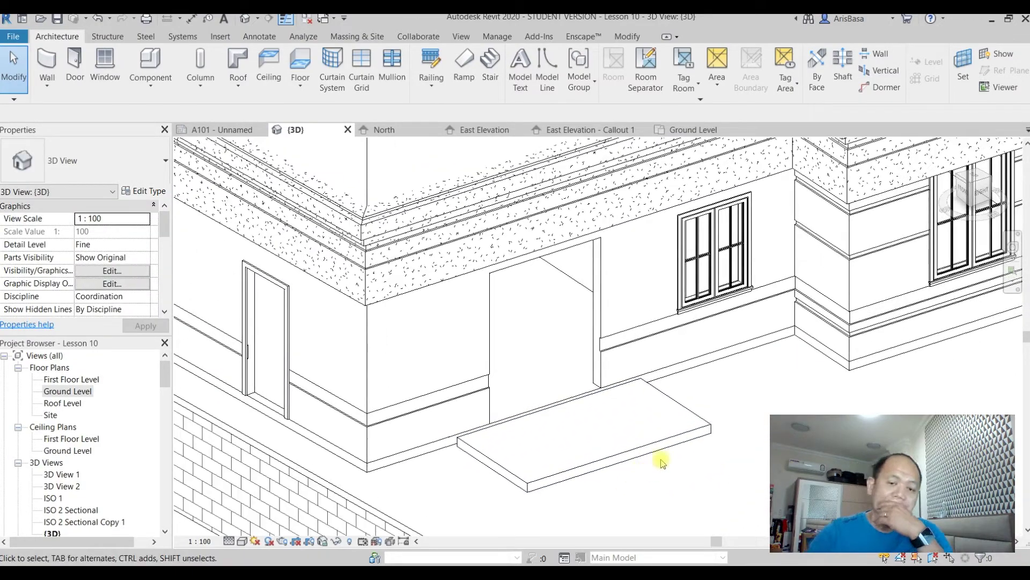
scroll(657, 467, "down", 4)
scroll(545, 462, "up", 4)
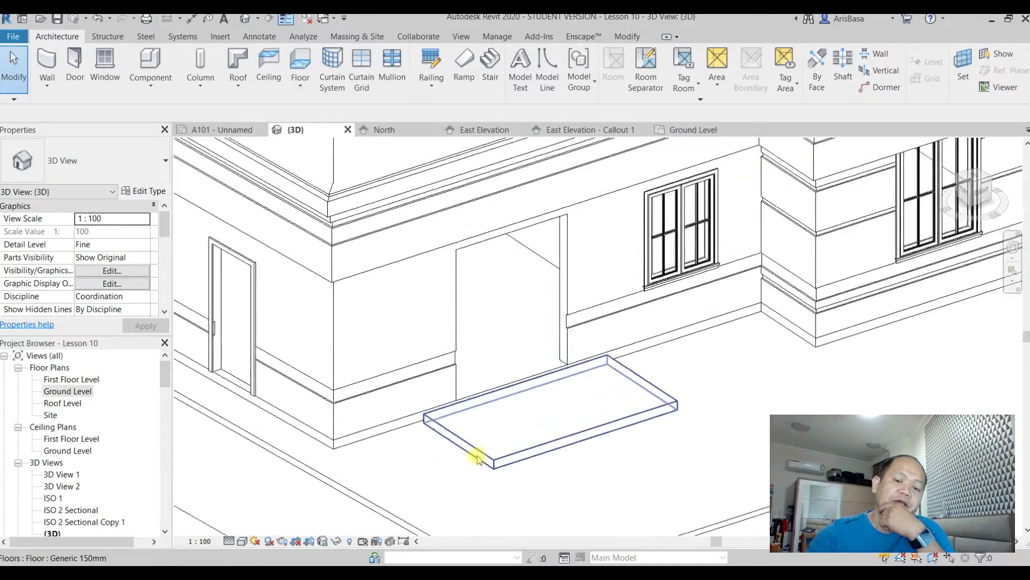
scroll(478, 456, "up", 1)
middle_click_drag(517, 427, 552, 501)
middle_click_drag(674, 438, 713, 462)
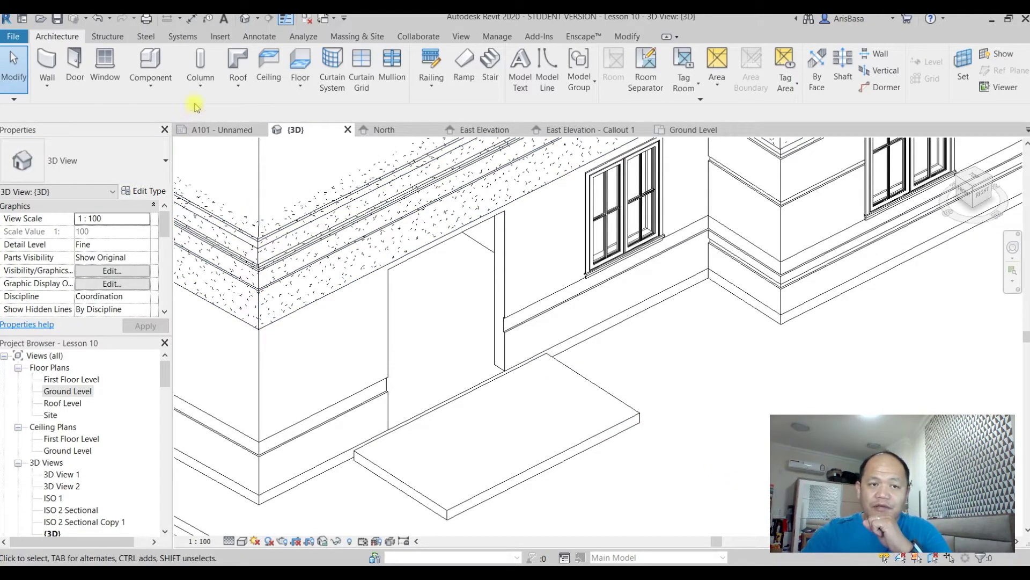
Step: Check which types are available for architectural columns, without placing one
left_click(194, 89)
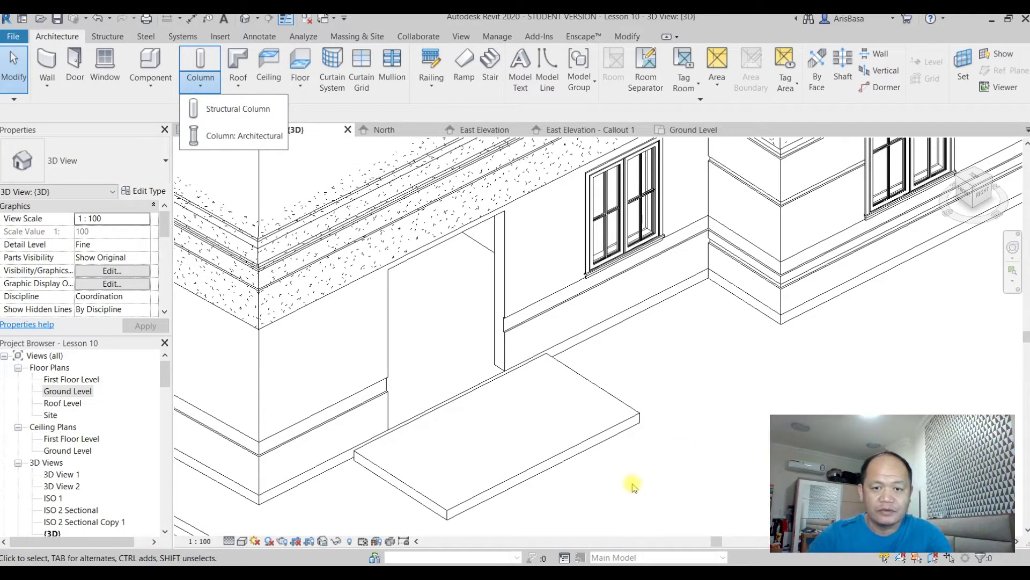
left_click(231, 136)
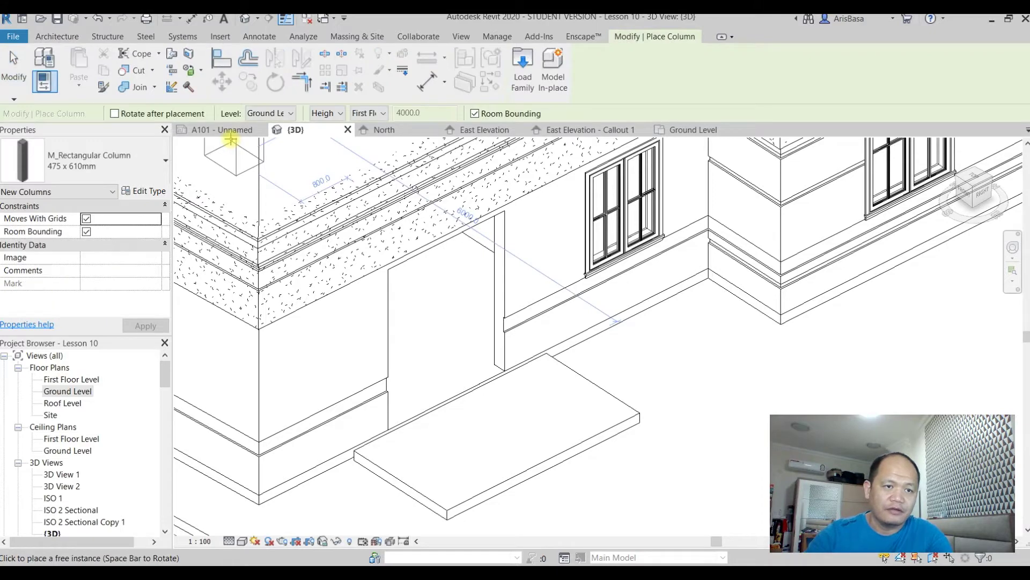
left_click(122, 171)
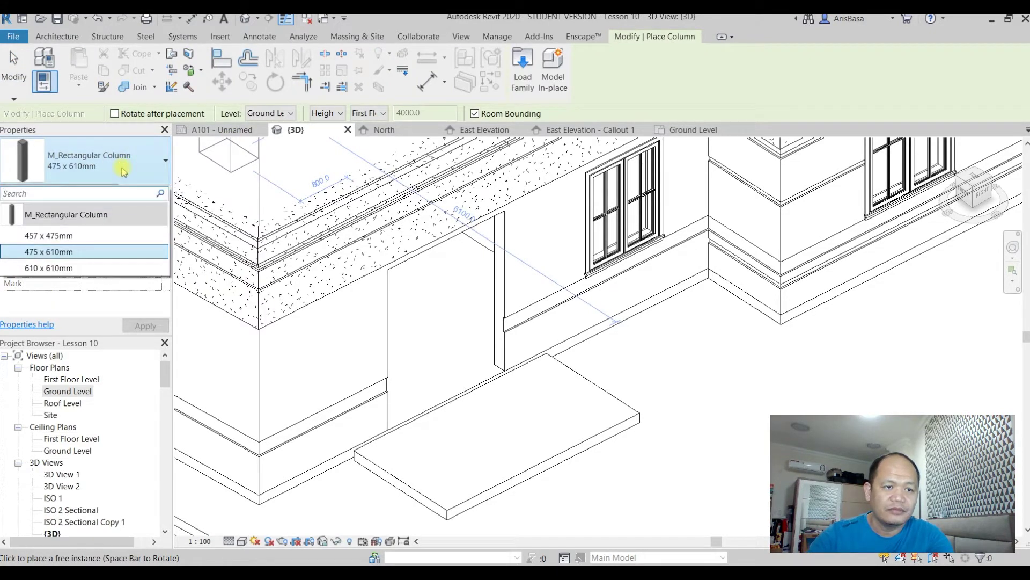
mouse_move(74, 271)
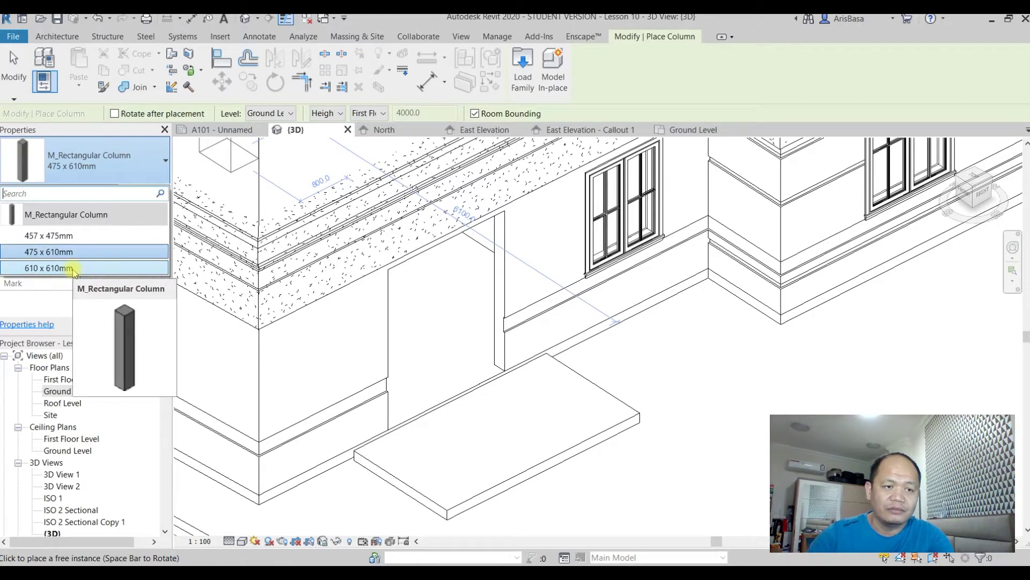
key("Escape")
key("Escape")
Step: Examine the whole house and site in 3D, ending with a close view of the entrance slab and wall opening
middle_click_drag(684, 452, 703, 447)
scroll(718, 446, "down", 5)
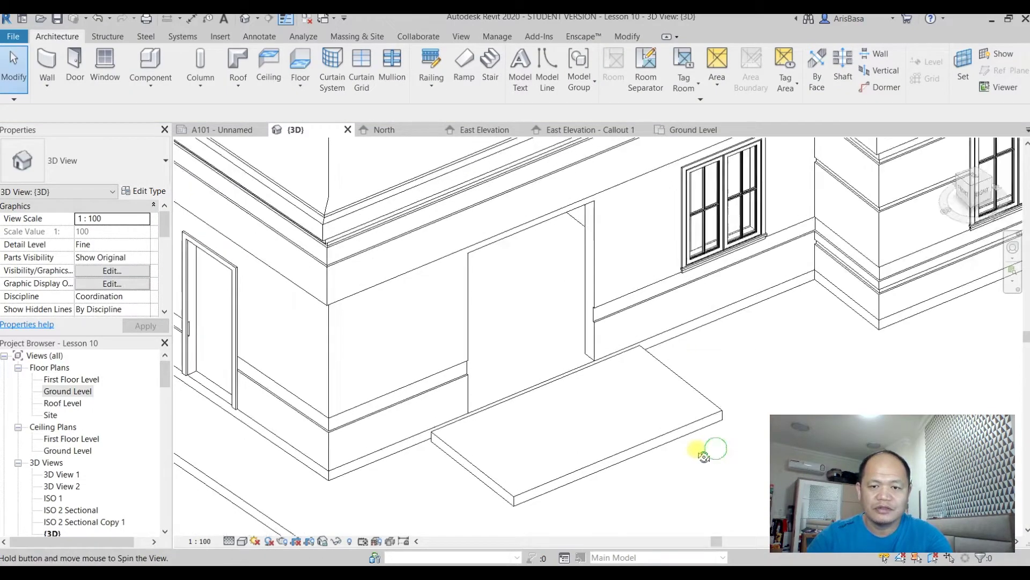
scroll(697, 434, "down", 2)
middle_click_drag(690, 413, 731, 441, "shift")
scroll(720, 431, "down", 8)
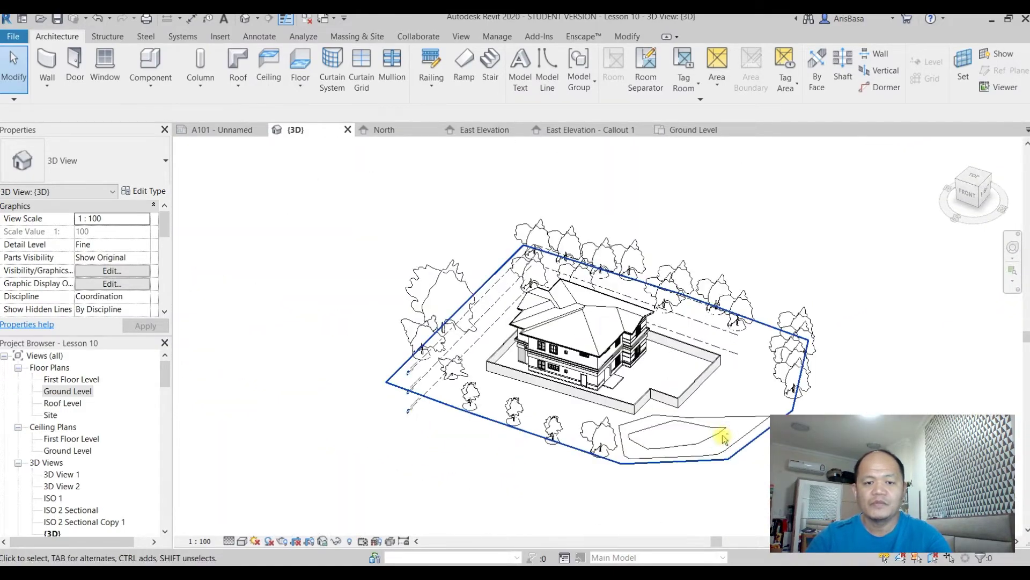
scroll(625, 345, "up", 5)
middle_click_drag(659, 438, 562, 221)
middle_click_drag(585, 263, 543, 220, "shift")
scroll(587, 318, "up", 3)
scroll(603, 347, "up", 4)
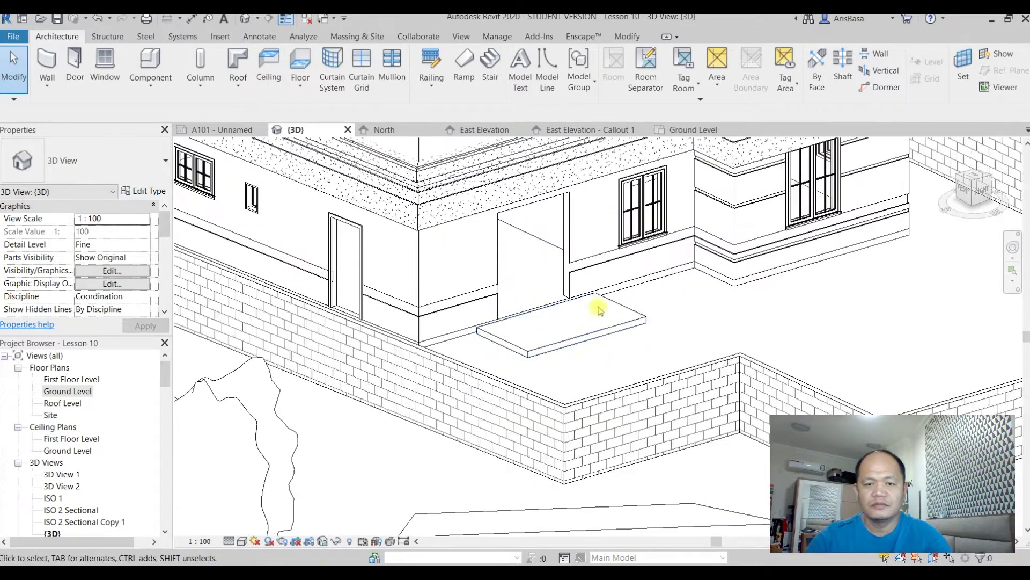
middle_click_drag(634, 386, 600, 490, "shift")
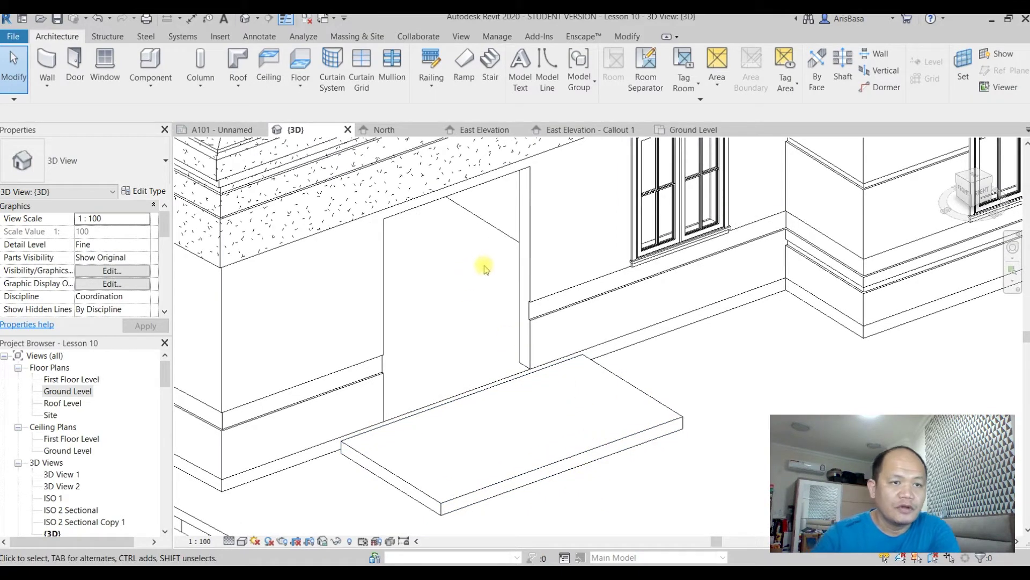
Step: Start an in-place component in the Columns category, filtering the category list to Architecture only, and name it Columns 1
left_click(152, 91)
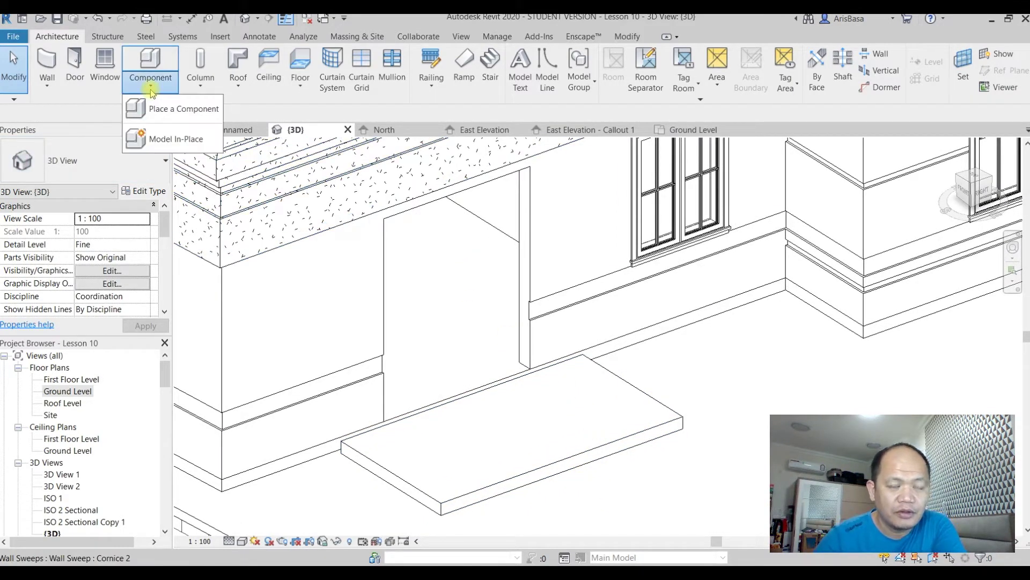
left_click(162, 140)
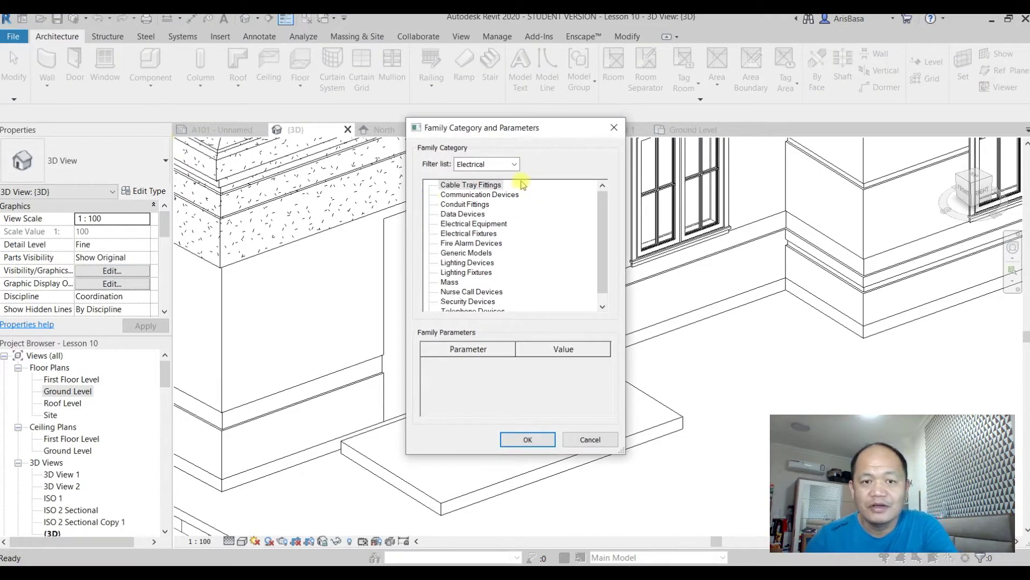
left_click(514, 165)
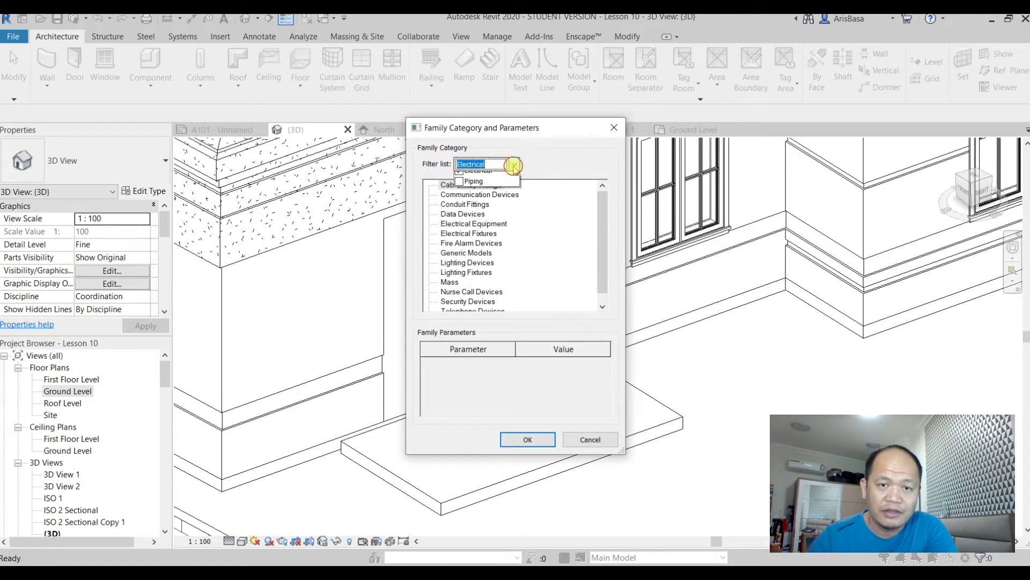
left_click(459, 209)
left_click(460, 177)
left_click(567, 162)
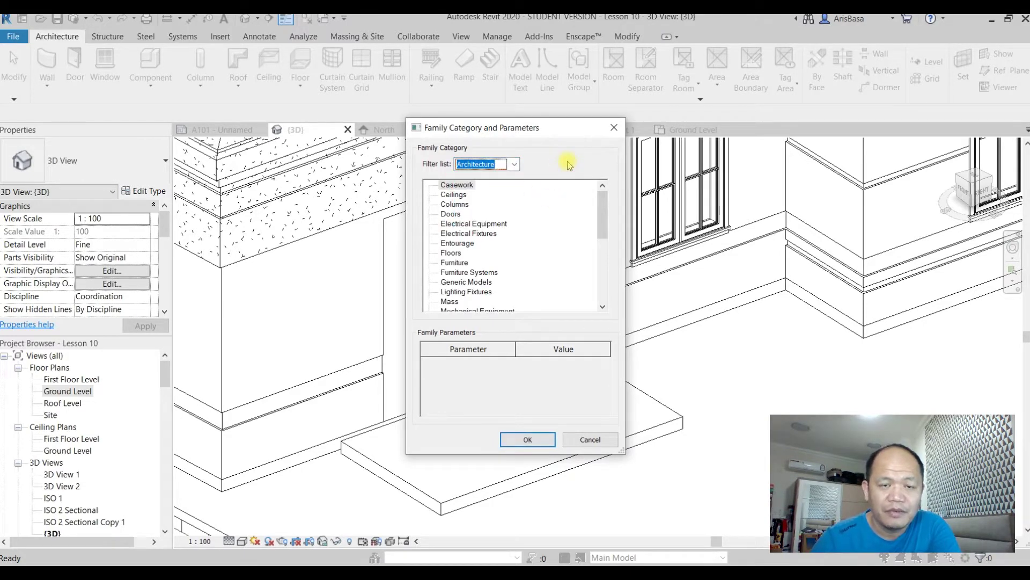
left_click(456, 204)
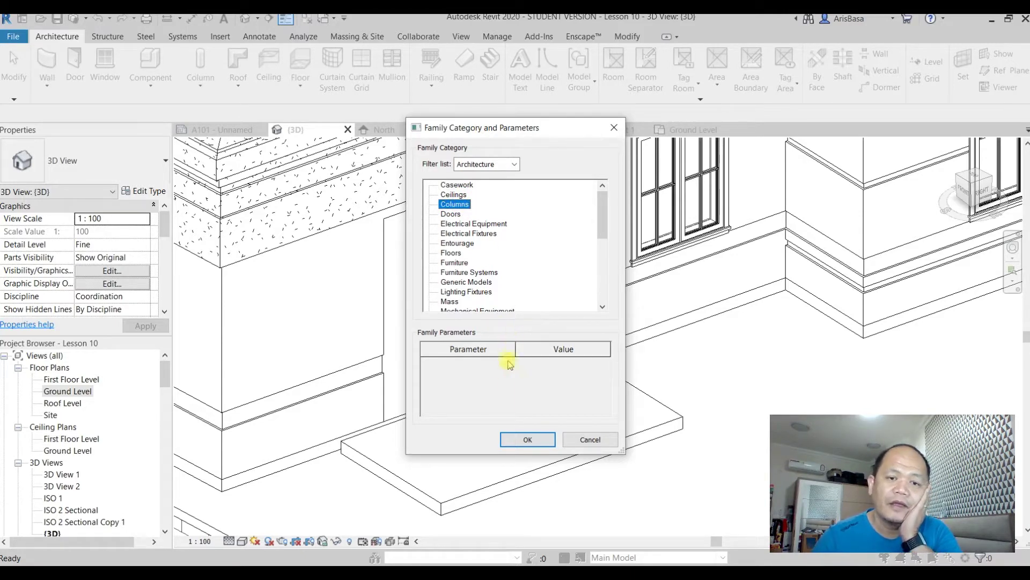
left_click(525, 439)
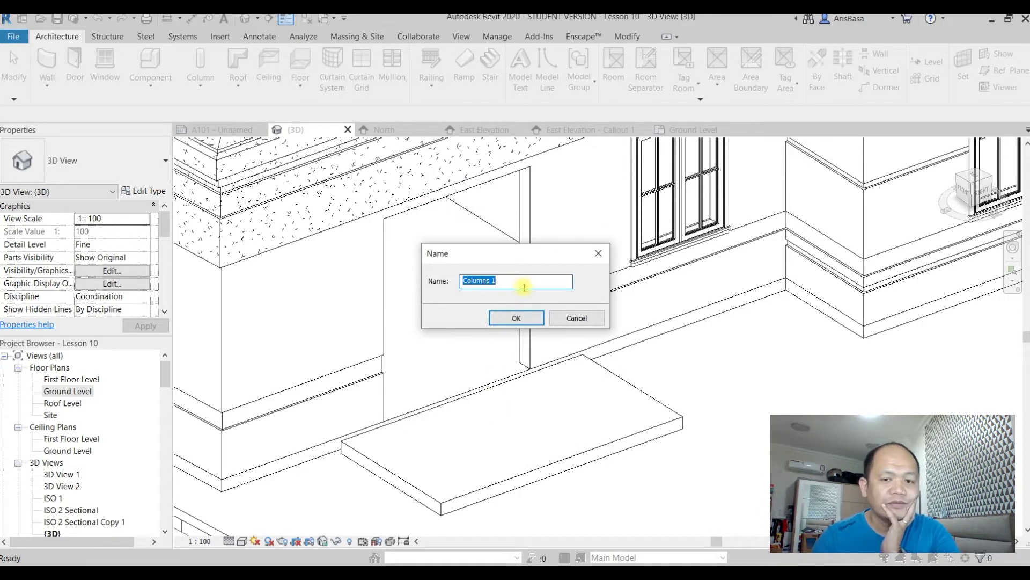
left_click(516, 318)
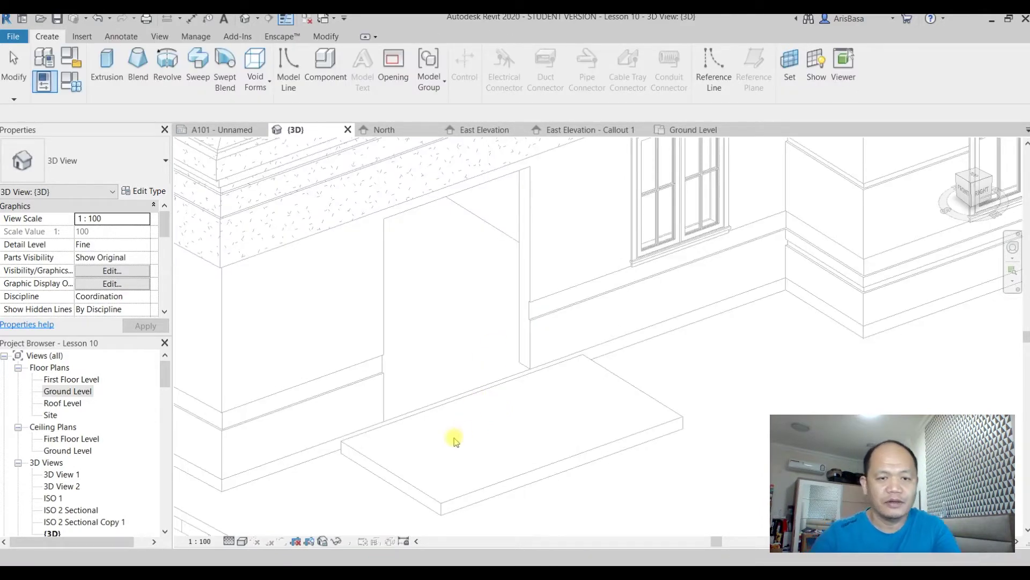
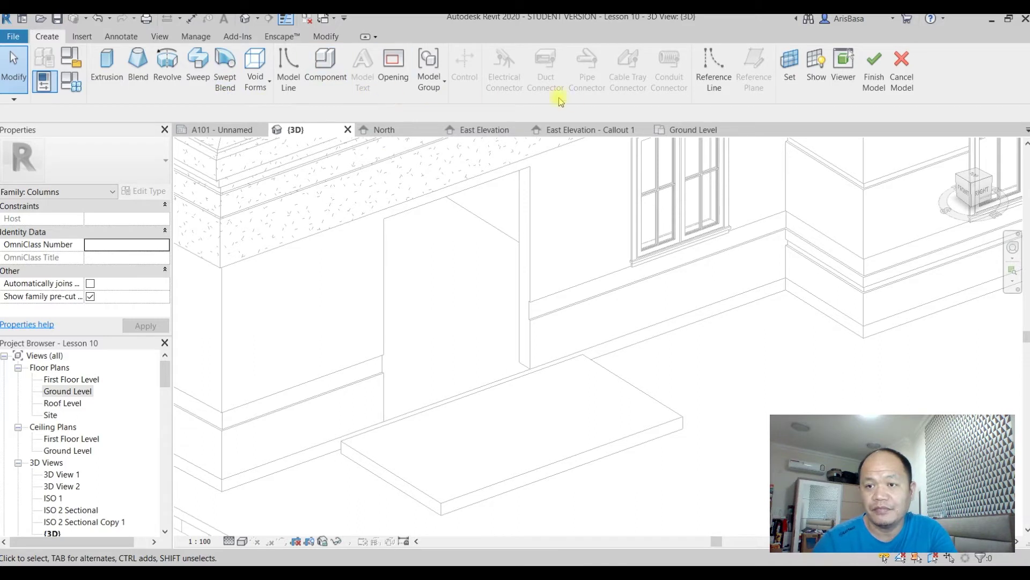
Step: Create a 250 mm deep extrusion from an ellipse with radii of about 180 and 160 mm near the entrance slab's outer corner
left_click(114, 86)
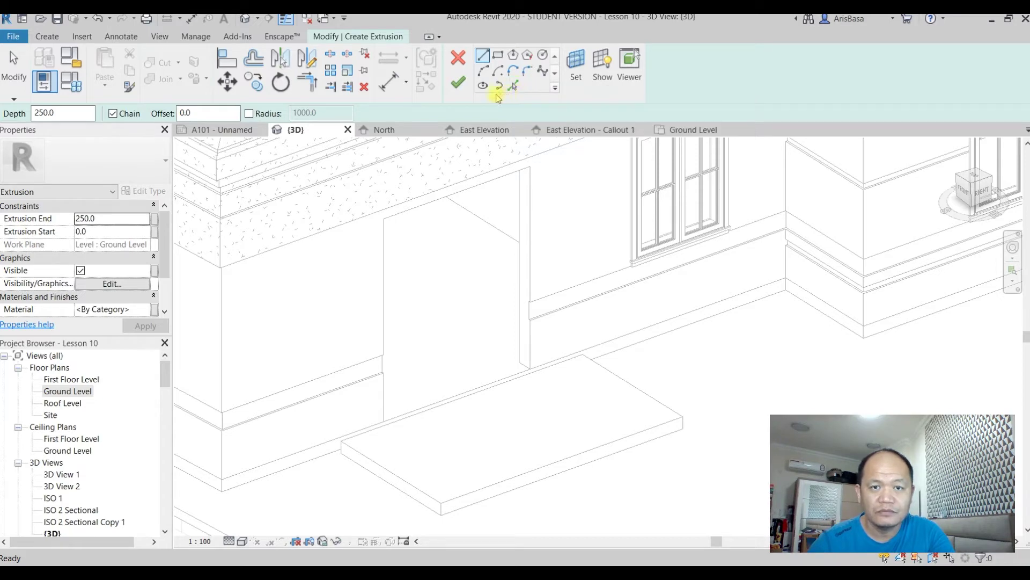
left_click(483, 87)
scroll(448, 490, "up", 5)
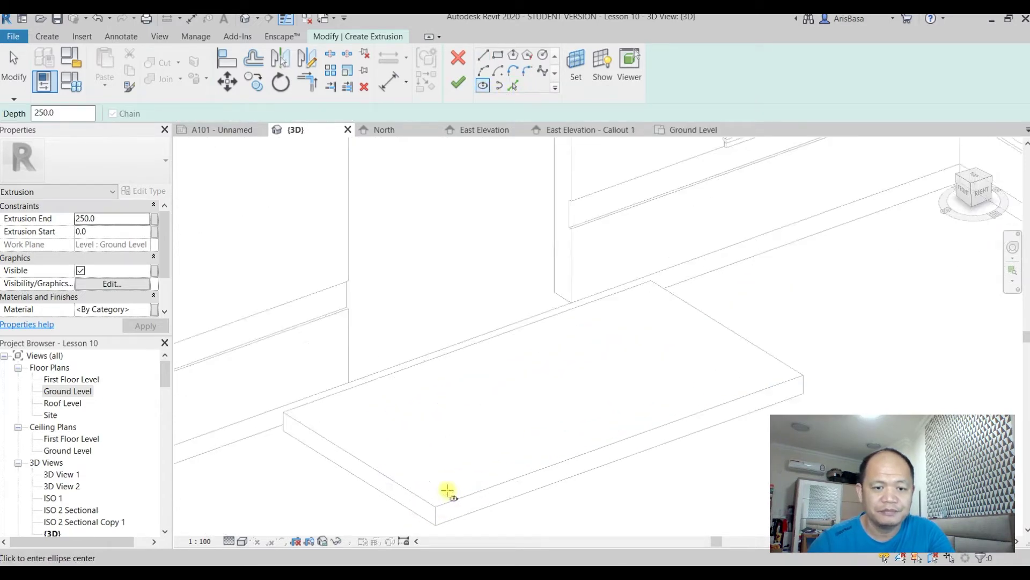
middle_click_drag(451, 412, 453, 389)
scroll(453, 390, "up", 1)
left_click(447, 411)
left_click(459, 418)
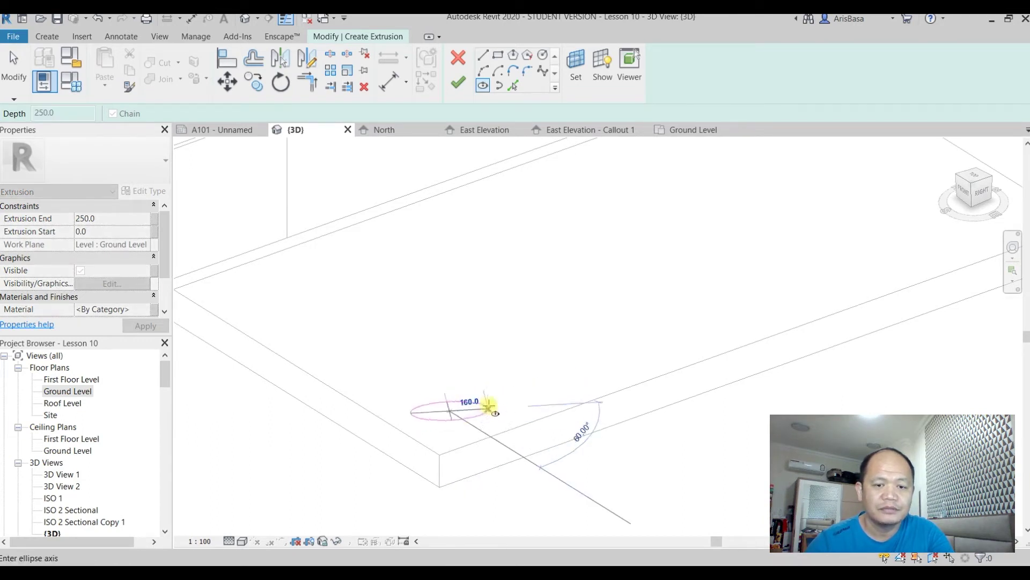
left_click(495, 412)
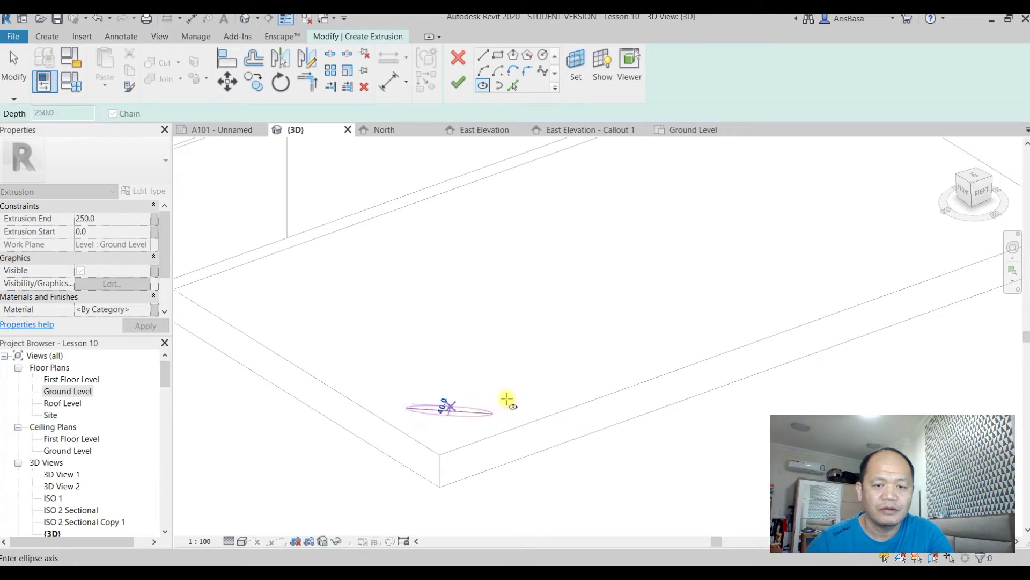
scroll(497, 403, "up", 2)
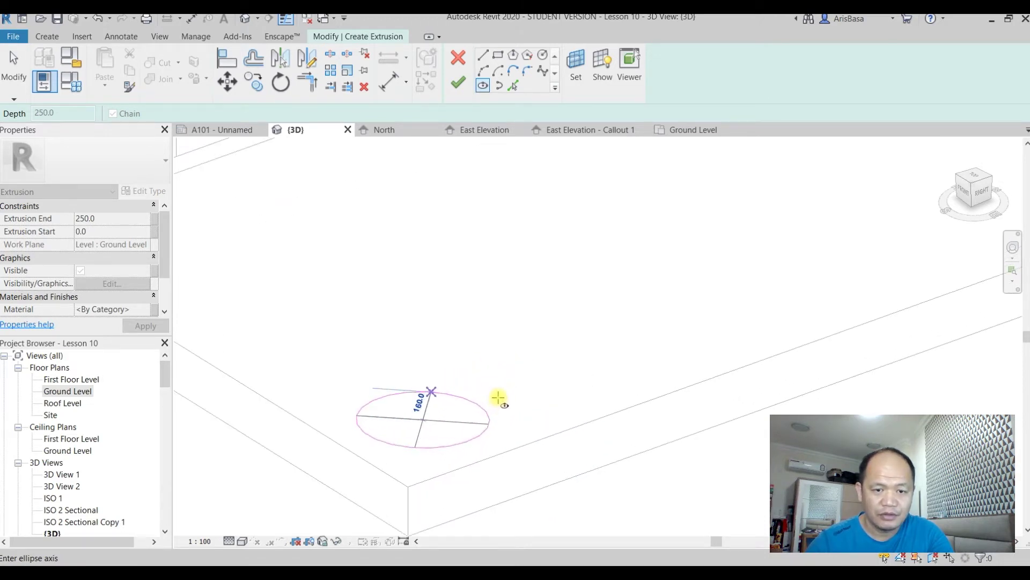
left_click(498, 397)
scroll(530, 334, "down", 2)
middle_click_drag(528, 338, 506, 378)
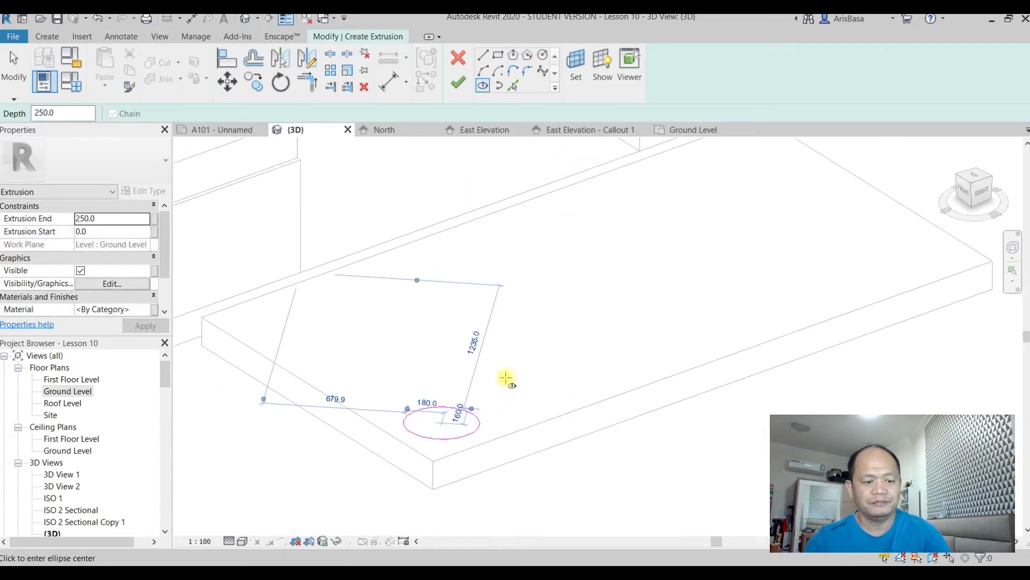
middle_click_drag(471, 256, 492, 280)
left_click(459, 83)
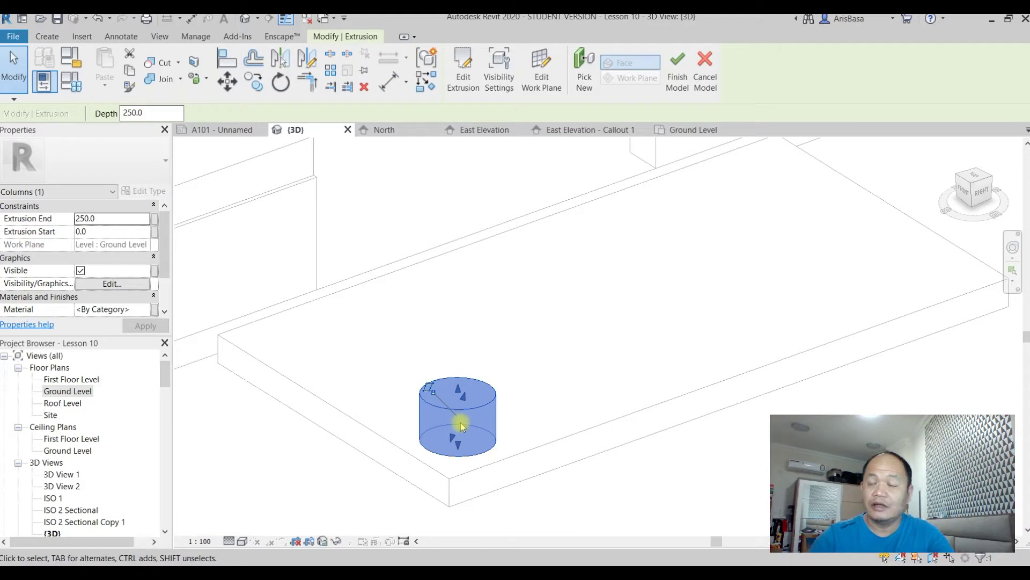
Step: Set the elliptical column's extrusion end to 3000 and finish the in-place model
middle_click_drag(553, 396, 557, 384)
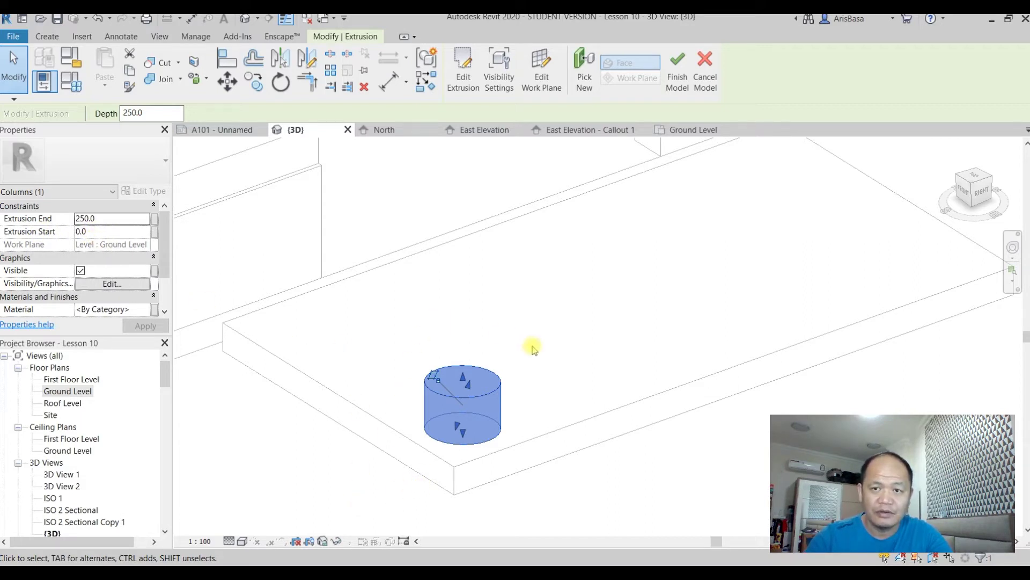
left_click(111, 219)
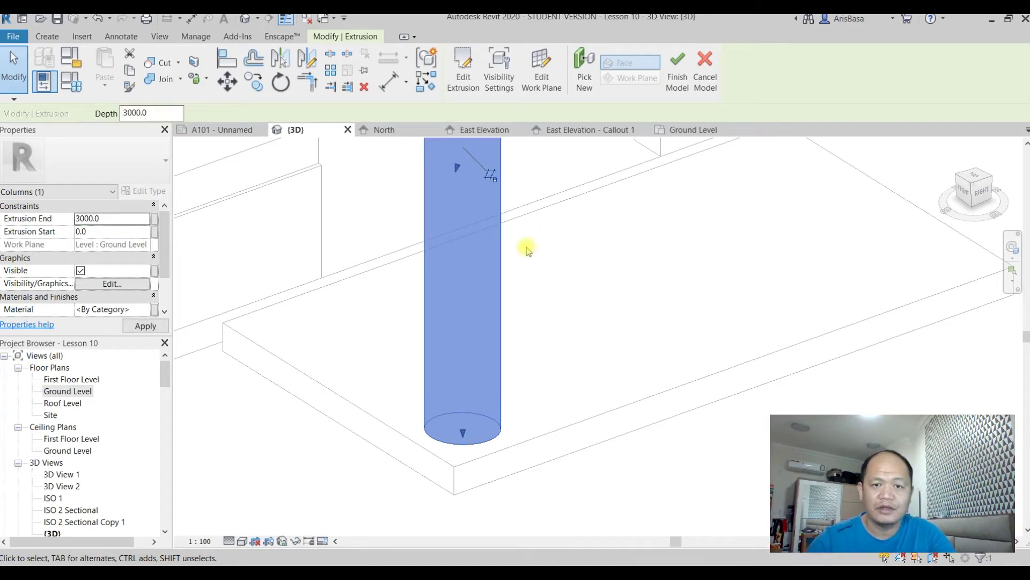
middle_click_drag(598, 279, 552, 401, "shift")
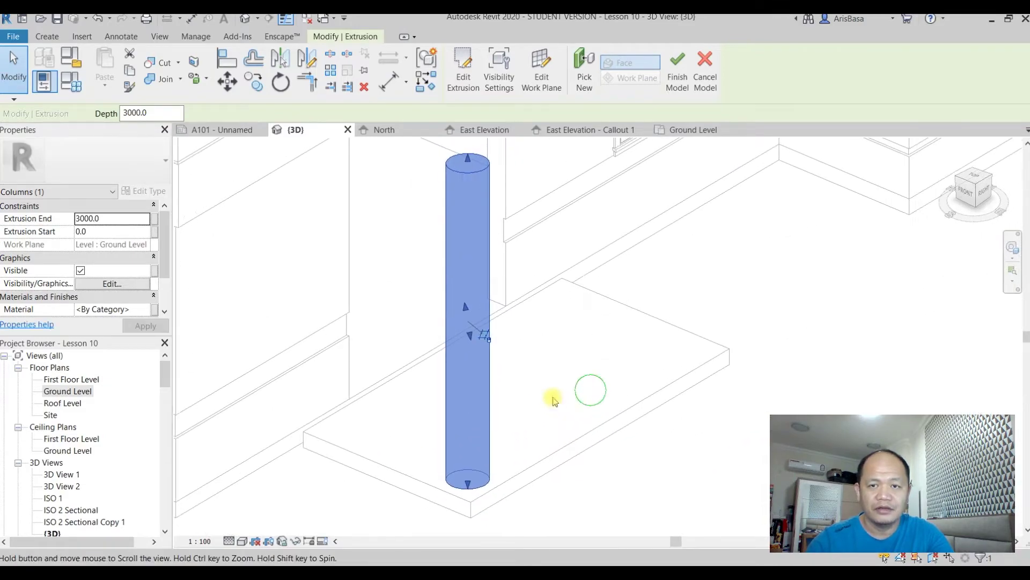
left_click(677, 70)
Step: Mirror a copy of the column to the slab's other end, using a drawn axis through the midpoint of the slab's outer edge
scroll(746, 326, "down", 3)
middle_click_drag(763, 333, 624, 433, "shift")
middle_click_drag(671, 459, 624, 454)
middle_click_drag(771, 365, 748, 386)
left_click(498, 284)
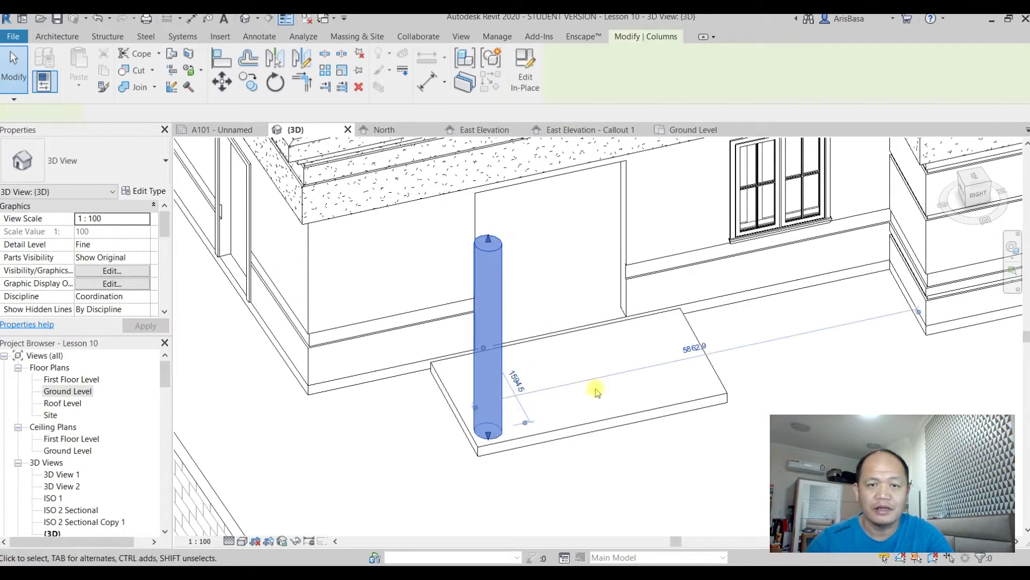
middle_click_drag(641, 447, 645, 441)
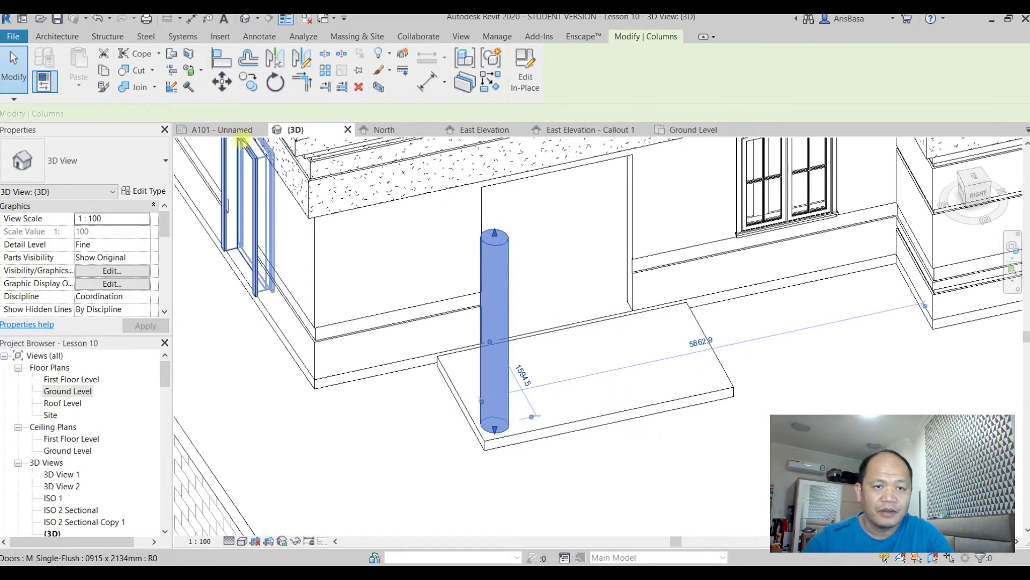
left_click(302, 58)
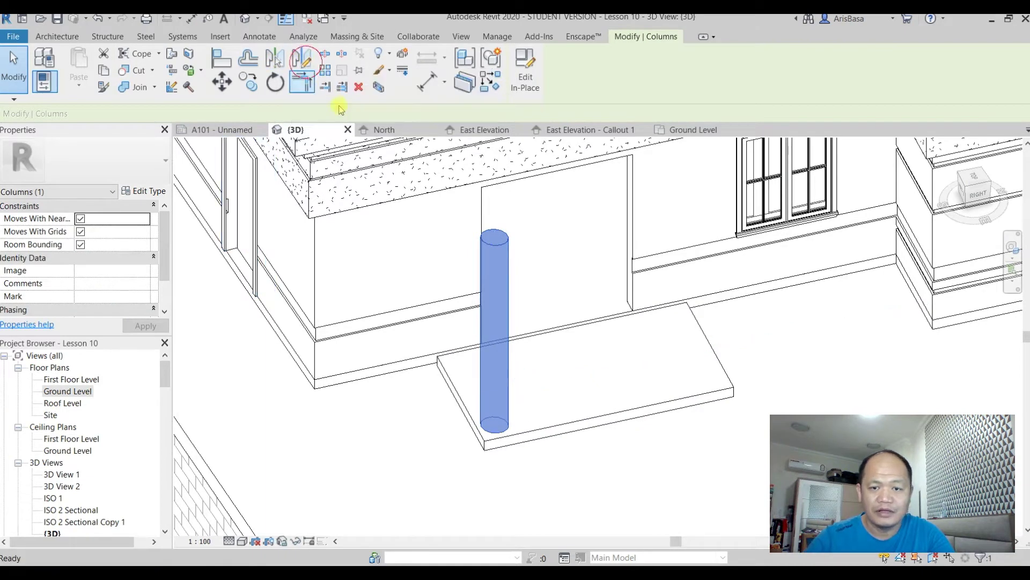
scroll(602, 416, "up", 2)
scroll(603, 415, "up", 1)
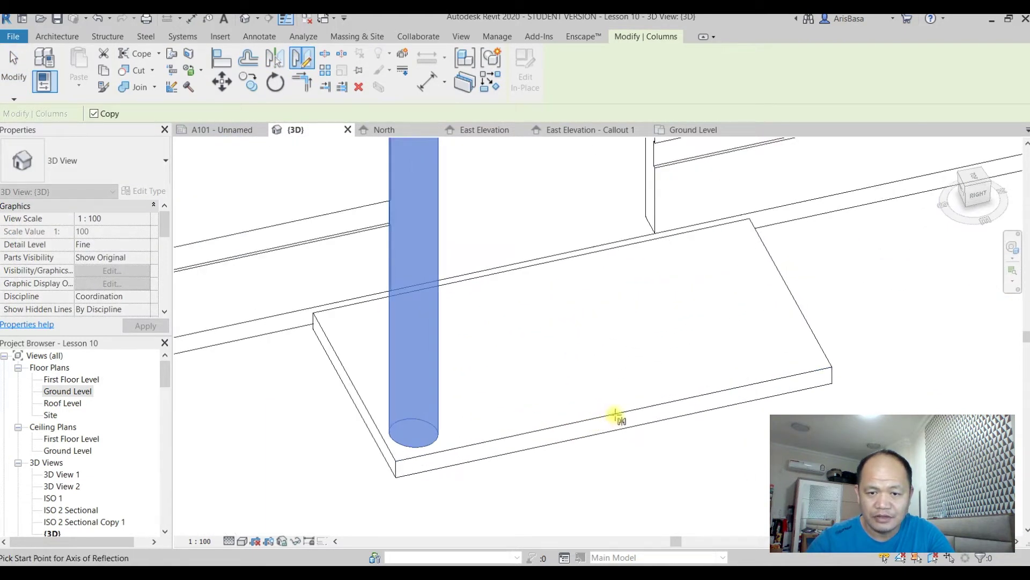
left_click(621, 412)
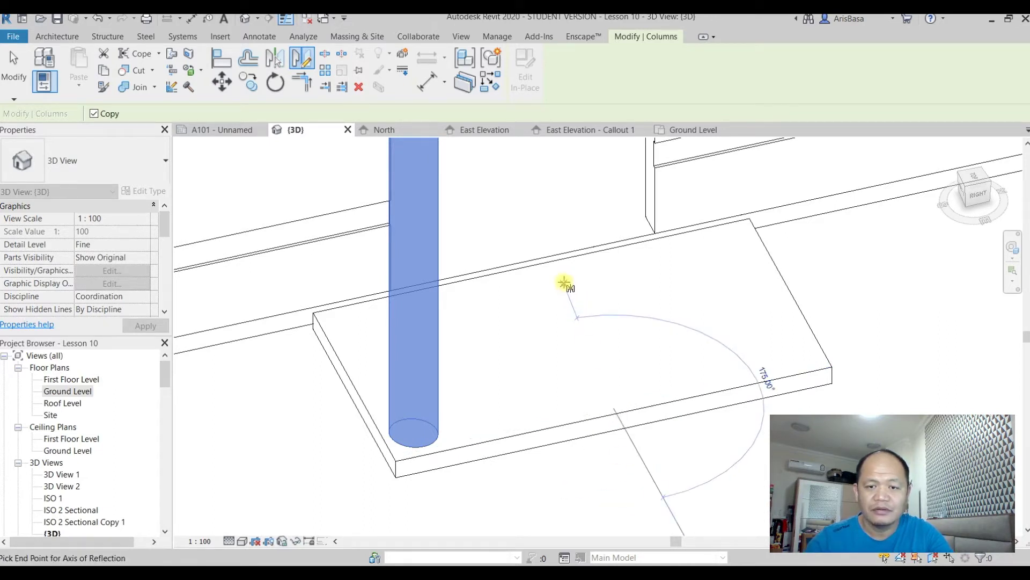
left_click(682, 531)
scroll(670, 500, "down", 4)
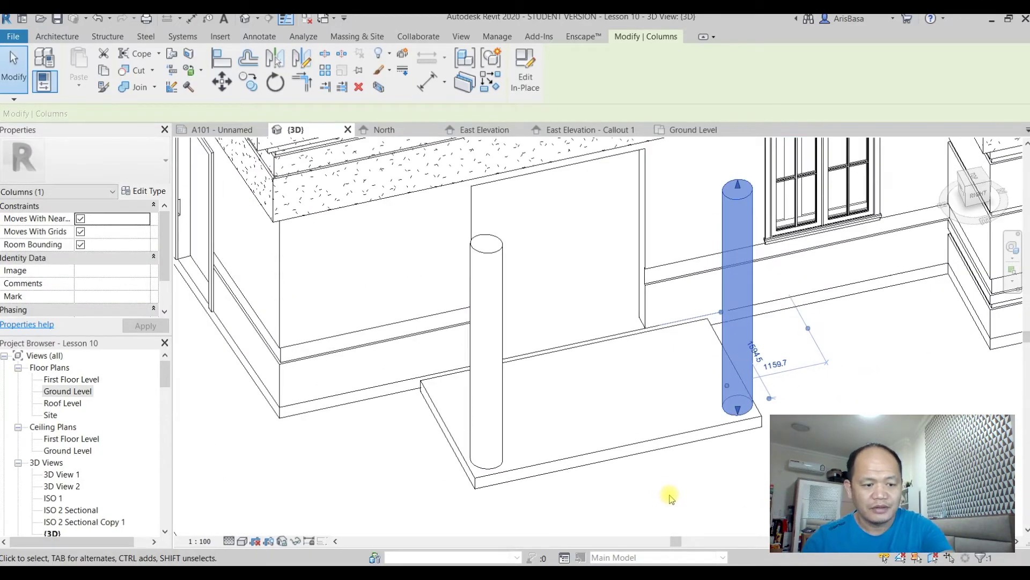
left_click(671, 499)
Step: Open the entrance slab's boundary for editing and delete its long outer edge
scroll(673, 498, "down", 3)
middle_click_drag(676, 493, 656, 564)
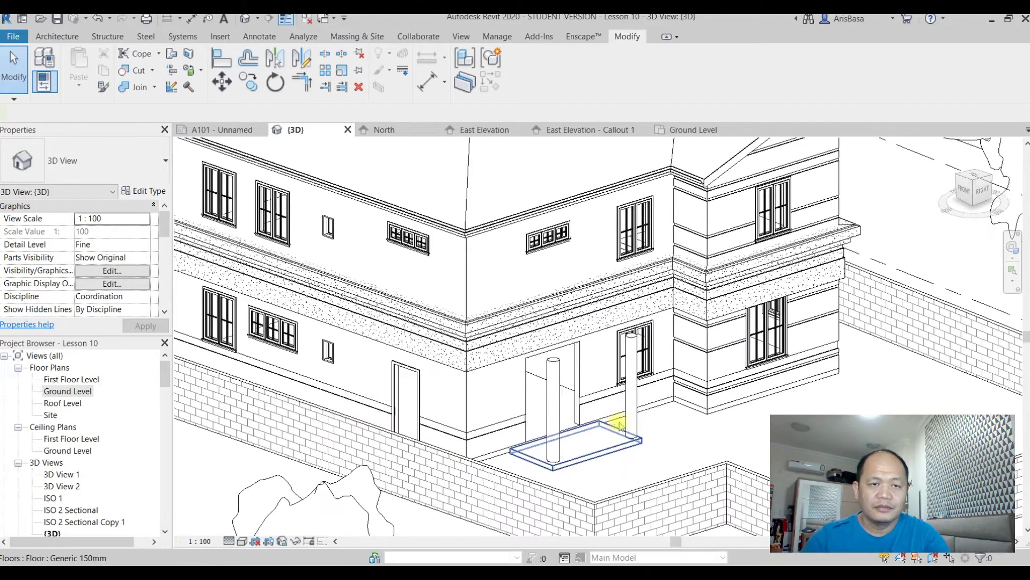
middle_click_drag(632, 444, 658, 414)
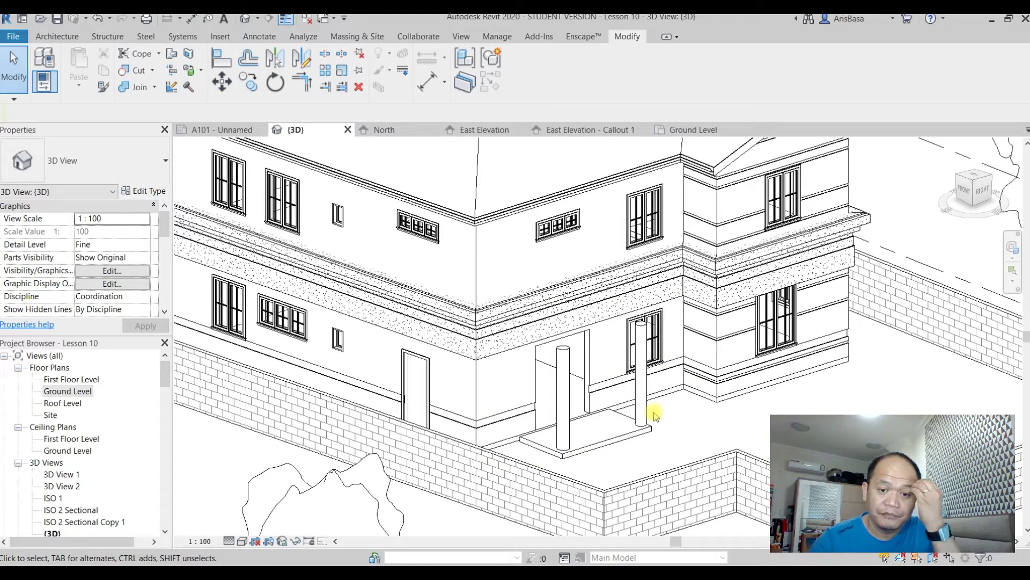
middle_click_drag(652, 456, 683, 422)
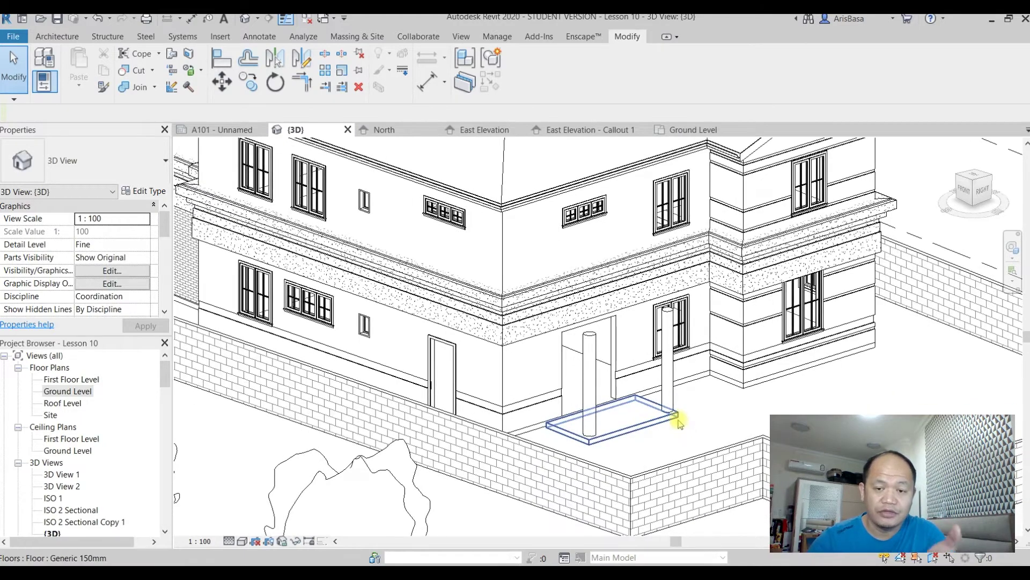
middle_click_drag(626, 441, 655, 453)
scroll(654, 454, "up", 4)
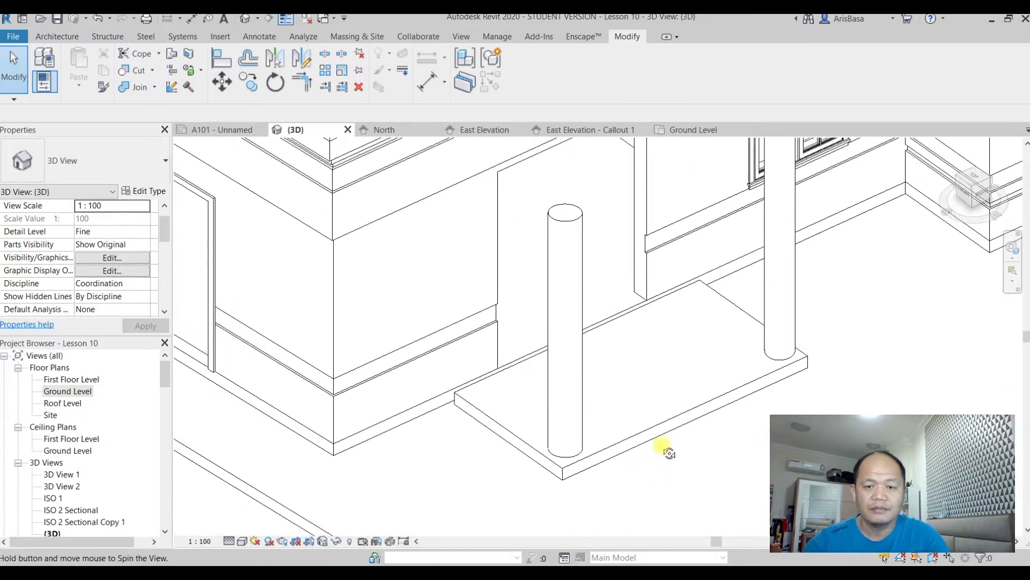
left_click(661, 426)
scroll(679, 416, "down", 2)
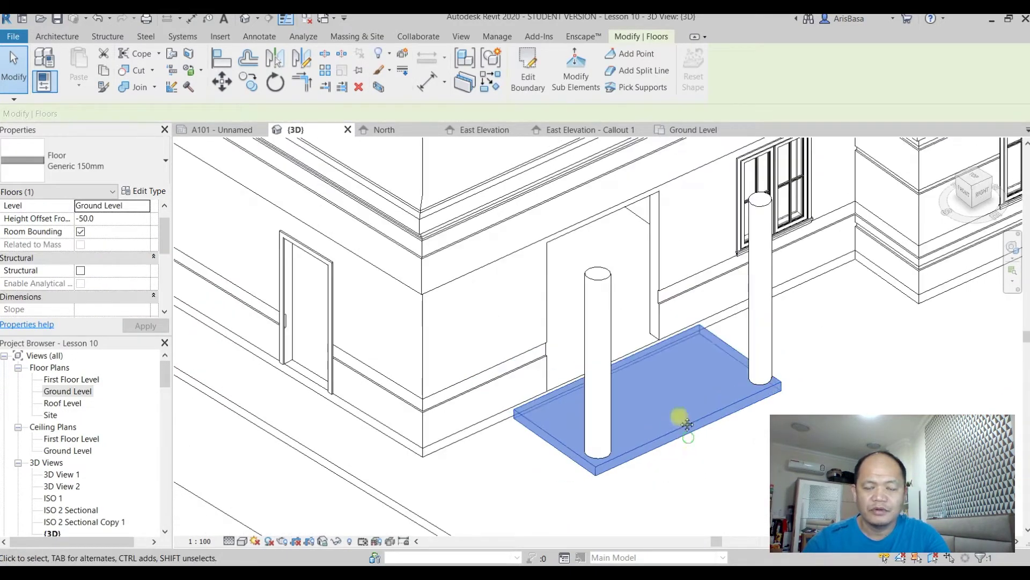
middle_click_drag(681, 393, 660, 453)
scroll(675, 417, "up", 2)
middle_click_drag(669, 413, 700, 415, "shift")
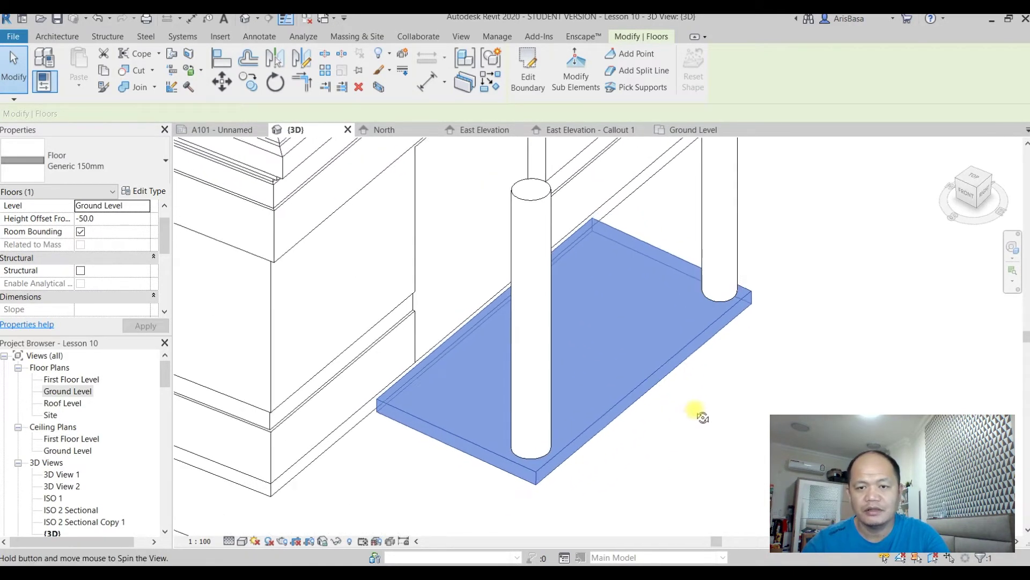
middle_click_drag(640, 390, 643, 411)
left_click(528, 75)
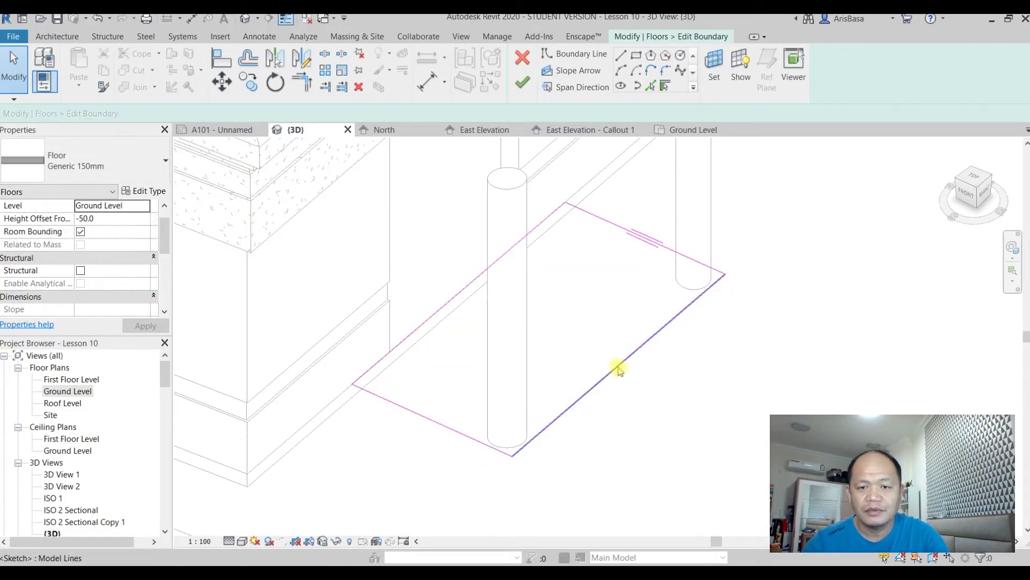
left_click(618, 369)
key("Delete")
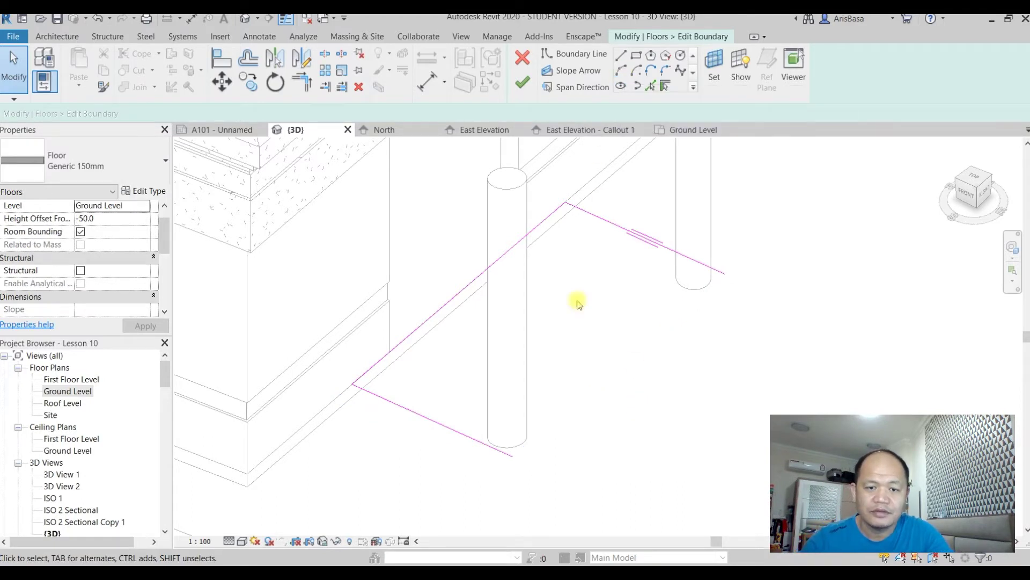
Step: Close the slab boundary with an outward-bulging start-end-radius arc of about 3670 mm radius between the two open corners
left_click(622, 71)
left_click(512, 455)
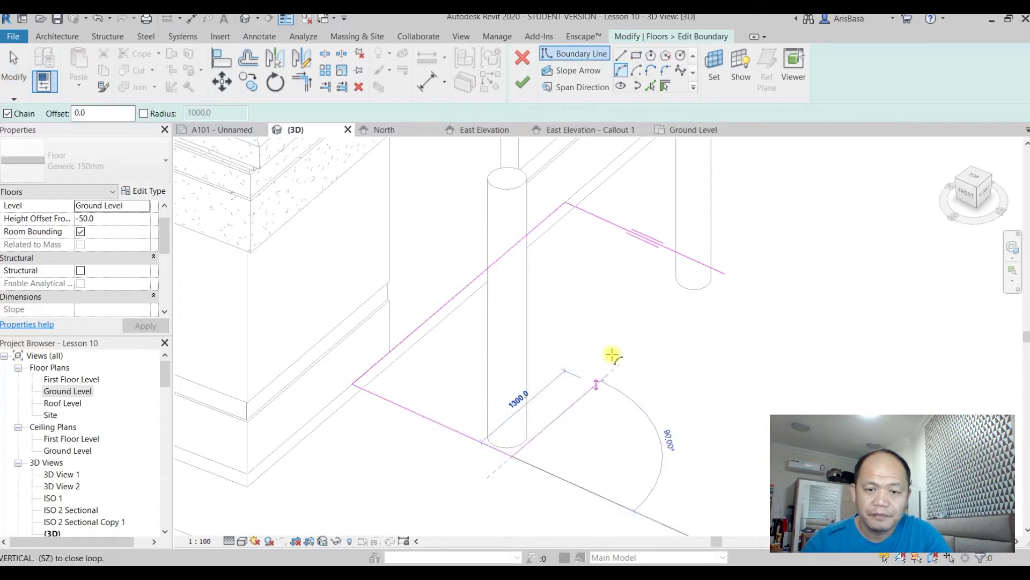
left_click(725, 275)
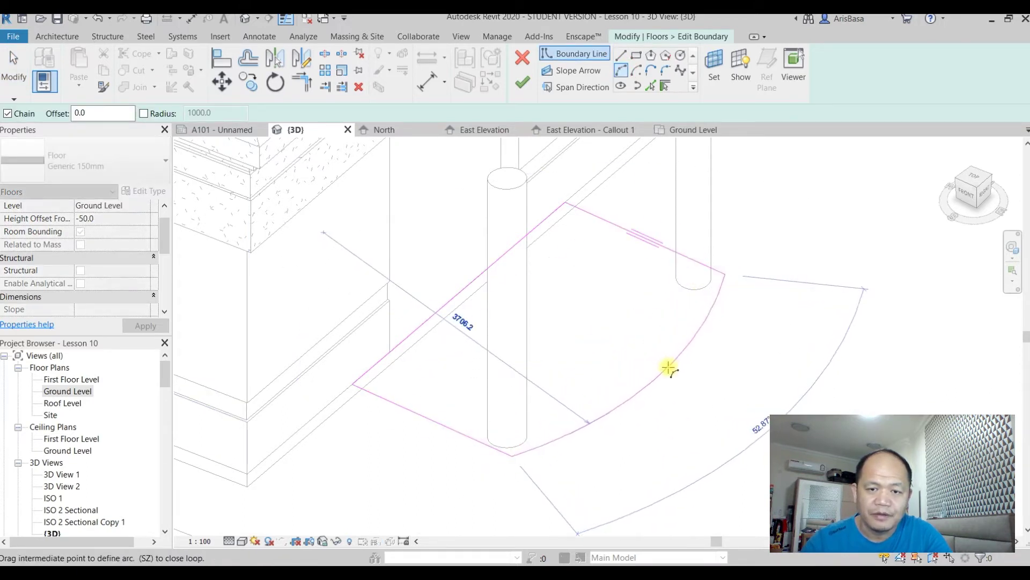
left_click(643, 380)
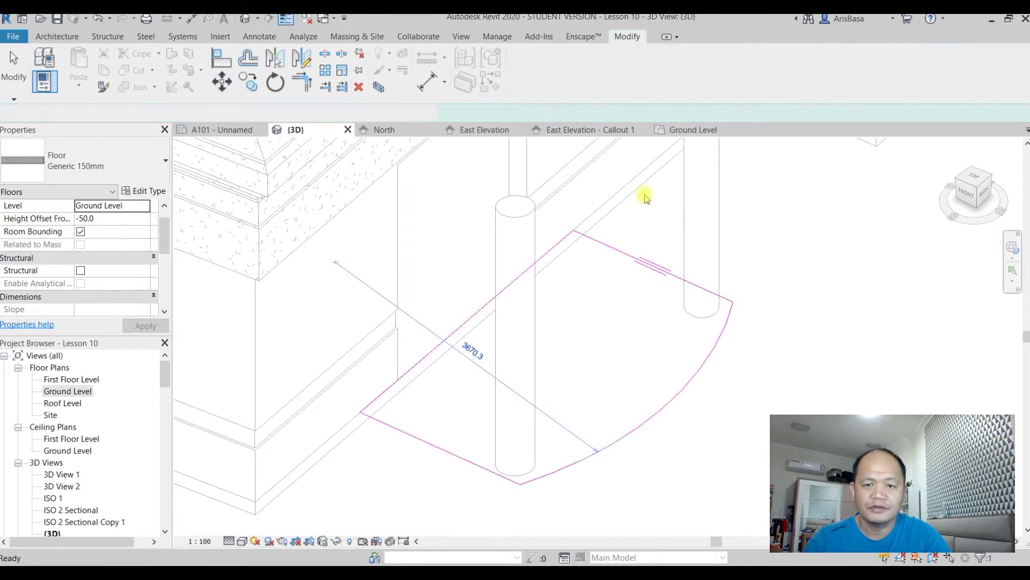
Step: Finish the entrance slab's boundary sketch with its curved outer edge
left_click(522, 82)
mouse_move(725, 419)
middle_mouse_down()
mouse_move(683, 409)
mouse_move(722, 418)
mouse_move(686, 420)
mouse_move(742, 407)
mouse_move(736, 419)
middle_mouse_up()
scroll(557, 442, "up", 2)
scroll(738, 282, "down", 4)
middle_click_drag(752, 329, 727, 386)
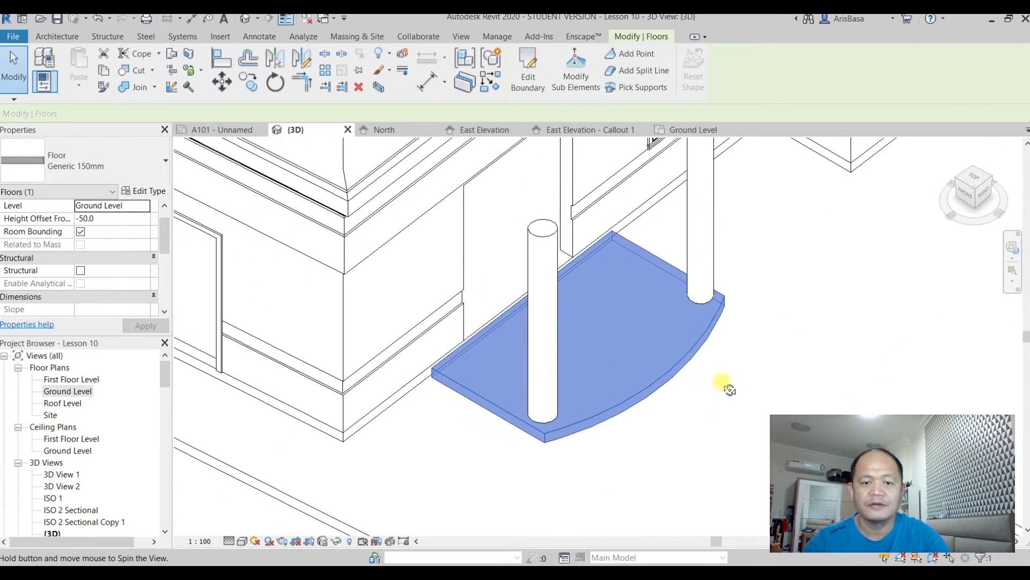
scroll(691, 403, "up", 2)
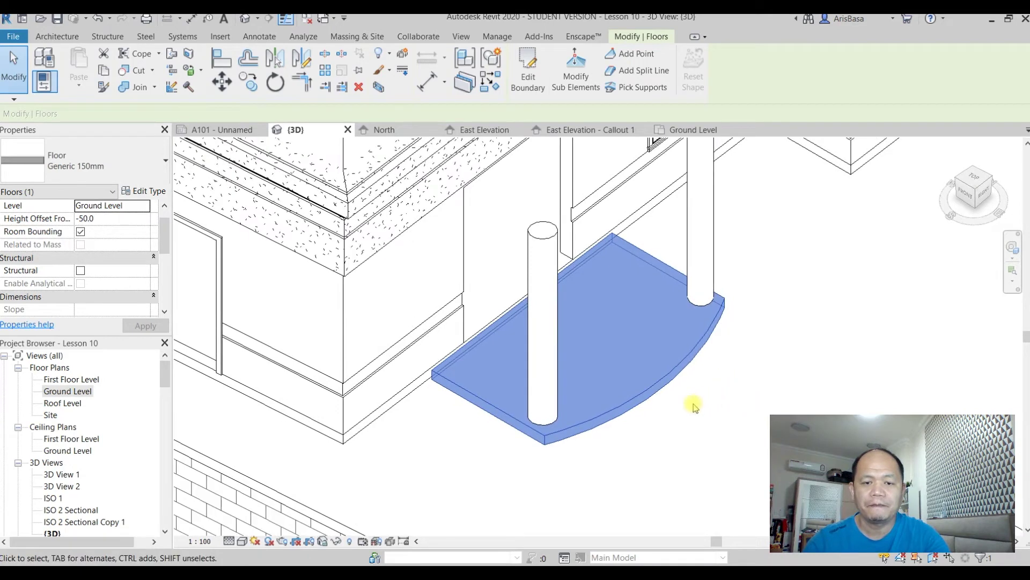
left_click(651, 451)
Step: Reopen the entrance slab's boundary and move both short side edges outward until they are about 3500 mm apart
left_click(471, 410)
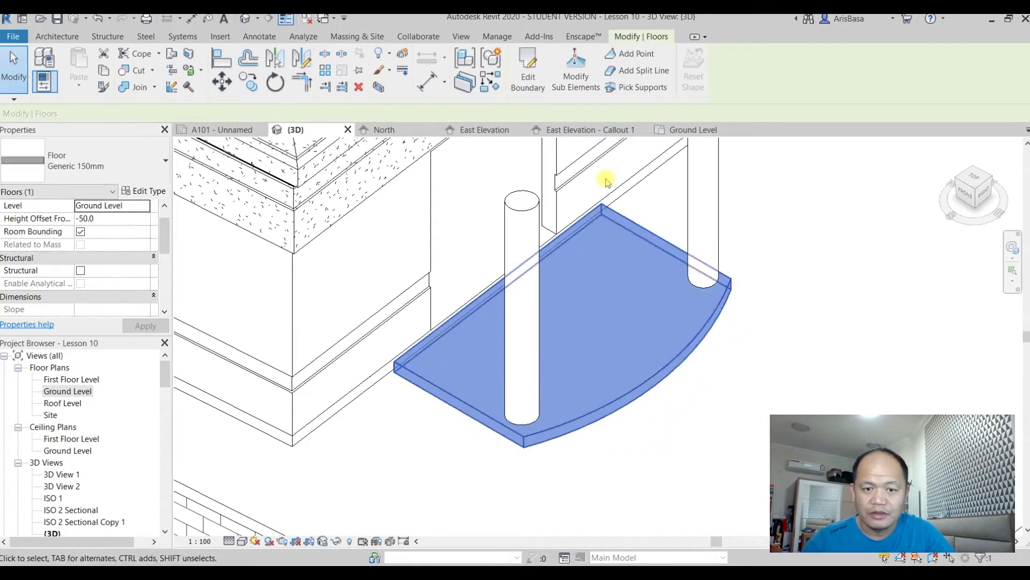
left_click(527, 81)
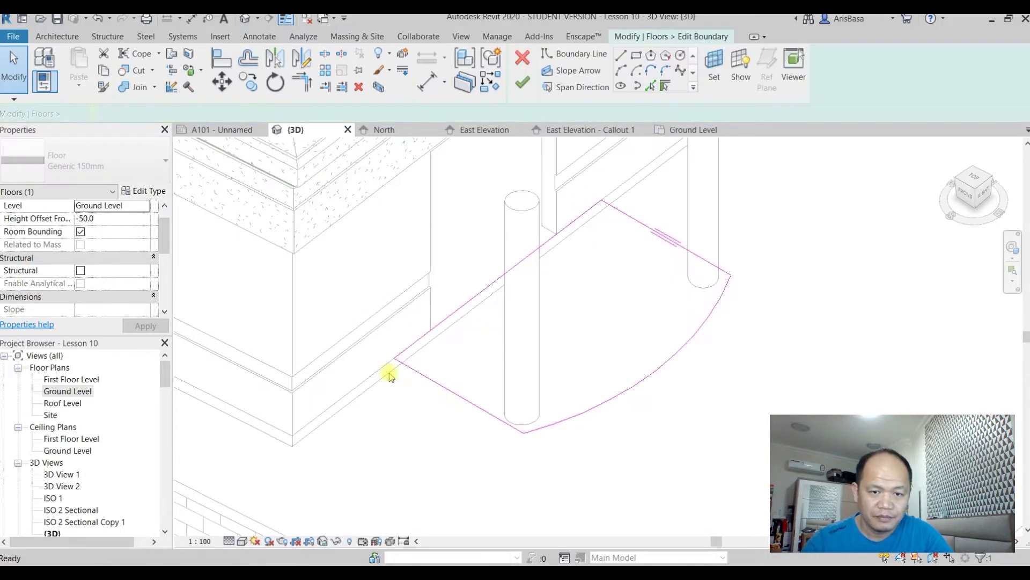
left_click(445, 396)
left_click_drag(435, 404, 446, 402)
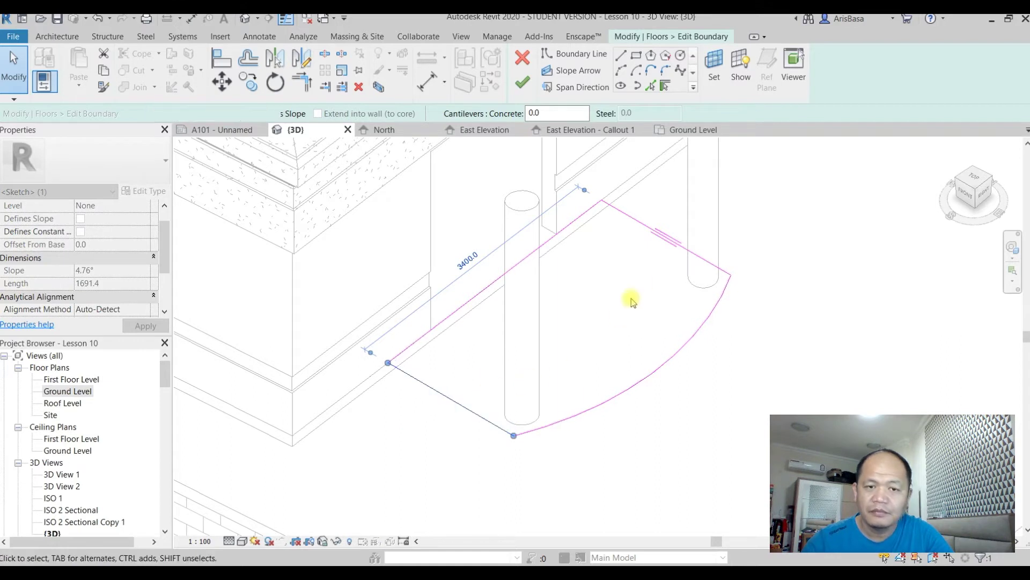
left_click(625, 215)
mouse_move(625, 215)
left_mouse_down()
mouse_move(642, 203)
mouse_move(629, 215)
left_mouse_up()
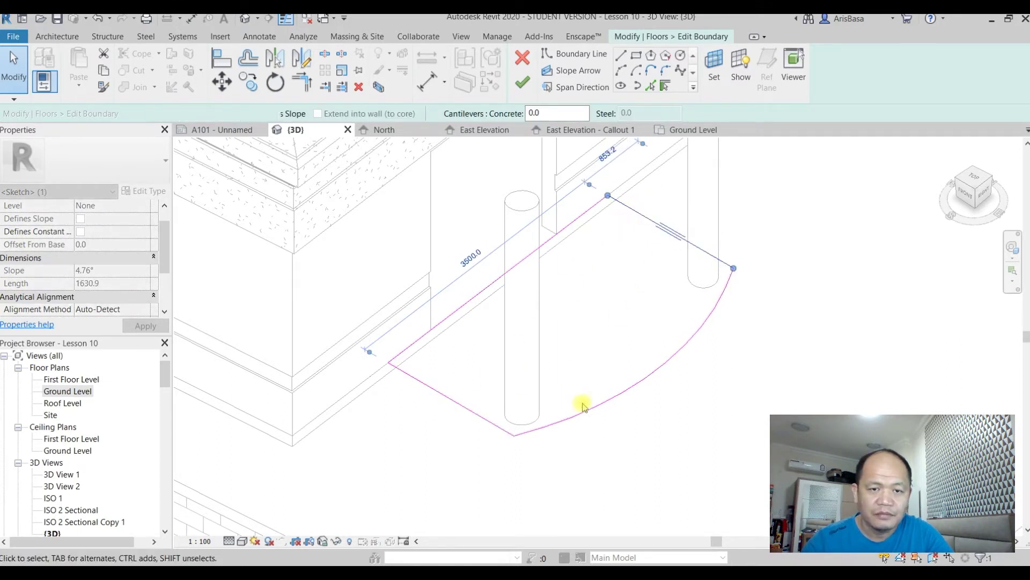
Step: Move the slab's short side edge nearest the house corner slightly further outward and finish the boundary sketch
left_click(421, 381)
left_click_drag(400, 391, 424, 391)
left_click(593, 464)
middle_click_drag(618, 421, 599, 436)
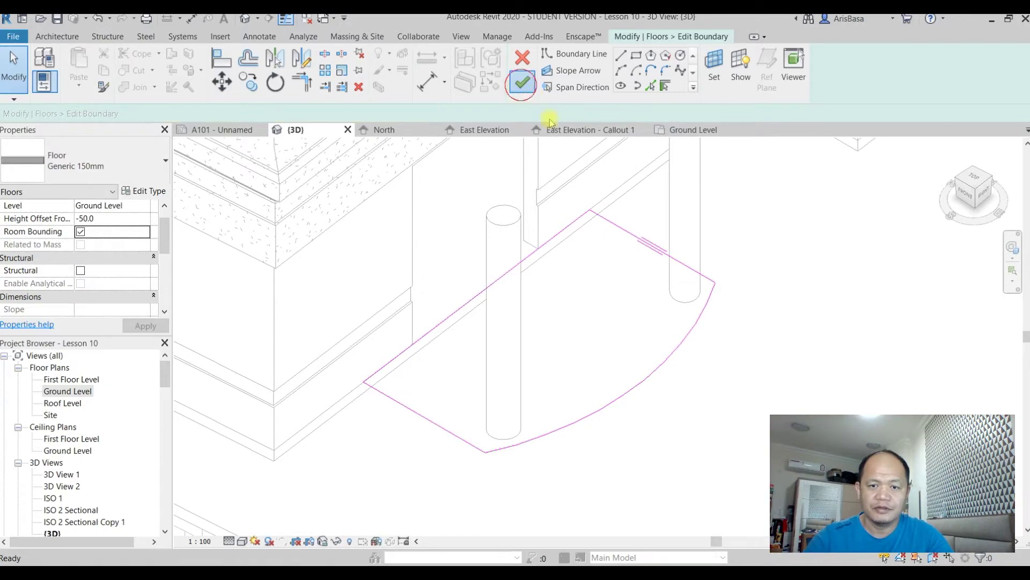
left_click(530, 92)
middle_click_drag(725, 426, 787, 409, "shift")
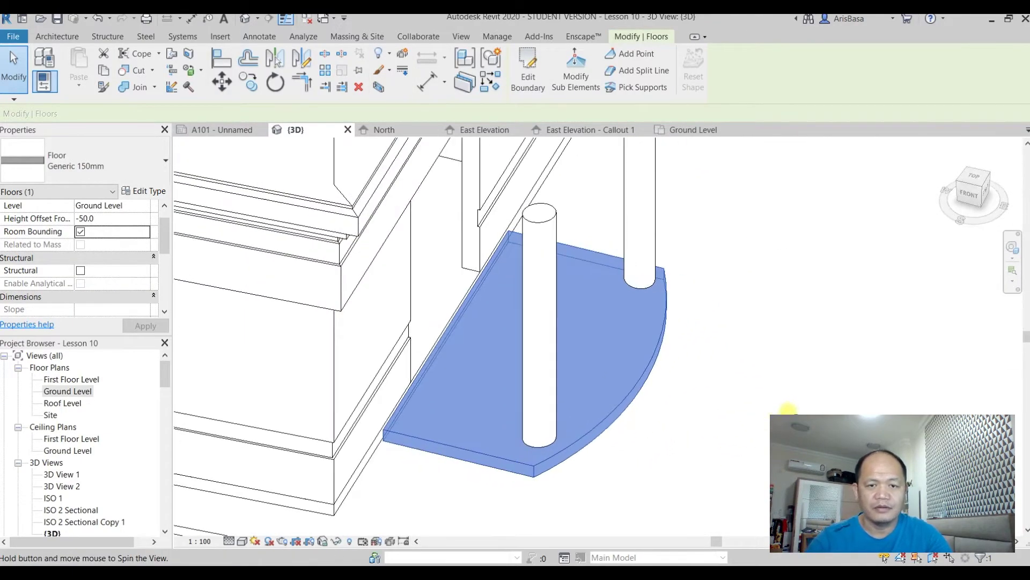
Step: Open the Ground Level floor plan at the entrance slab
left_click(68, 391)
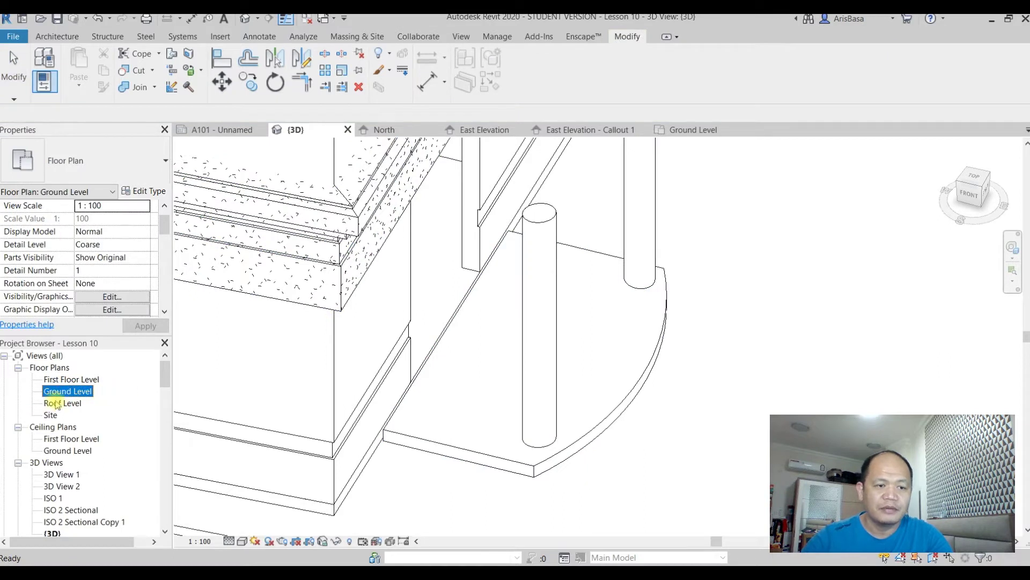
double_click(67, 393)
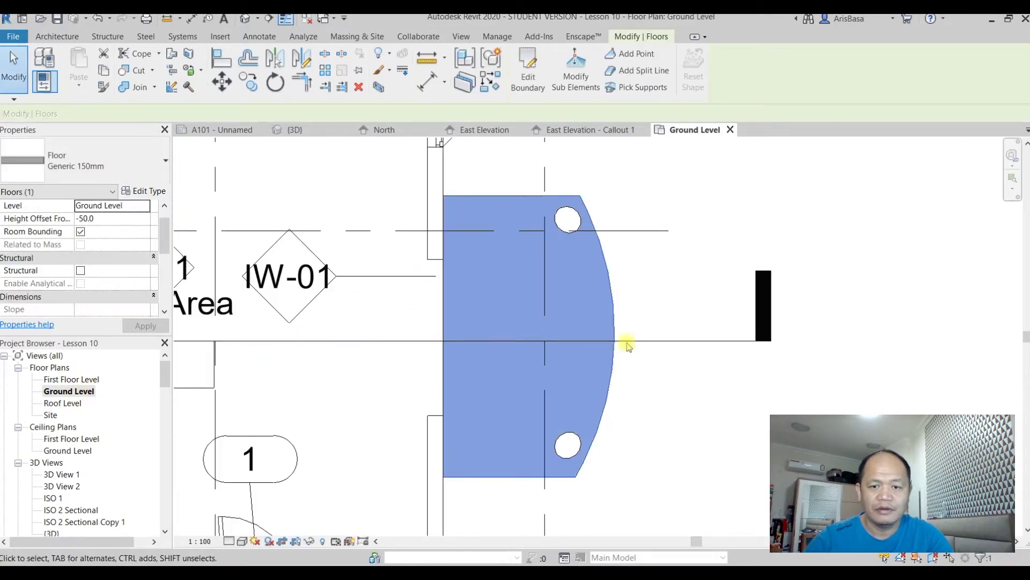
scroll(692, 400, "up", 1)
left_click(697, 413)
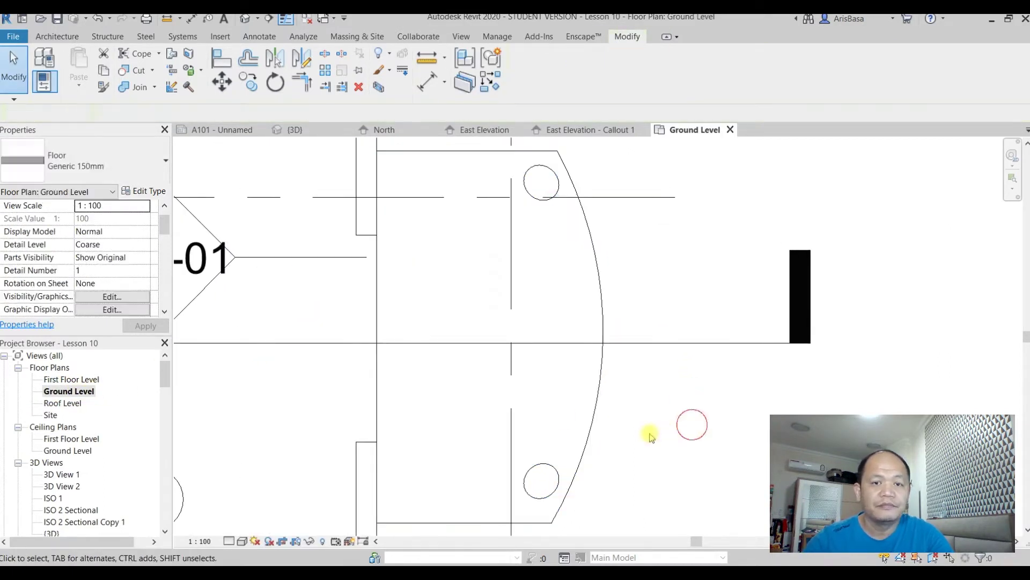
Step: Create a sketched-path railing along the entrance slab's two short sides and curved edge, picking the edges with a 75 mm inward offset
left_click(56, 37)
left_click(426, 94)
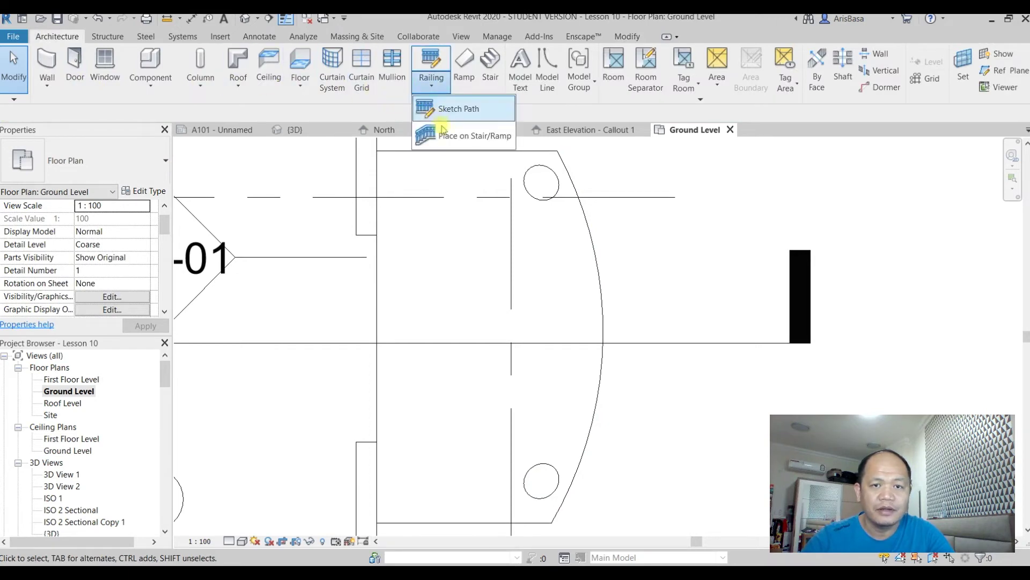
left_click(475, 110)
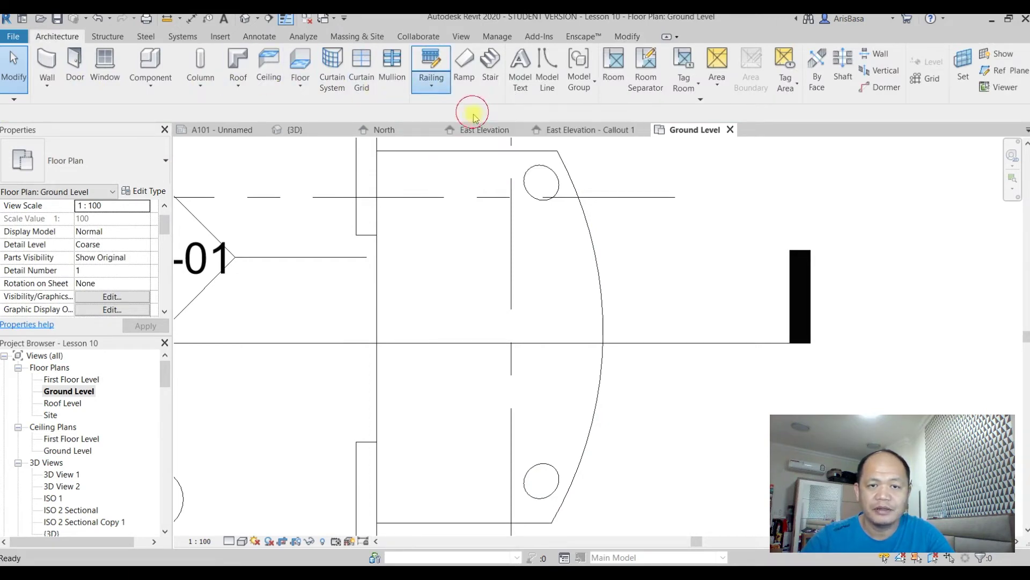
mouse_move(720, 269)
middle_mouse_down()
mouse_move(730, 302)
mouse_move(717, 307)
middle_mouse_up()
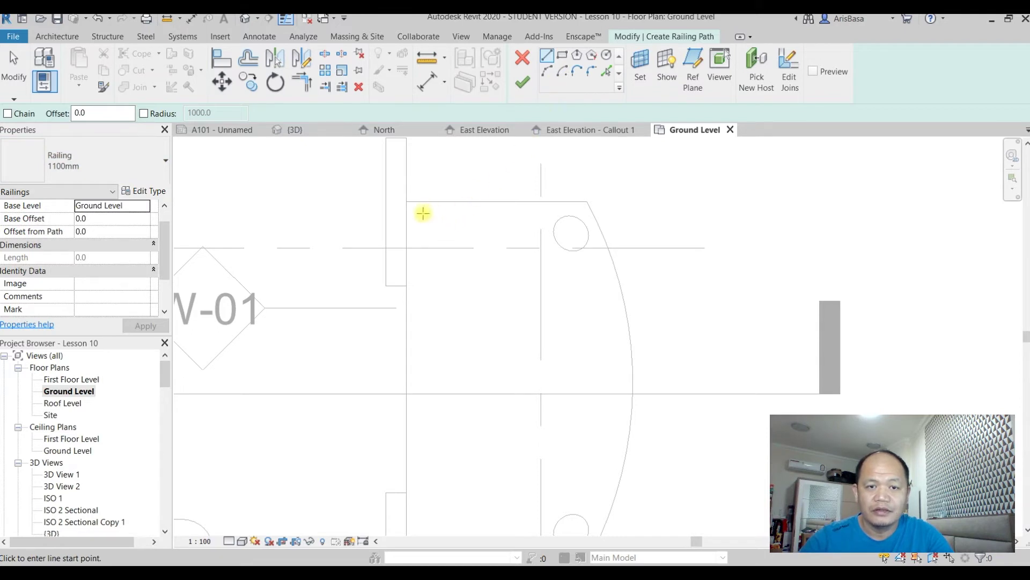
scroll(450, 221, "up", 1)
middle_click_drag(724, 357, 683, 179)
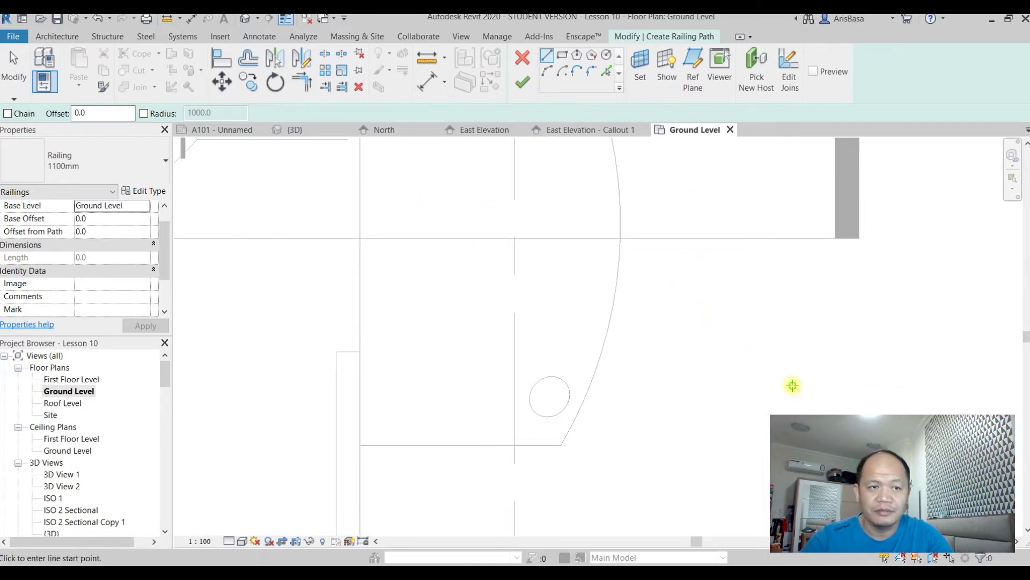
middle_click_drag(711, 343, 706, 393)
left_click(609, 73)
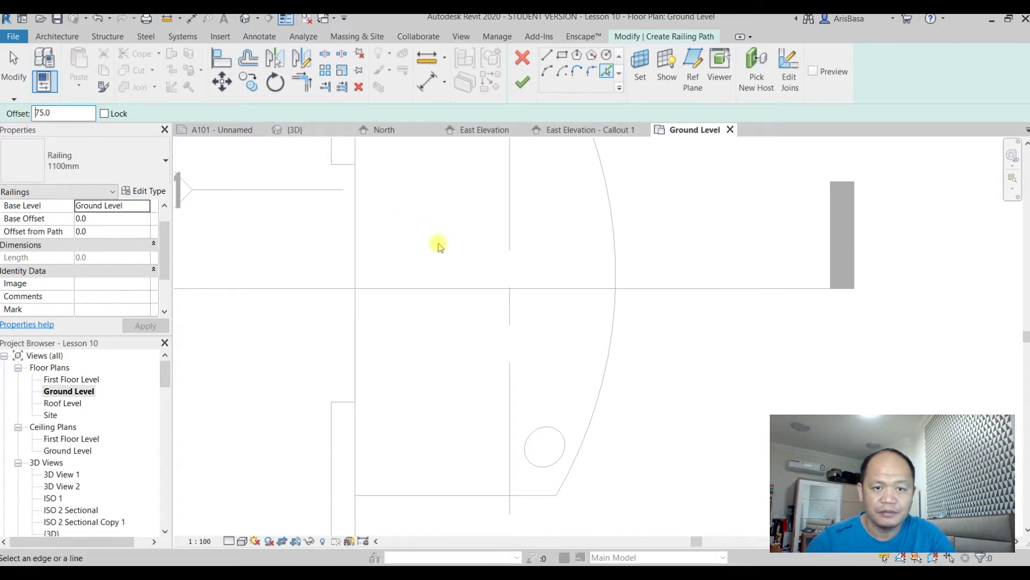
left_click(423, 495)
left_click(574, 455)
middle_click_drag(541, 267, 551, 403)
left_click(494, 225)
scroll(757, 310, "down", 2)
middle_click_drag(757, 311, 694, 267)
left_click(522, 81)
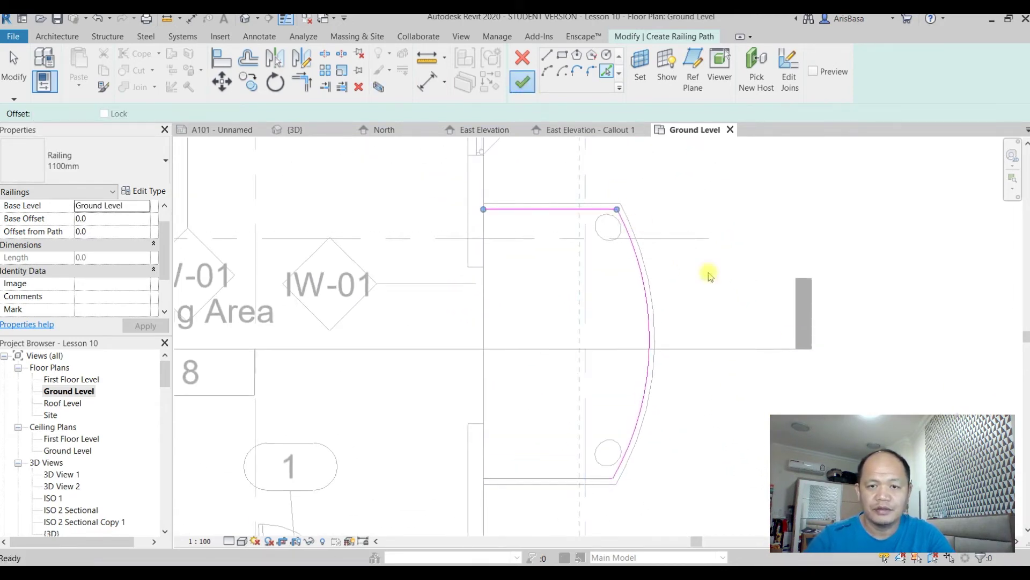
middle_click_drag(711, 413, 697, 414)
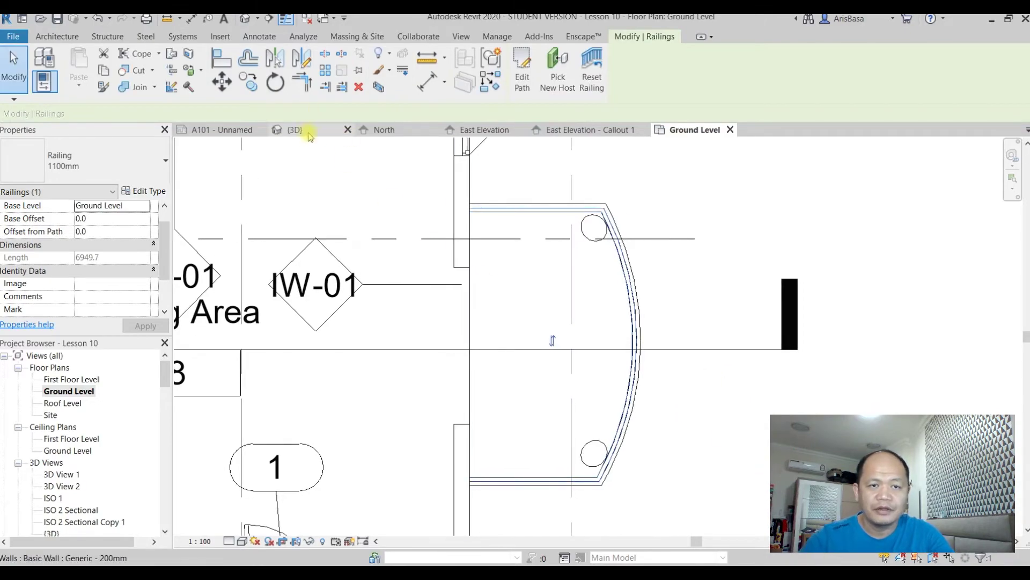
Step: Return to the 3D view and change the porch railing's type to 900mm Pipe
key("ctrl+Tab")
middle_click_drag(707, 452, 663, 445, "shift")
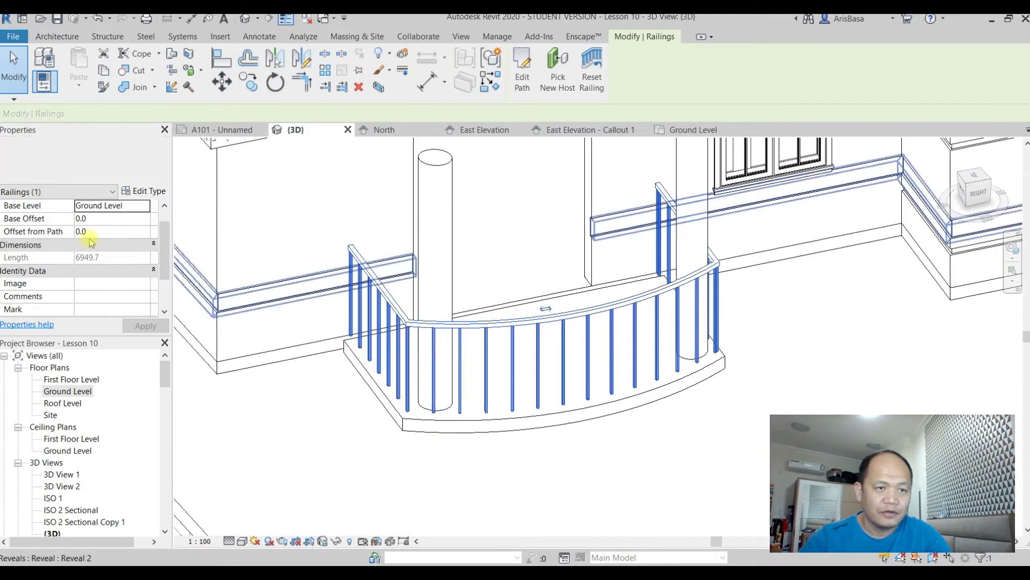
left_click(110, 172)
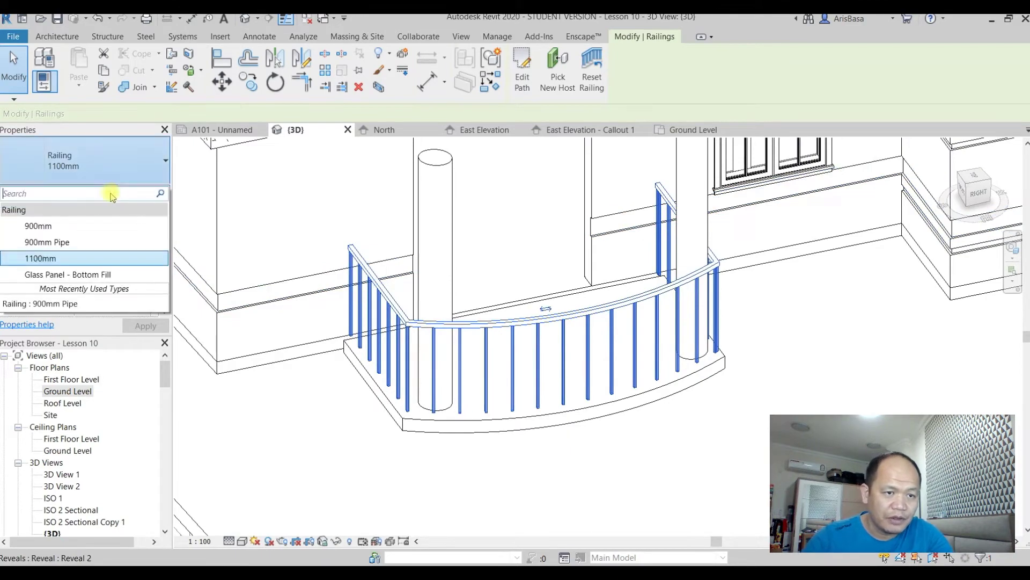
left_click(62, 242)
middle_click_drag(658, 454, 692, 432, "shift")
left_click(646, 445)
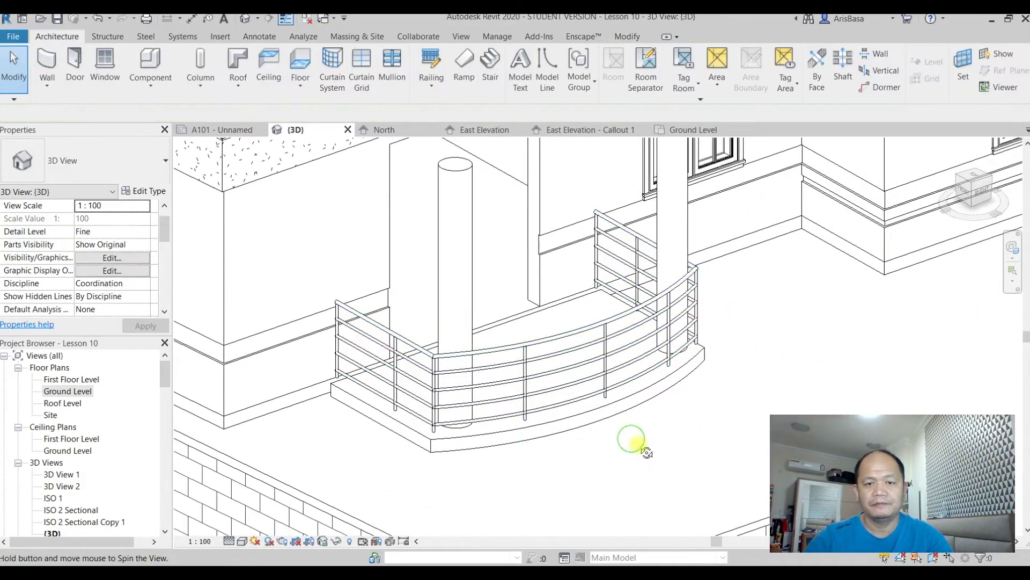
Step: Begin a Roof by Extrusion on the picked cornice face above the entrance, with Roof Level as reference and 0 offset
scroll(652, 447, "down", 3)
middle_click_drag(713, 449, 663, 466, "shift")
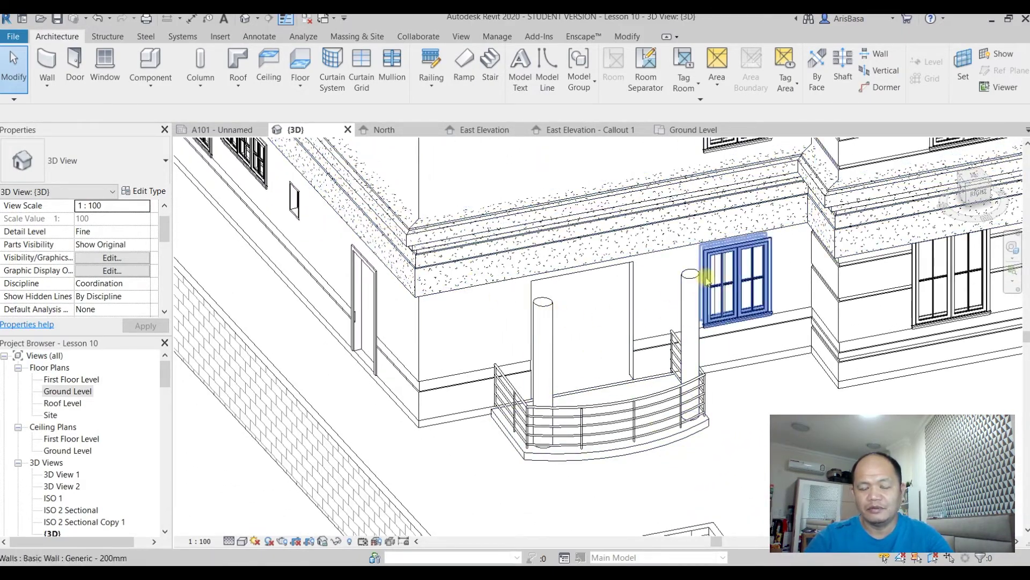
scroll(804, 379, "down", 2)
left_click(239, 90)
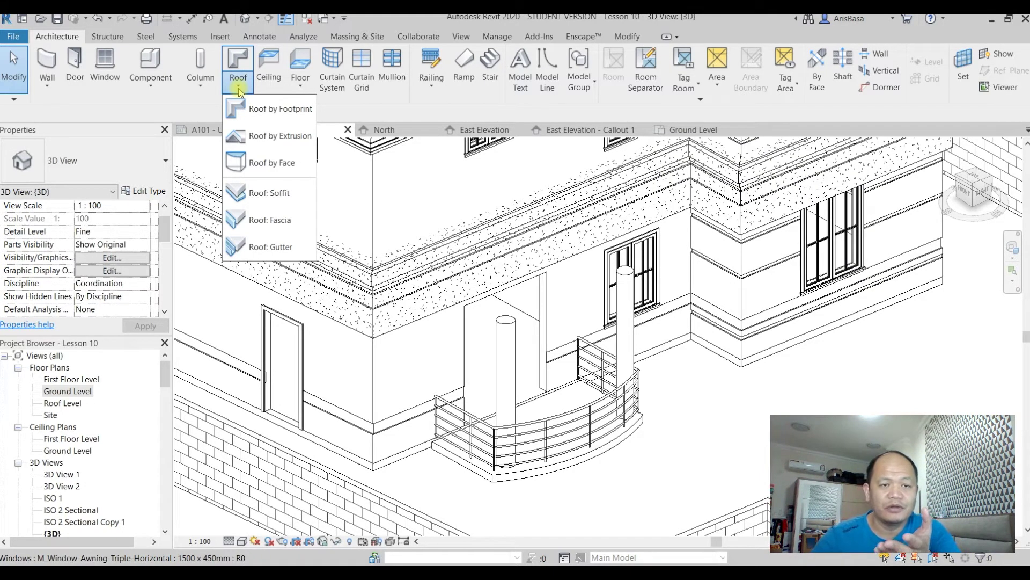
left_click(268, 136)
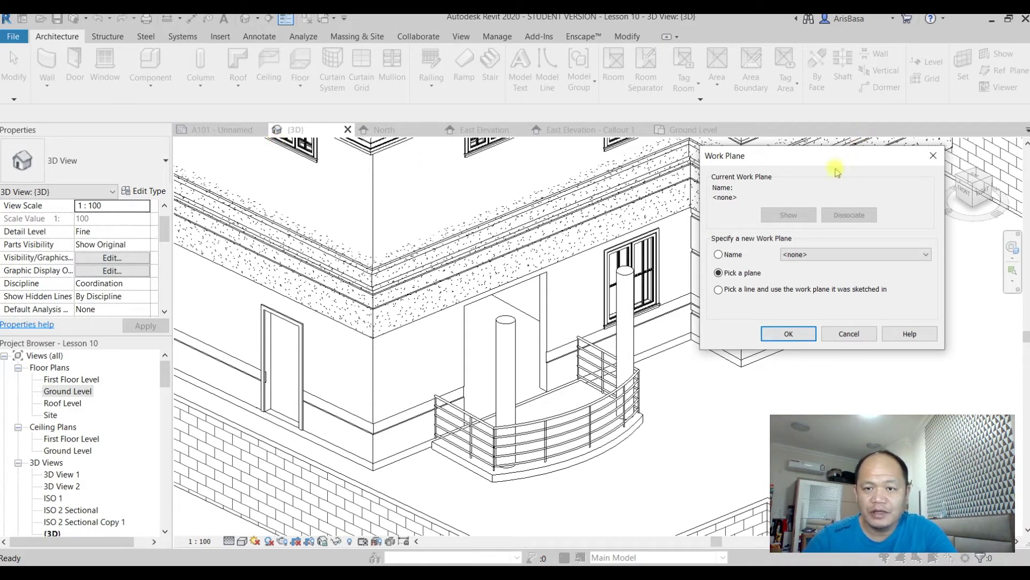
left_click_drag(769, 164, 714, 142)
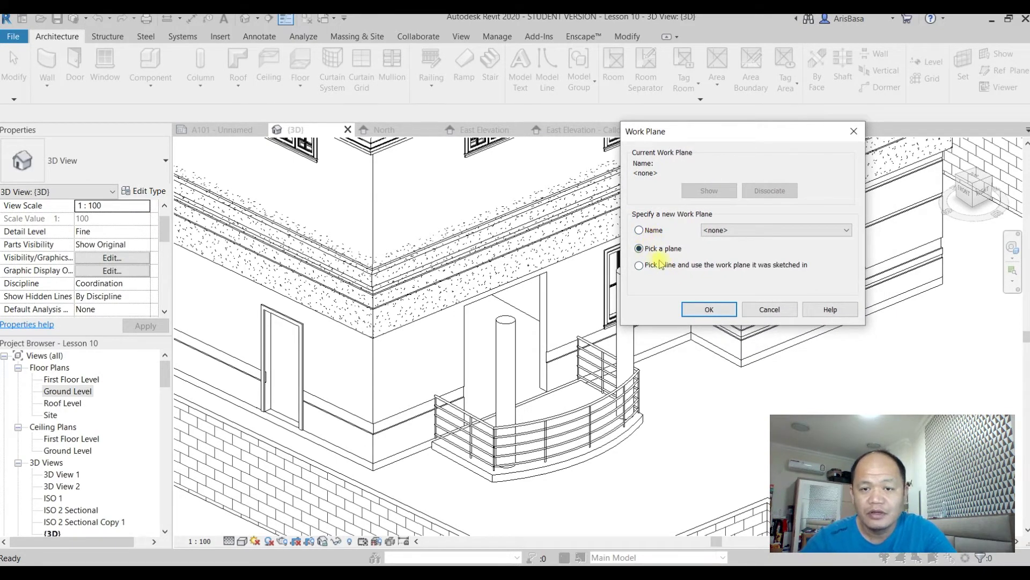
left_click(718, 319)
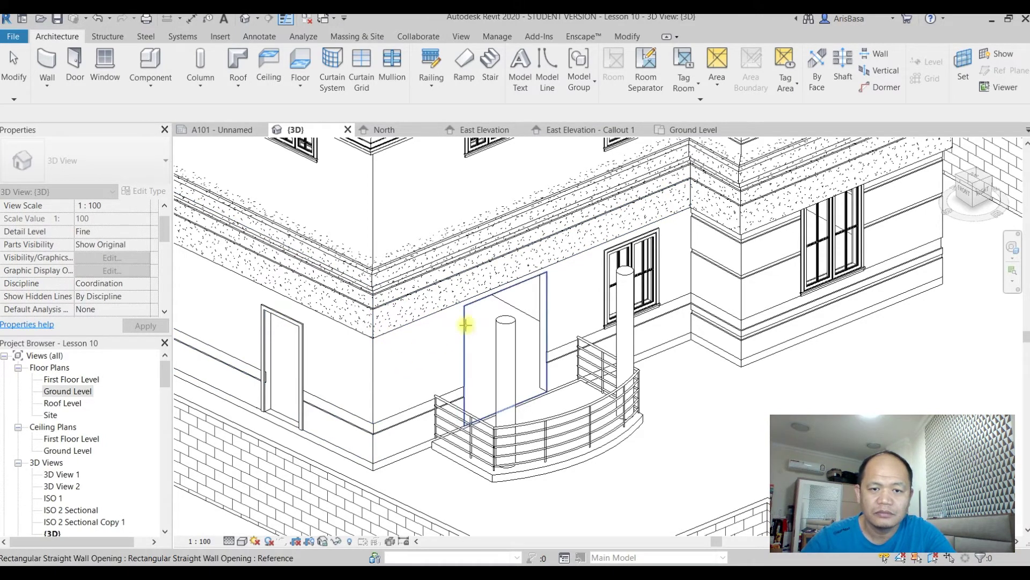
scroll(457, 328, "up", 2)
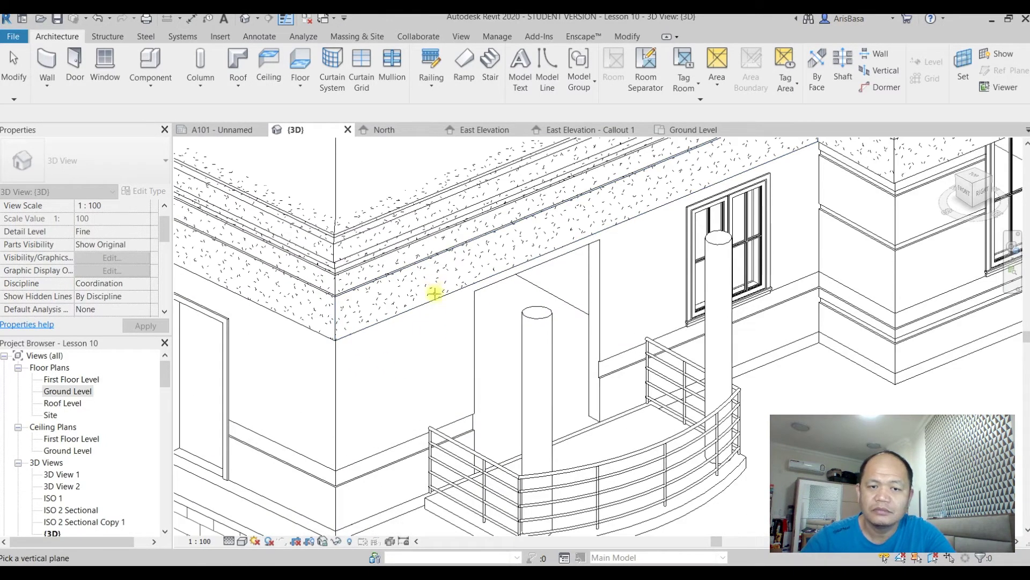
left_click(433, 298)
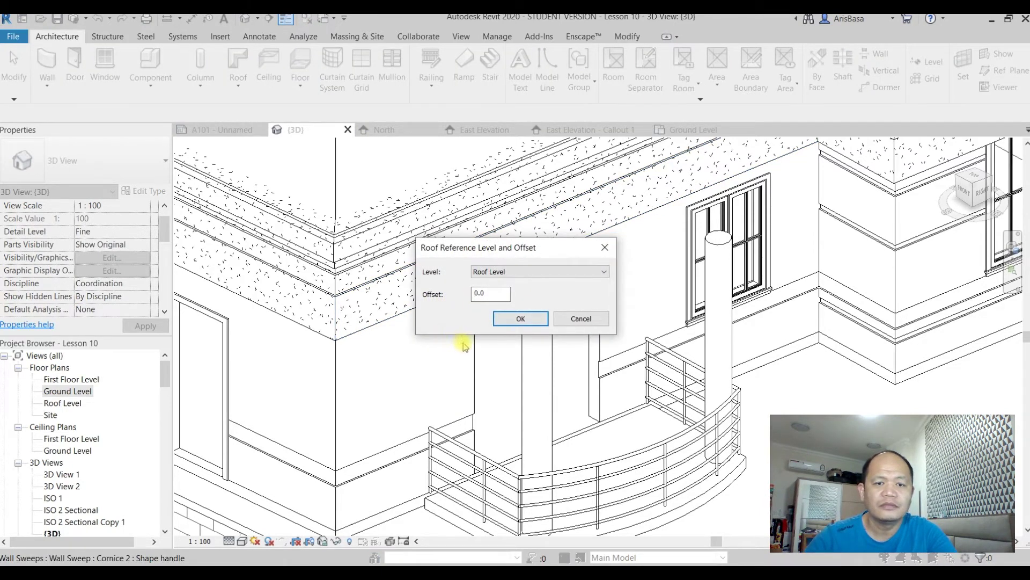
left_click(521, 320)
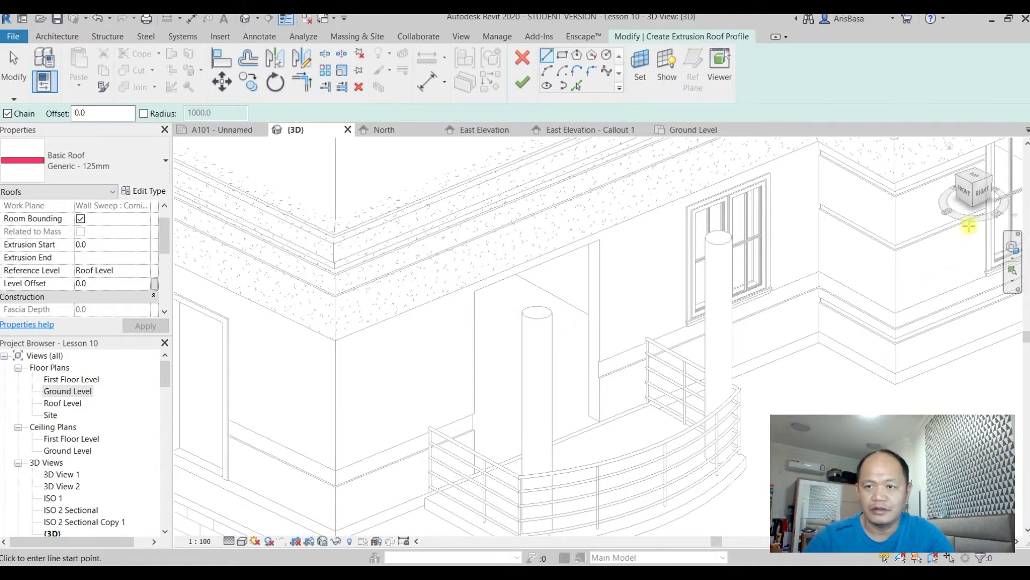
Step: From the right side of the model, sketch a wavy spline roof profile spanning across both entrance columns and finish the extruded roof
left_click(984, 195)
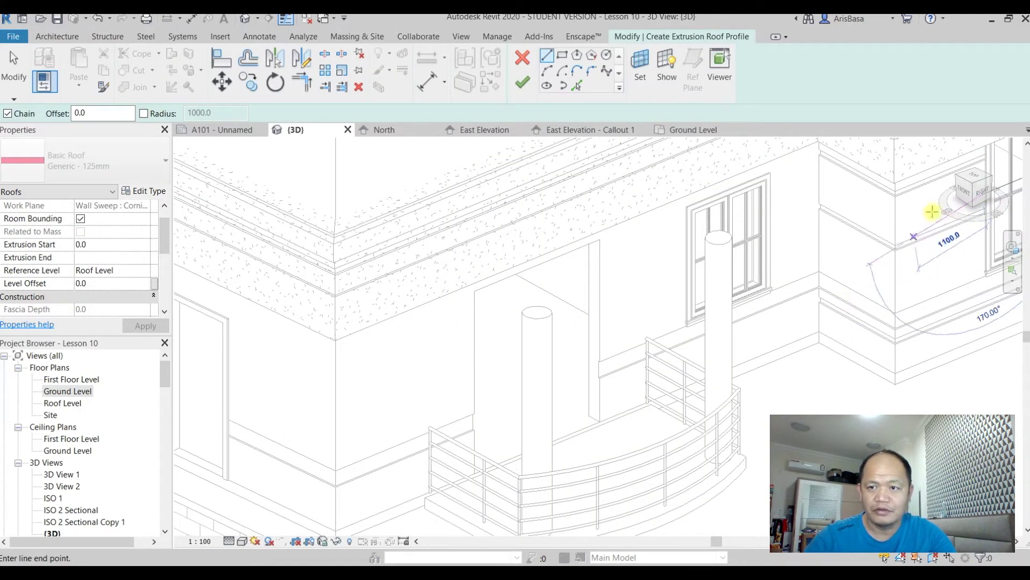
left_click(980, 204)
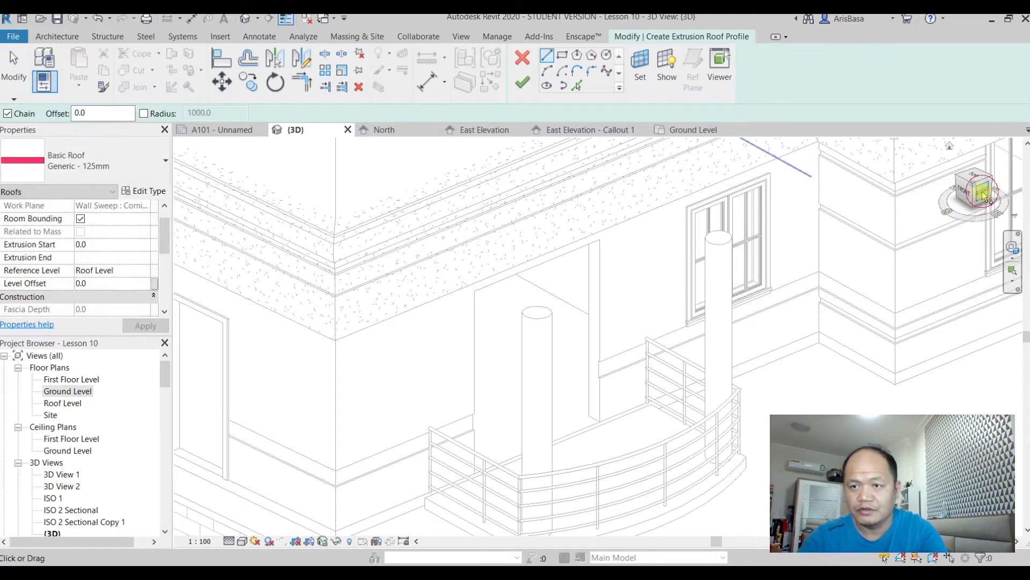
scroll(603, 336, "up", 8)
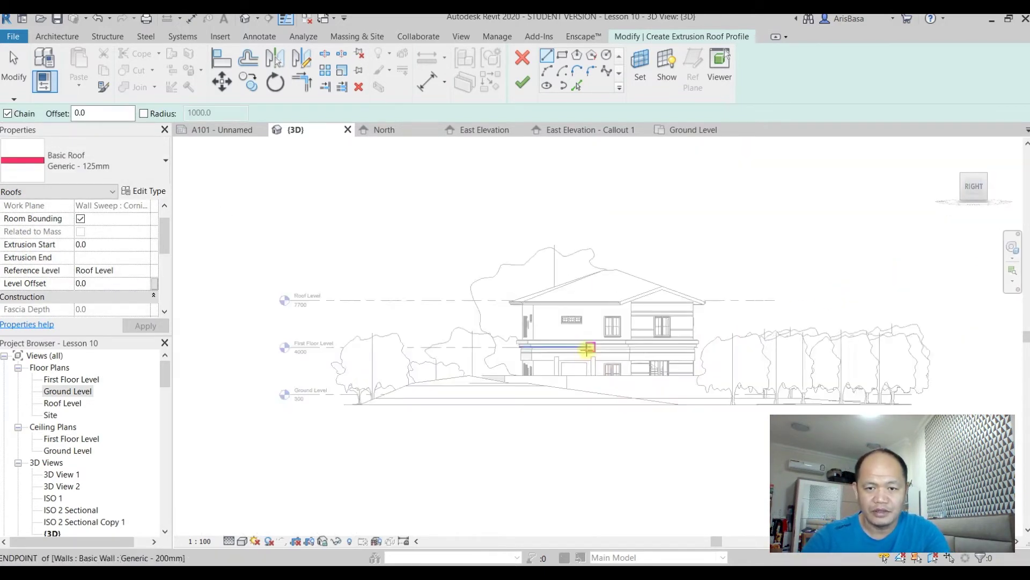
scroll(527, 367, "up", 2)
middle_click_drag(515, 330, 441, 345)
scroll(419, 358, "up", 1)
scroll(419, 358, "down", 2)
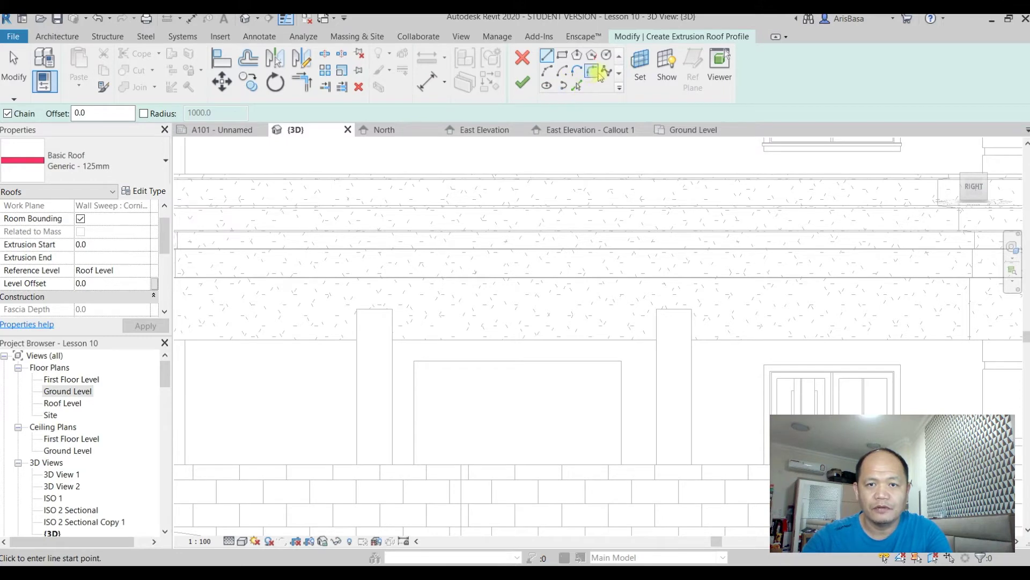
left_click(606, 72)
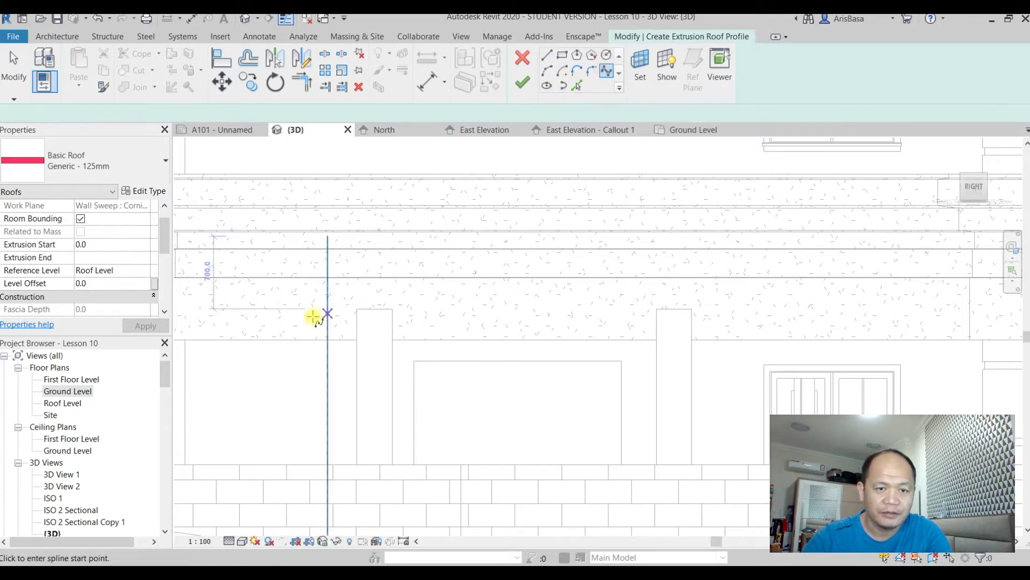
left_click(280, 322)
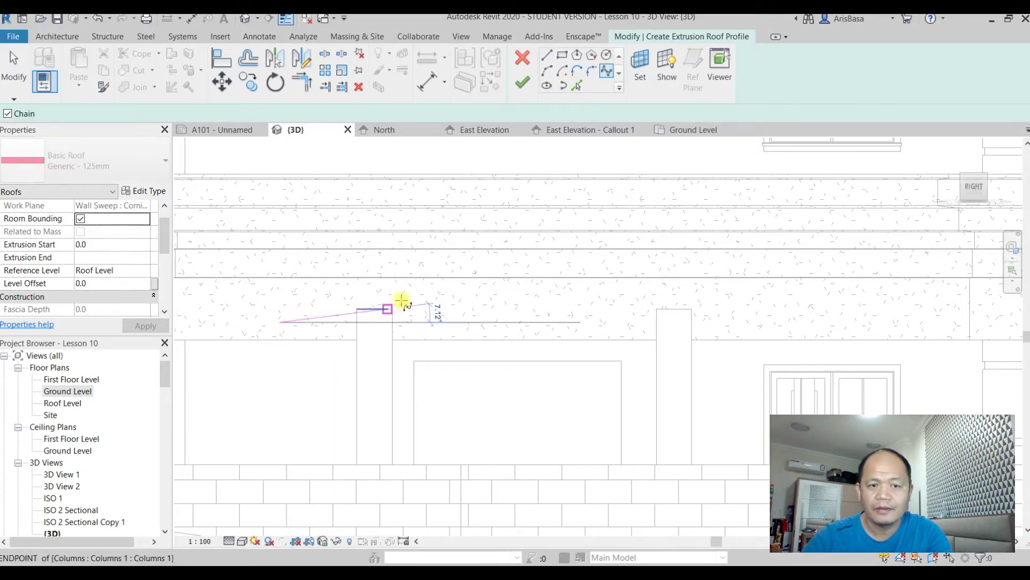
left_click(446, 287)
left_click(605, 318)
left_click(692, 346)
left_click(692, 345)
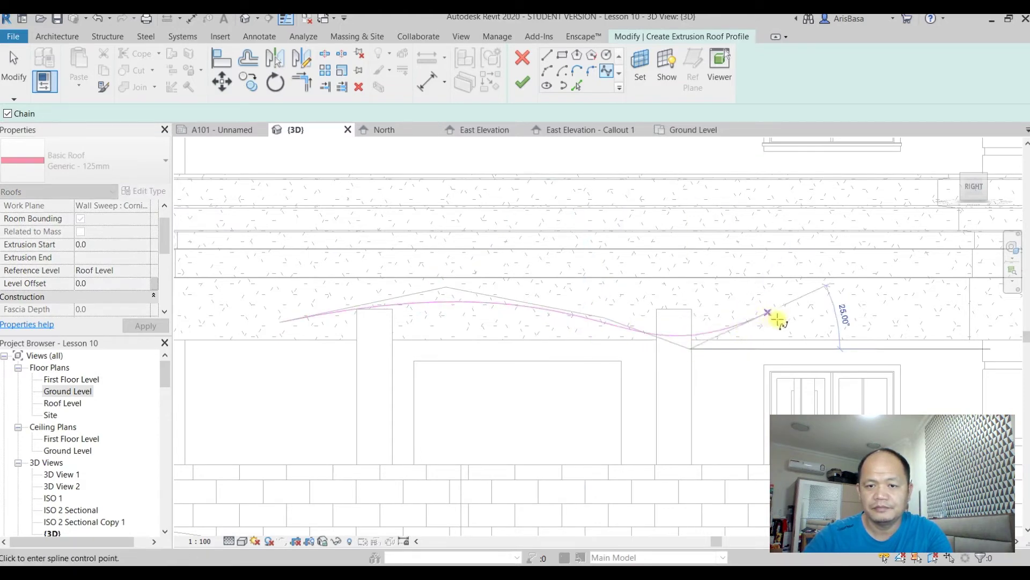
left_click(793, 320)
left_click(811, 293)
left_click(522, 82)
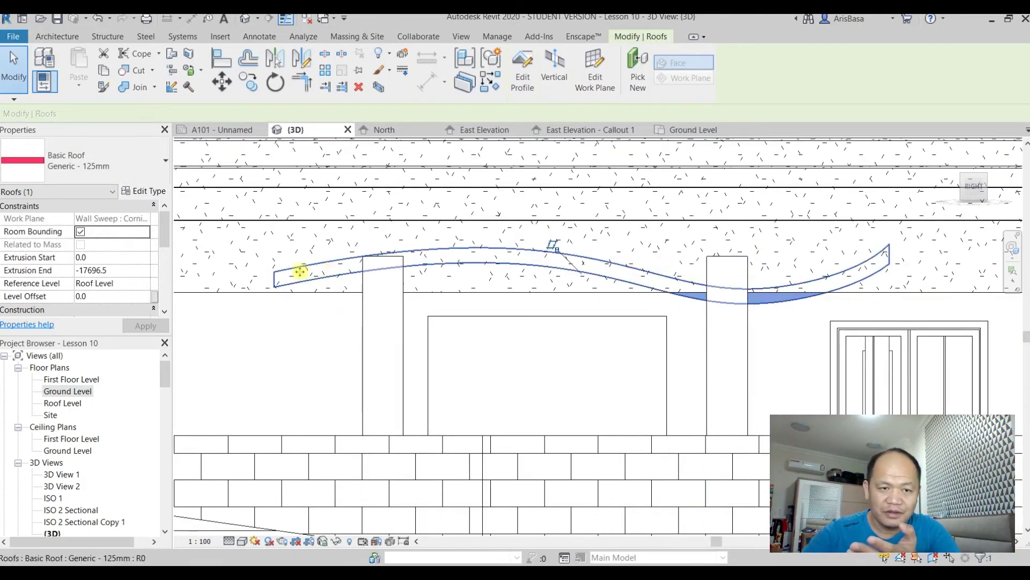
Step: Change the entrance roof's type to Generic - 400mm and set its level offset to 250
left_click(295, 280)
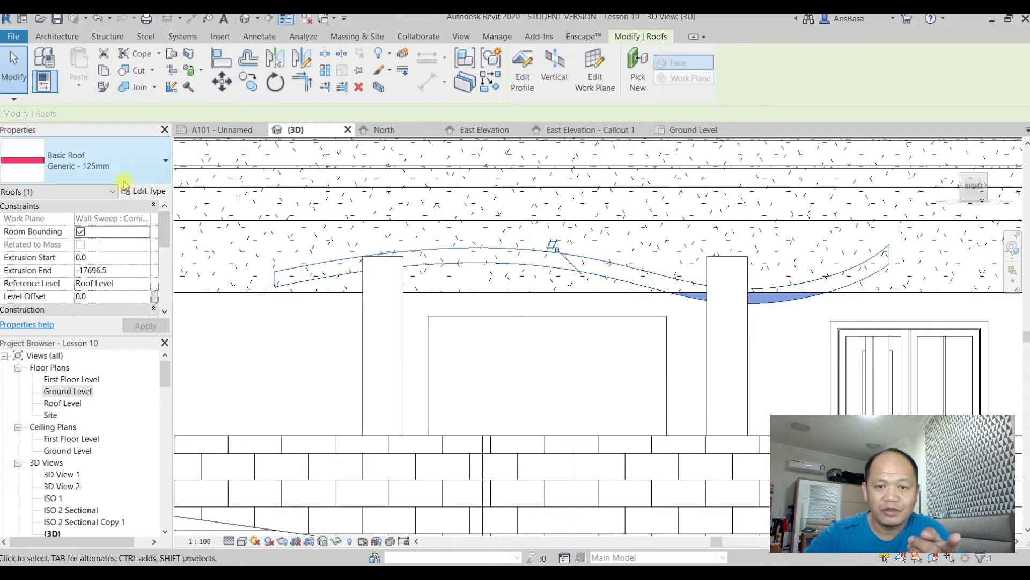
left_click(162, 168)
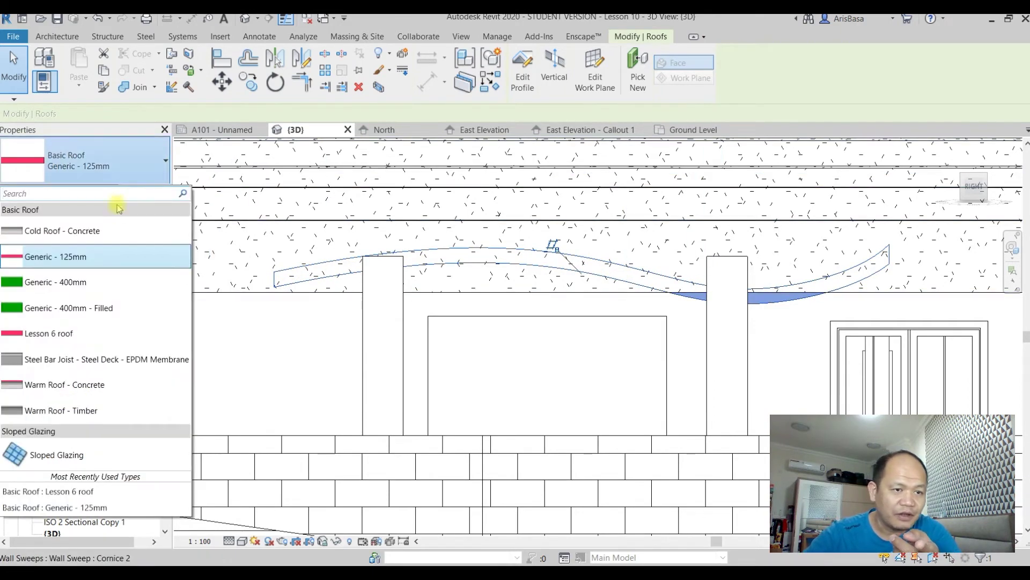
mouse_move(90, 282)
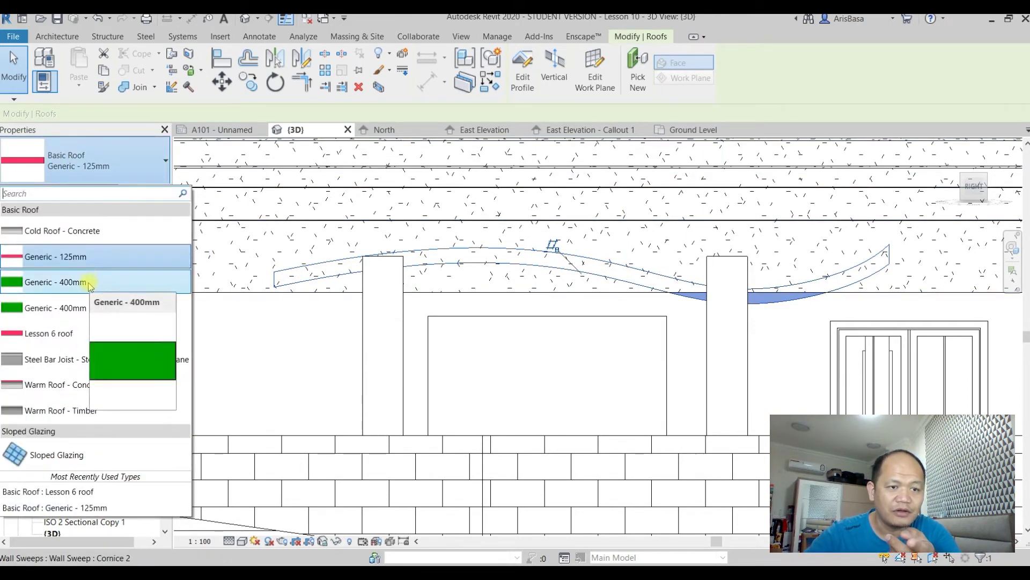
left_click(85, 283)
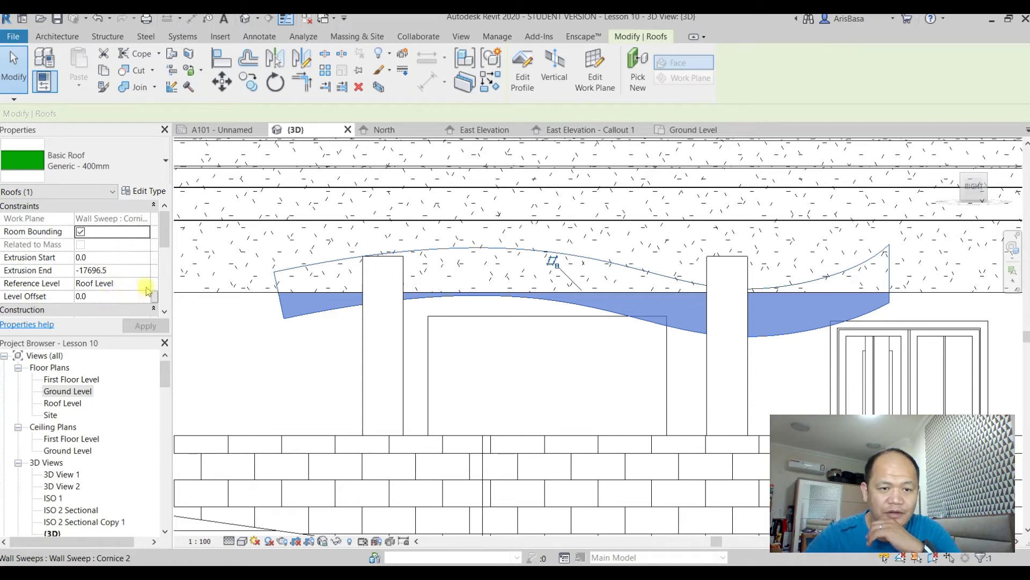
left_click(116, 297)
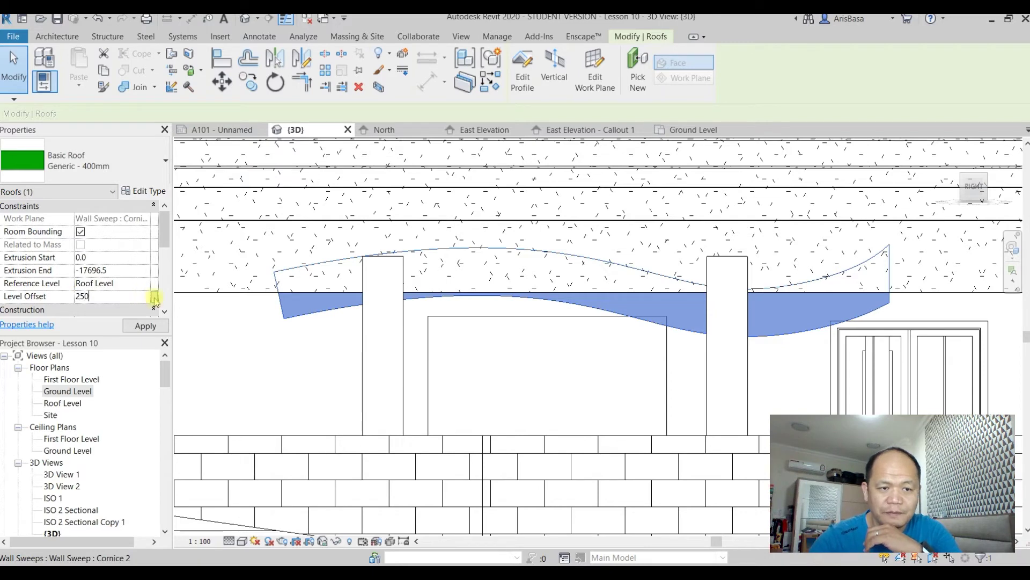
left_click(145, 325)
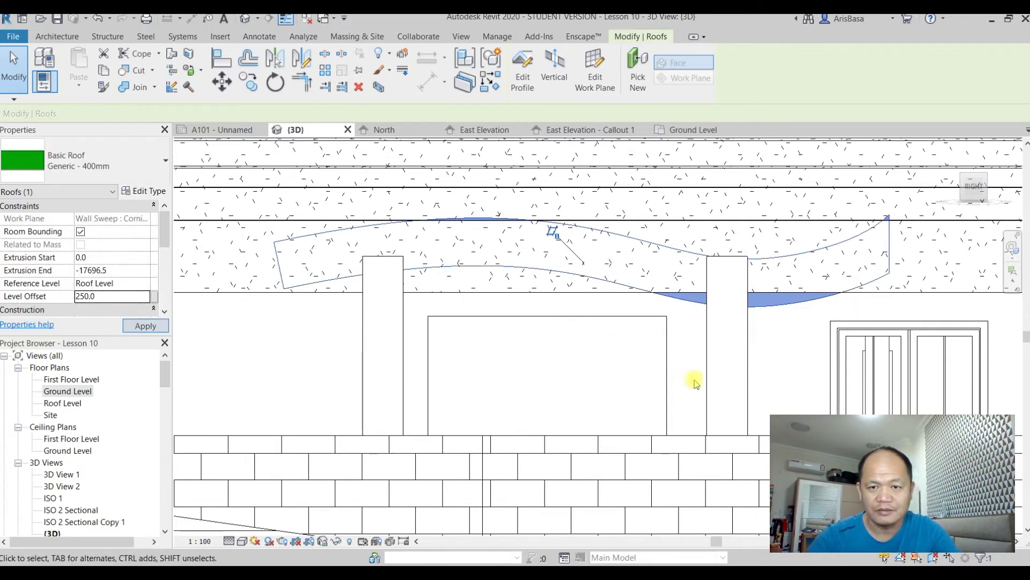
Step: Examine how far the extruded roof runs through the house, viewing both the entrance side and the opposite side
scroll(695, 382, "down", 3)
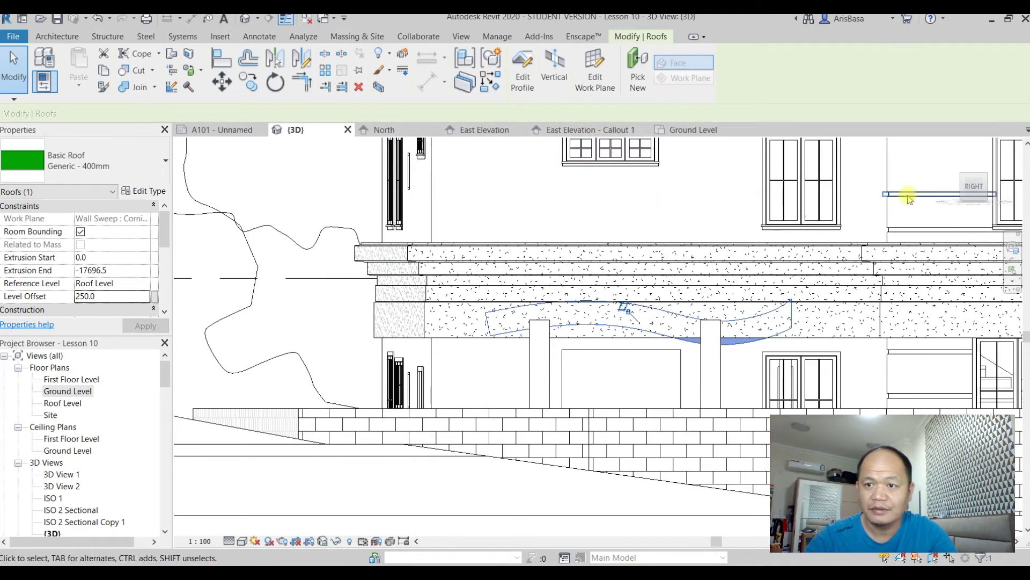
left_click(965, 180)
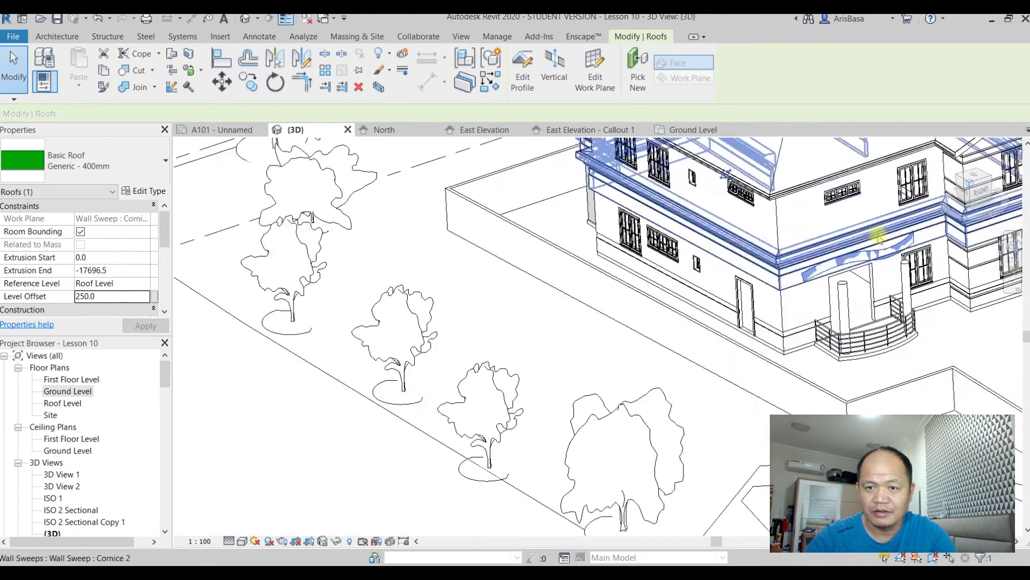
middle_click_drag(773, 444, 837, 405)
scroll(753, 384, "up", 2)
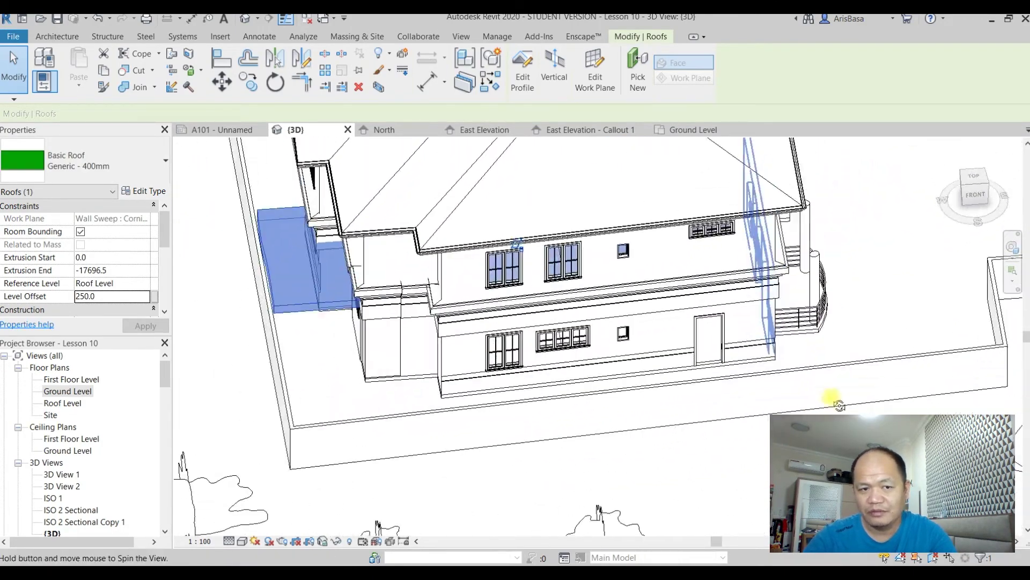
middle_click_drag(338, 322, 239, 355, "shift")
middle_click_drag(731, 404, 815, 354, "shift")
scroll(839, 359, "down", 1)
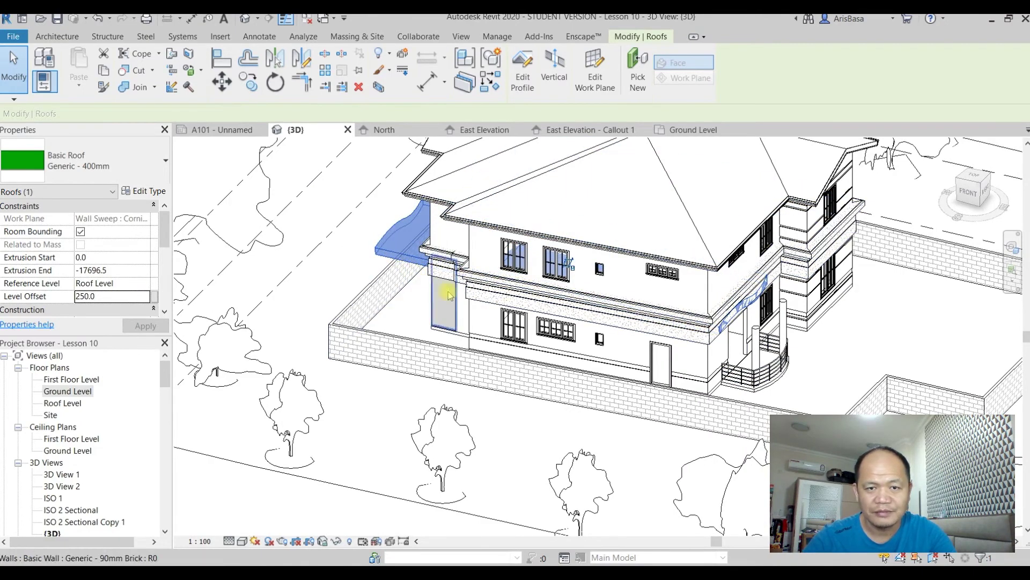
scroll(784, 330, "up", 3)
scroll(756, 312, "up", 2)
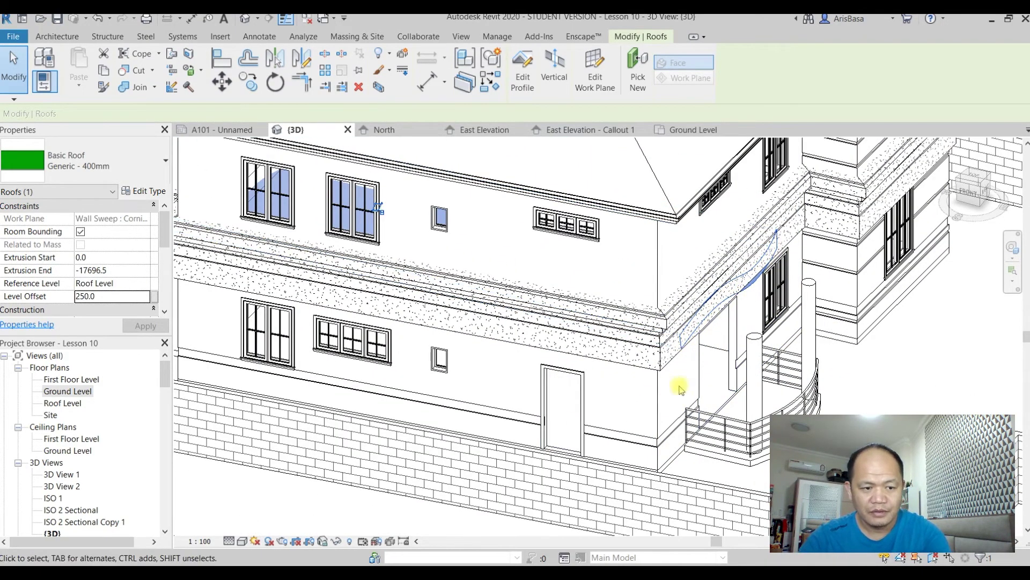
key("Escape")
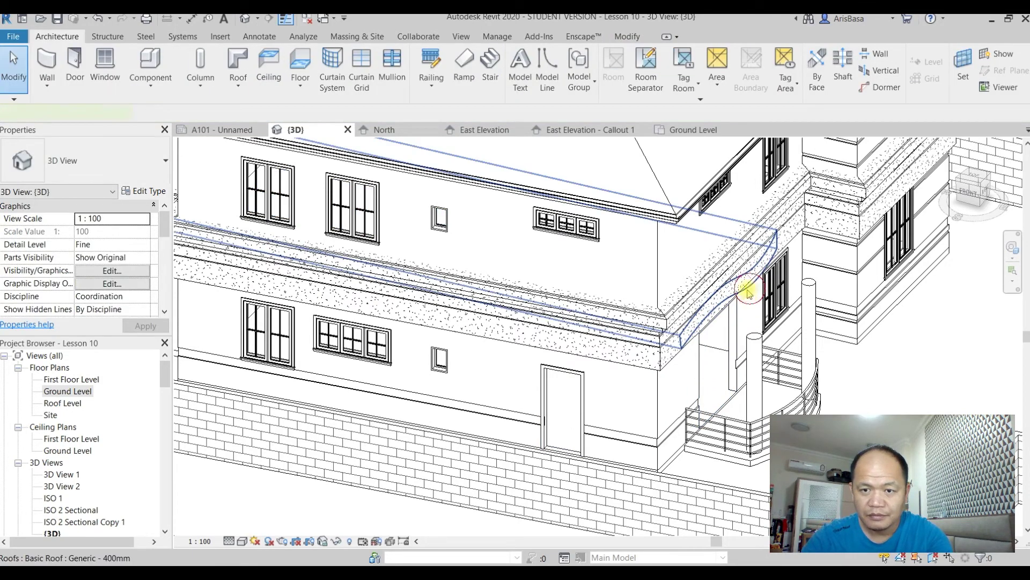
Step: Stretch the roof's front face outward beyond the porch columns, to an extrusion start of about 2192 mm
left_click(740, 291)
scroll(733, 289, "up", 5)
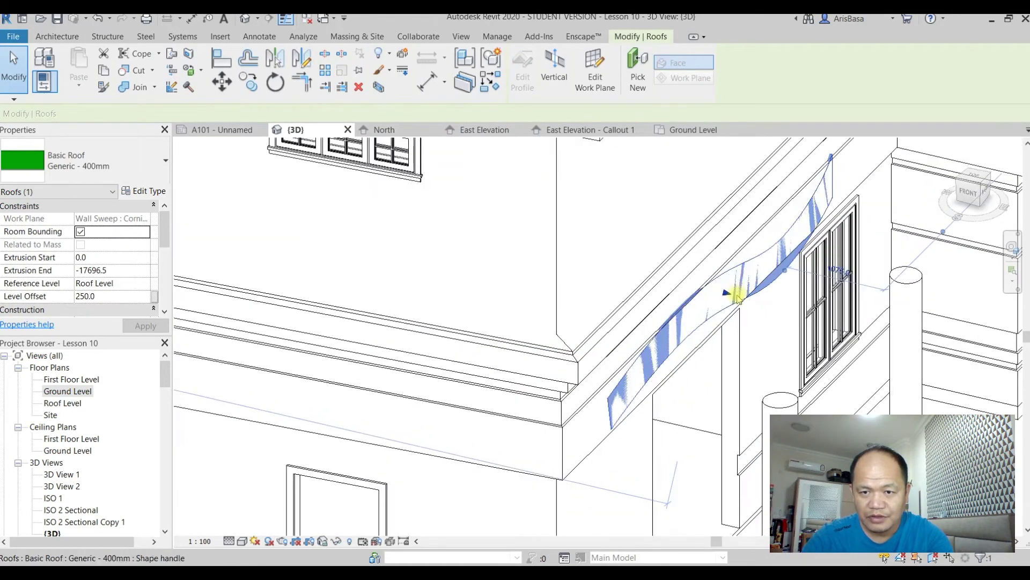
left_click_drag(717, 290, 978, 345)
scroll(923, 336, "down", 5)
scroll(920, 337, "up", 5)
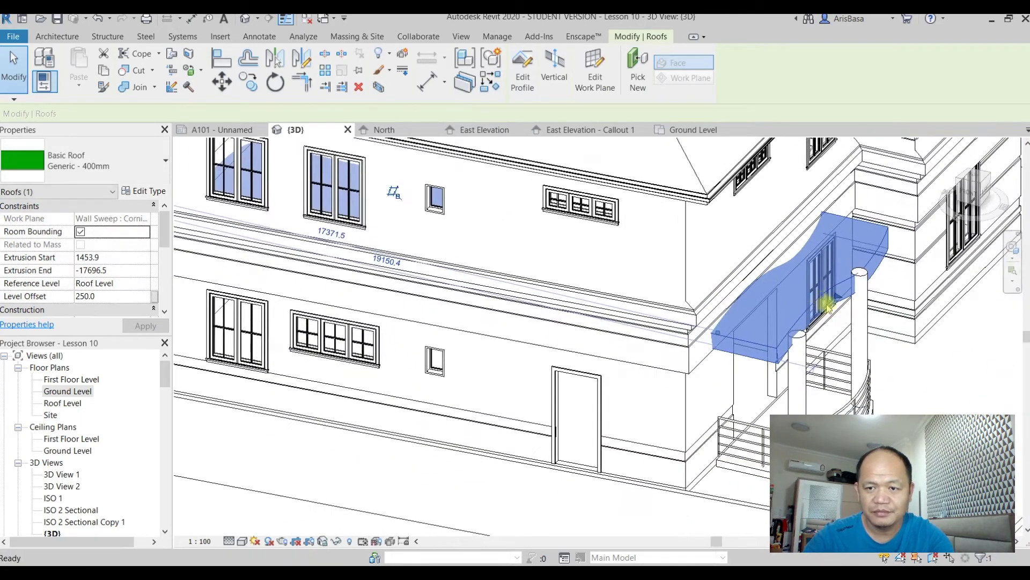
left_click_drag(844, 293, 907, 321)
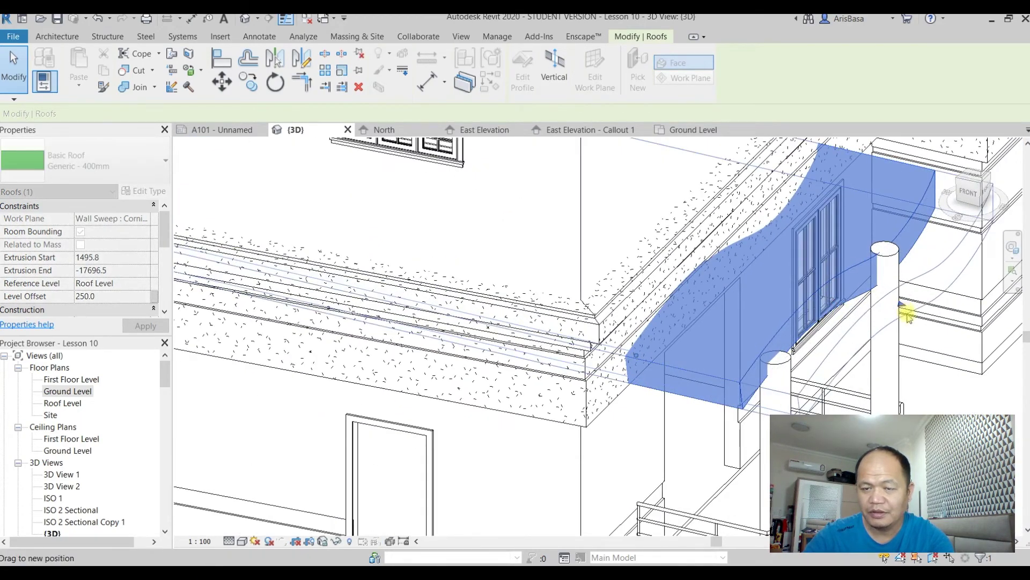
Step: Pull the roof's far end back through the house to the entrance wall, to an extrusion end of about 56 mm
scroll(910, 362, "down", 5)
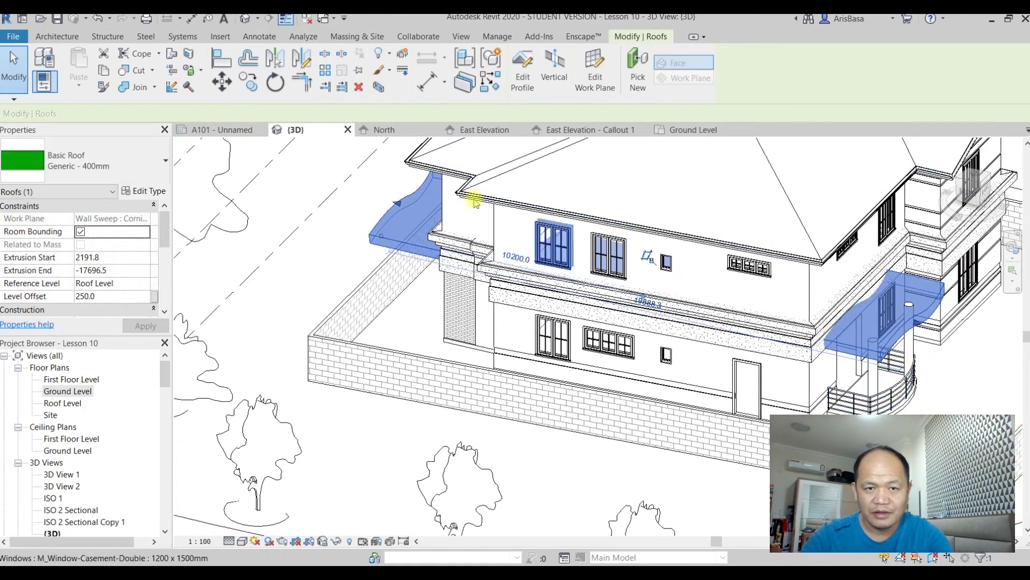
left_click_drag(397, 203, 911, 348)
scroll(863, 348, "up", 6)
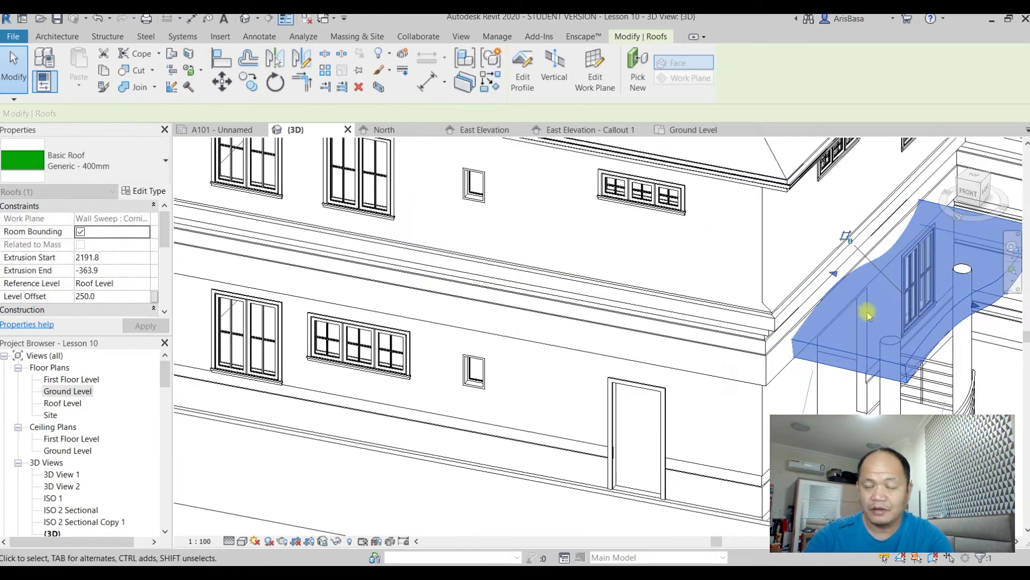
left_click_drag(803, 230, 856, 258)
Step: Align the roof's inner end face with the outer face of the cornice sweep above the entrance
middle_click_drag(843, 374, 781, 357)
scroll(689, 387, "up", 3)
middle_click_drag(688, 386, 669, 384, "shift")
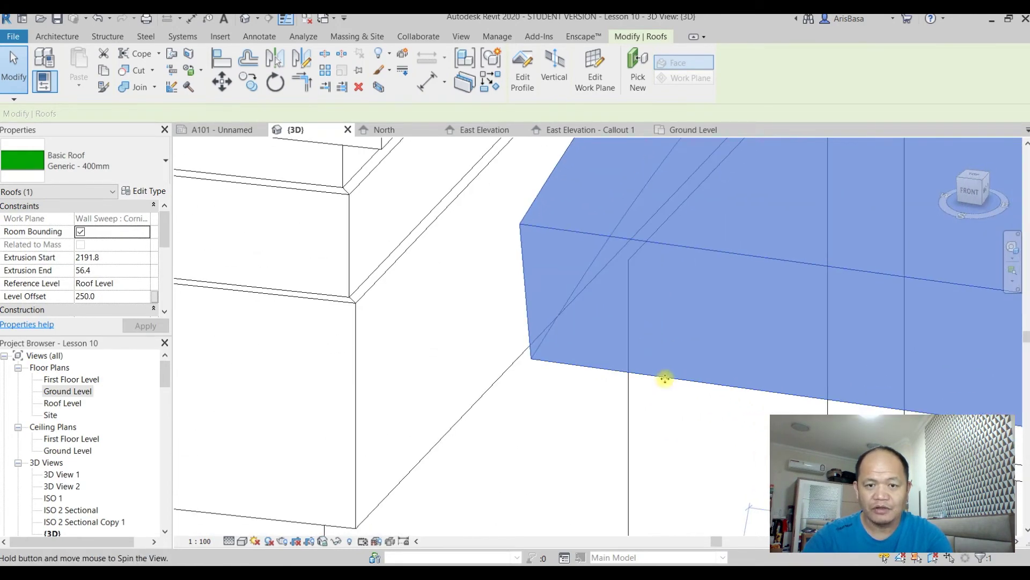
middle_click_drag(561, 344, 559, 349)
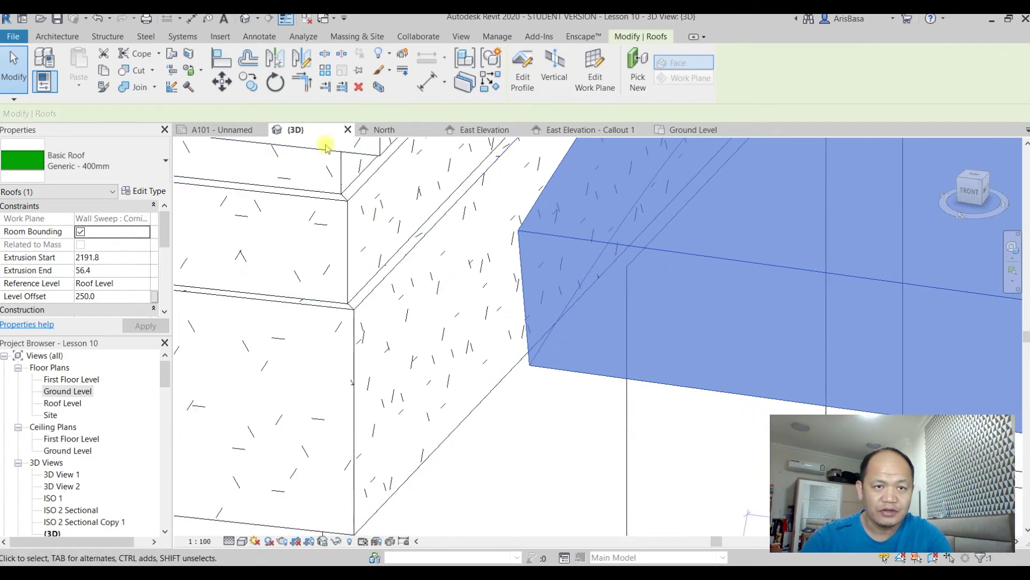
left_click(222, 59)
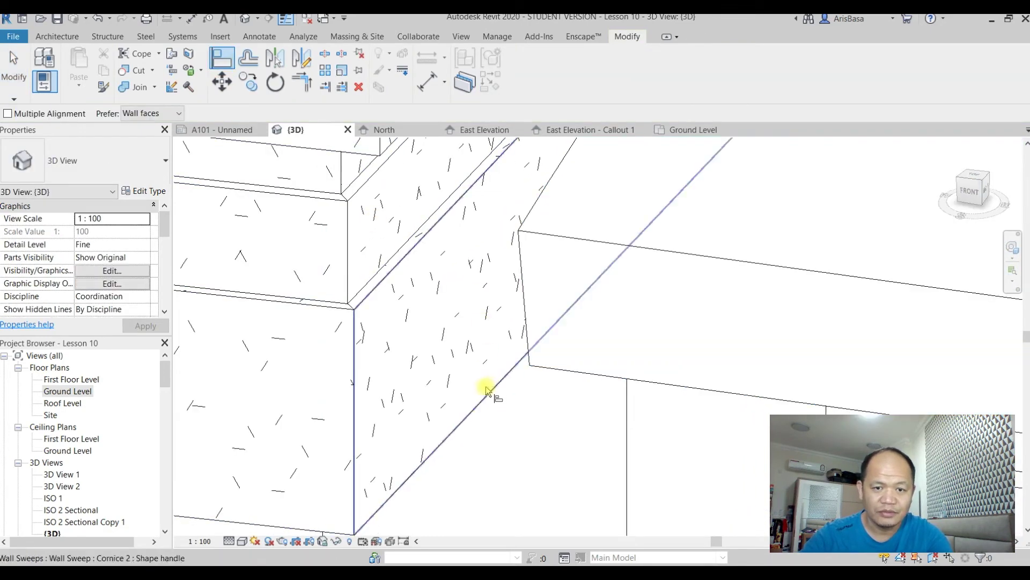
left_click(363, 297)
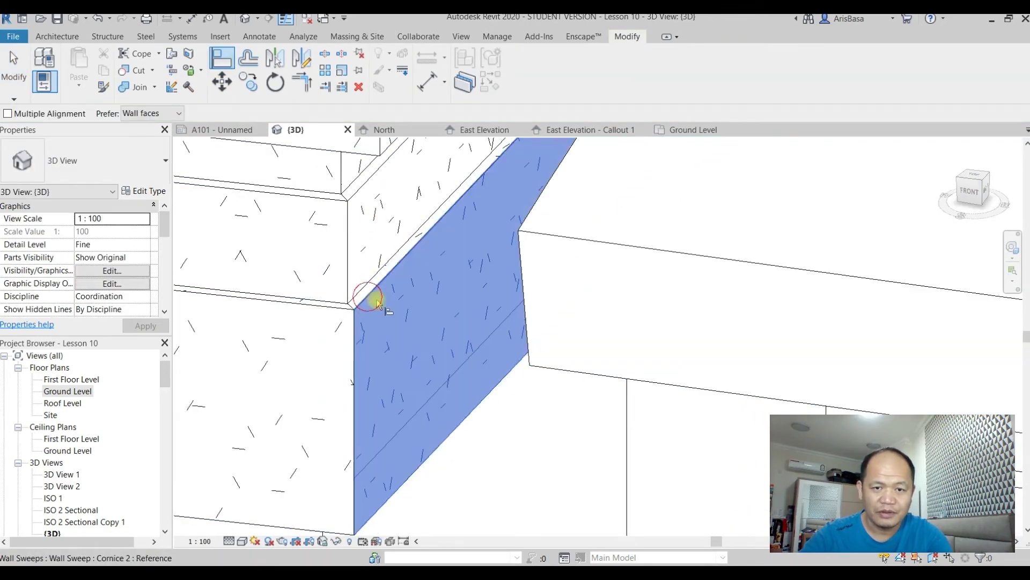
left_click(524, 300)
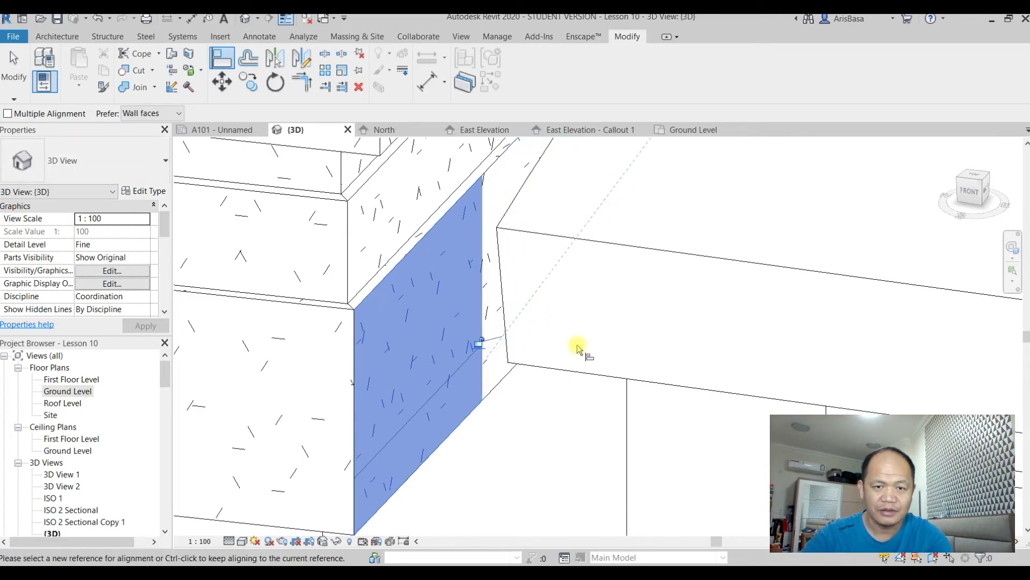
scroll(577, 352, "down", 5)
key("Escape")
Step: Inspect how the curved roof meets both porch columns, and review the completed entrance with the whole house
middle_click_drag(598, 399, 429, 363, "shift")
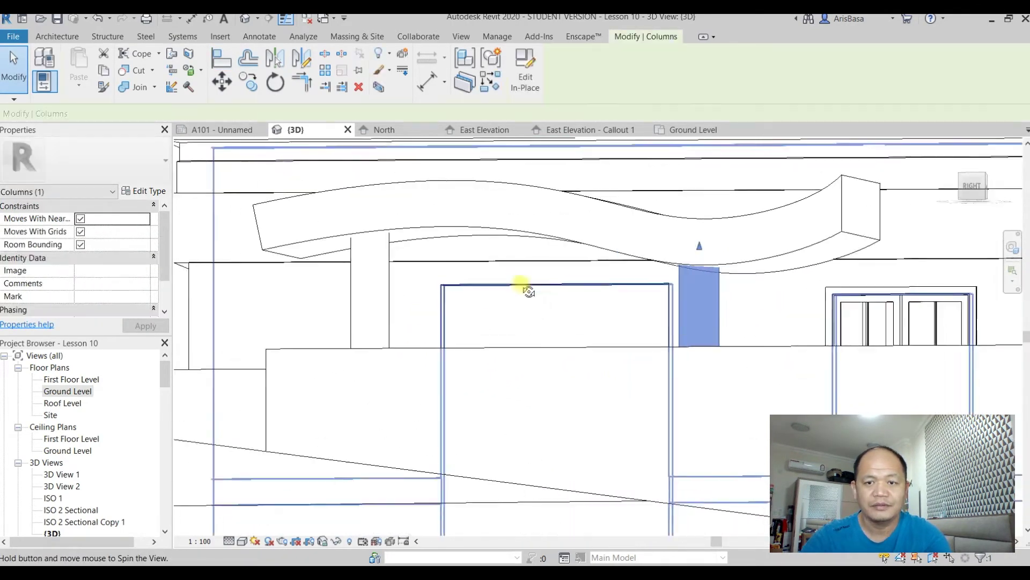
middle_click_drag(522, 288, 472, 290, "shift")
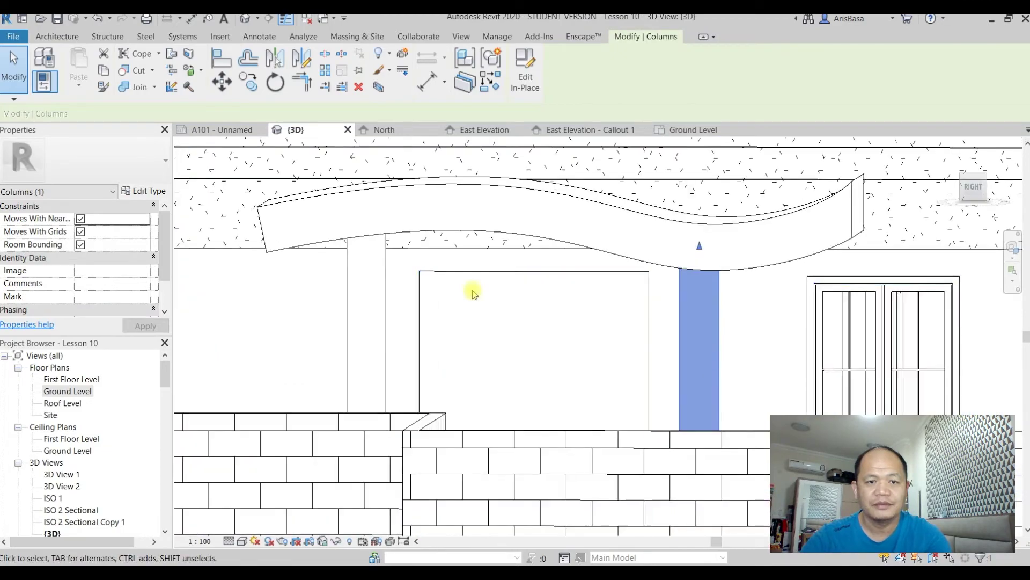
left_click(378, 283)
scroll(520, 305, "down", 4)
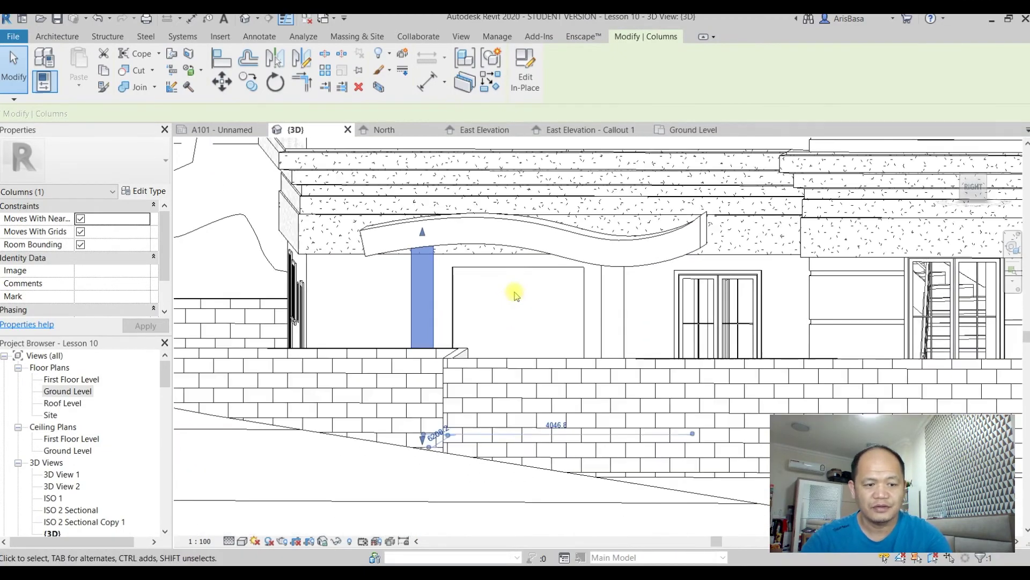
key("Escape")
left_click(549, 326)
mouse_move(571, 288)
middle_mouse_down("shift")
mouse_move(655, 356)
mouse_move(663, 393)
mouse_move(552, 395)
mouse_move(510, 381)
mouse_move(626, 421)
mouse_move(547, 387)
middle_mouse_up("shift")
scroll(456, 428, "down", 2)
mouse_move(486, 440)
middle_mouse_down("shift")
mouse_move(564, 481)
mouse_move(626, 476)
mouse_move(660, 486)
middle_mouse_up("shift")
mouse_move(641, 417)
middle_mouse_down()
mouse_move(623, 385)
mouse_move(663, 396)
mouse_move(619, 450)
mouse_move(631, 428)
mouse_move(644, 435)
middle_mouse_up()
scroll(657, 379, "down", 1)
scroll(622, 449, "down", 1)
scroll(655, 437, "up", 2)
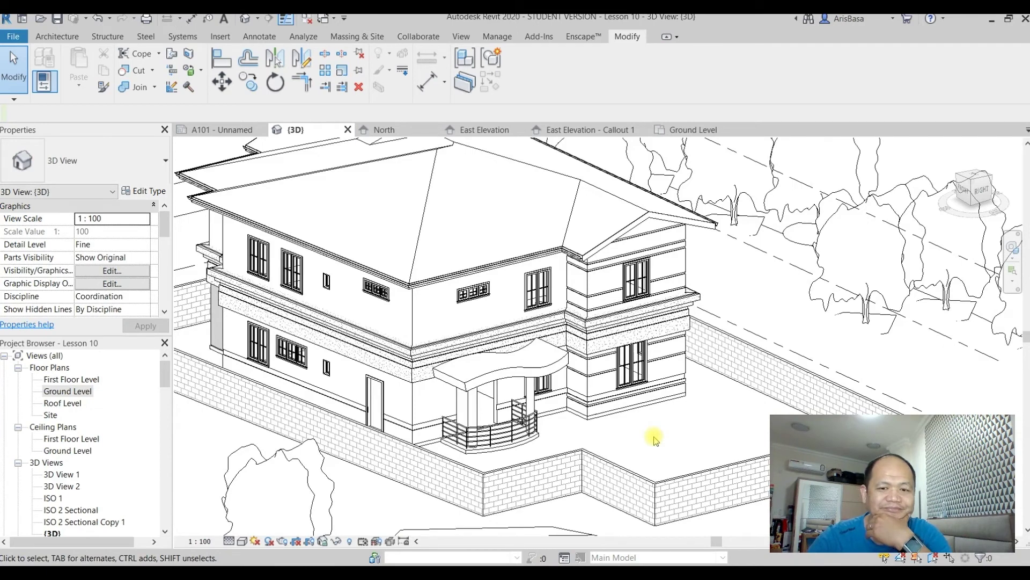
middle_click_drag(654, 437, 654, 452)
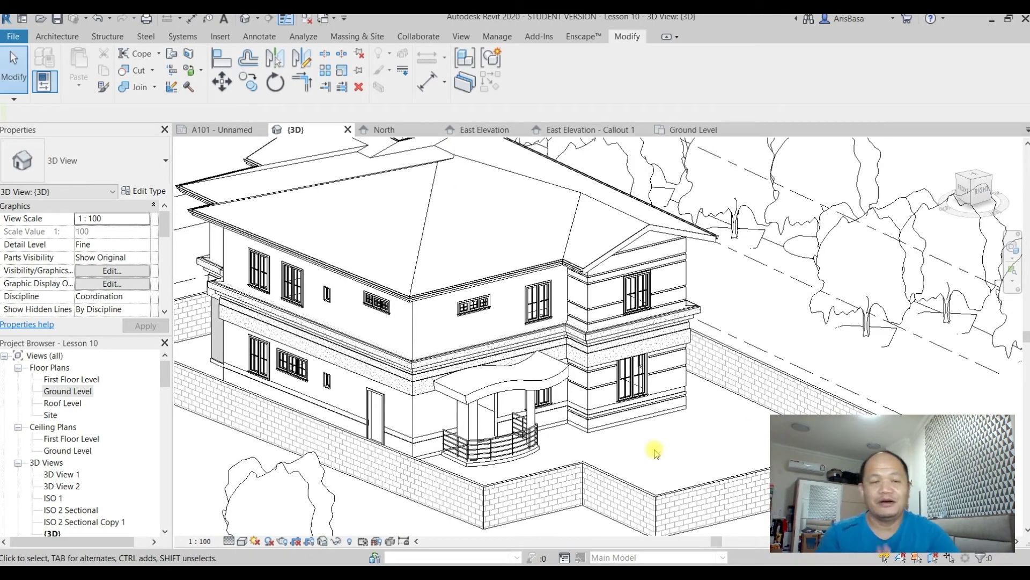